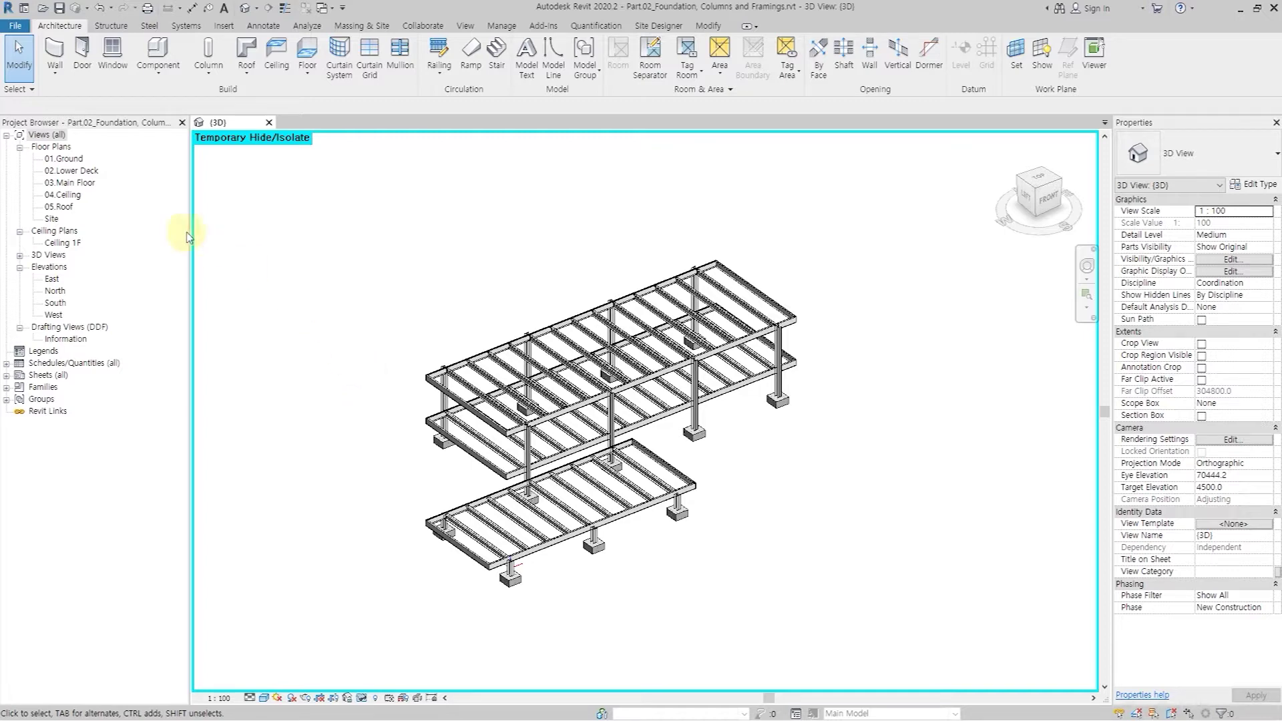
Step: Open the 02.Lower Deck floor plan, zoom into the lower bay, and expand the Floor dropdown
{"action": "left_click", "coordinate": [79, 172]}
{"action": "double_click", "coordinate": [79, 171]}
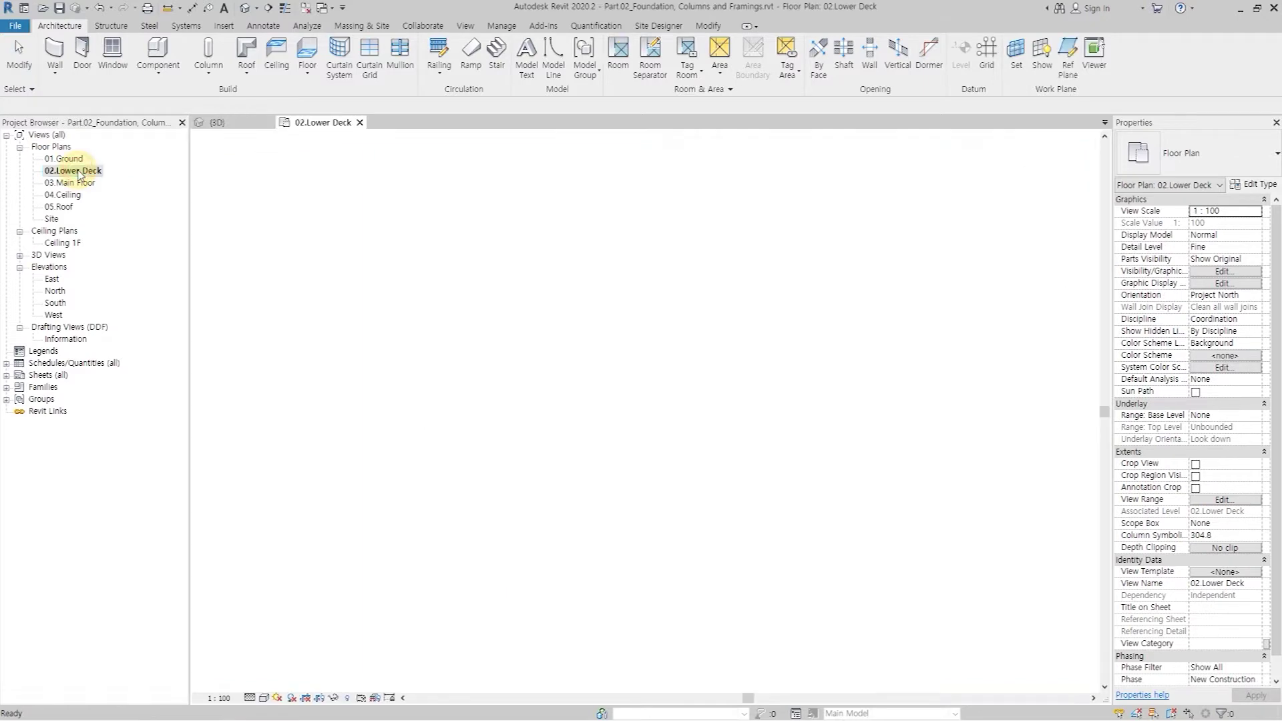
{"action": "scroll", "coordinate": [578, 457], "scroll_direction": "up", "scroll_amount": 5}
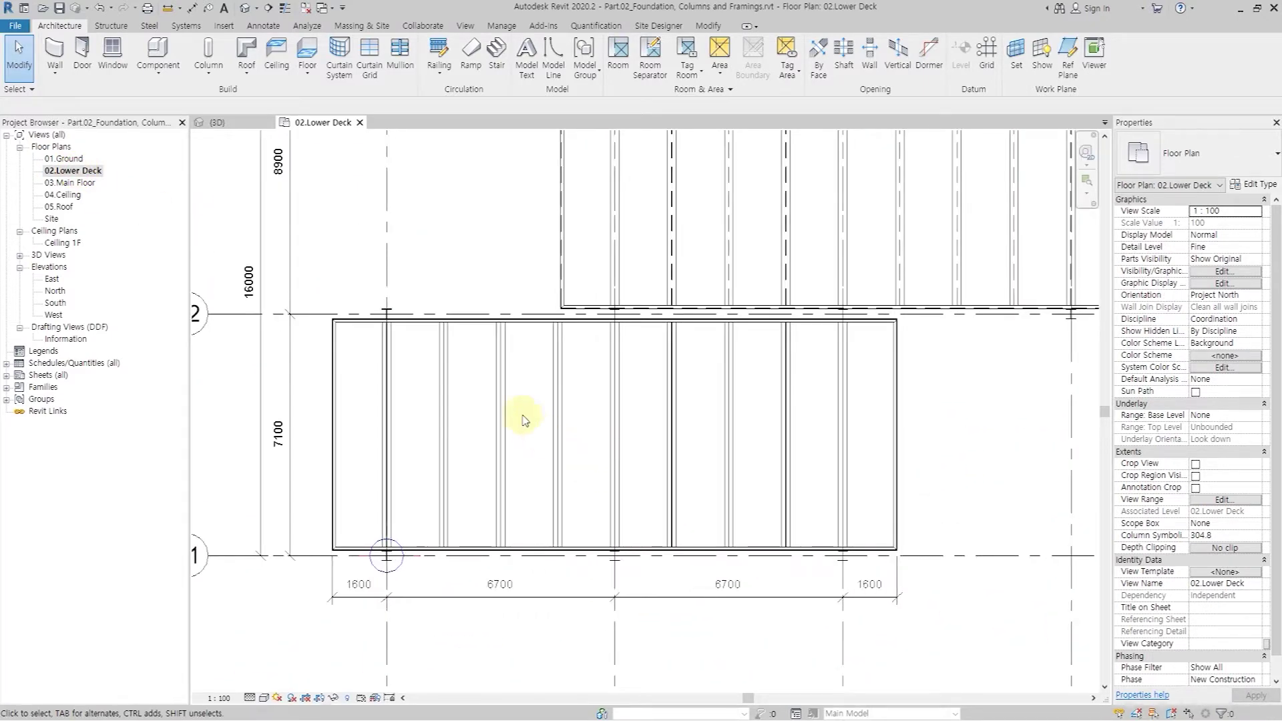
{"action": "left_click", "coordinate": [308, 75]}
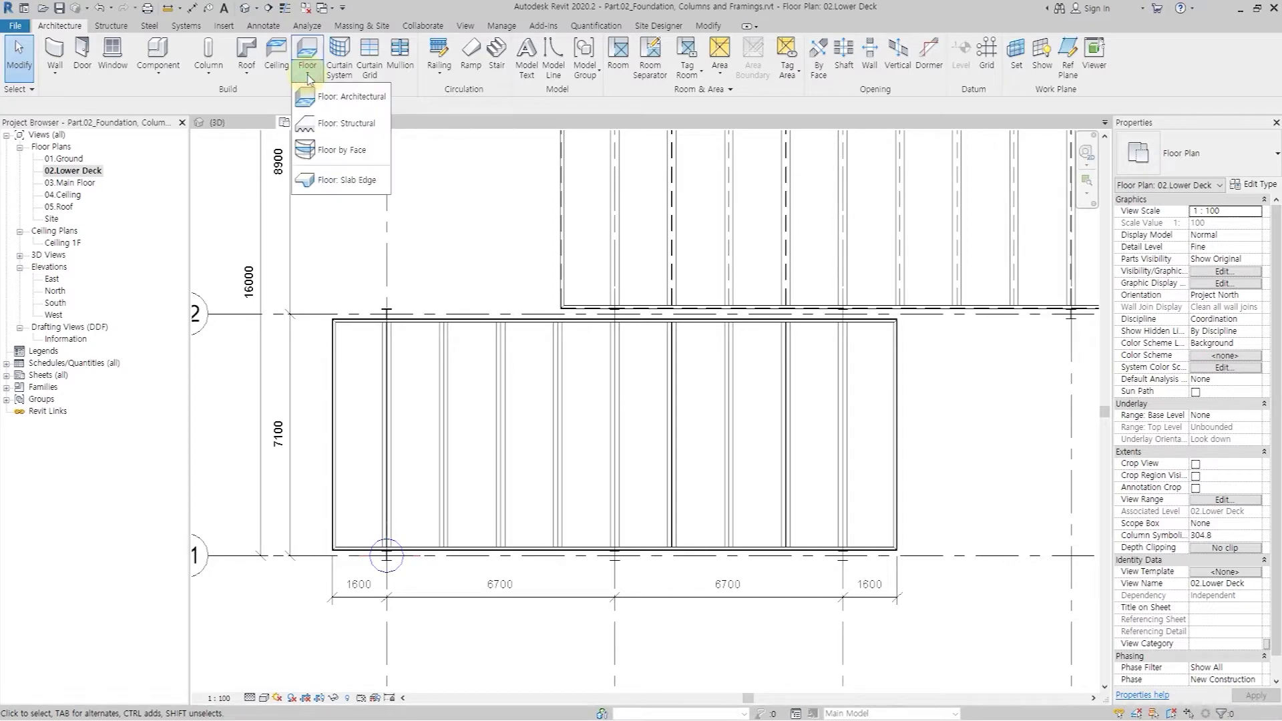
Step: Start a structural floor and duplicate its type as Precast Concrete Slab
{"action": "left_click", "coordinate": [341, 128]}
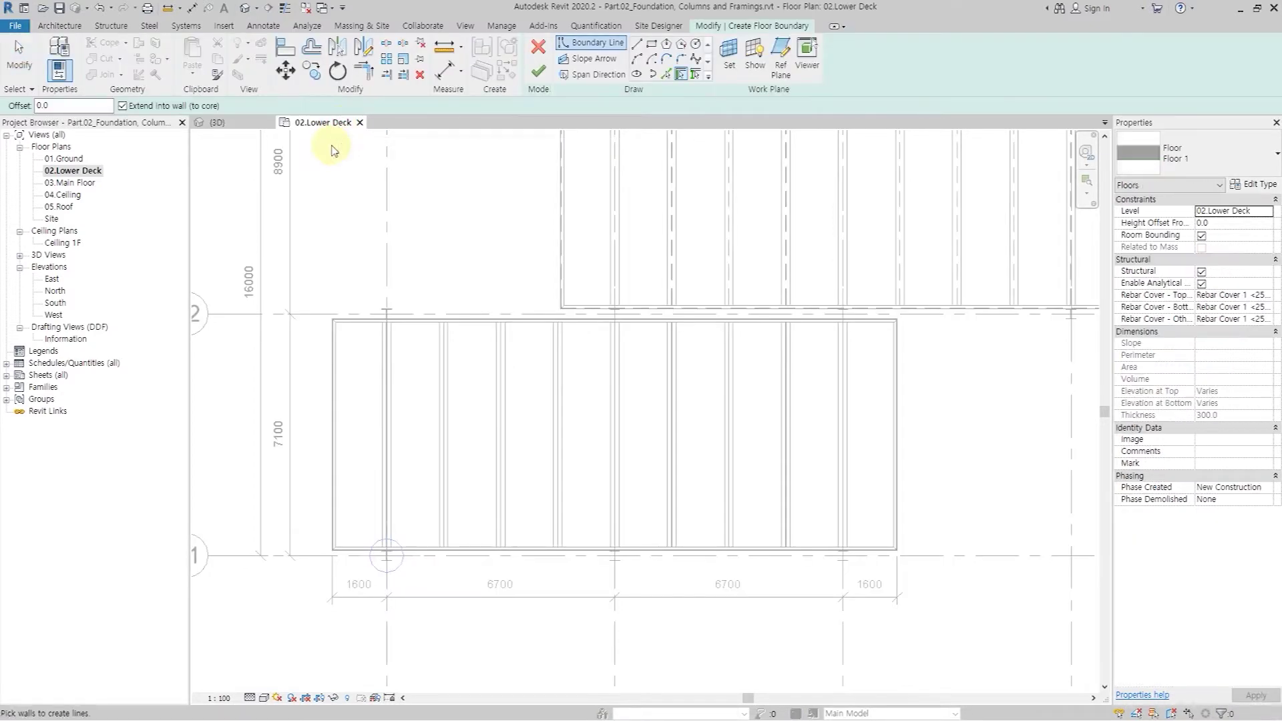
{"action": "left_click", "coordinate": [1258, 186]}
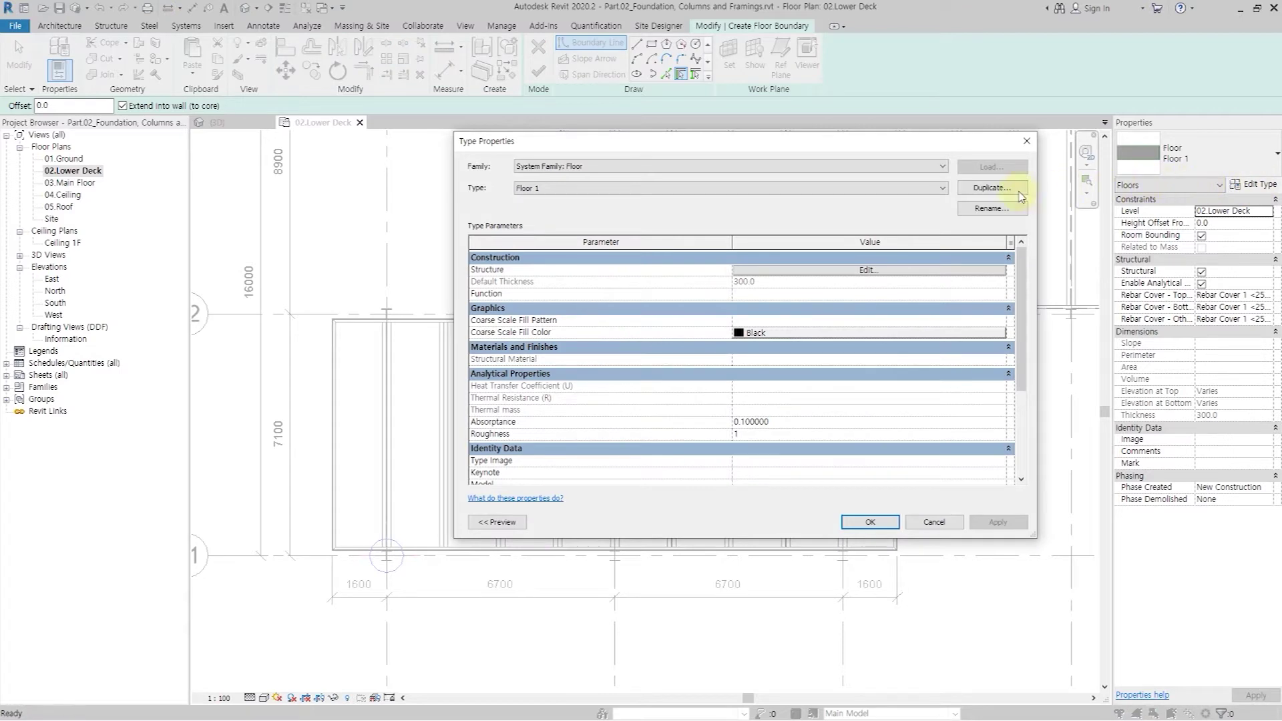
{"action": "left_click", "coordinate": [1010, 194]}
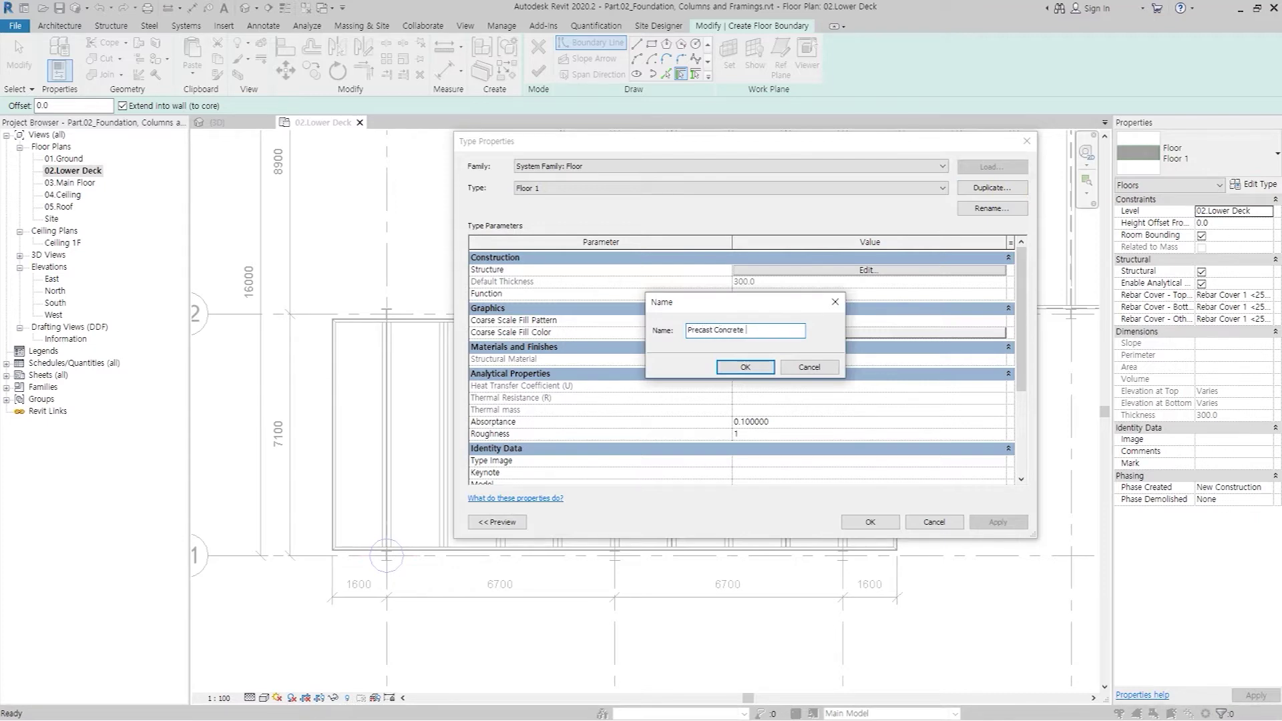
{"action": "key", "text": "Return"}
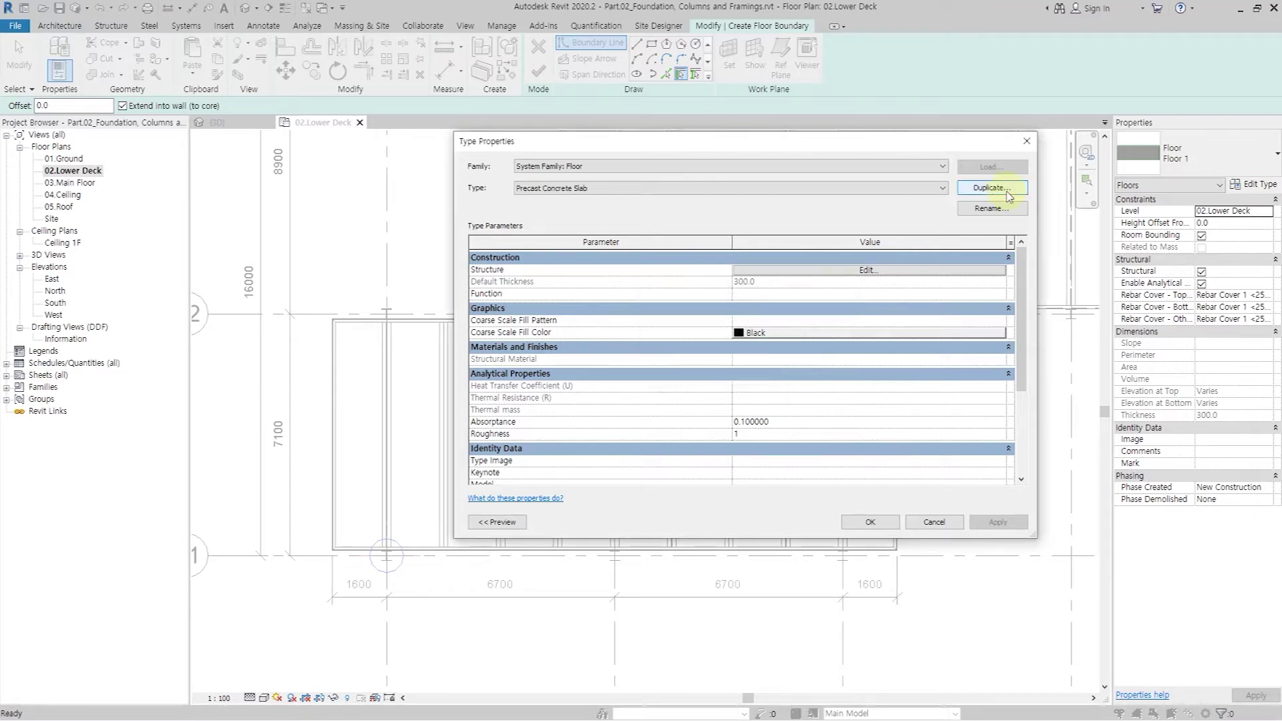
Step: Set the Precast Concrete Slab structure layer to 80 mm Concrete and save the type
{"action": "left_click", "coordinate": [866, 271]}
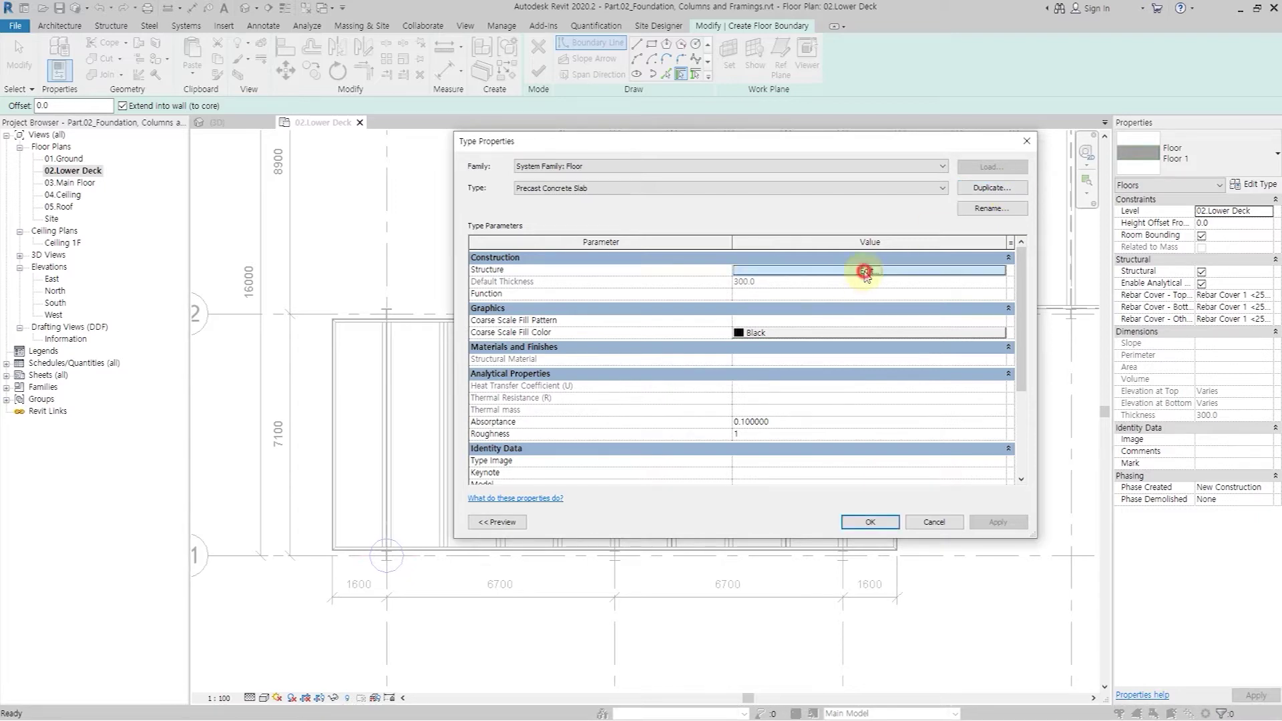
{"action": "double_click", "coordinate": [777, 269]}
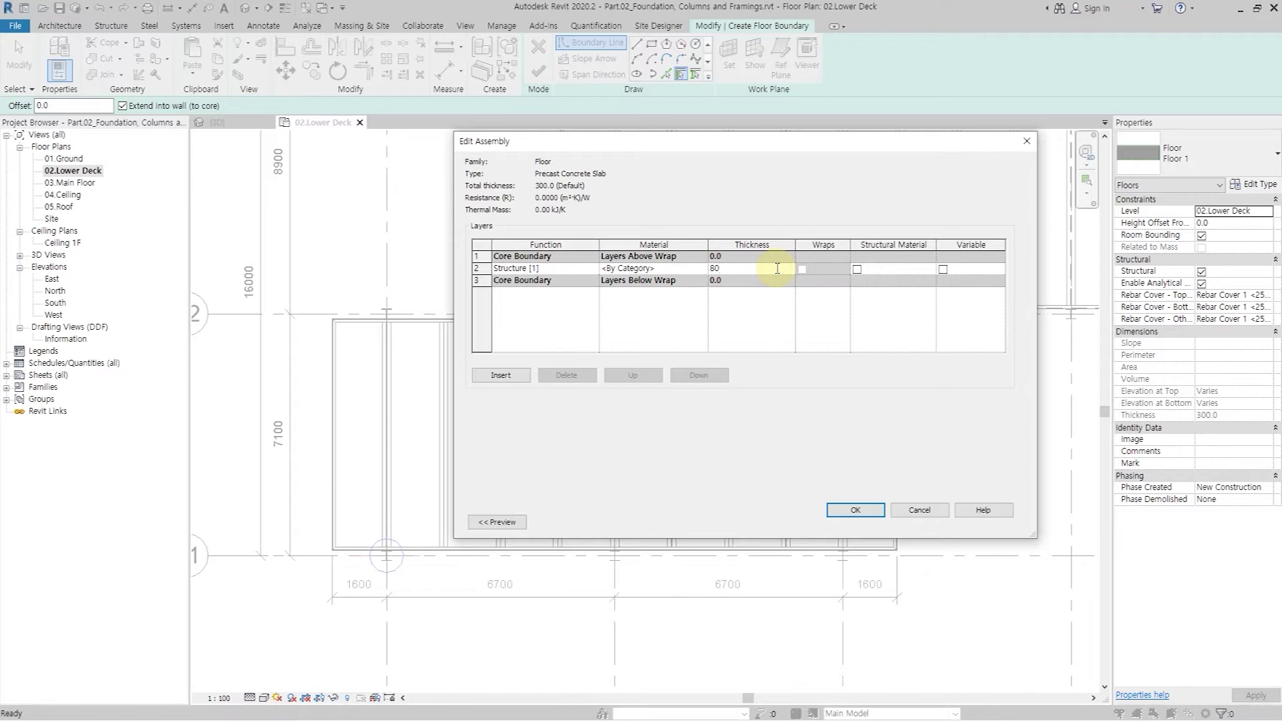
{"action": "left_click", "coordinate": [701, 269]}
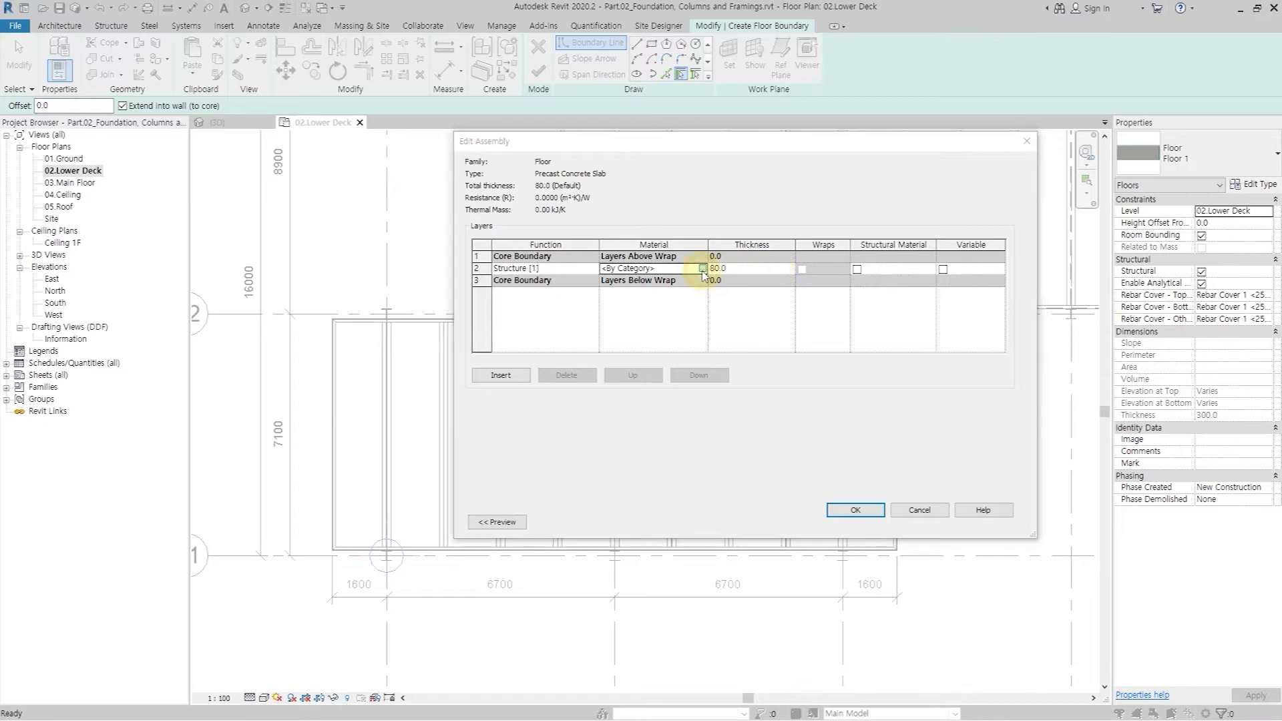
{"action": "left_click", "coordinate": [701, 269]}
{"action": "left_click", "coordinate": [196, 38]}
{"action": "type", "text": "c"}
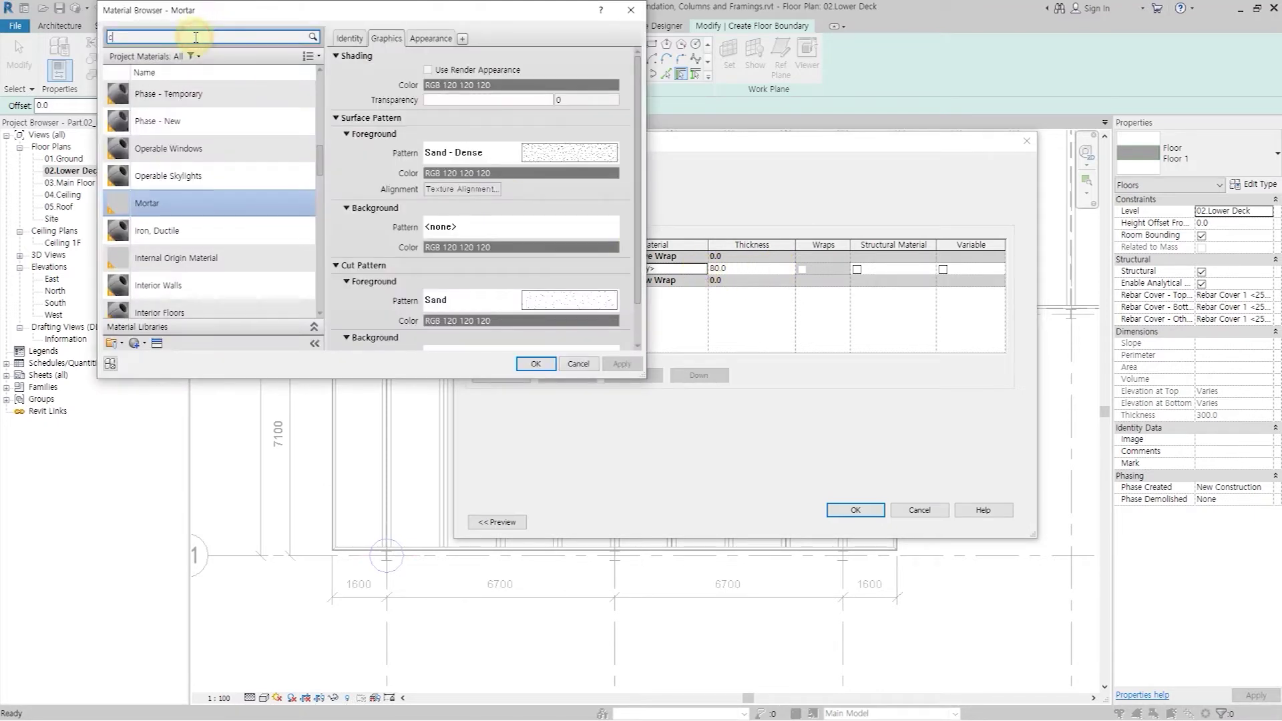
{"action": "type", "text": "oncrete"}
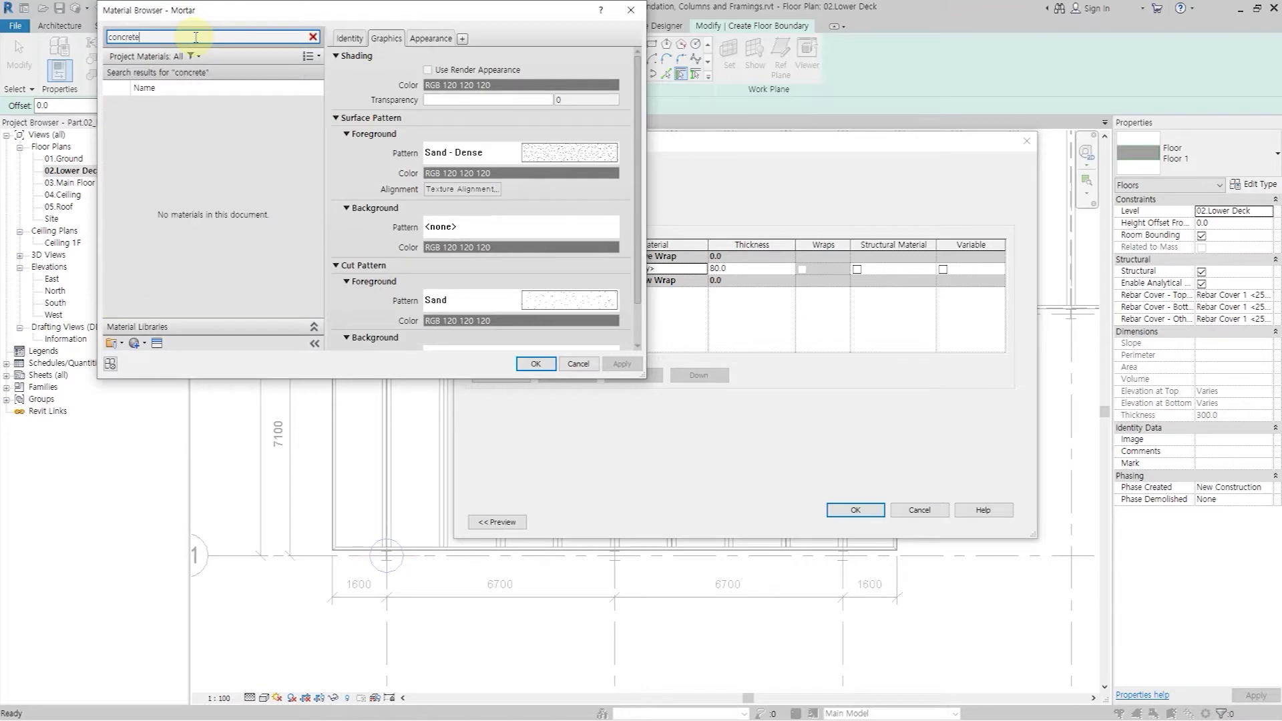
{"action": "left_click", "coordinate": [189, 131]}
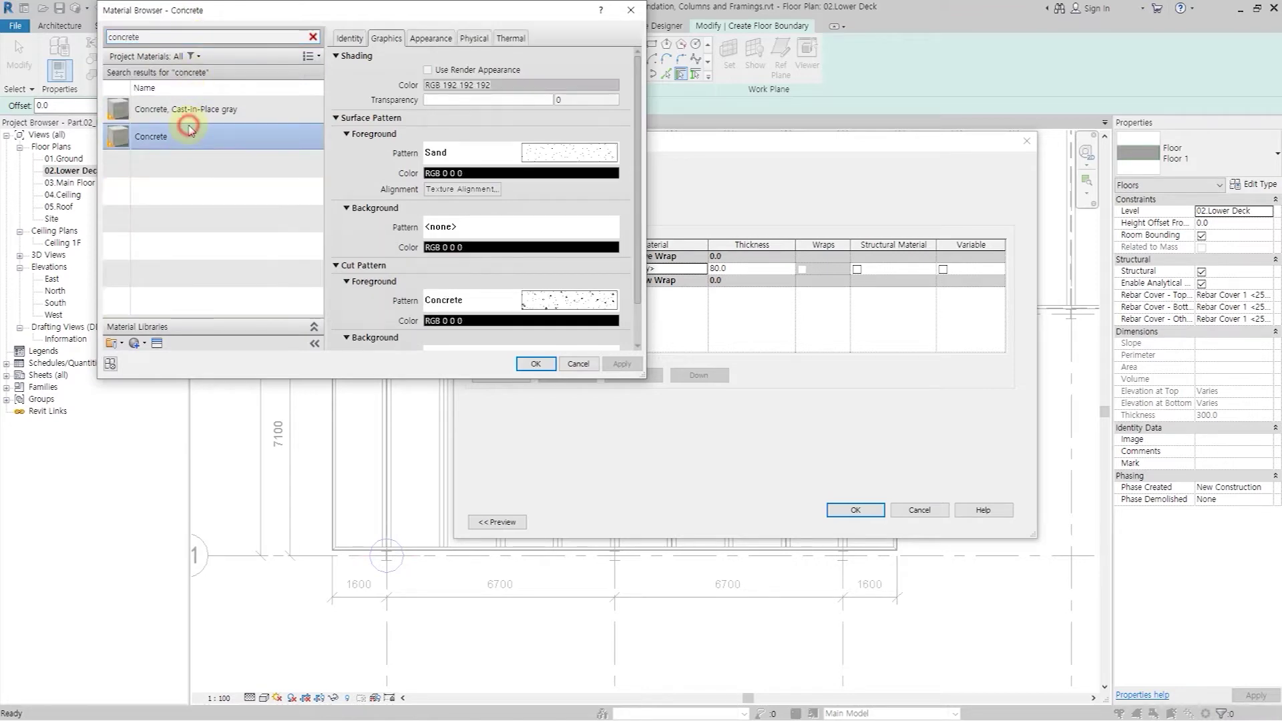
{"action": "left_click", "coordinate": [535, 364]}
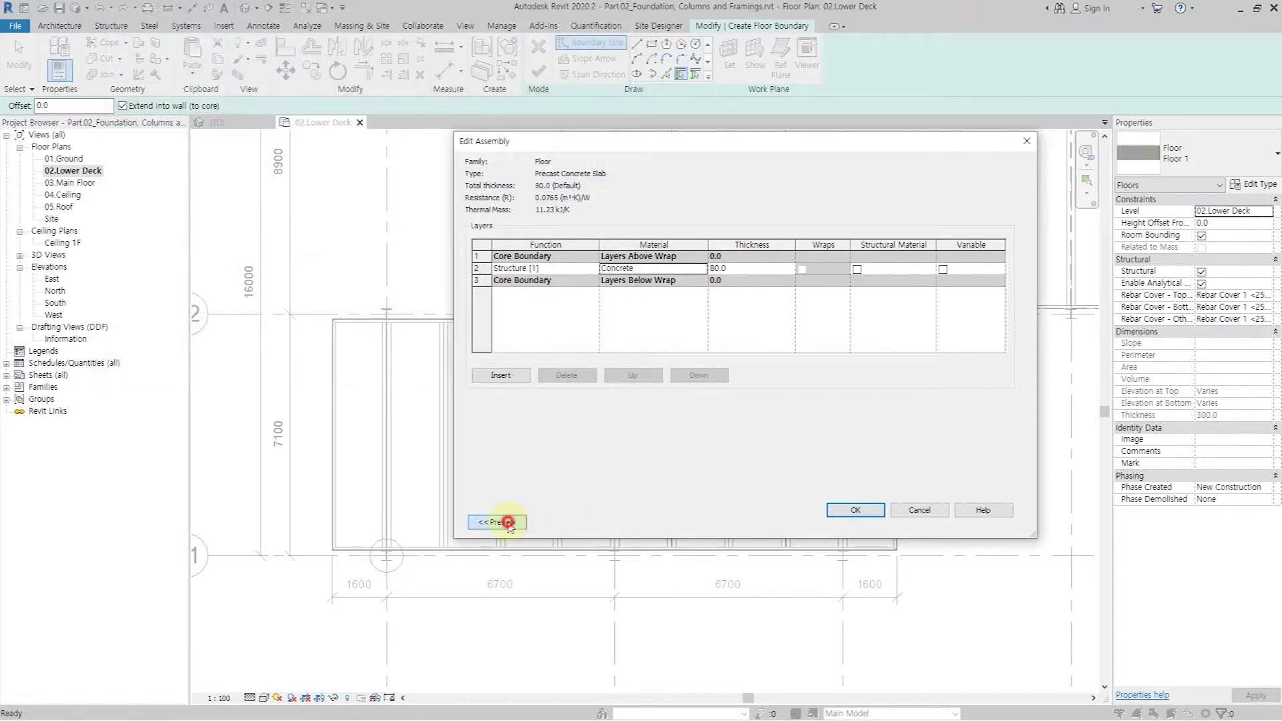
{"action": "left_click", "coordinate": [508, 522]}
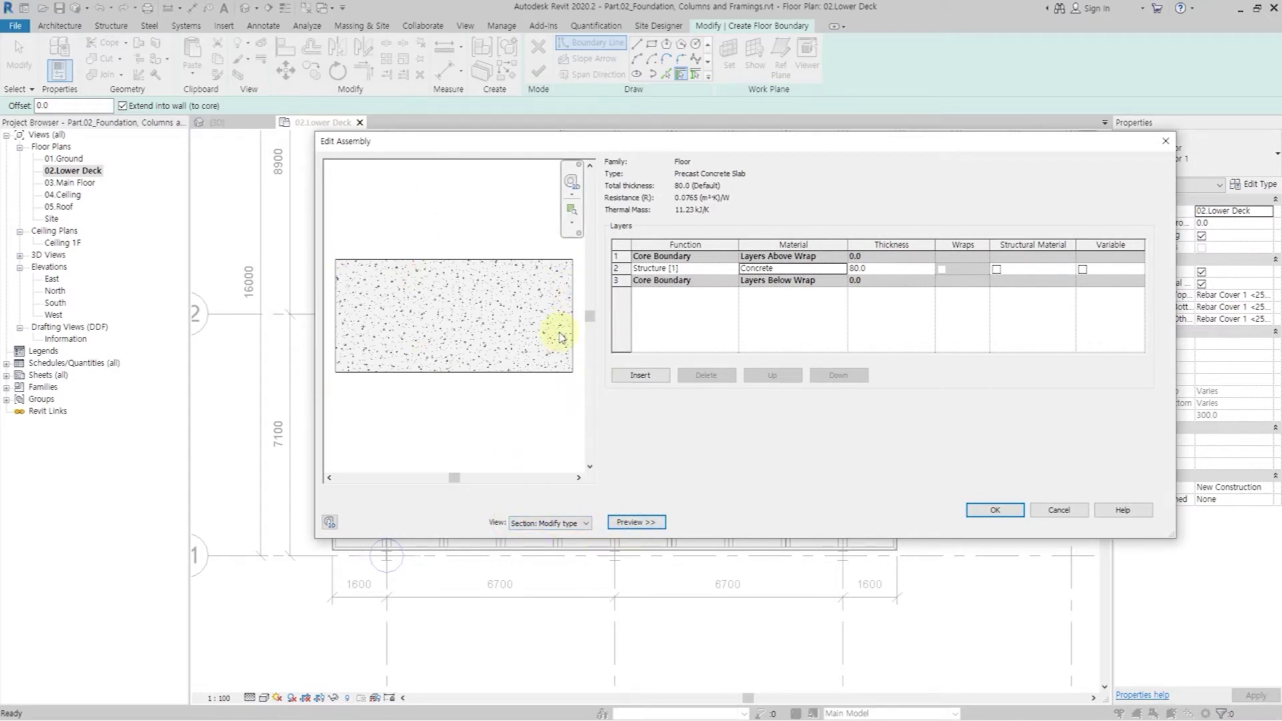
{"action": "left_click", "coordinate": [996, 511]}
{"action": "left_click", "coordinate": [1005, 524]}
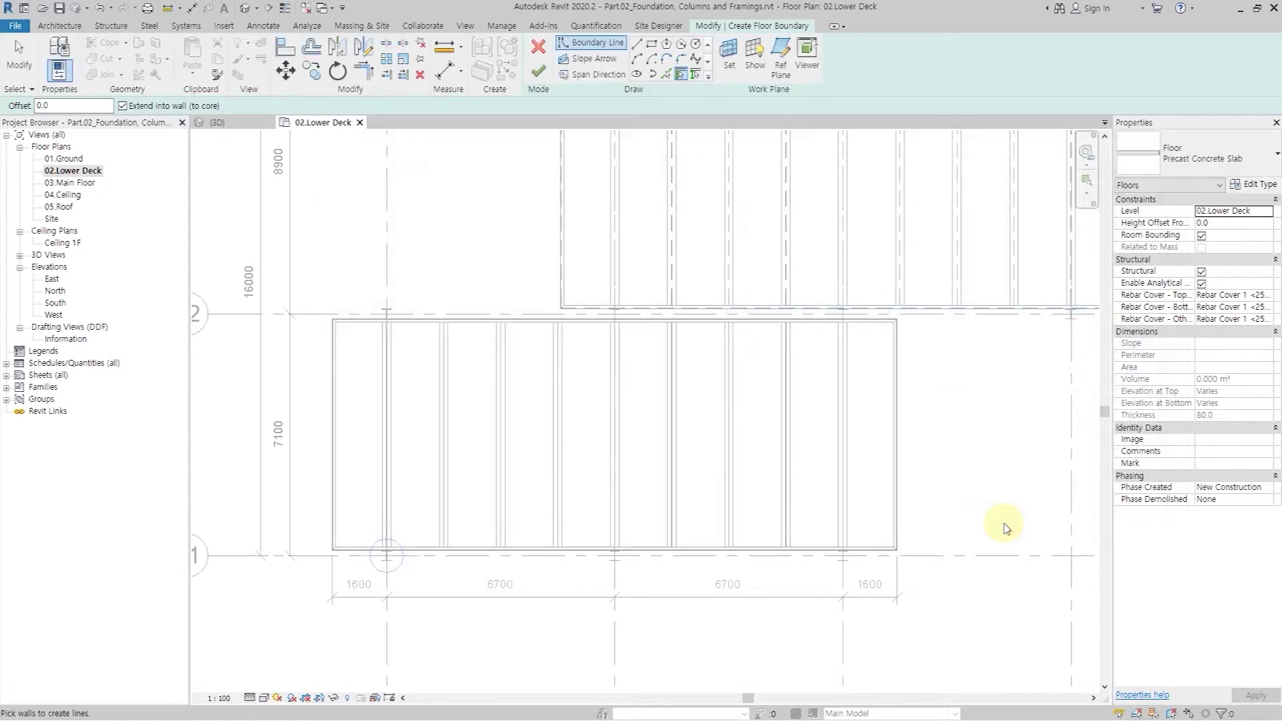
Step: Sketch a rectangular floor boundary filling the 1600-wide bay between grids 1 and 2
{"action": "left_click", "coordinate": [648, 46]}
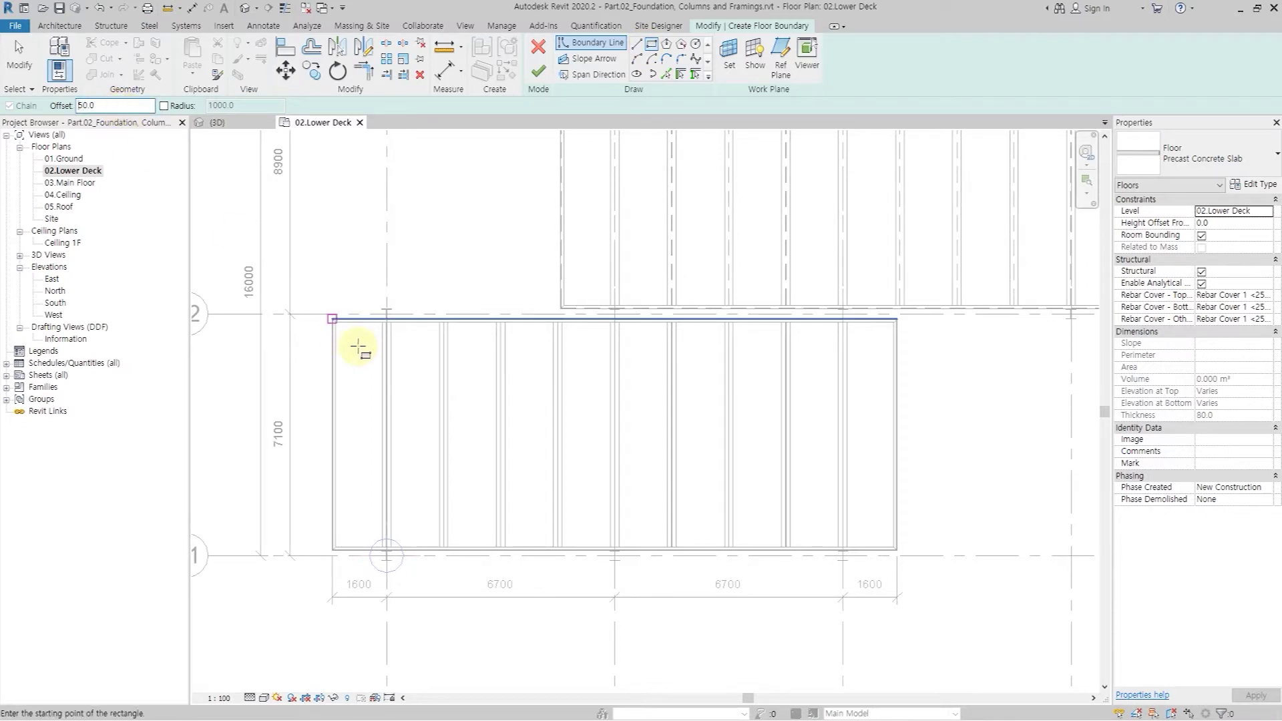
{"action": "scroll", "coordinate": [338, 332], "scroll_direction": "up", "scroll_amount": 5}
{"action": "left_click", "coordinate": [338, 286]}
{"action": "scroll", "coordinate": [347, 297], "scroll_direction": "down", "scroll_amount": 4}
{"action": "scroll", "coordinate": [449, 654], "scroll_direction": "up", "scroll_amount": 5}
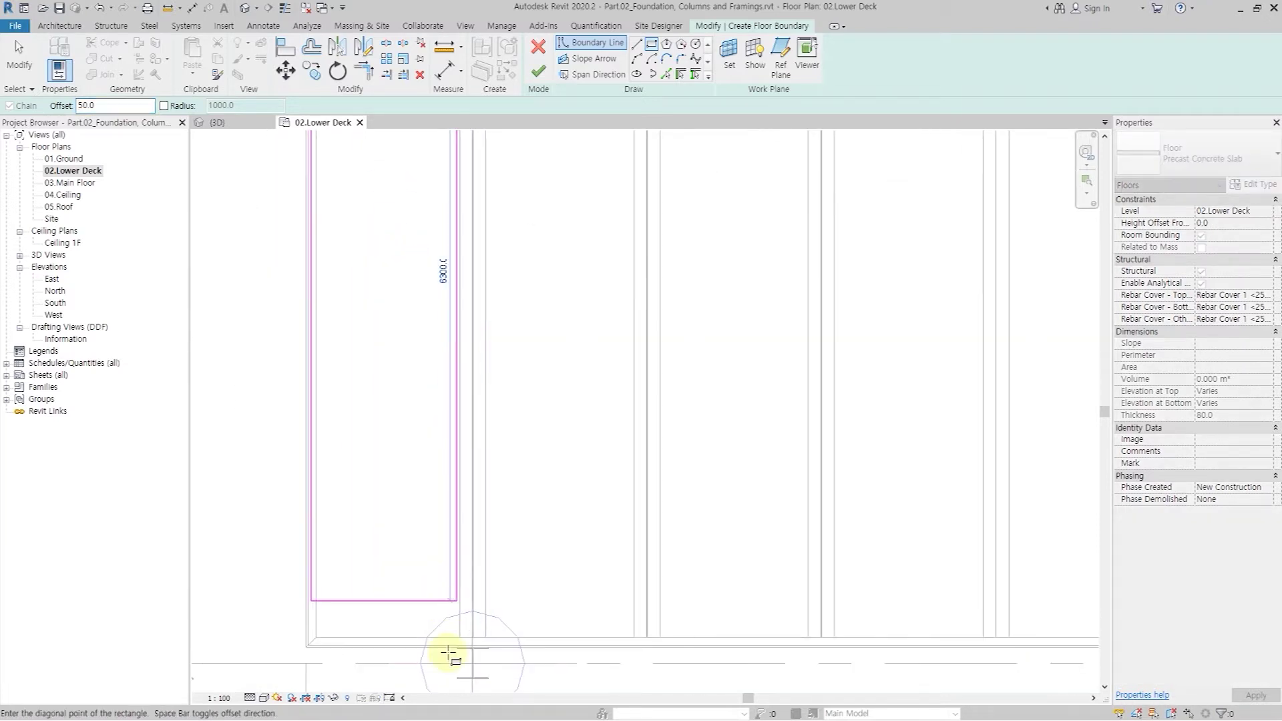
{"action": "left_click", "coordinate": [455, 572]}
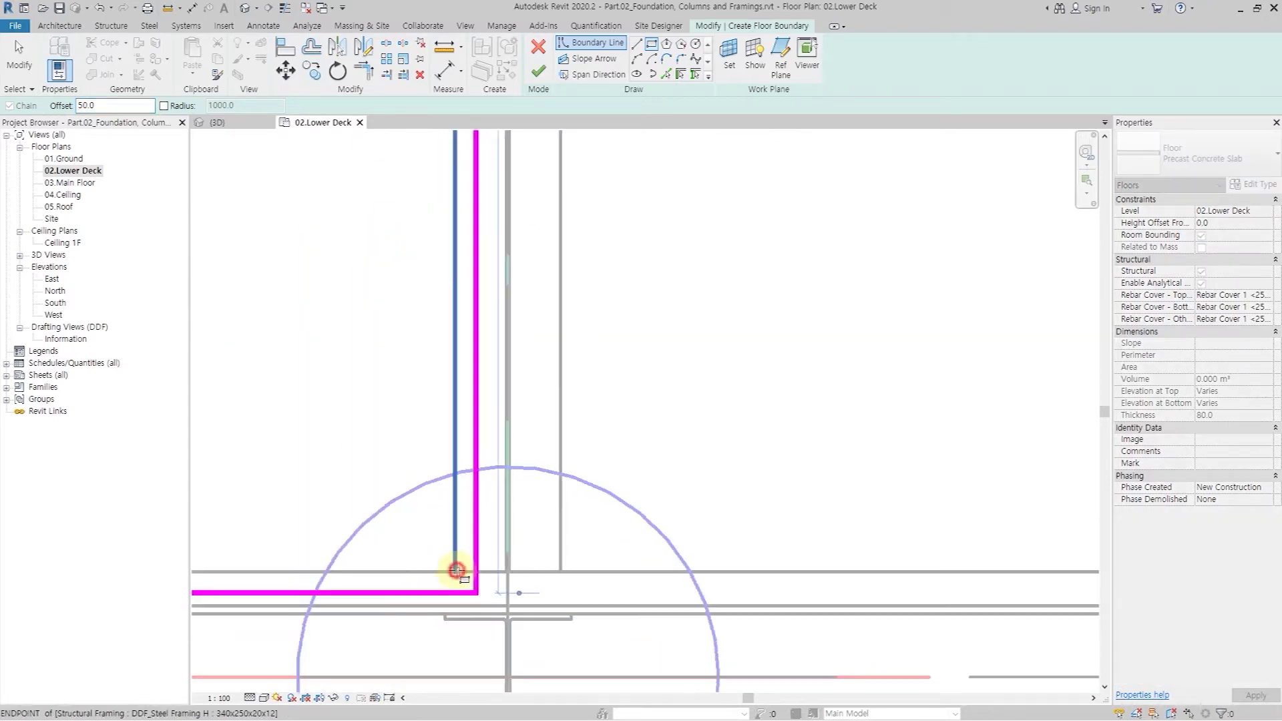
{"action": "scroll", "coordinate": [455, 572], "scroll_direction": "down", "scroll_amount": 5}
{"action": "scroll", "coordinate": [458, 253], "scroll_direction": "down", "scroll_amount": 2}
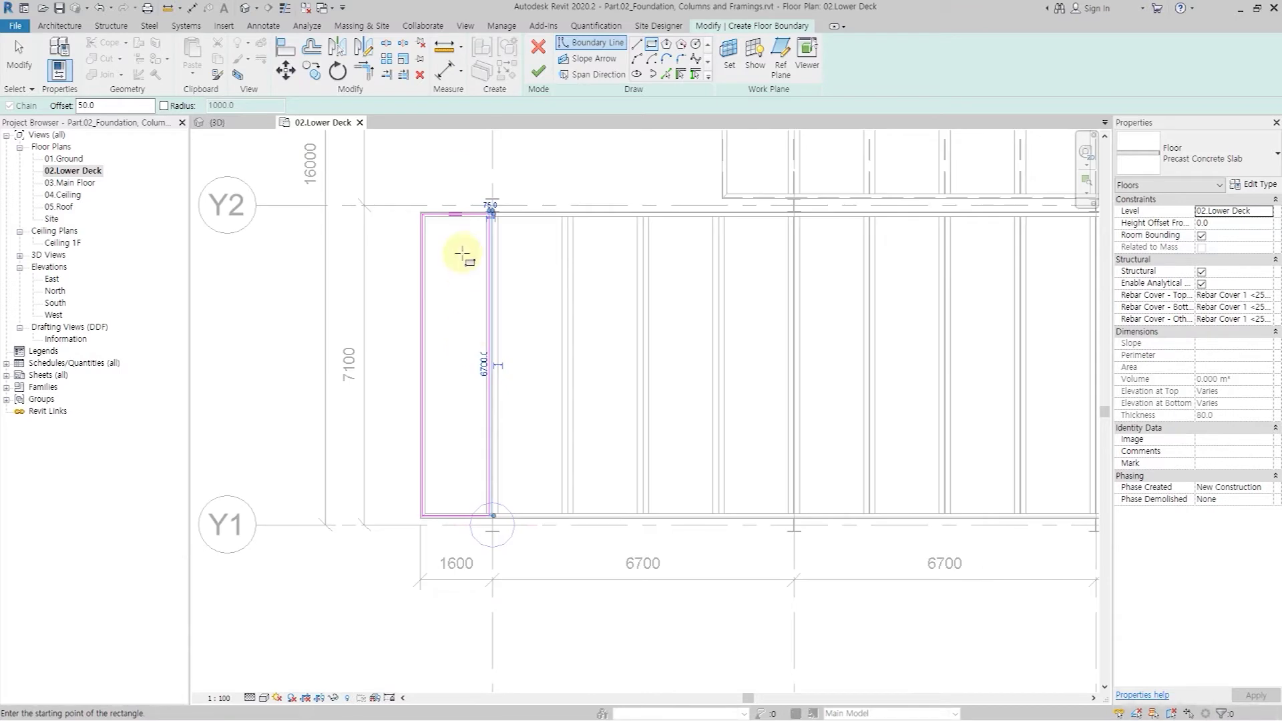
{"action": "scroll", "coordinate": [493, 344], "scroll_direction": "up", "scroll_amount": 2}
Step: Set Height Offset to -330, finish the floor, and decline the span direction symbol
{"action": "left_click", "coordinate": [1220, 222]}
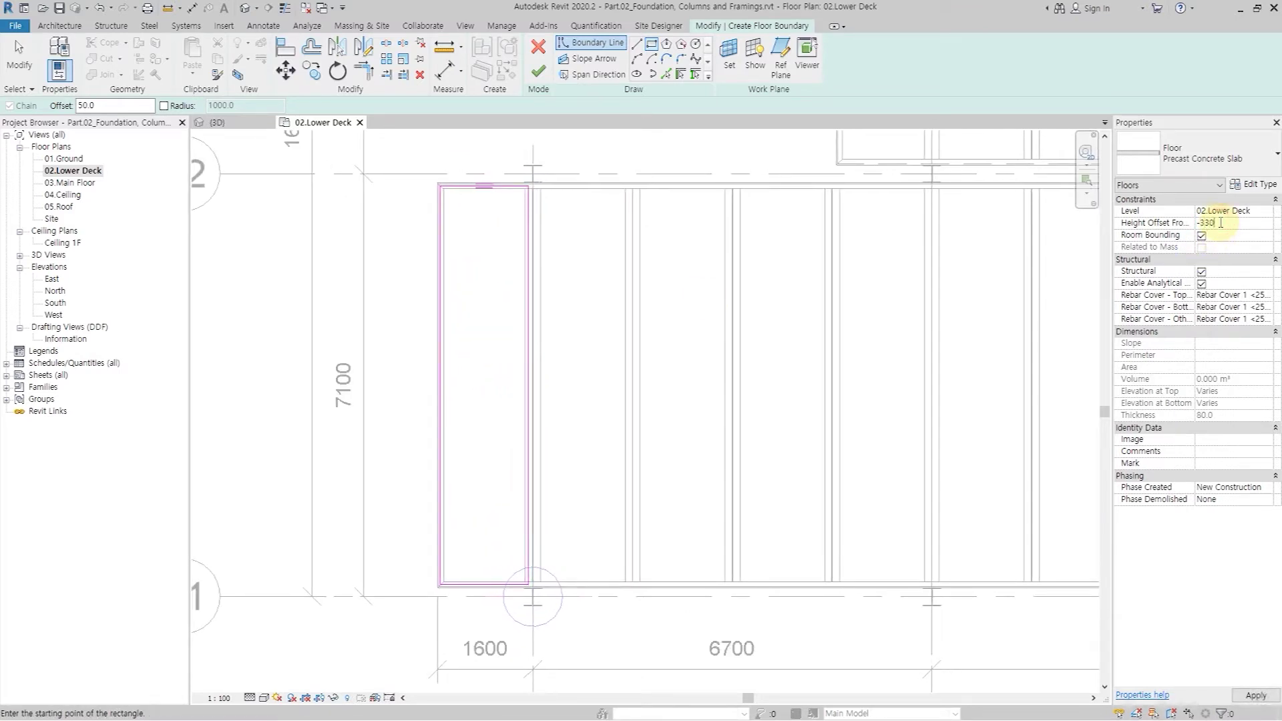
{"action": "left_click", "coordinate": [538, 70]}
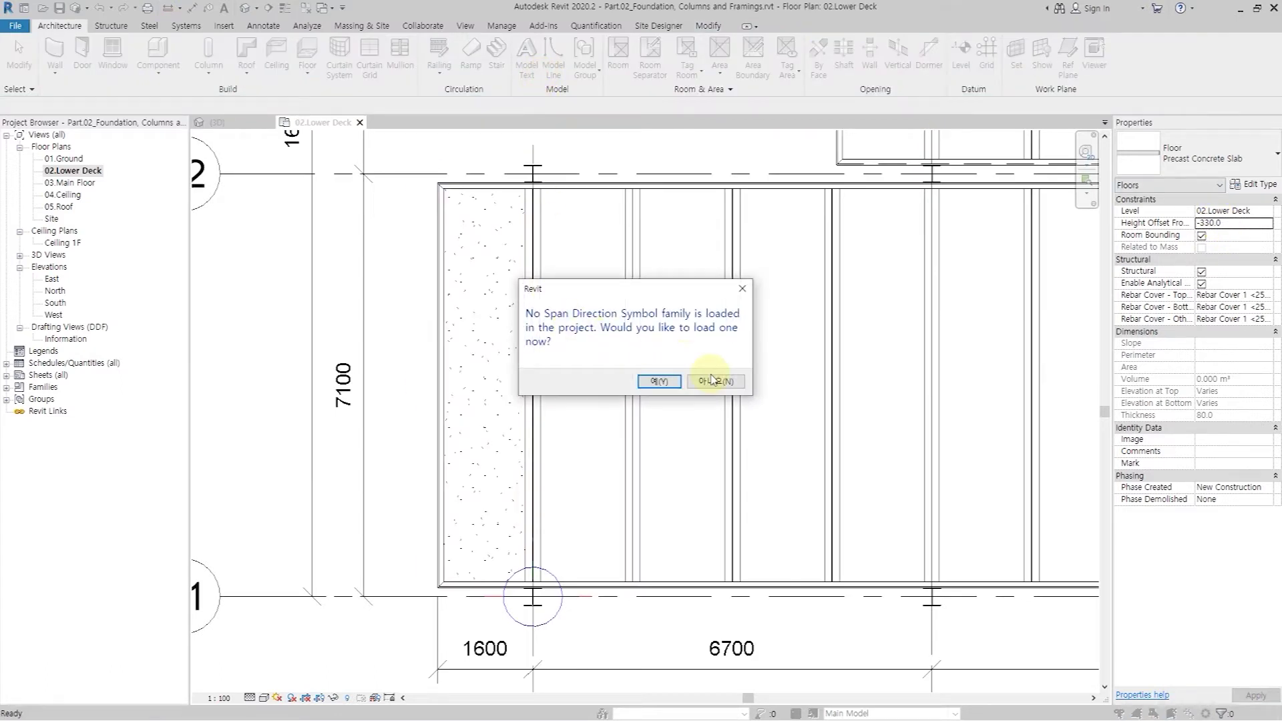
{"action": "left_click", "coordinate": [716, 381]}
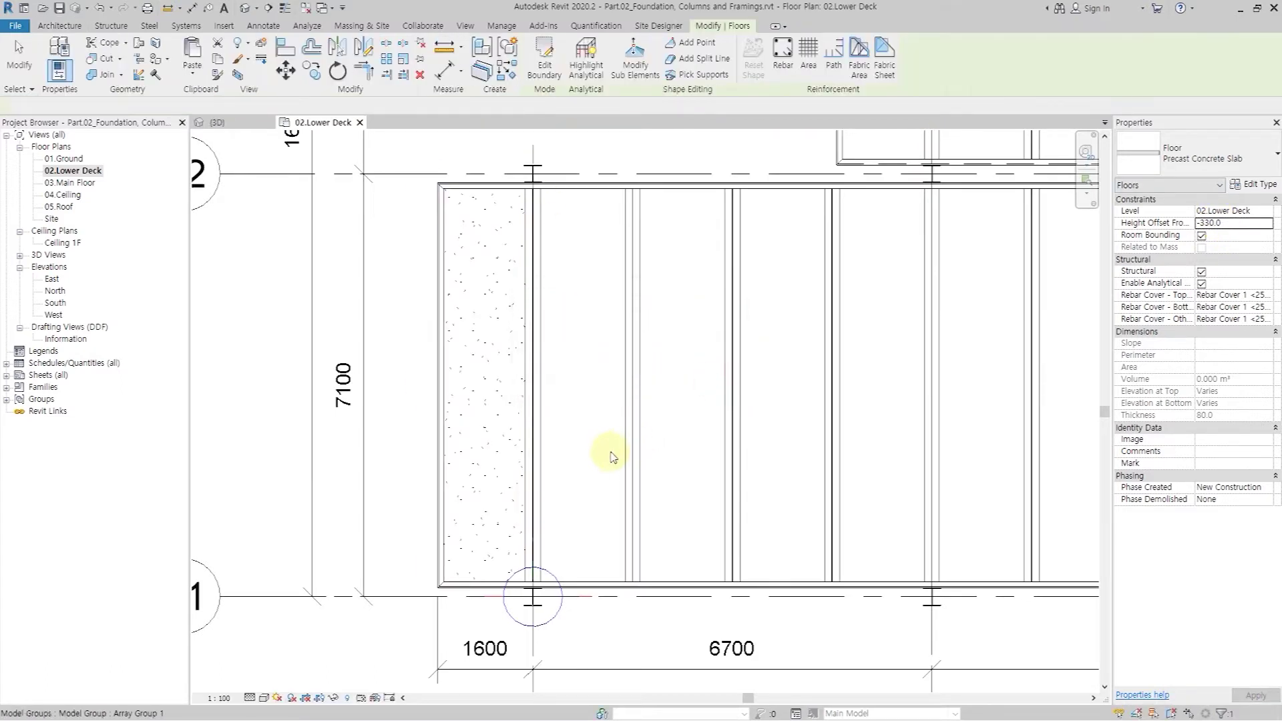
Step: Draw a section line across the new slab and open the Section 1 view
{"action": "left_click", "coordinate": [467, 26]}
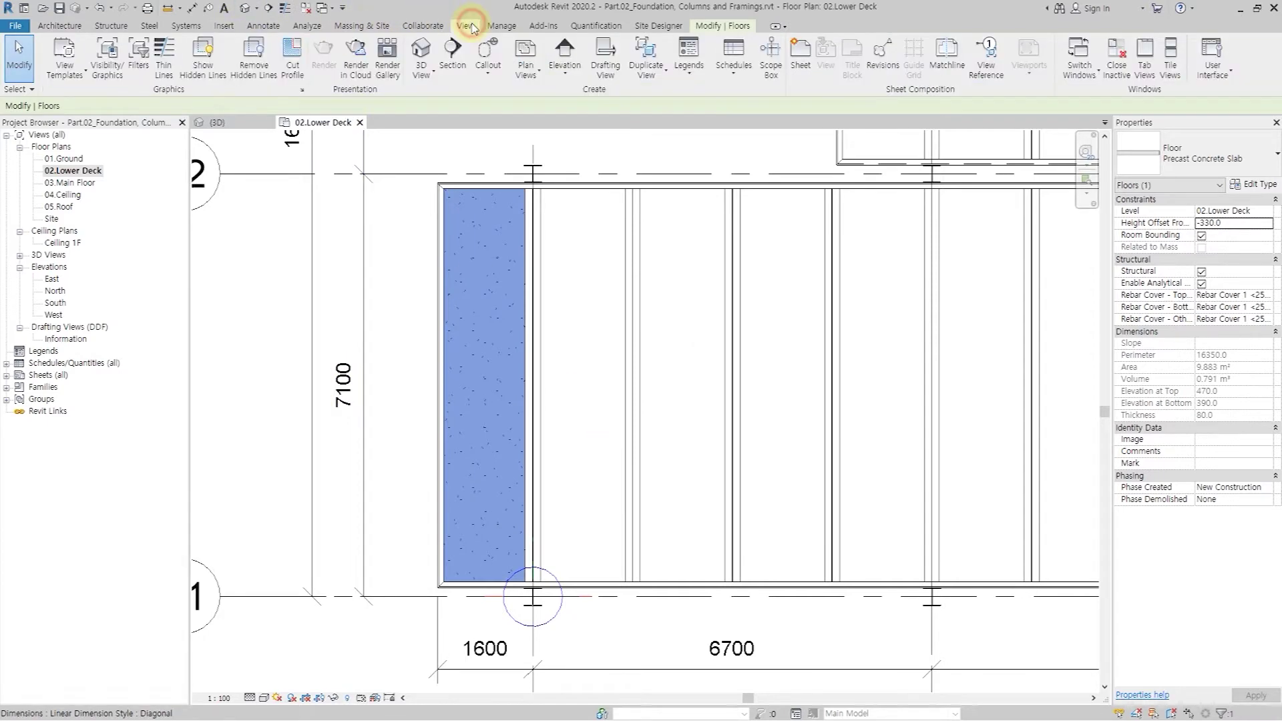
{"action": "left_click", "coordinate": [452, 54]}
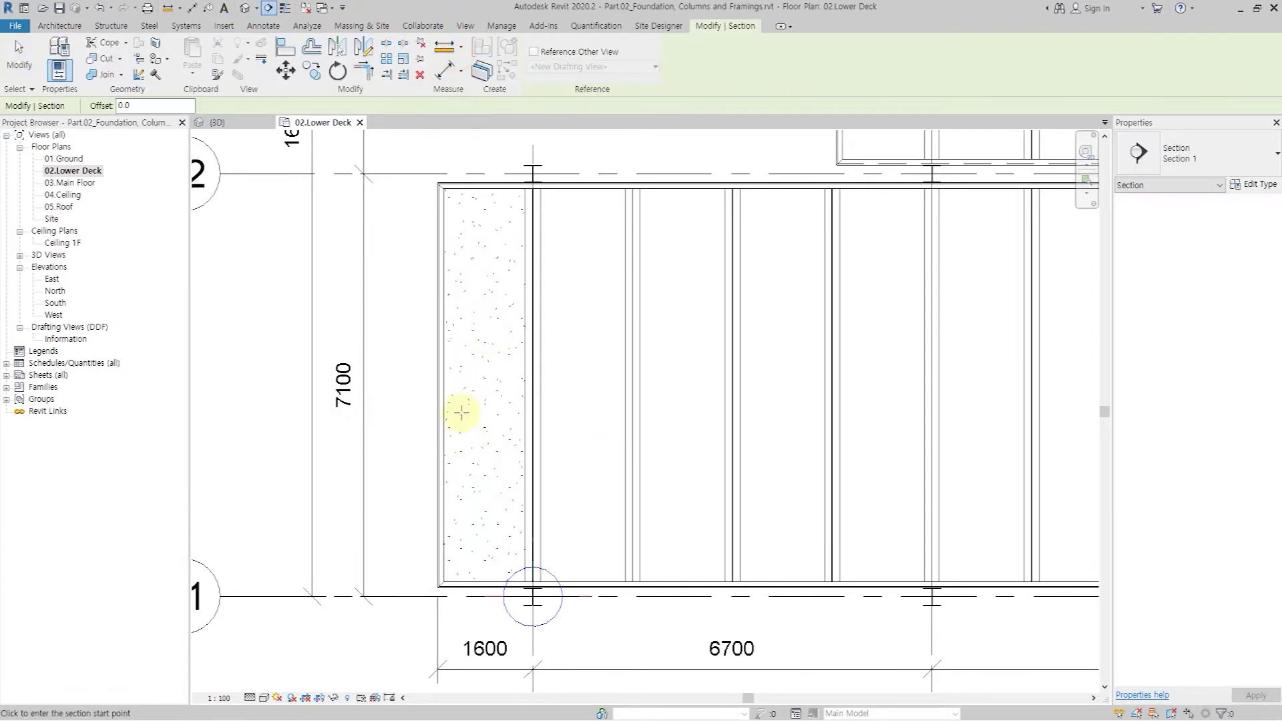
{"action": "left_click", "coordinate": [411, 506]}
{"action": "left_click", "coordinate": [592, 506]}
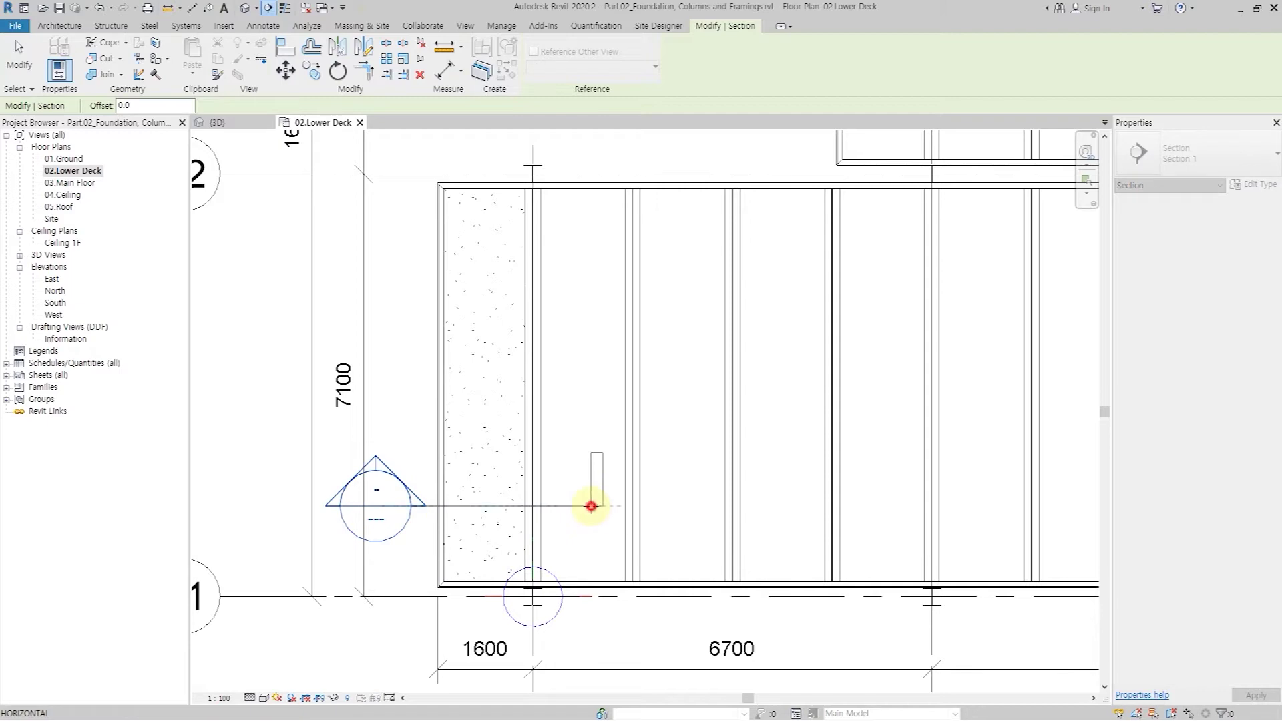
{"action": "key", "text": "Escape"}
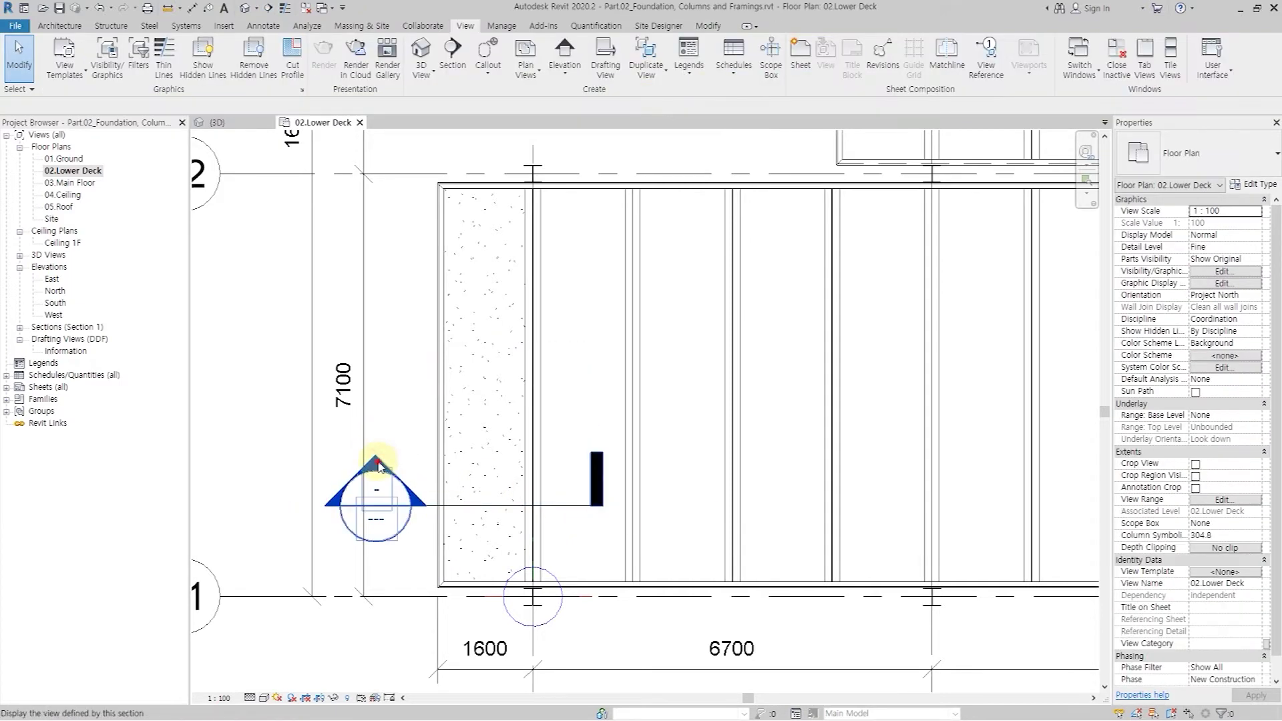
{"action": "double_click", "coordinate": [378, 466]}
Step: Zoom in and set the Section 1 detail level to Fine
{"action": "scroll", "coordinate": [615, 581], "scroll_direction": "up", "scroll_amount": 2}
{"action": "scroll", "coordinate": [540, 534], "scroll_direction": "up", "scroll_amount": 4}
{"action": "left_click", "coordinate": [251, 698]}
{"action": "left_click", "coordinate": [267, 687]}
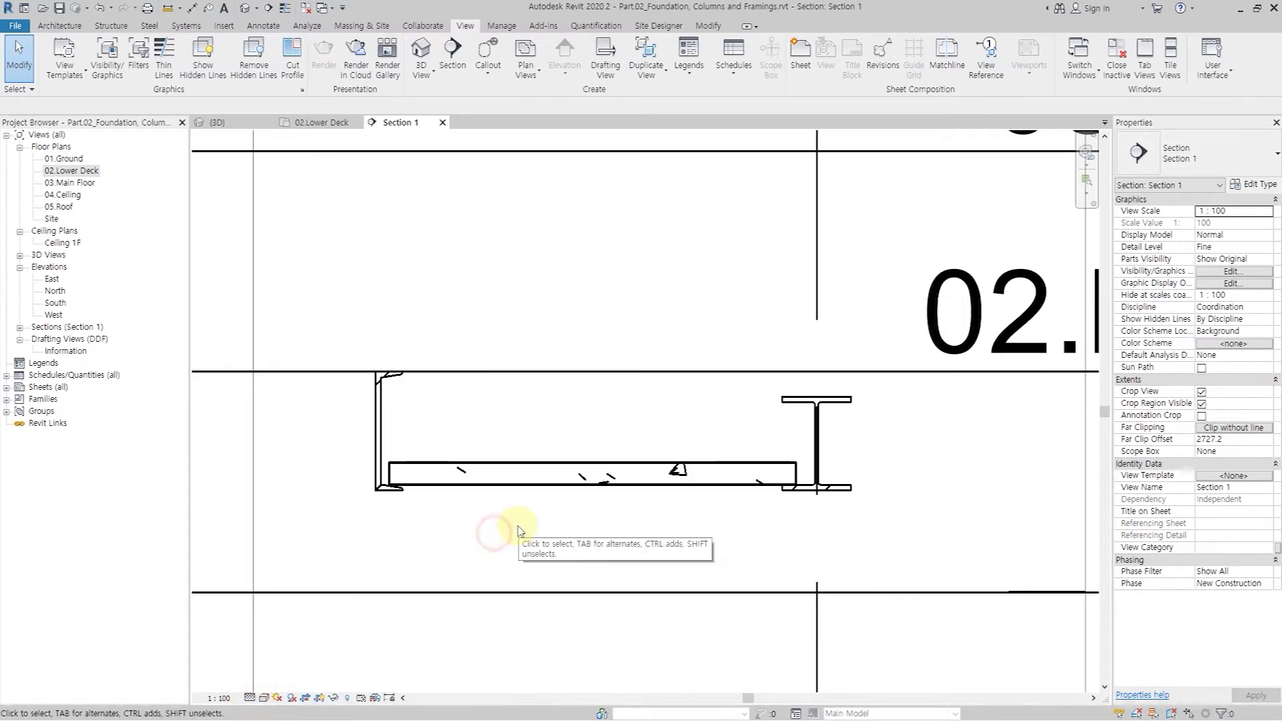
{"action": "scroll", "coordinate": [519, 531], "scroll_direction": "up", "scroll_amount": 1}
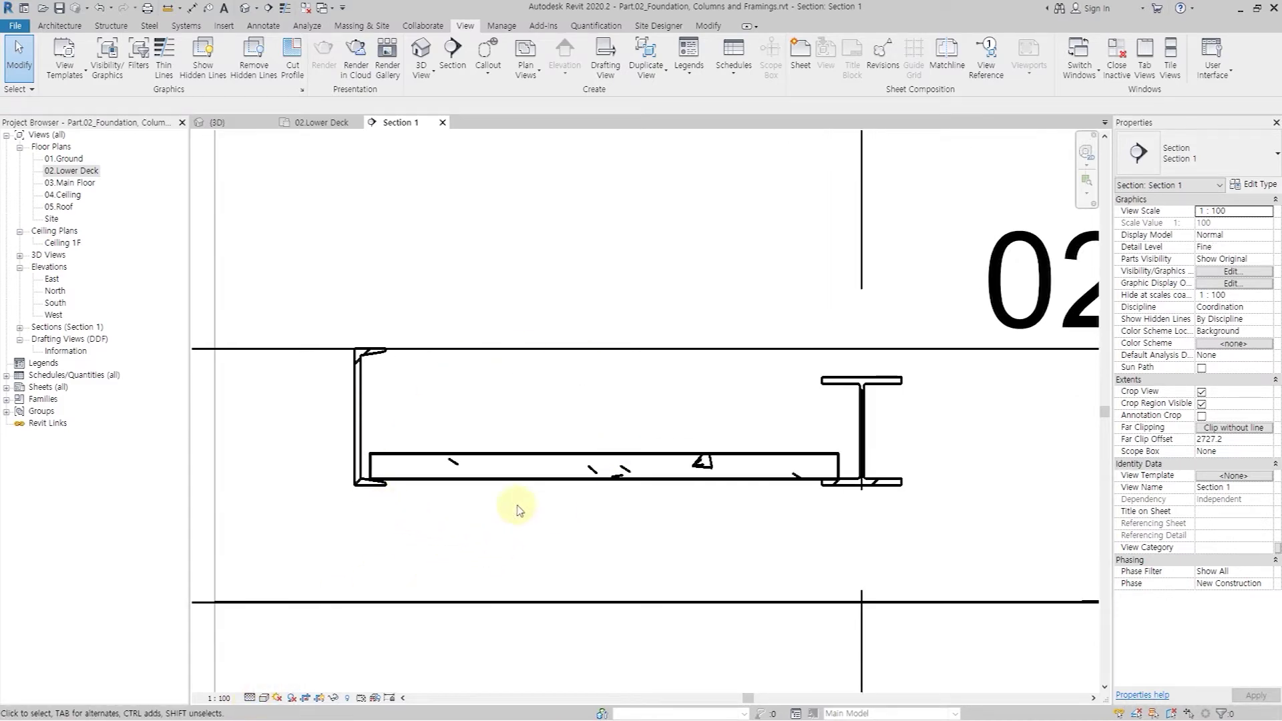
Step: Add two 50 aligned dimensions (DI) below the beams, then select the precast slab
{"action": "key", "text": "d"}
{"action": "key", "text": "i"}
{"action": "scroll", "coordinate": [366, 463], "scroll_direction": "up", "scroll_amount": 5}
{"action": "left_click", "coordinate": [406, 509]}
{"action": "scroll", "coordinate": [467, 419], "scroll_direction": "down", "scroll_amount": 7}
{"action": "left_click", "coordinate": [497, 502]}
{"action": "scroll", "coordinate": [754, 307], "scroll_direction": "up", "scroll_amount": 4}
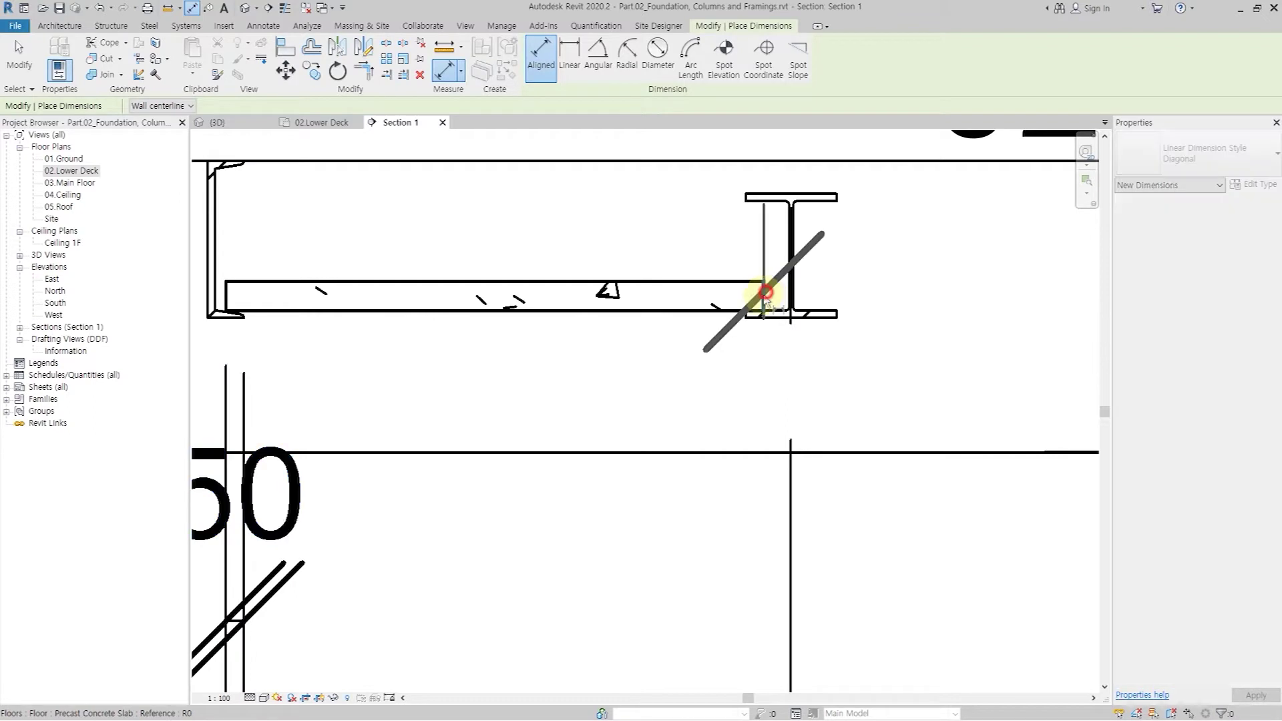
{"action": "left_click", "coordinate": [747, 319]}
{"action": "scroll", "coordinate": [747, 341], "scroll_direction": "down", "scroll_amount": 5}
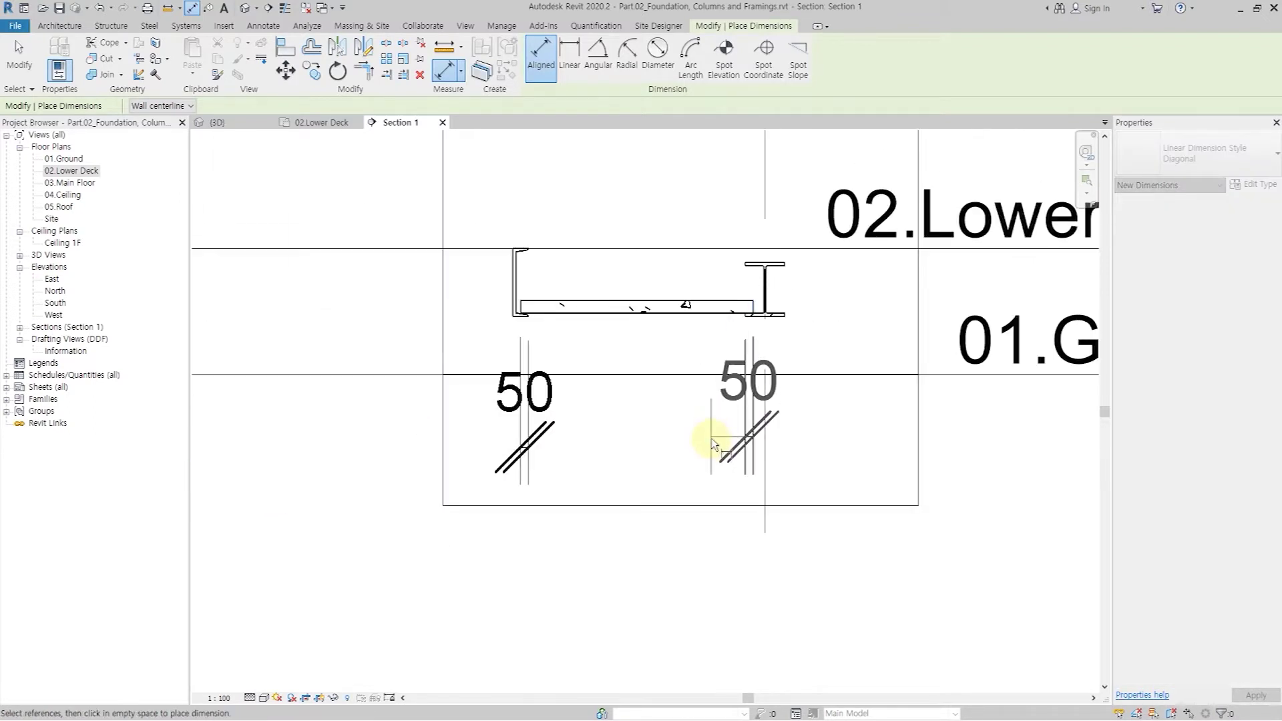
{"action": "left_click", "coordinate": [771, 438]}
{"action": "key", "text": "Escape"}
{"action": "key", "text": "Escape"}
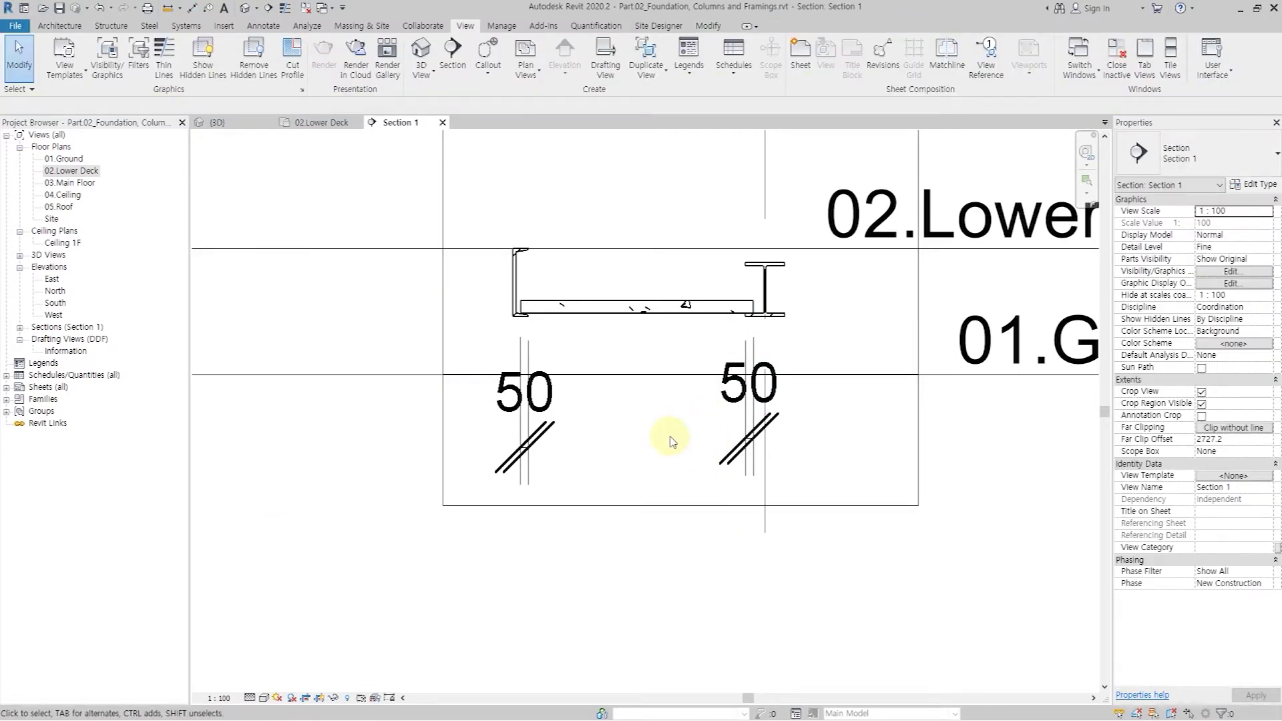
{"action": "left_click", "coordinate": [633, 309]}
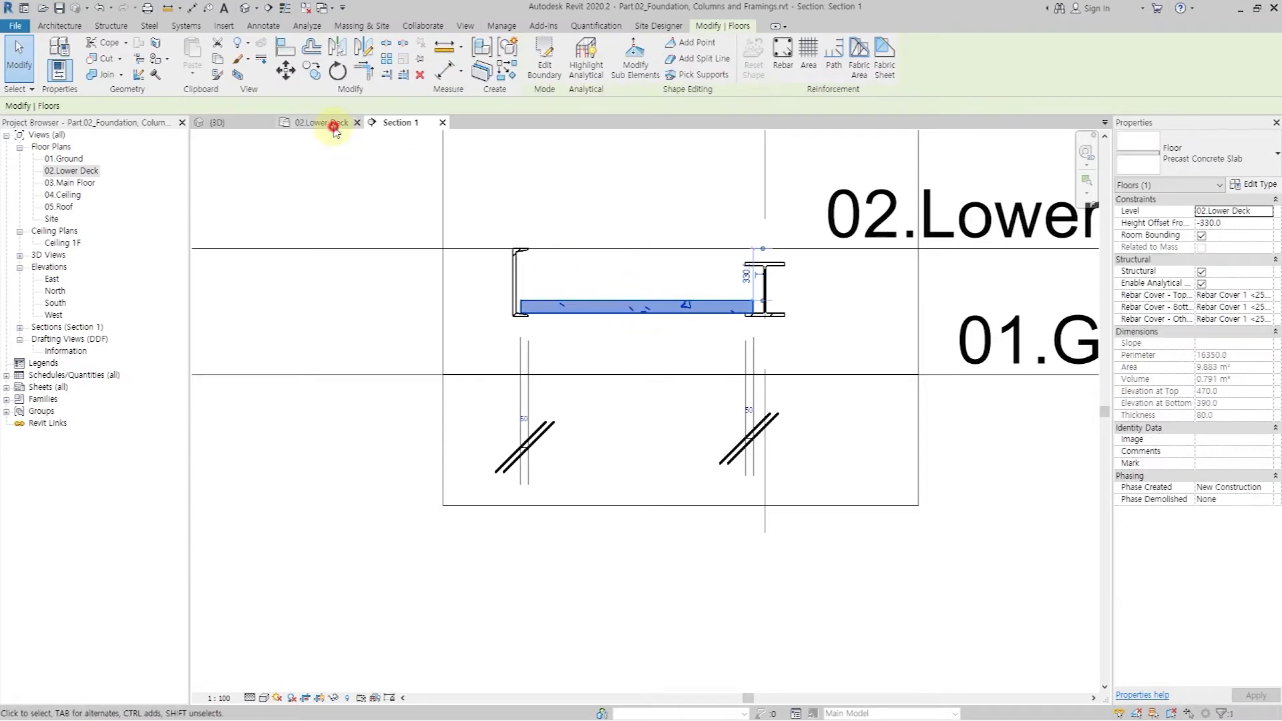
Step: Edit the floor boundary in 02.Lower Deck with the Rectangle tool at a 50 offset
{"action": "left_click", "coordinate": [334, 127]}
{"action": "left_click", "coordinate": [545, 60]}
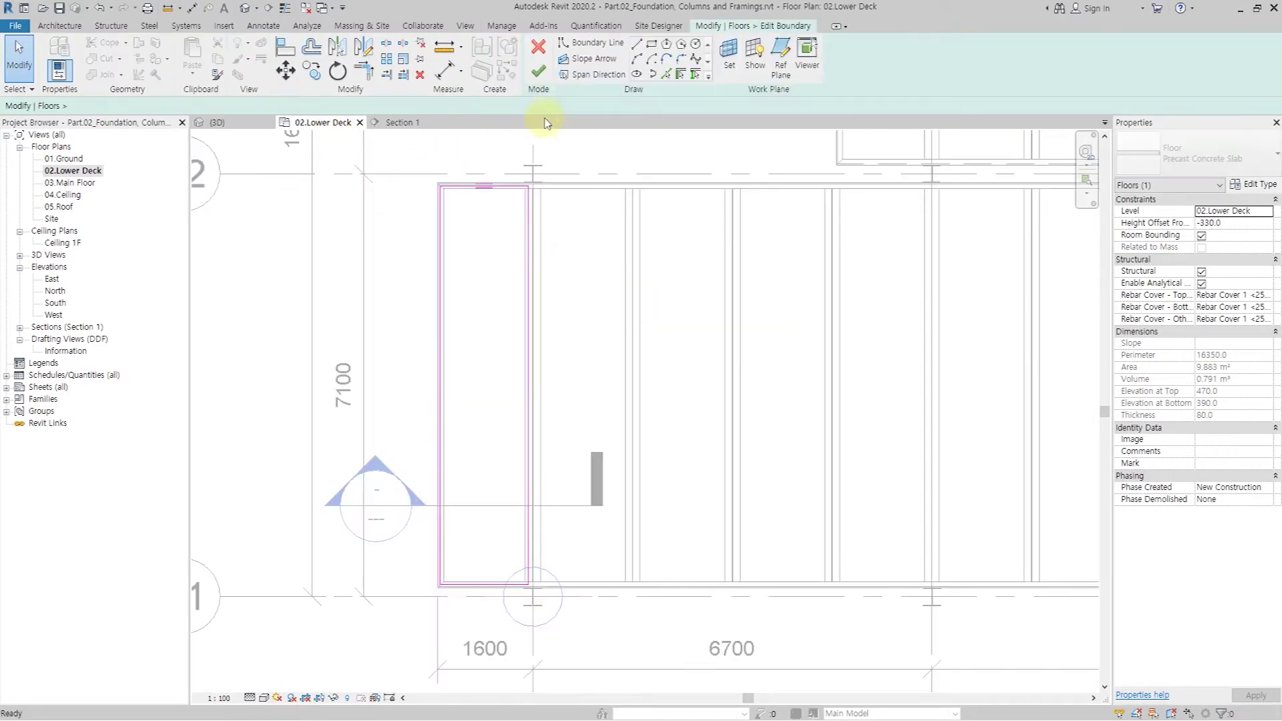
{"action": "left_click", "coordinate": [651, 43]}
{"action": "double_click", "coordinate": [111, 106]}
{"action": "type", "text": "50"}
Step: Sketch a rectangular boundary for the next bay starting at the beam end
{"action": "scroll", "coordinate": [542, 199], "scroll_direction": "up", "scroll_amount": 2}
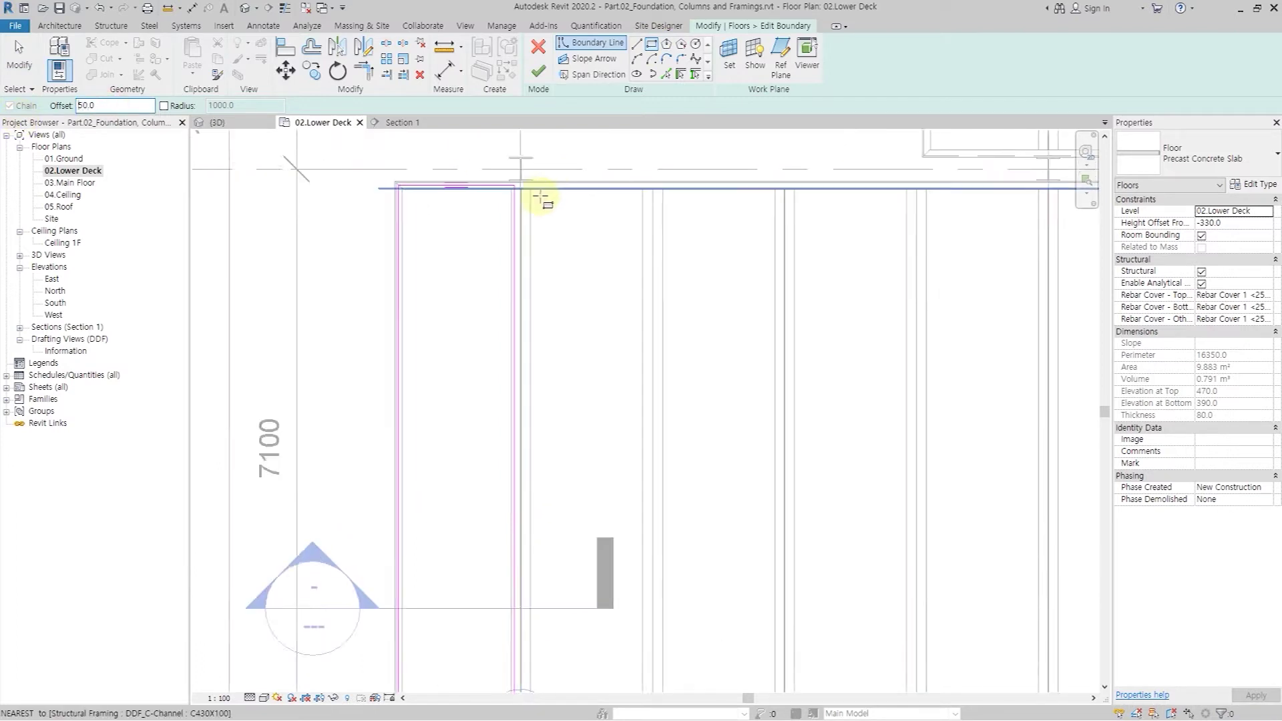
{"action": "scroll", "coordinate": [541, 197], "scroll_direction": "up", "scroll_amount": 2}
{"action": "left_click", "coordinate": [512, 181]}
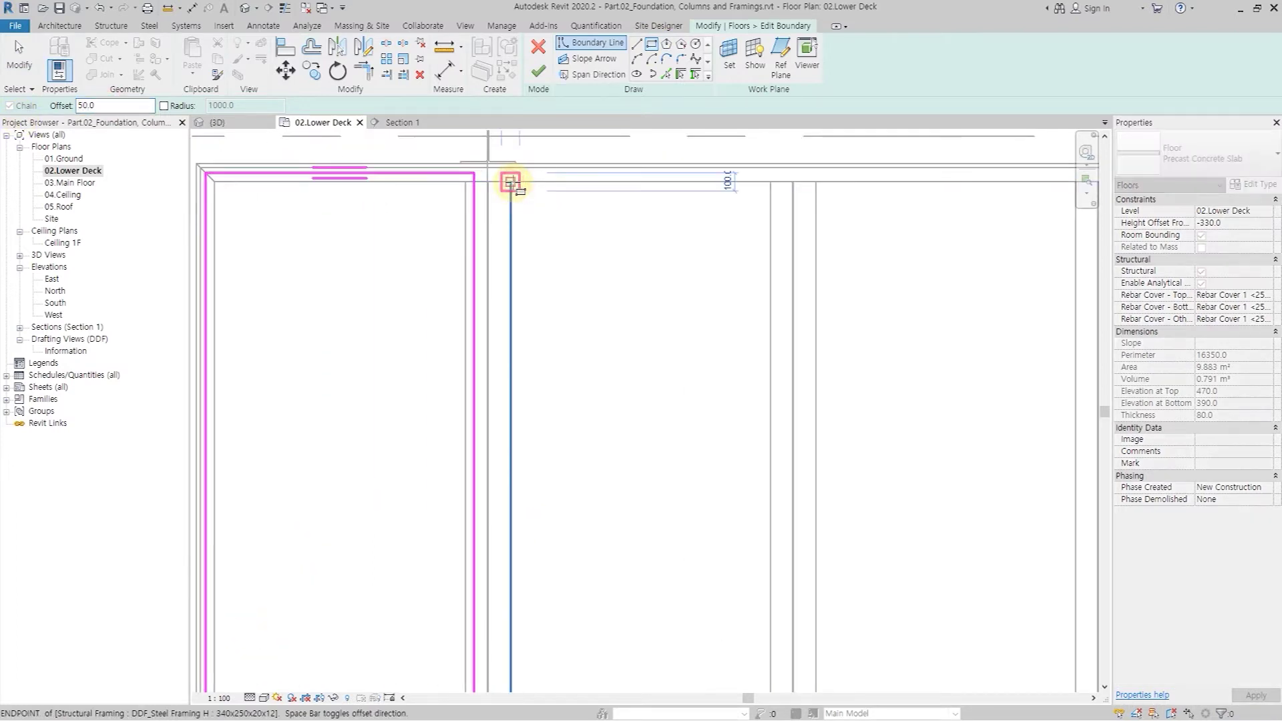
{"action": "scroll", "coordinate": [610, 504], "scroll_direction": "down", "scroll_amount": 3}
{"action": "scroll", "coordinate": [604, 590], "scroll_direction": "up", "scroll_amount": 4}
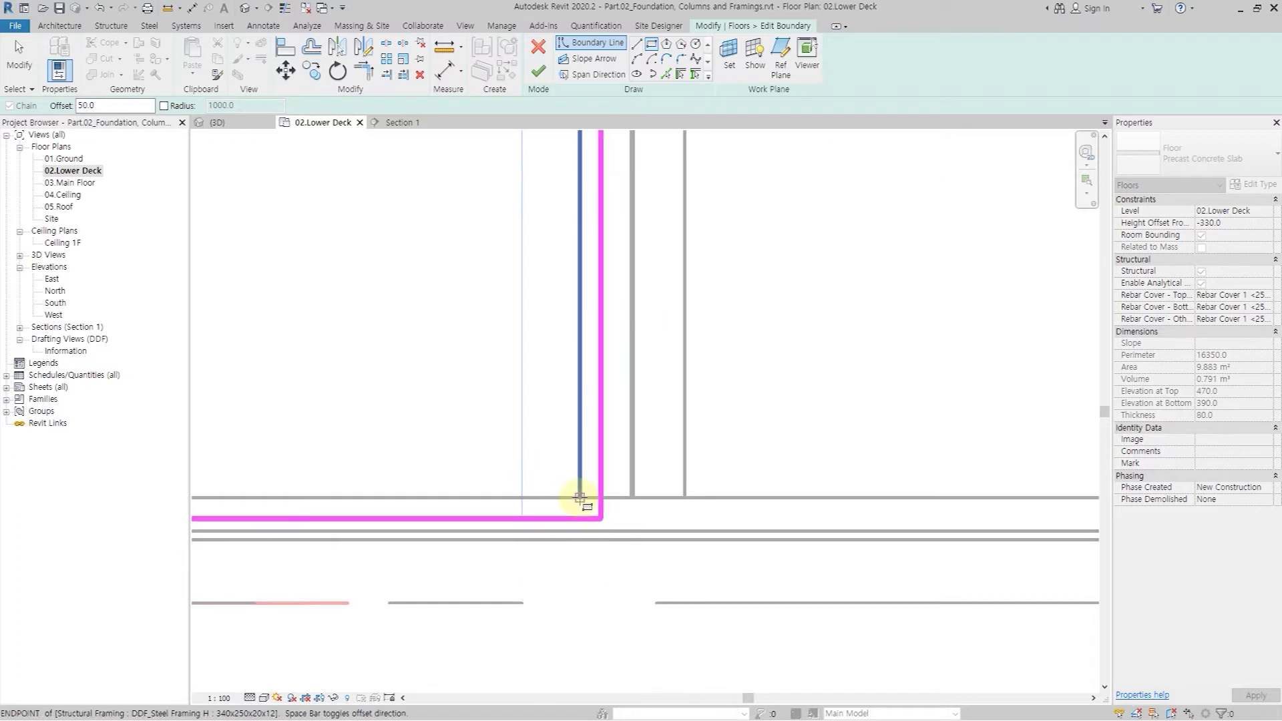
{"action": "left_click", "coordinate": [581, 518]}
{"action": "scroll", "coordinate": [581, 521], "scroll_direction": "down", "scroll_amount": 2}
{"action": "key", "text": "Escape"}
{"action": "key", "text": "Escape"}
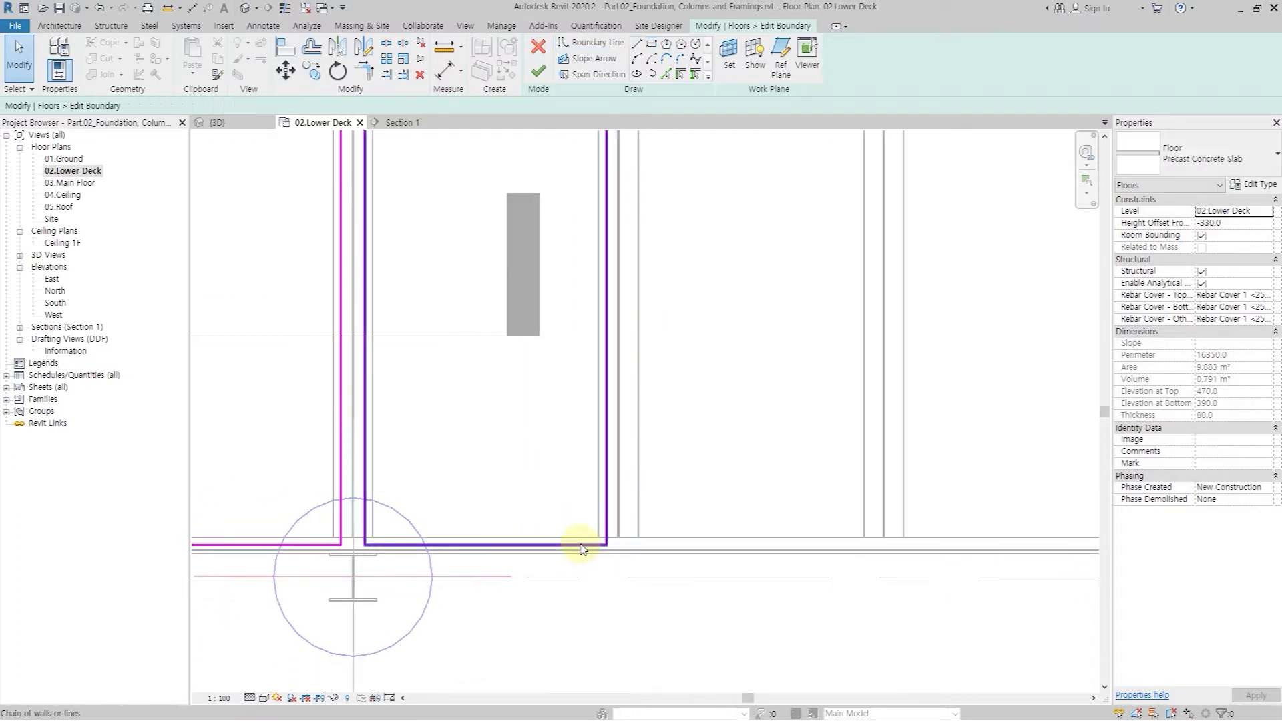
Step: Mirror-copy the new bay rectangle across the beam
{"action": "left_click", "coordinate": [580, 546]}
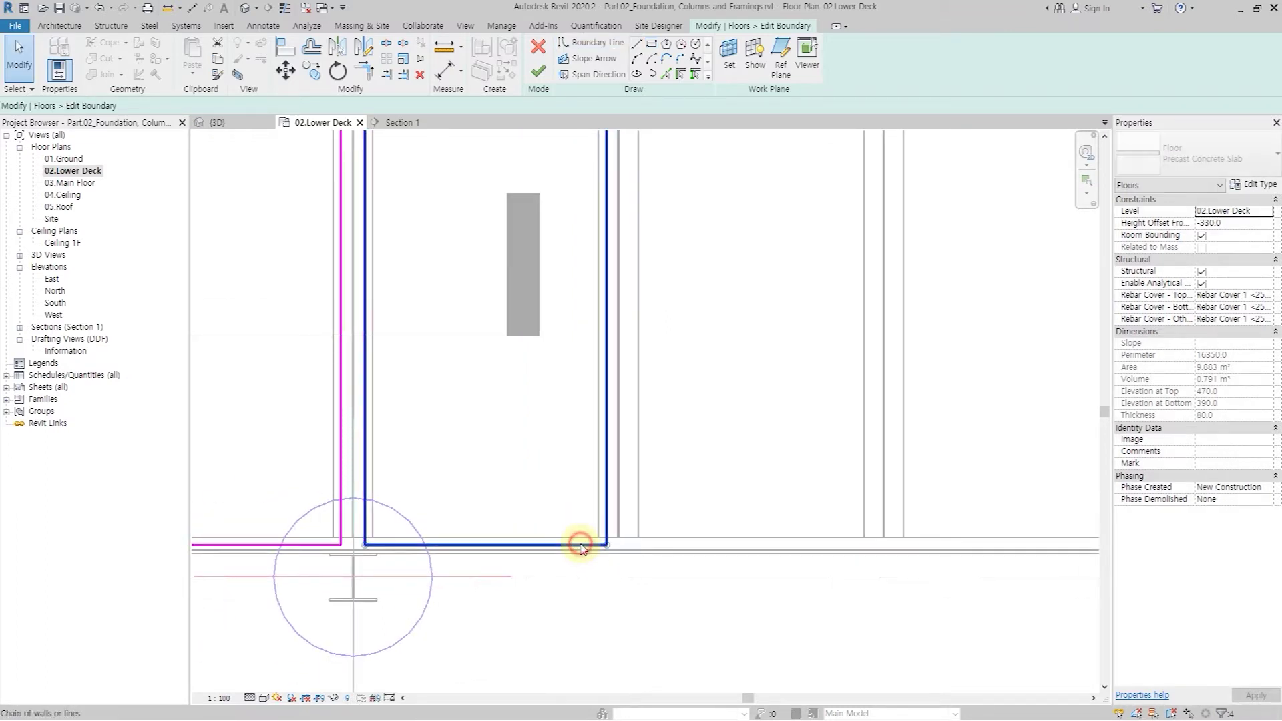
{"action": "scroll", "coordinate": [621, 540], "scroll_direction": "up", "scroll_amount": 5}
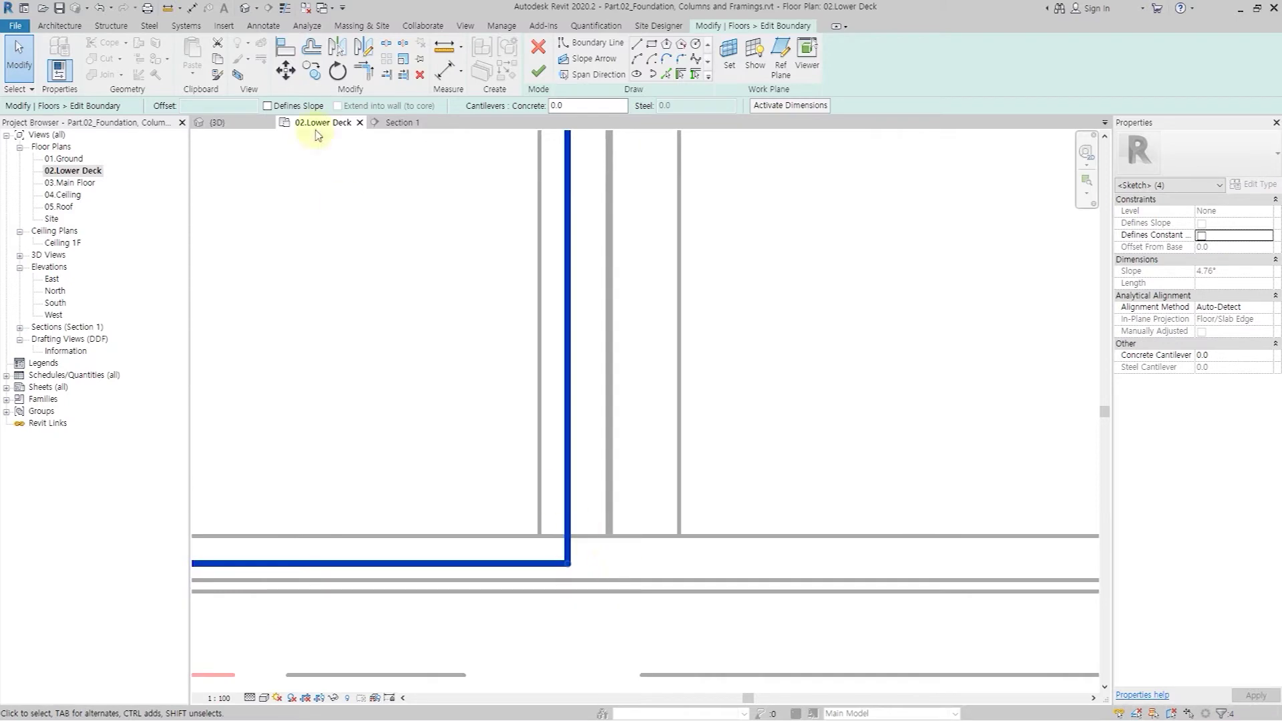
{"action": "left_click", "coordinate": [344, 50]}
{"action": "scroll", "coordinate": [613, 530], "scroll_direction": "up", "scroll_amount": 3}
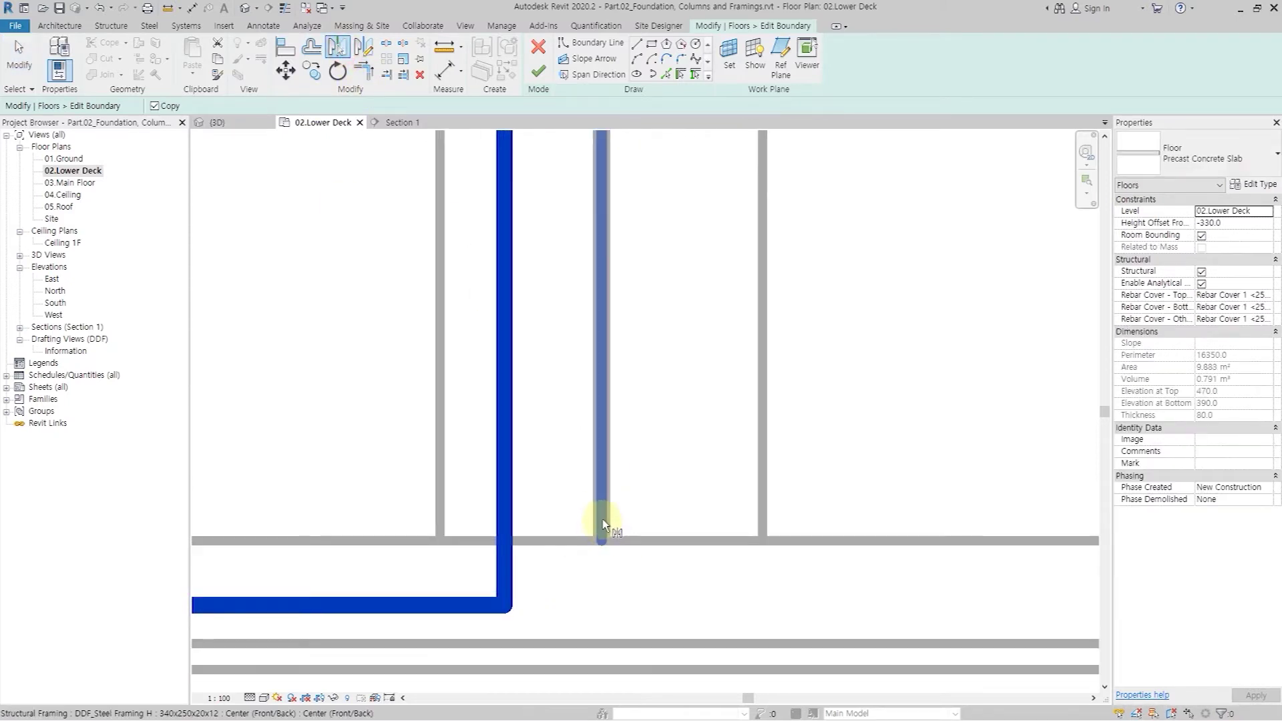
{"action": "left_click", "coordinate": [602, 517]}
{"action": "scroll", "coordinate": [602, 517], "scroll_direction": "down", "scroll_amount": 3}
{"action": "scroll", "coordinate": [603, 521], "scroll_direction": "down", "scroll_amount": 5}
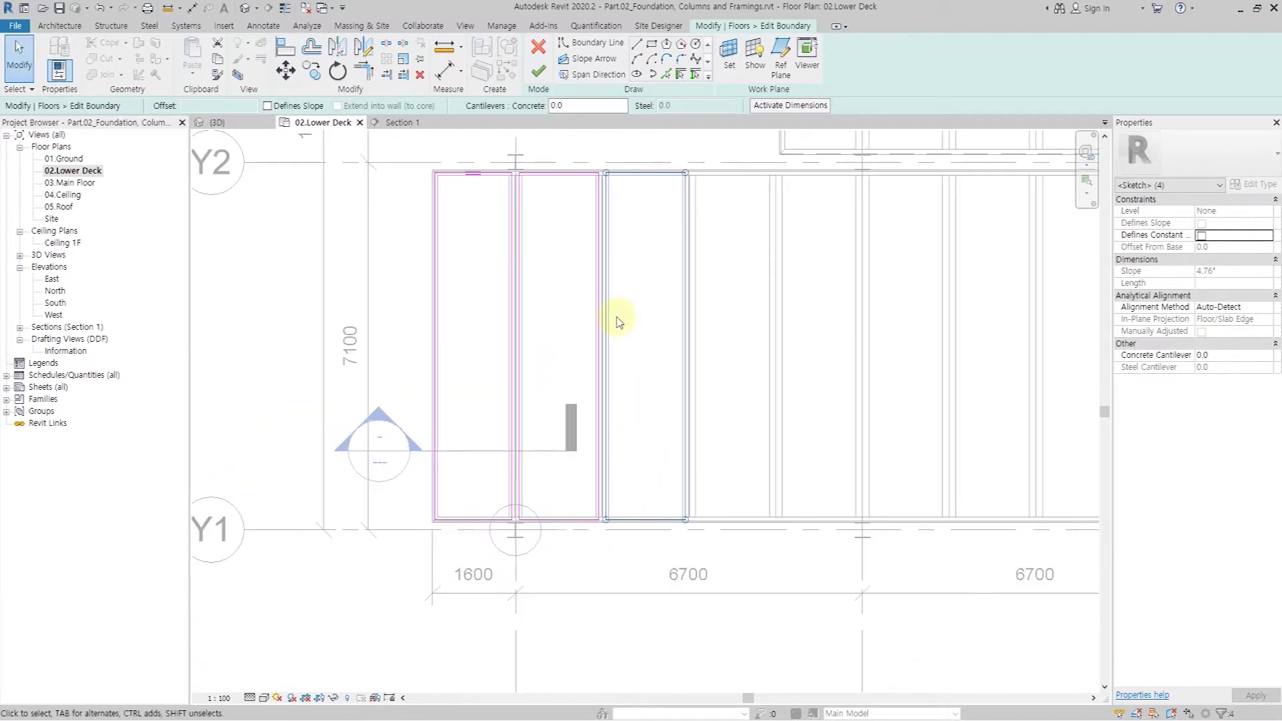
Step: Mirror-copy the mirrored bay boundaries across the next beam
{"action": "left_click", "coordinate": [540, 138]}
{"action": "scroll", "coordinate": [515, 163], "scroll_direction": "up", "scroll_amount": 2}
{"action": "left_click_drag", "start_coordinate": [512, 159], "coordinate": [766, 661]}
{"action": "left_click", "coordinate": [338, 48]}
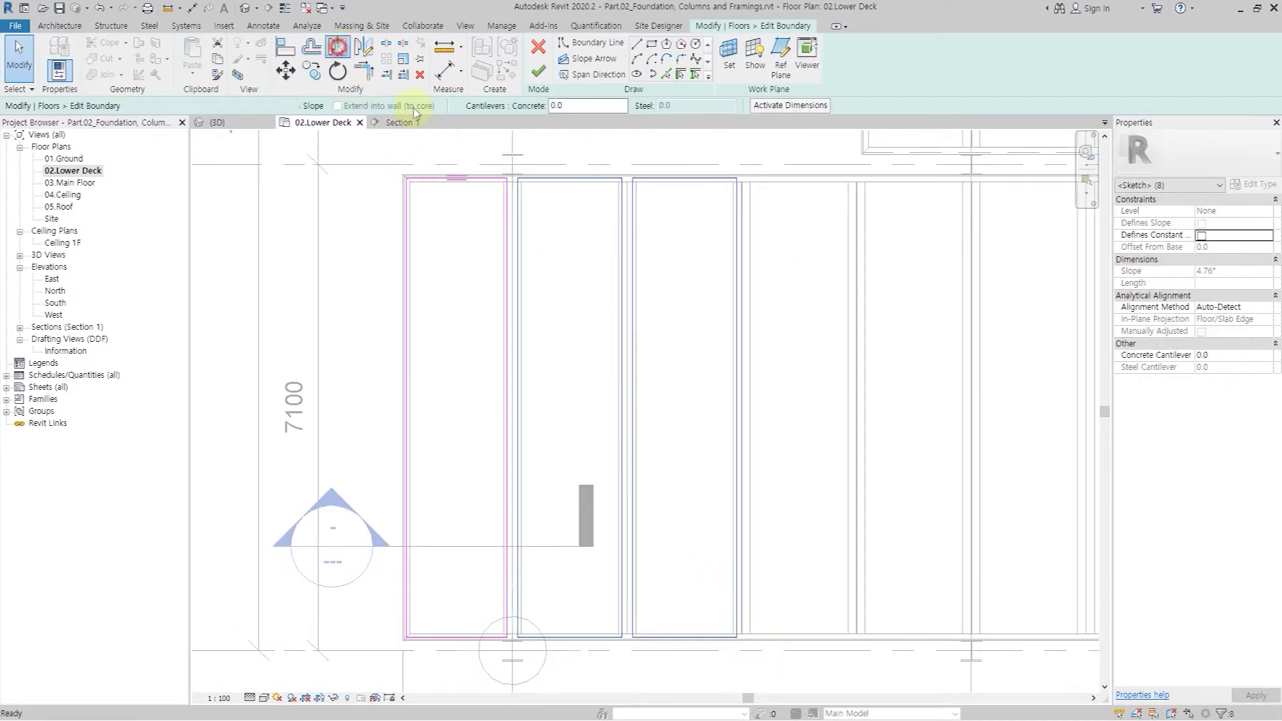
{"action": "scroll", "coordinate": [747, 647], "scroll_direction": "up", "scroll_amount": 5}
{"action": "scroll", "coordinate": [740, 629], "scroll_direction": "up", "scroll_amount": 3}
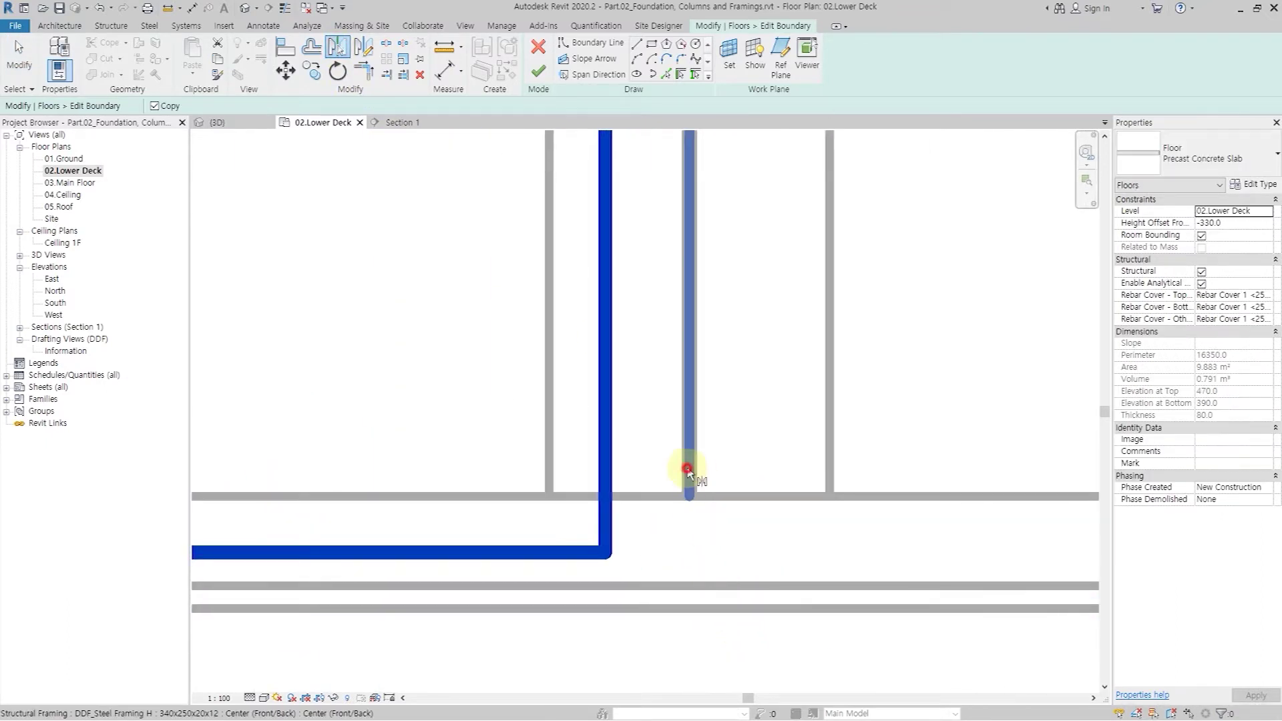
{"action": "left_click", "coordinate": [685, 491]}
{"action": "scroll", "coordinate": [677, 504], "scroll_direction": "down", "scroll_amount": 5}
{"action": "scroll", "coordinate": [677, 504], "scroll_direction": "down", "scroll_amount": 5}
Step: Mirror the five left bays' boundaries across the grid axis
{"action": "left_click", "coordinate": [544, 321]}
{"action": "left_click_drag", "start_coordinate": [544, 320], "coordinate": [768, 518]}
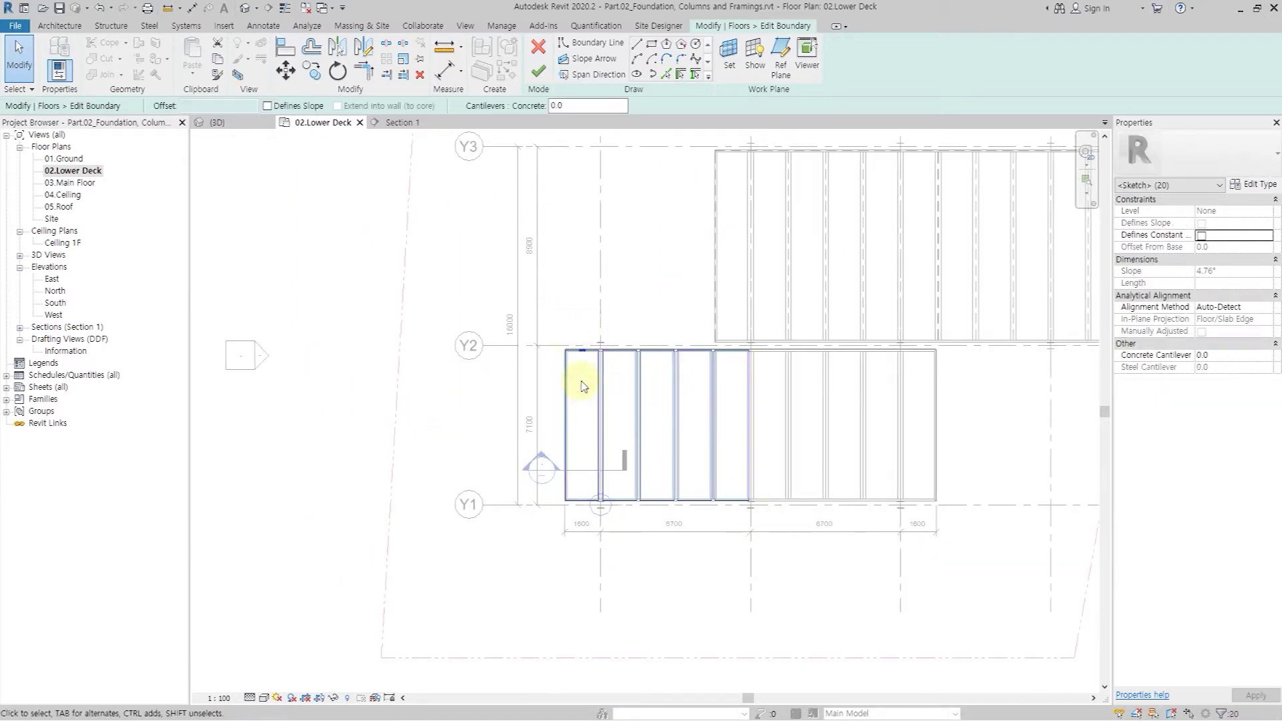
{"action": "left_click", "coordinate": [342, 49]}
{"action": "scroll", "coordinate": [750, 558], "scroll_direction": "up", "scroll_amount": 1}
{"action": "left_click", "coordinate": [750, 558]}
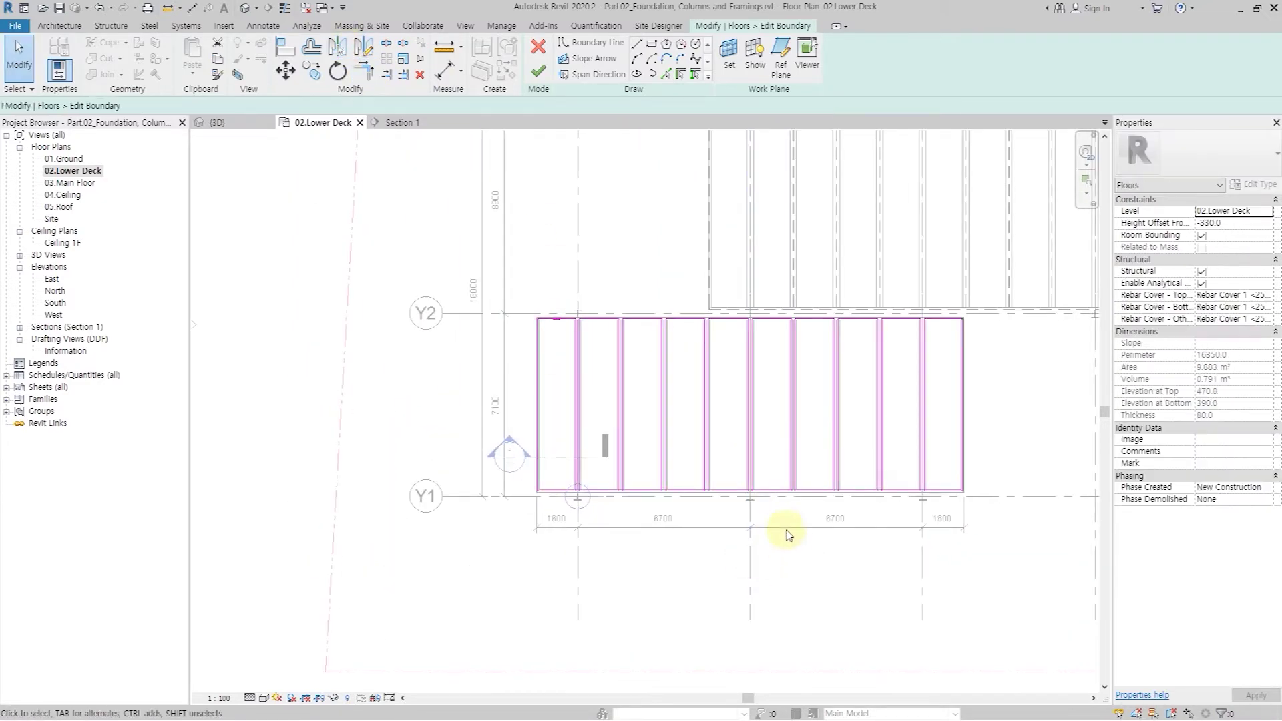
Step: Finish the boundary edit so the slab spans all bays between Y1 and Y2
{"action": "middle_click_drag", "start_coordinate": [767, 389], "coordinate": [687, 380]}
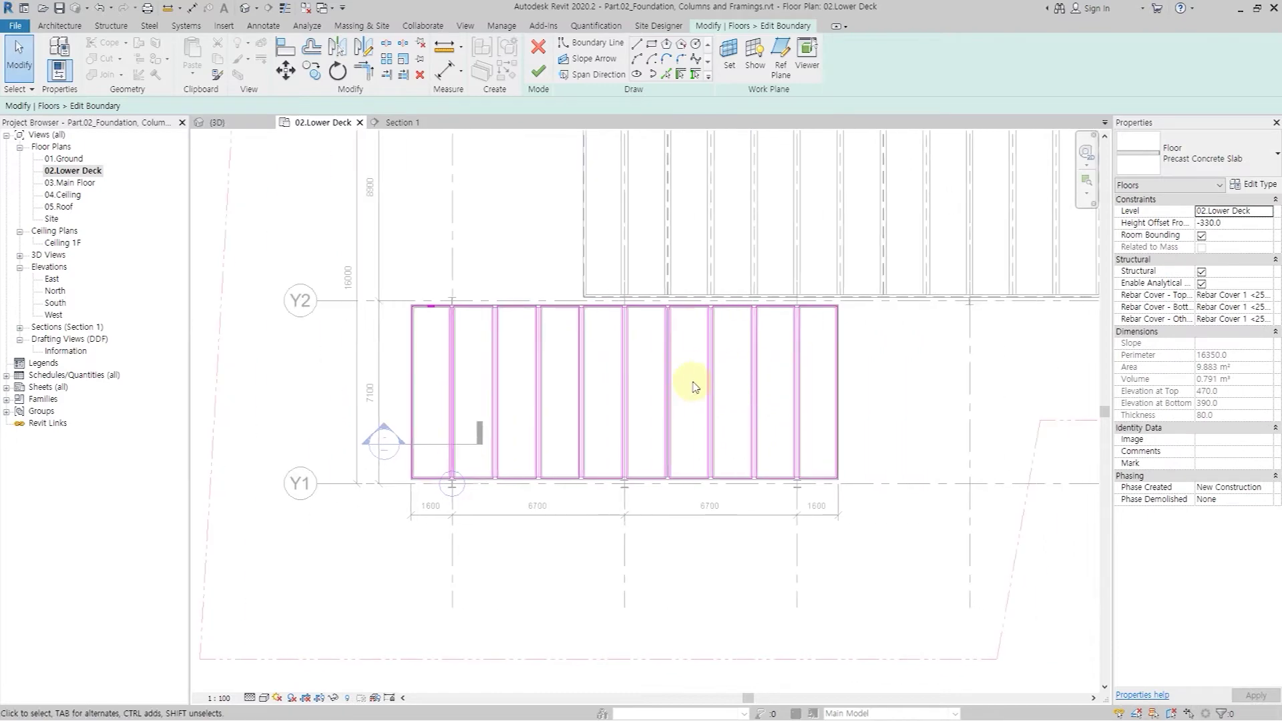
{"action": "left_click", "coordinate": [538, 74]}
{"action": "left_click", "coordinate": [509, 220]}
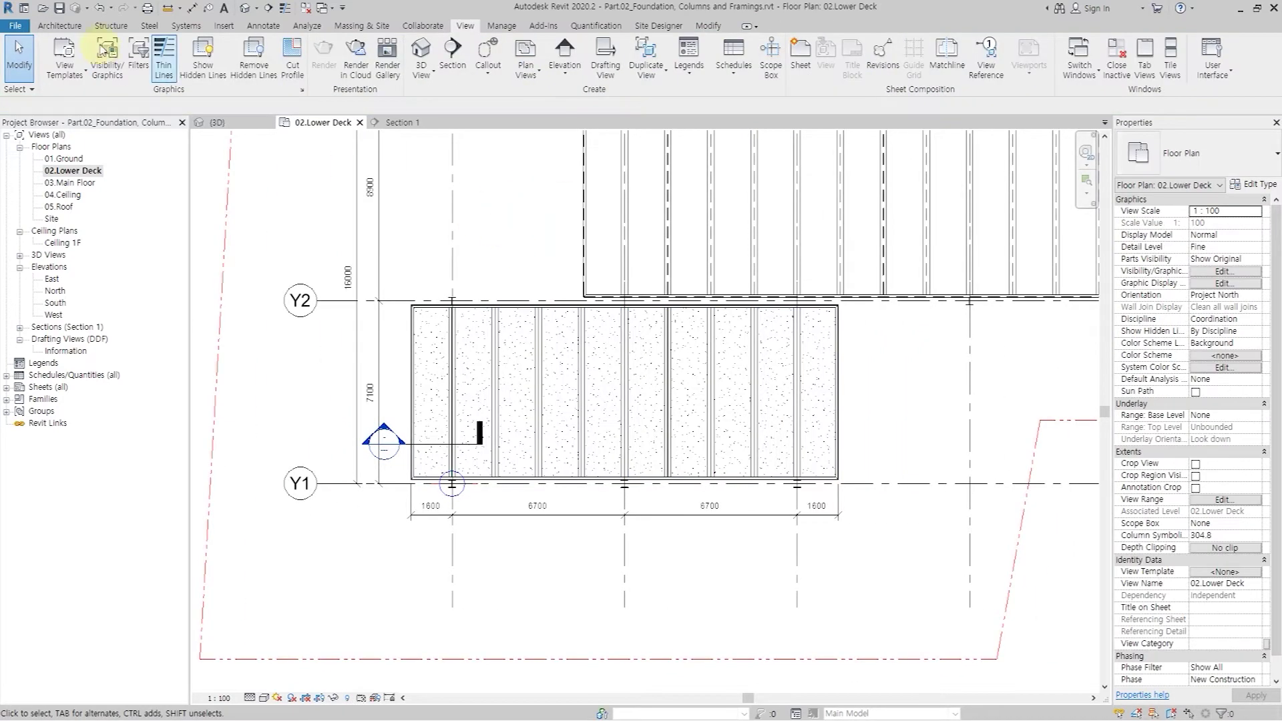
{"action": "left_click", "coordinate": [60, 26]}
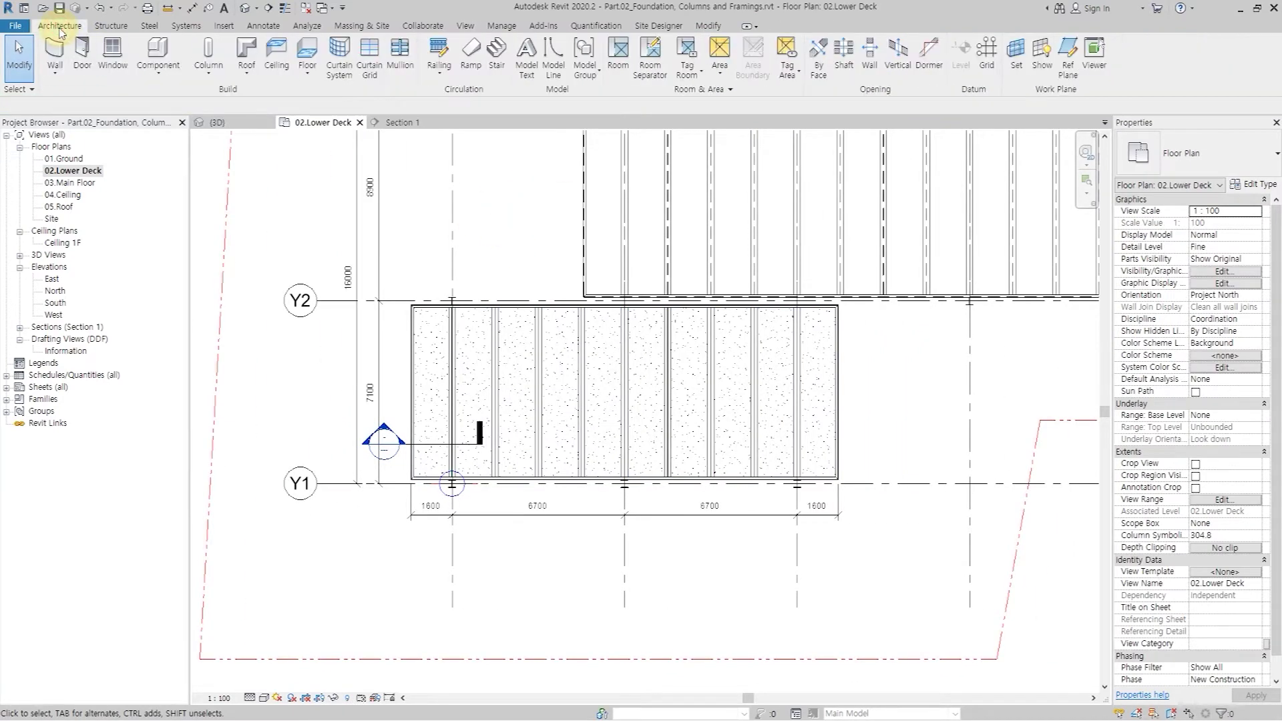
Step: Start a structural floor and duplicate its type as Travertine Floor Slab
{"action": "left_click", "coordinate": [308, 73]}
{"action": "left_click", "coordinate": [337, 123]}
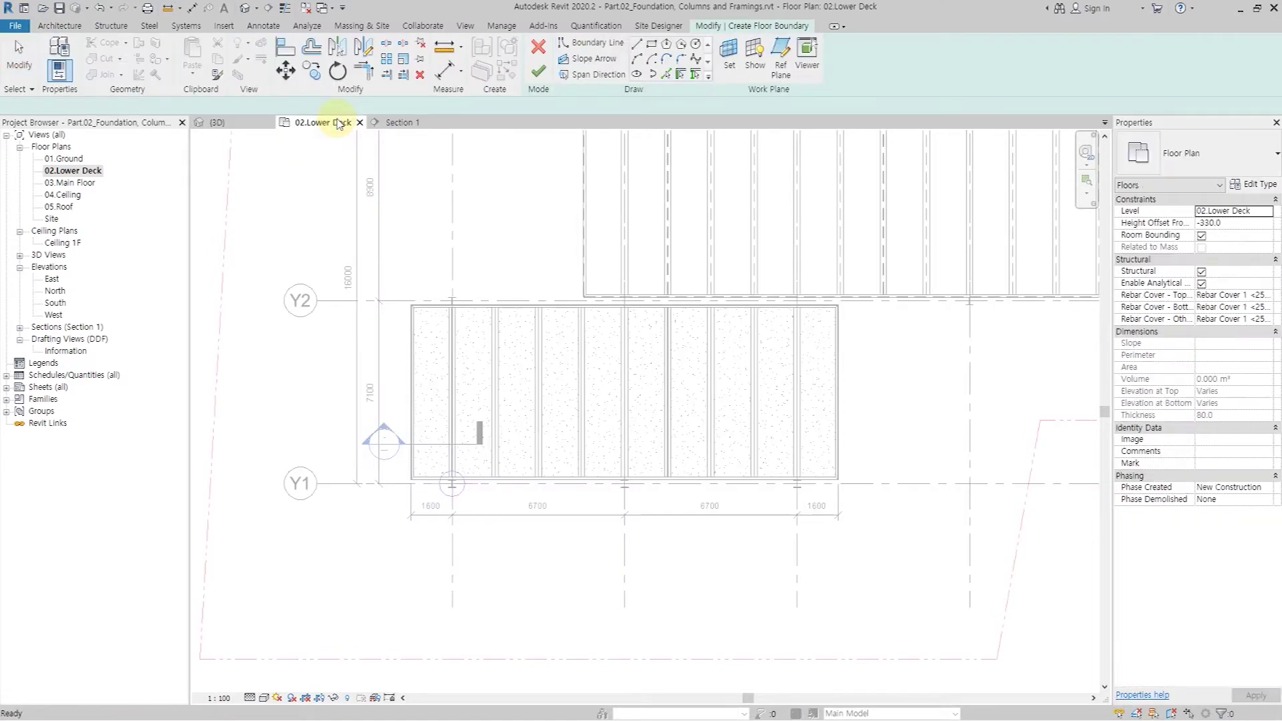
{"action": "left_click", "coordinate": [1259, 187]}
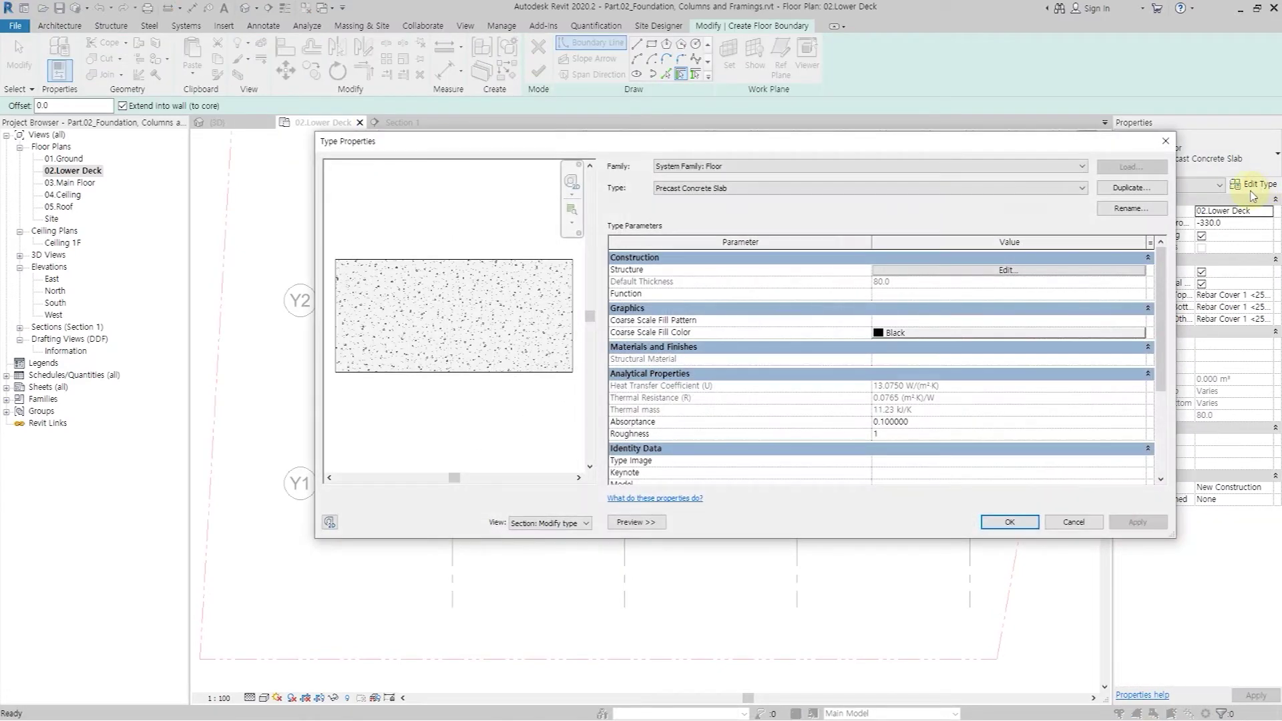
{"action": "left_click", "coordinate": [1128, 188]}
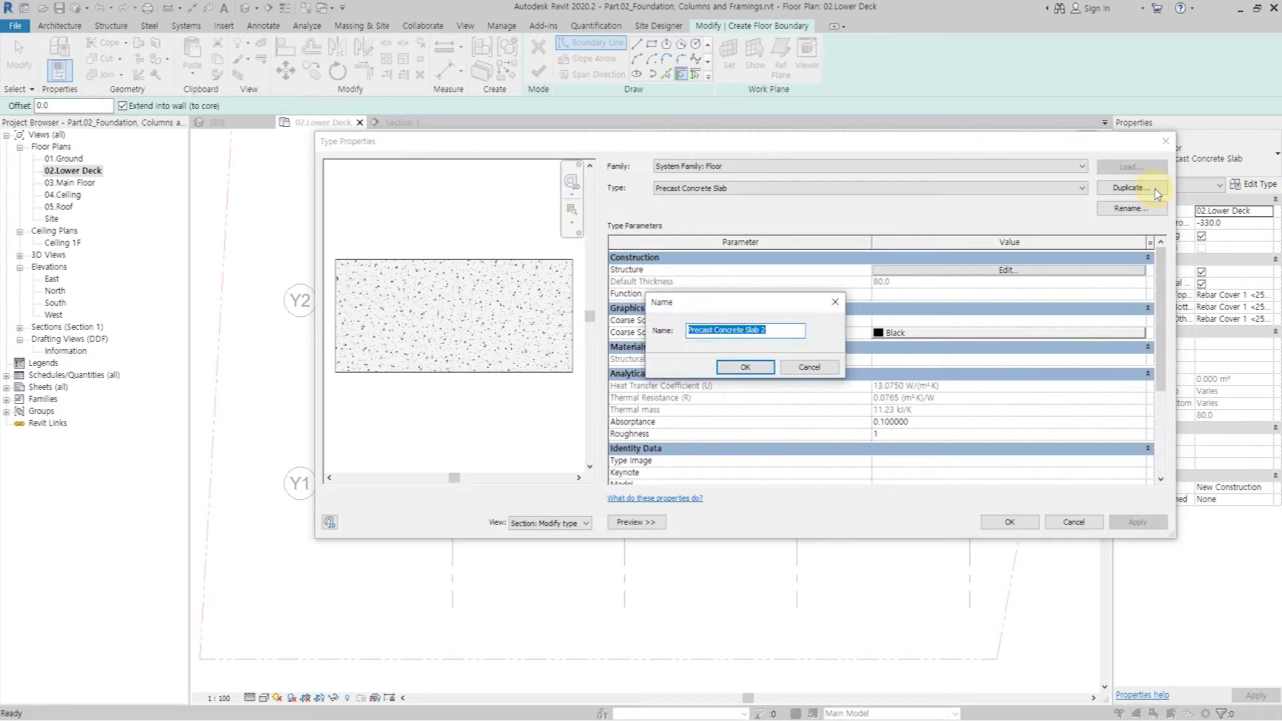
{"action": "type", "text": "Travertine Floor Slab"}
{"action": "key", "text": "Return"}
Step: Set the structure layer to 30 thick with Travertine material
{"action": "left_click", "coordinate": [1012, 270]}
{"action": "left_click", "coordinate": [895, 268]}
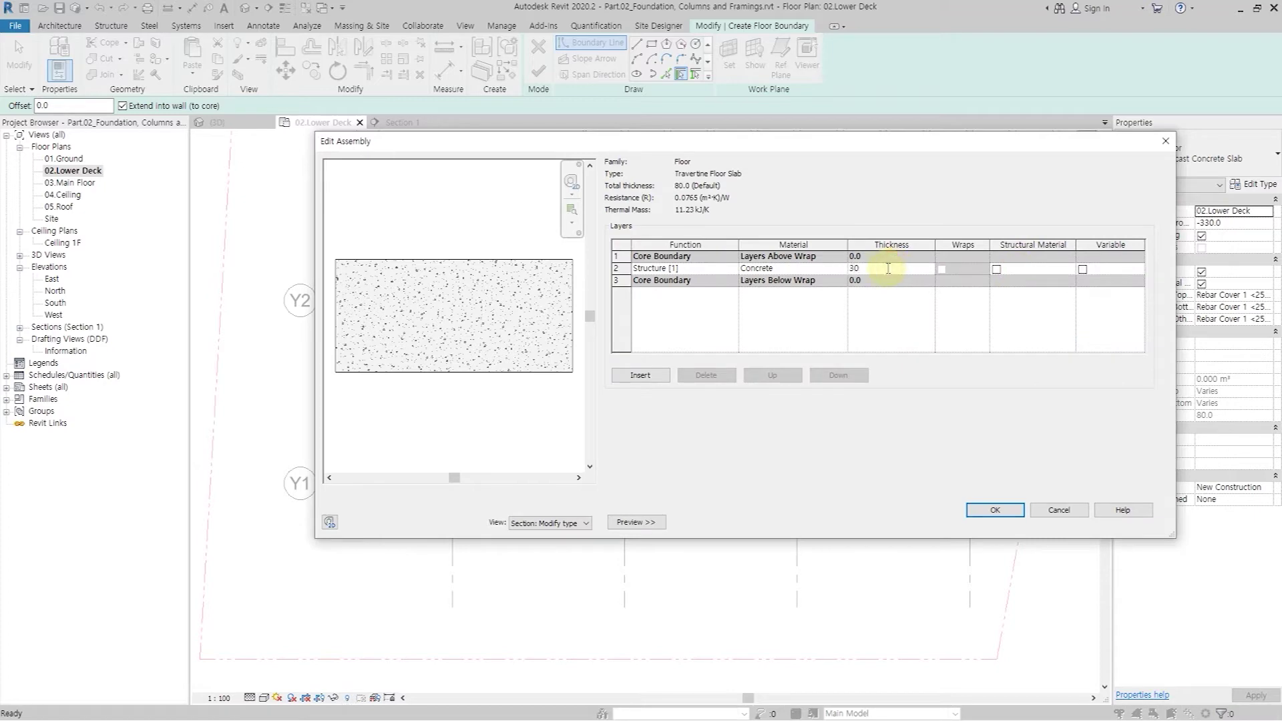
{"action": "type", "text": "30"}
{"action": "left_click", "coordinate": [835, 268]}
{"action": "left_click", "coordinate": [843, 268]}
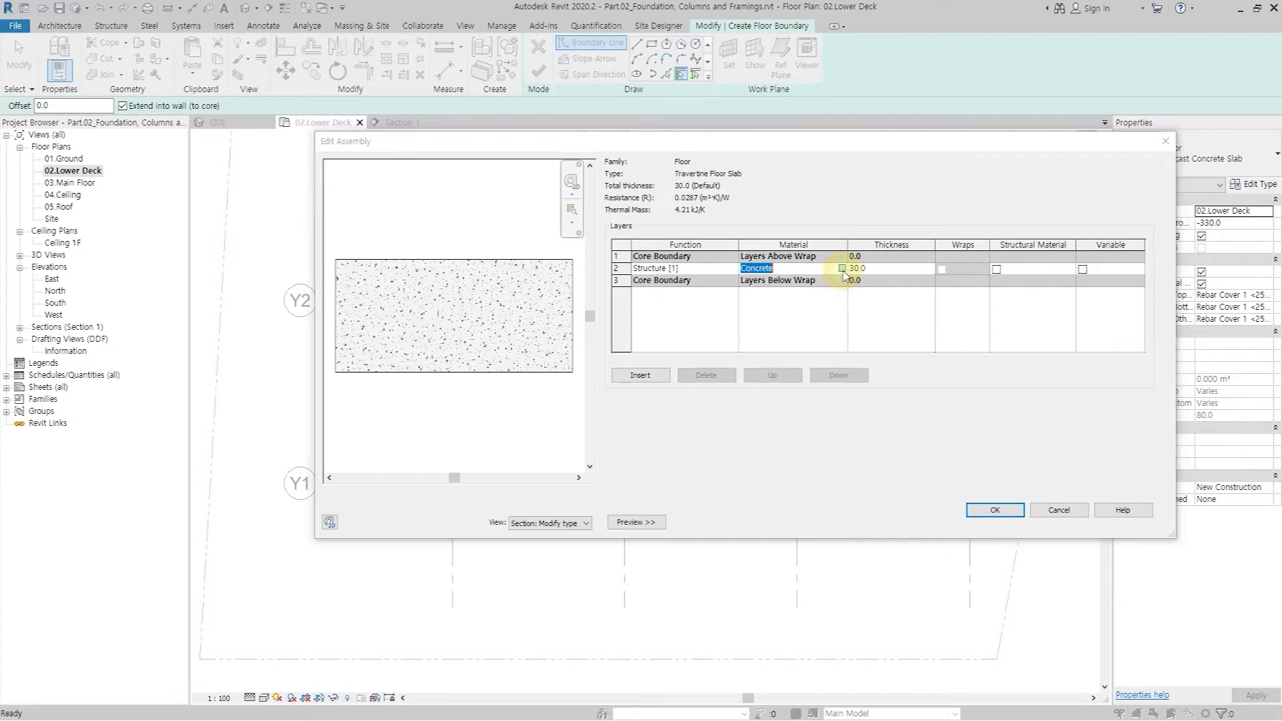
{"action": "left_click", "coordinate": [235, 34]}
{"action": "type", "text": "tra"}
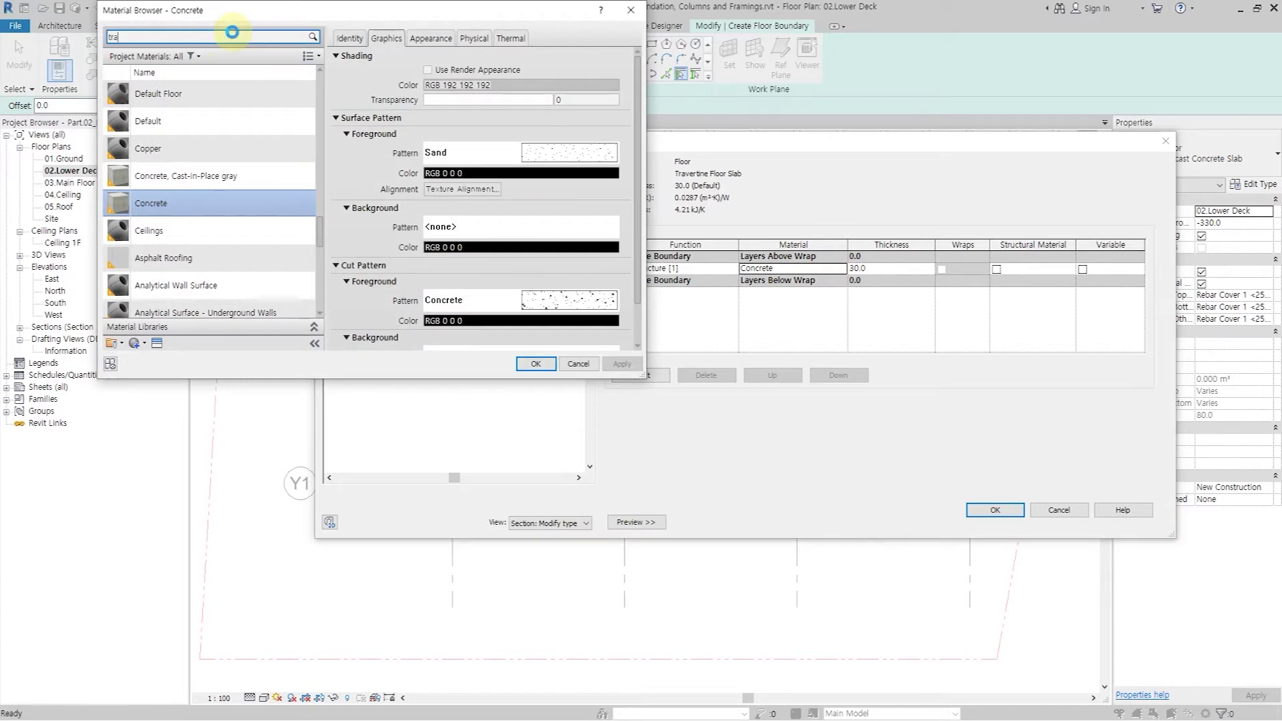
{"action": "left_click", "coordinate": [202, 109]}
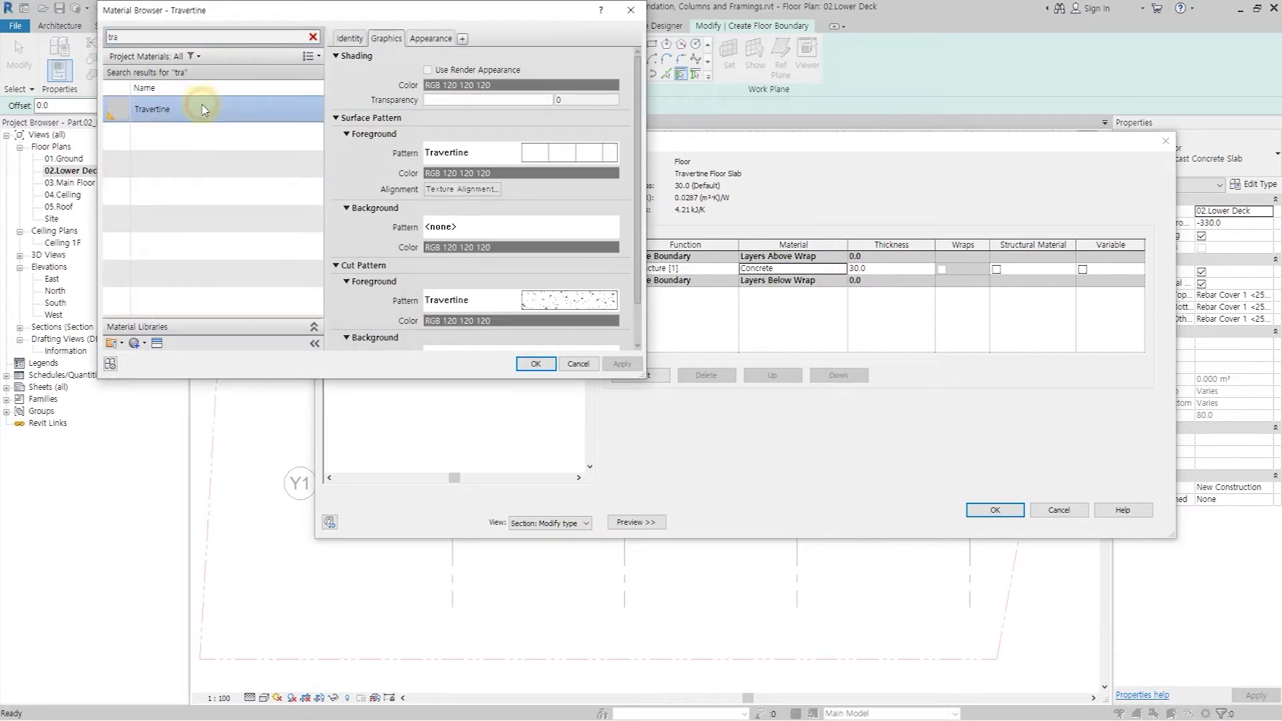
{"action": "left_click", "coordinate": [535, 364]}
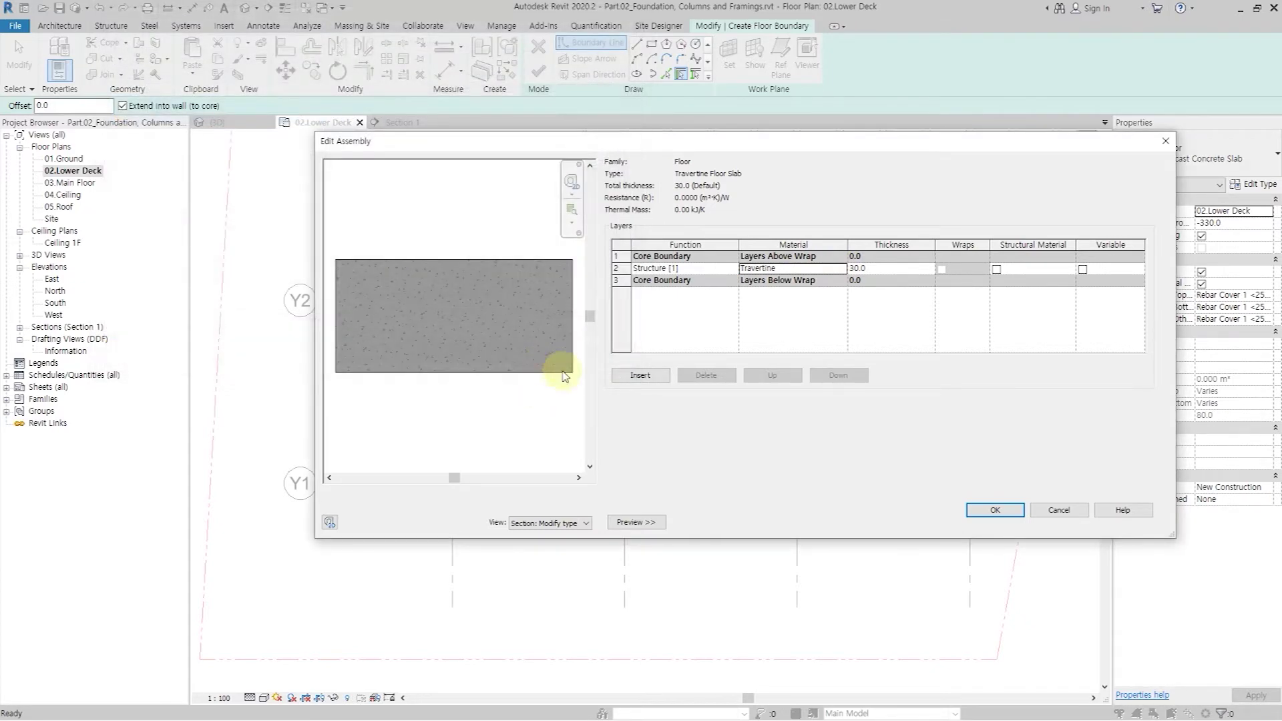
Step: Insert a new 70-thick layer with Mortar material
{"action": "left_click", "coordinate": [641, 376]}
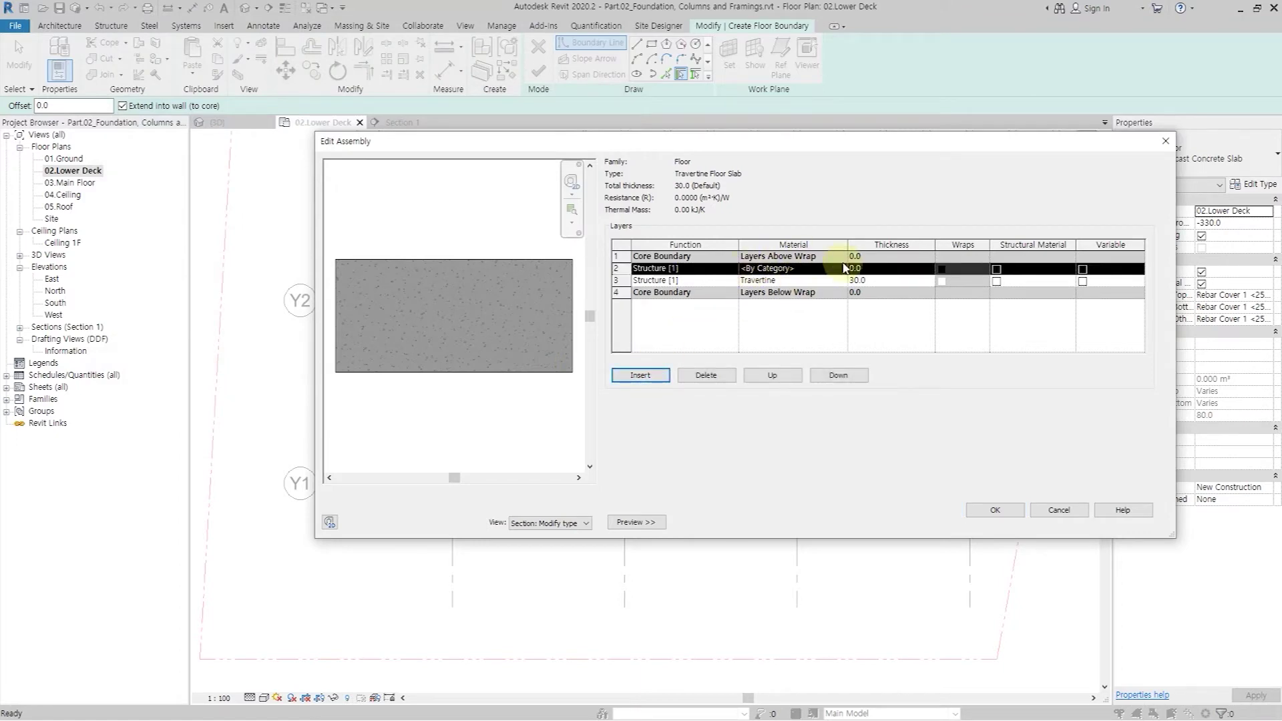
{"action": "left_click", "coordinate": [900, 269]}
{"action": "type", "text": "70"}
{"action": "left_click", "coordinate": [821, 269]}
{"action": "left_click", "coordinate": [840, 268]}
{"action": "left_click", "coordinate": [129, 35]}
{"action": "type", "text": "mor"}
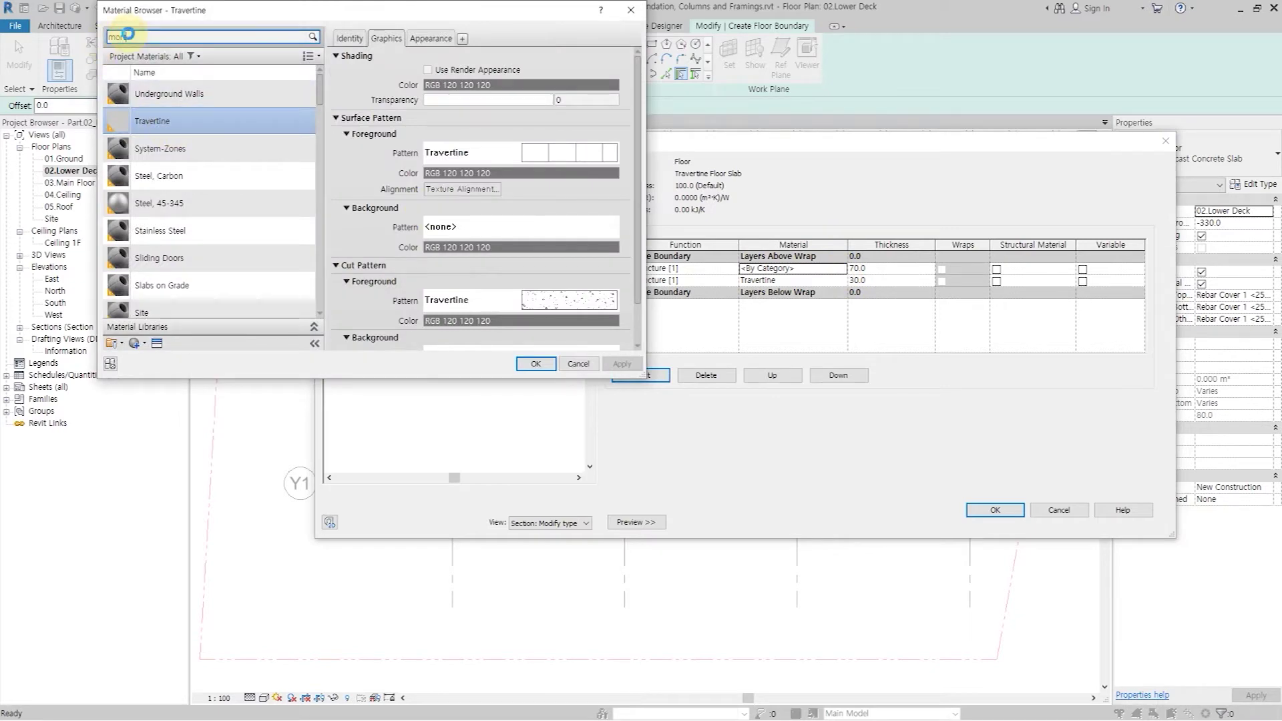
{"action": "type", "text": "ta"}
{"action": "left_click", "coordinate": [177, 106]}
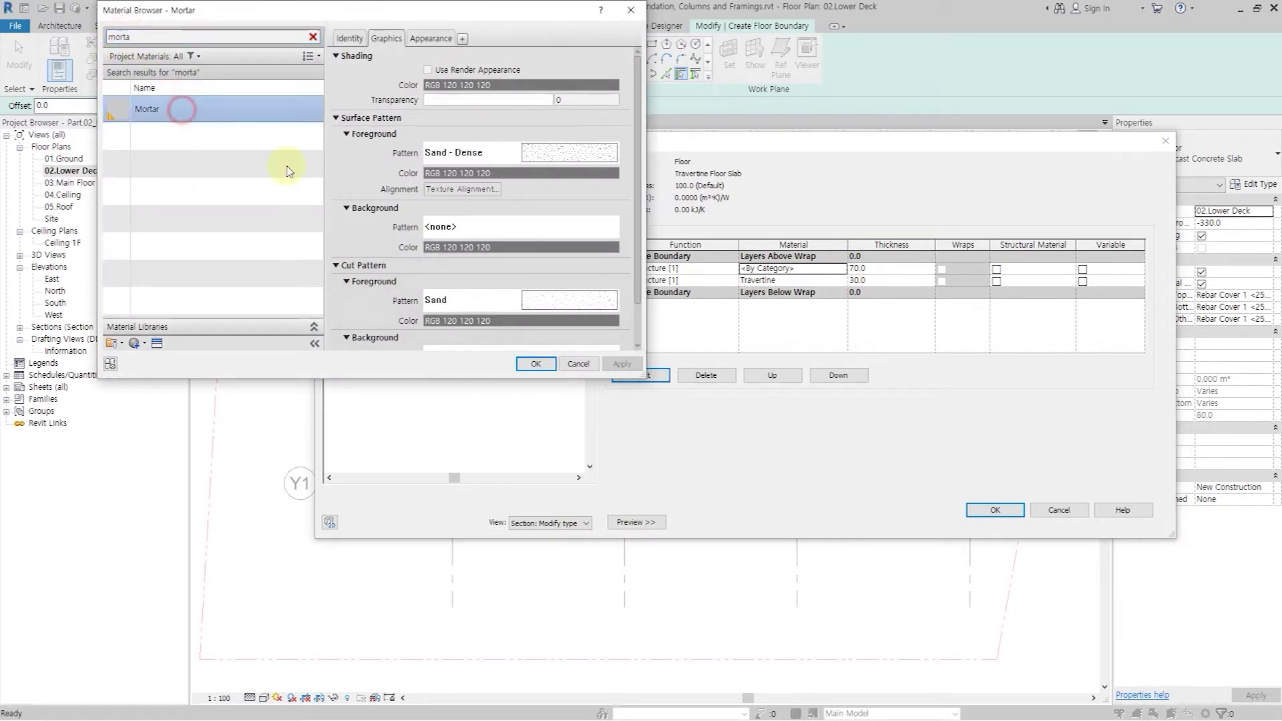
{"action": "left_click", "coordinate": [537, 363]}
Step: Make the Mortar layer a Substrate below the structure and confirm the type
{"action": "left_click", "coordinate": [708, 269]}
{"action": "left_click", "coordinate": [708, 269]}
{"action": "left_click", "coordinate": [707, 290]}
{"action": "left_click", "coordinate": [841, 377]}
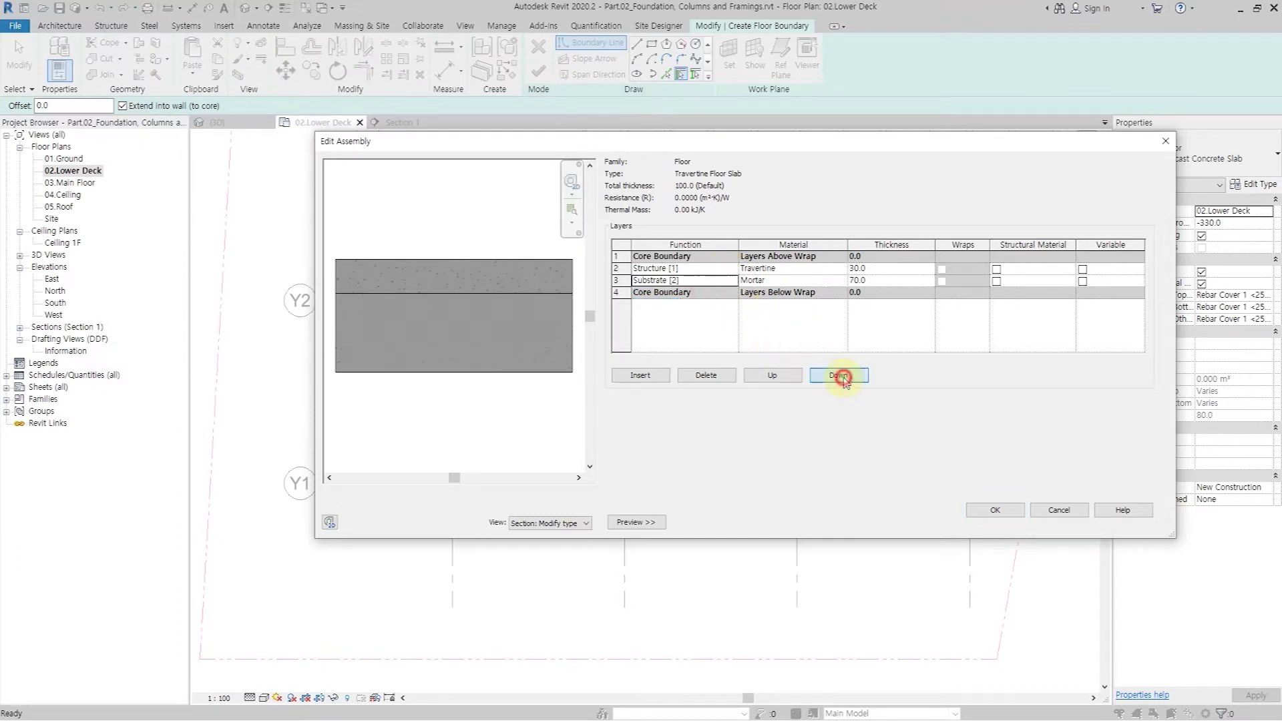
{"action": "left_click", "coordinate": [995, 510]}
{"action": "left_click", "coordinate": [999, 519]}
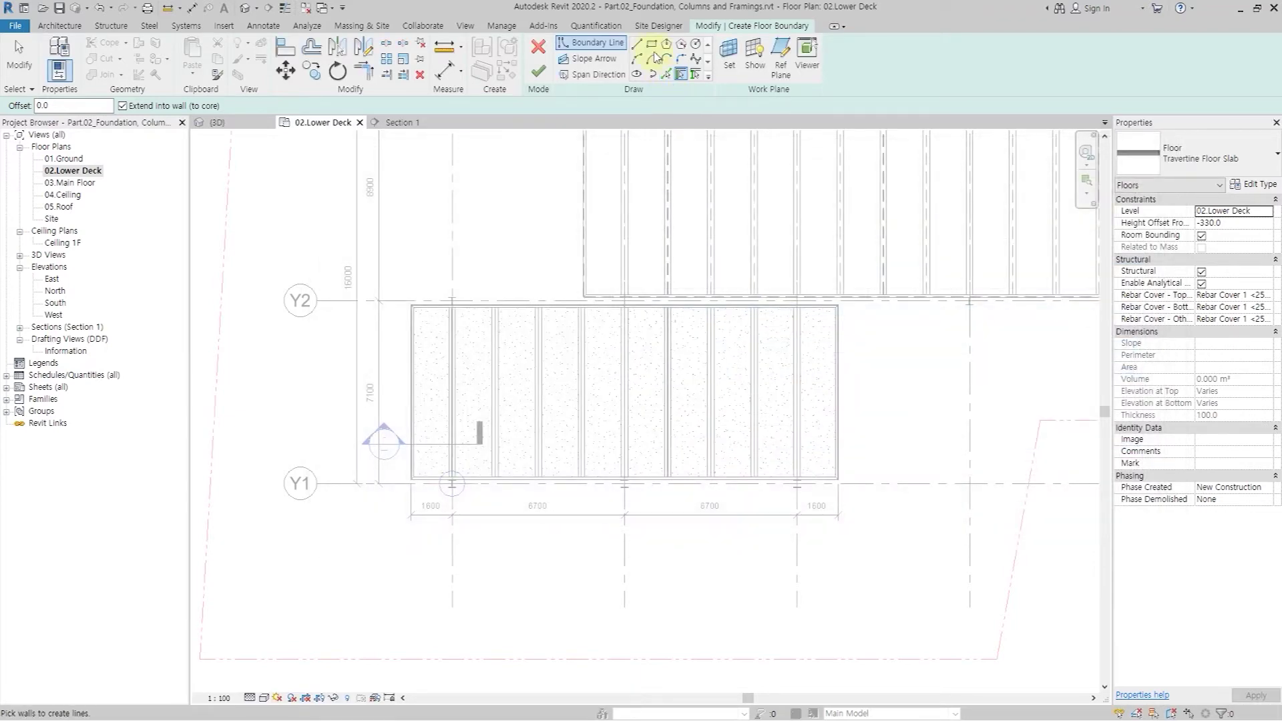
Step: Sketch a rectangular boundary snapped to the lower-deck framing's outer corners
{"action": "left_click", "coordinate": [653, 46]}
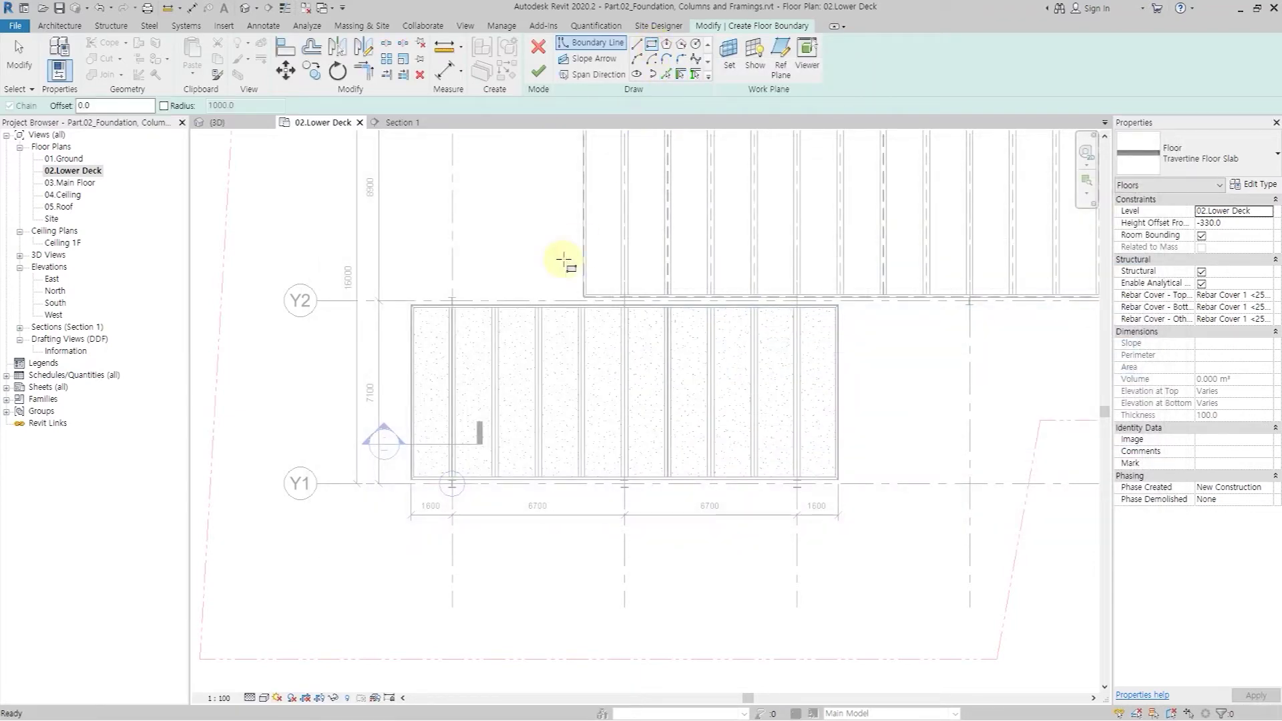
{"action": "scroll", "coordinate": [430, 384], "scroll_direction": "up", "scroll_amount": 3}
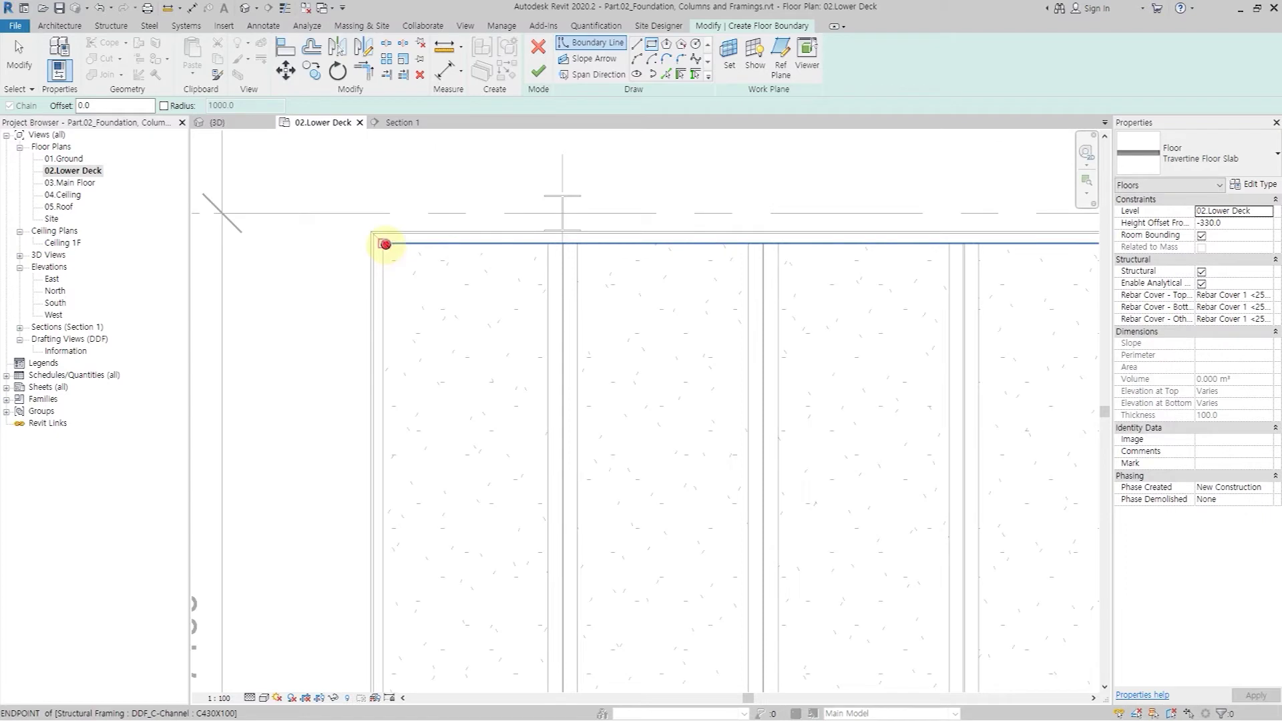
{"action": "left_click", "coordinate": [412, 306]}
{"action": "scroll", "coordinate": [412, 306], "scroll_direction": "down", "scroll_amount": 1}
{"action": "scroll", "coordinate": [941, 467], "scroll_direction": "up", "scroll_amount": 5}
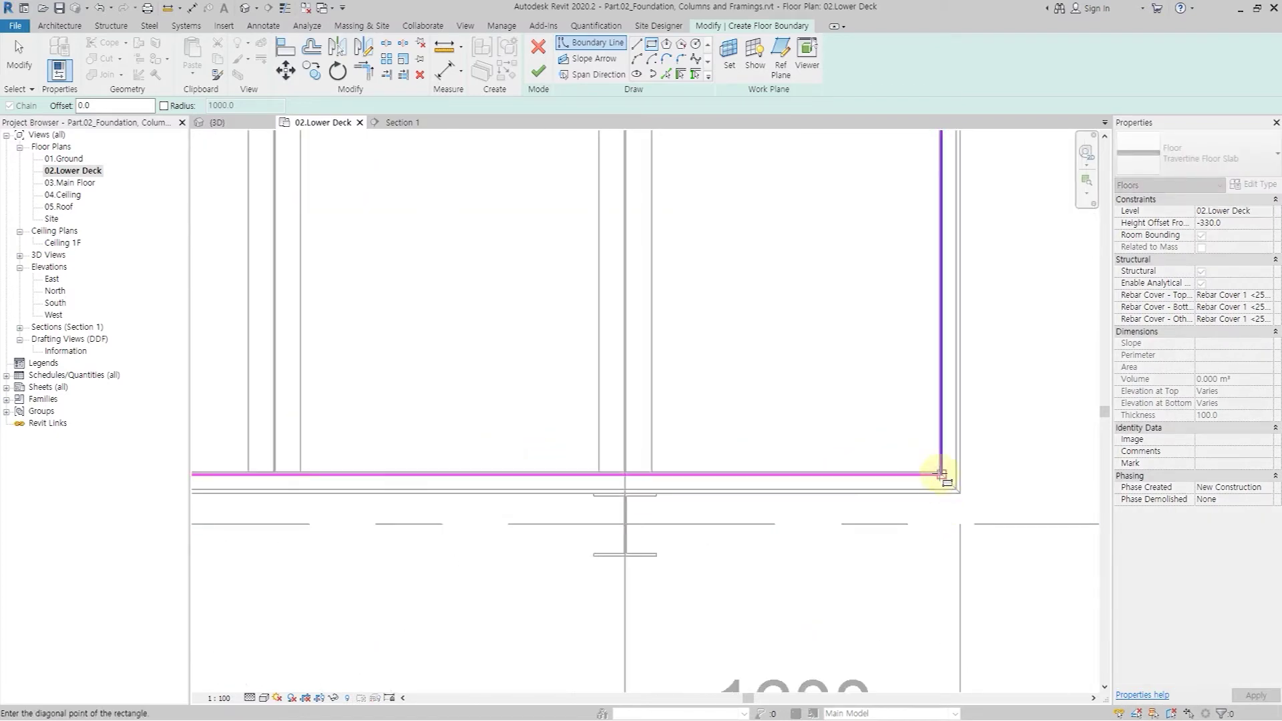
{"action": "left_click", "coordinate": [940, 472]}
Step: Set Height Offset From Level to 10, finish the floor, and decline the span symbol
{"action": "left_click", "coordinate": [1229, 216]}
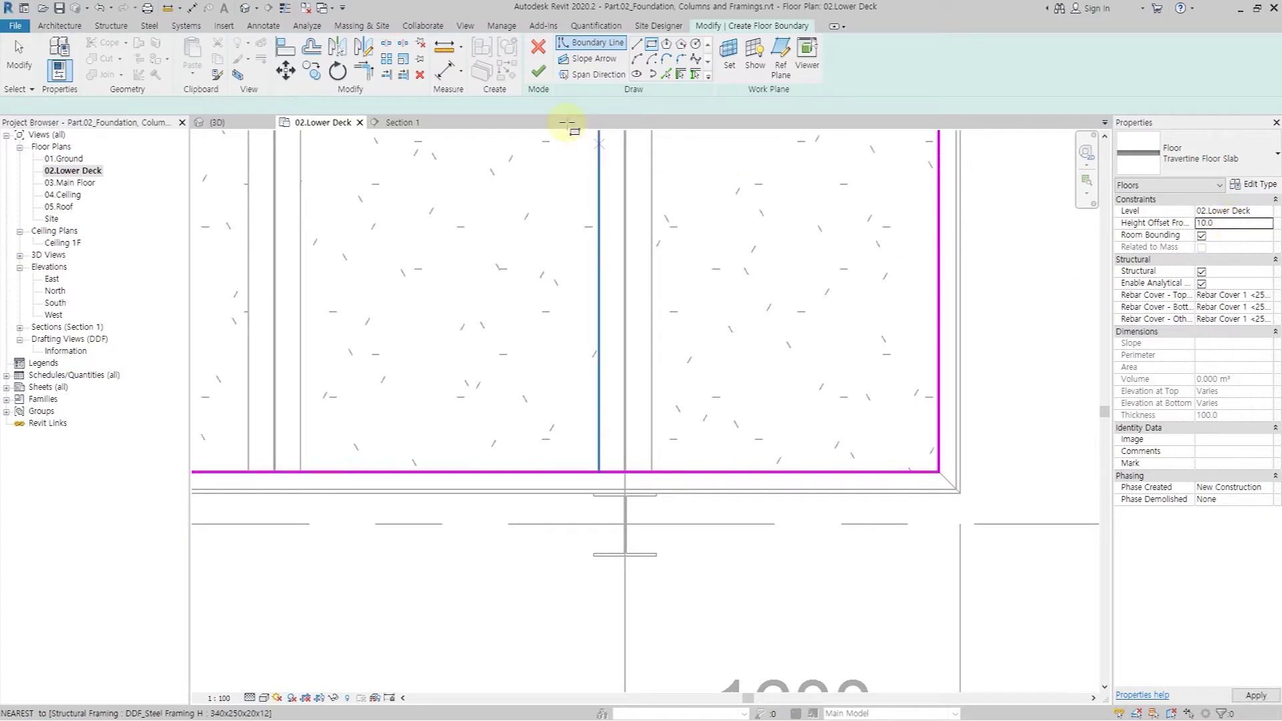
{"action": "left_click", "coordinate": [538, 72]}
{"action": "left_click", "coordinate": [713, 381]}
{"action": "left_click", "coordinate": [1001, 352]}
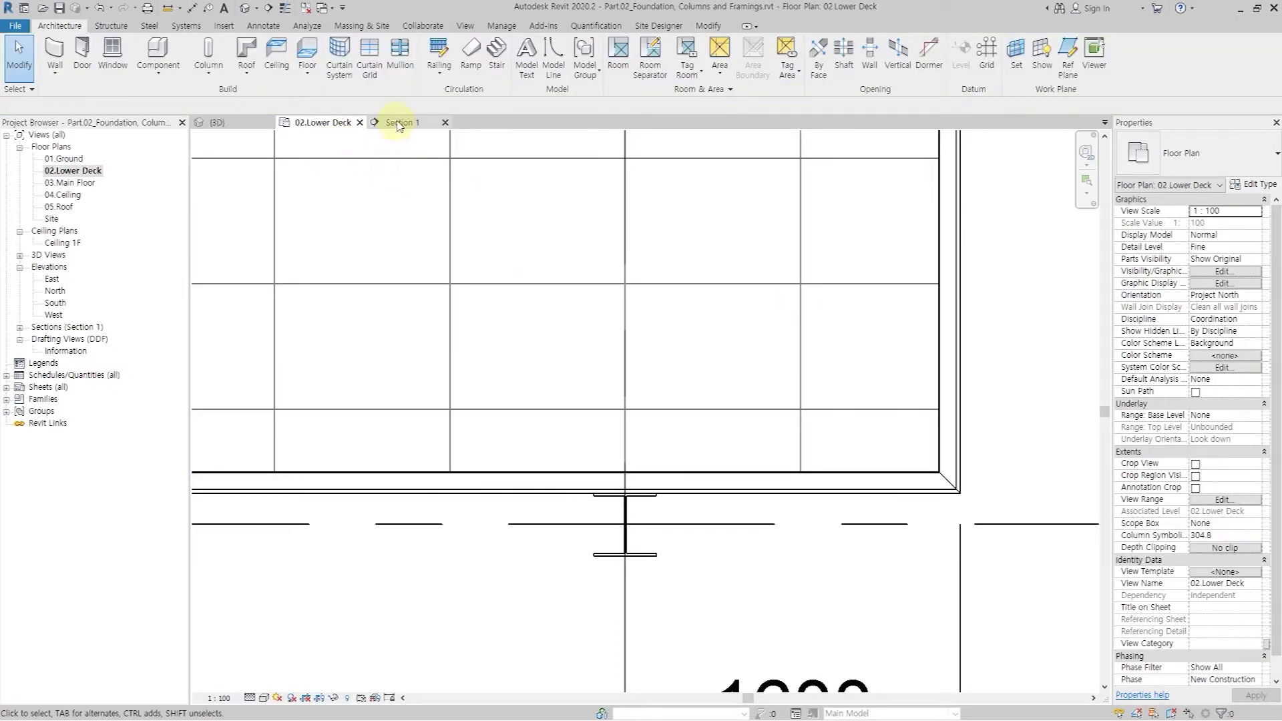
Step: Check the Section 1 view of the structure
{"action": "scroll", "coordinate": [721, 372], "scroll_direction": "down", "scroll_amount": 4}
{"action": "scroll", "coordinate": [332, 350], "scroll_direction": "up", "scroll_amount": 4}
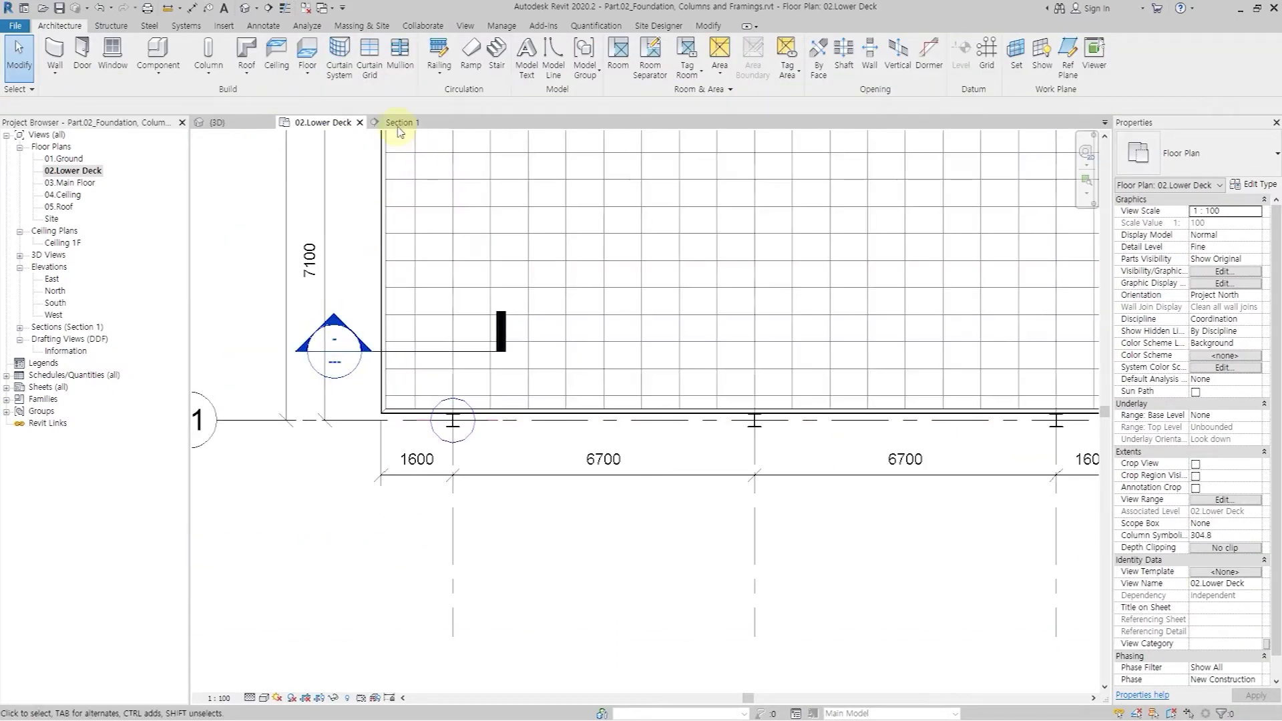
{"action": "left_click", "coordinate": [399, 125]}
{"action": "scroll", "coordinate": [635, 249], "scroll_direction": "up", "scroll_amount": 3}
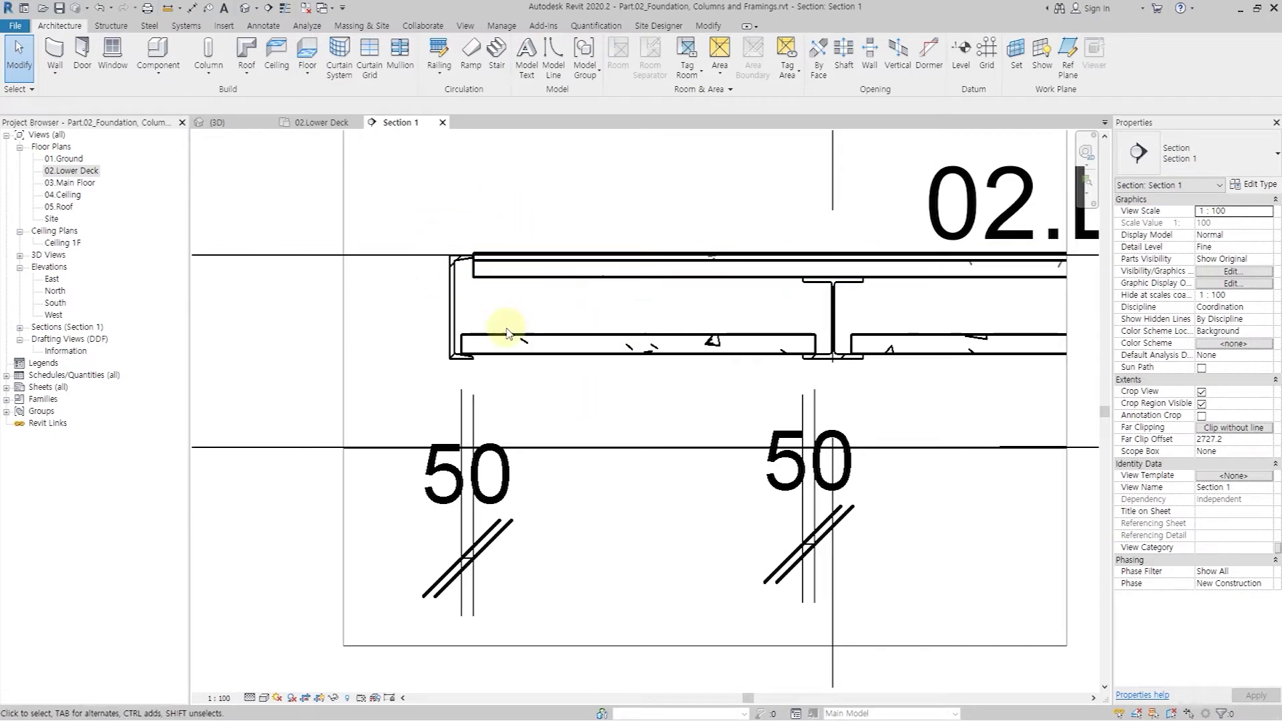
Step: Open the 03.Main Floor plan and frame its beam framing layout
{"action": "left_click", "coordinate": [67, 183]}
{"action": "double_click", "coordinate": [68, 183]}
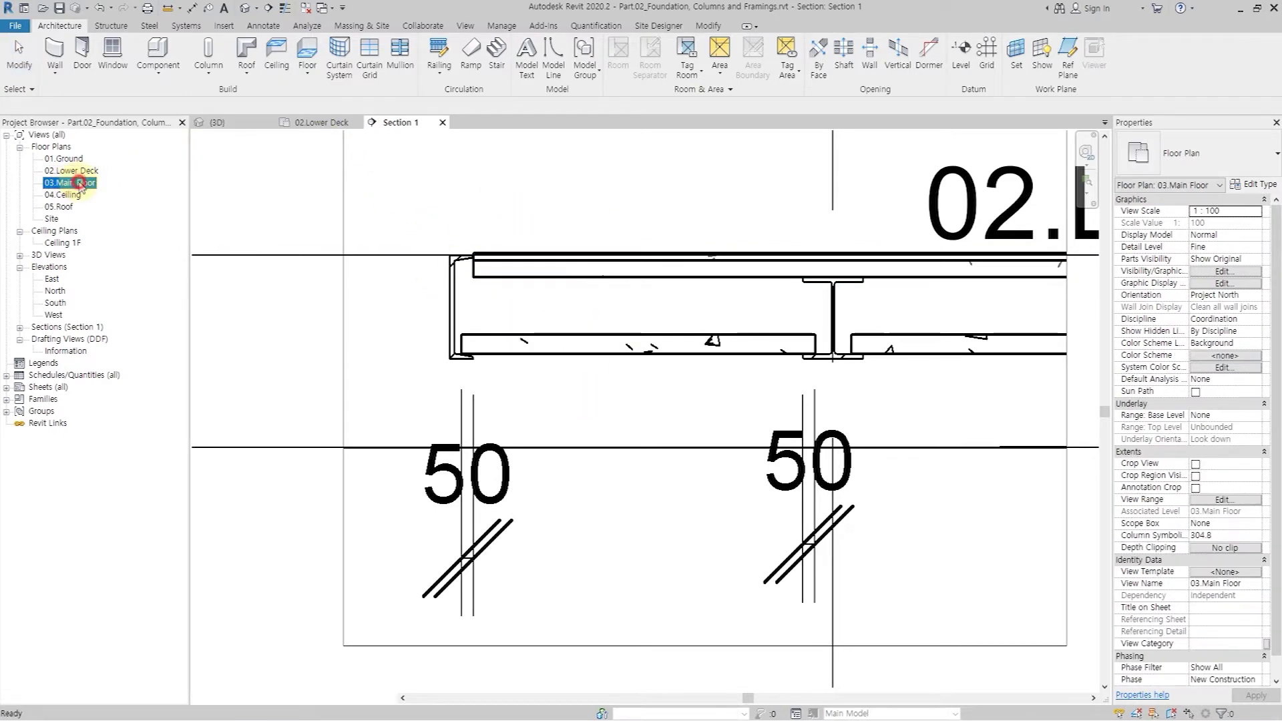
{"action": "scroll", "coordinate": [558, 358], "scroll_direction": "down", "scroll_amount": 5}
{"action": "scroll", "coordinate": [653, 258], "scroll_direction": "up", "scroll_amount": 5}
{"action": "middle_click_drag", "start_coordinate": [558, 330], "coordinate": [434, 329]}
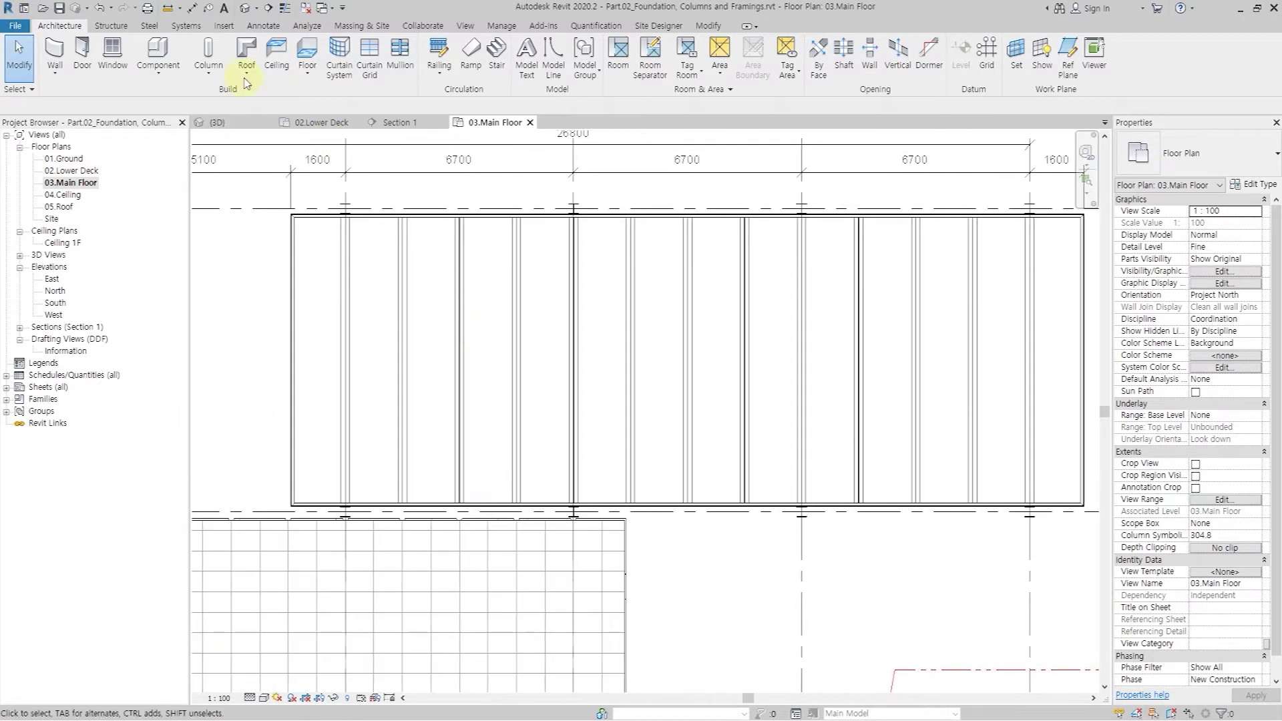
Step: Start a Precast Concrete Slab structural floor, drawing its boundary as rectangles
{"action": "left_click", "coordinate": [301, 75]}
{"action": "left_click", "coordinate": [331, 118]}
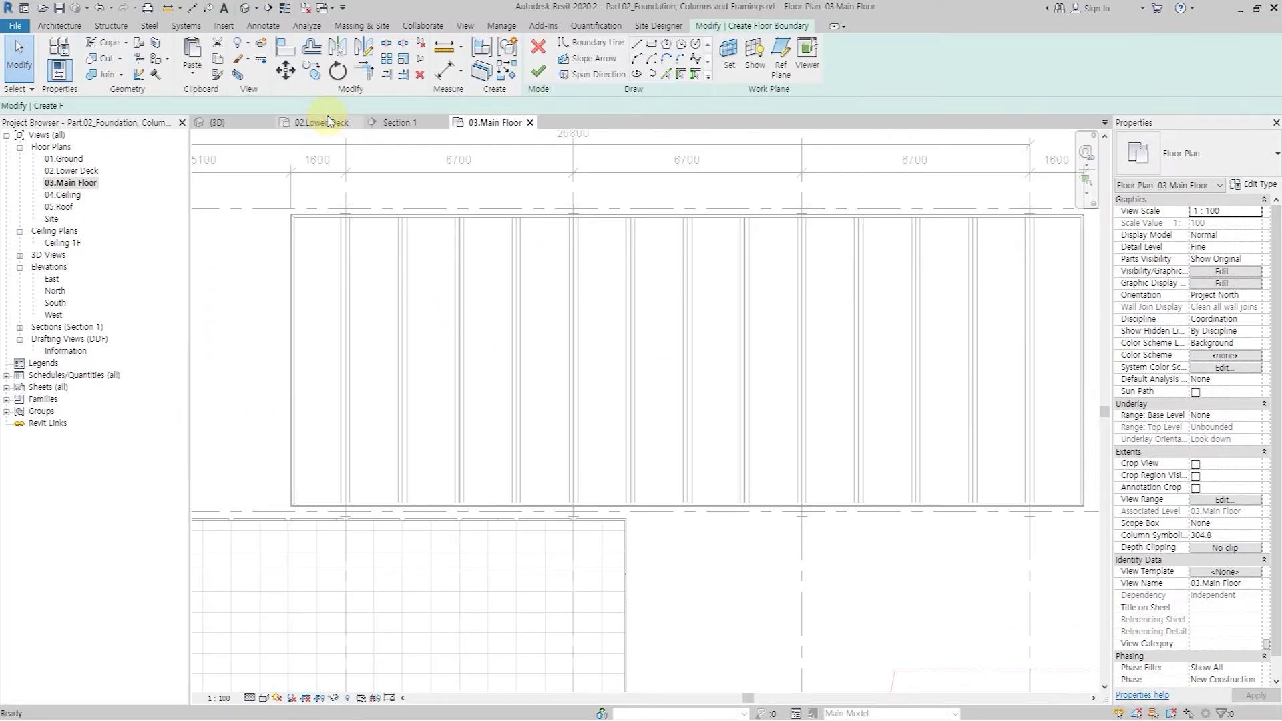
{"action": "left_click", "coordinate": [650, 44]}
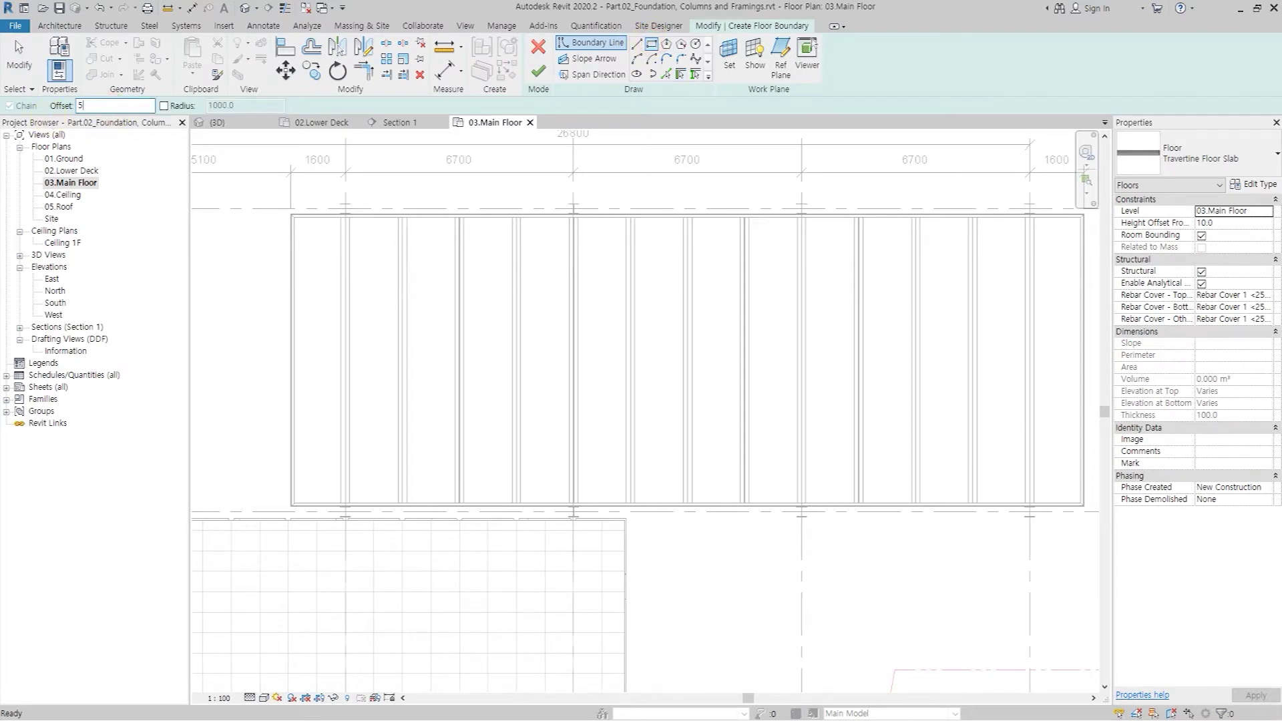
{"action": "left_click", "coordinate": [1205, 155]}
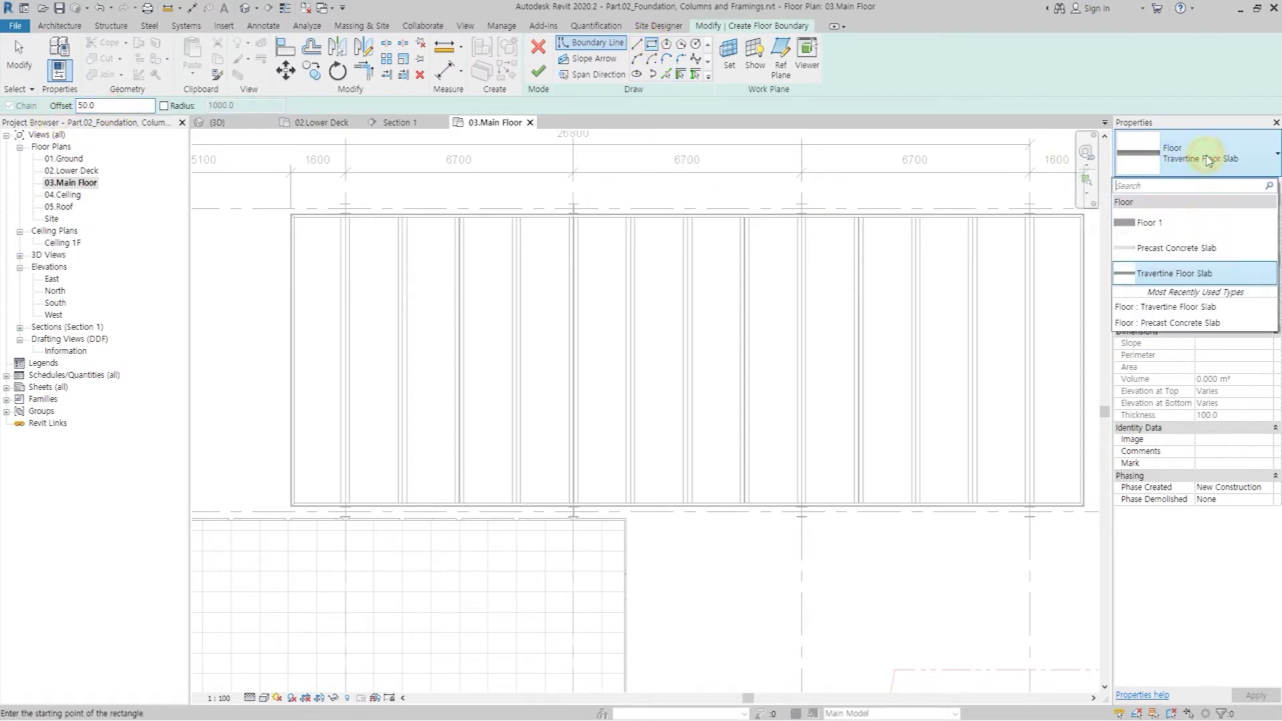
{"action": "left_click", "coordinate": [1199, 247]}
Step: Sketch two boundary rectangles between the beams, from the top-left to the bottom corners
{"action": "scroll", "coordinate": [267, 214], "scroll_direction": "up", "scroll_amount": 5}
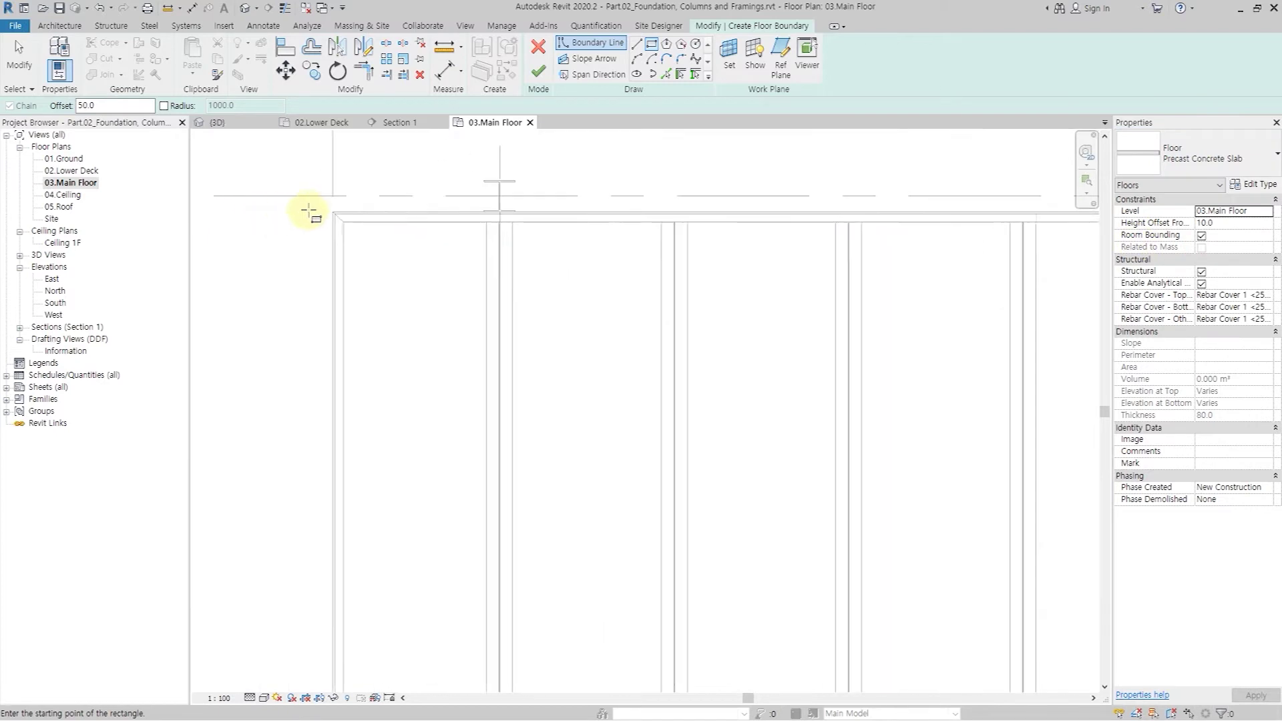
{"action": "left_click", "coordinate": [344, 223]}
{"action": "scroll", "coordinate": [434, 267], "scroll_direction": "down", "scroll_amount": 4}
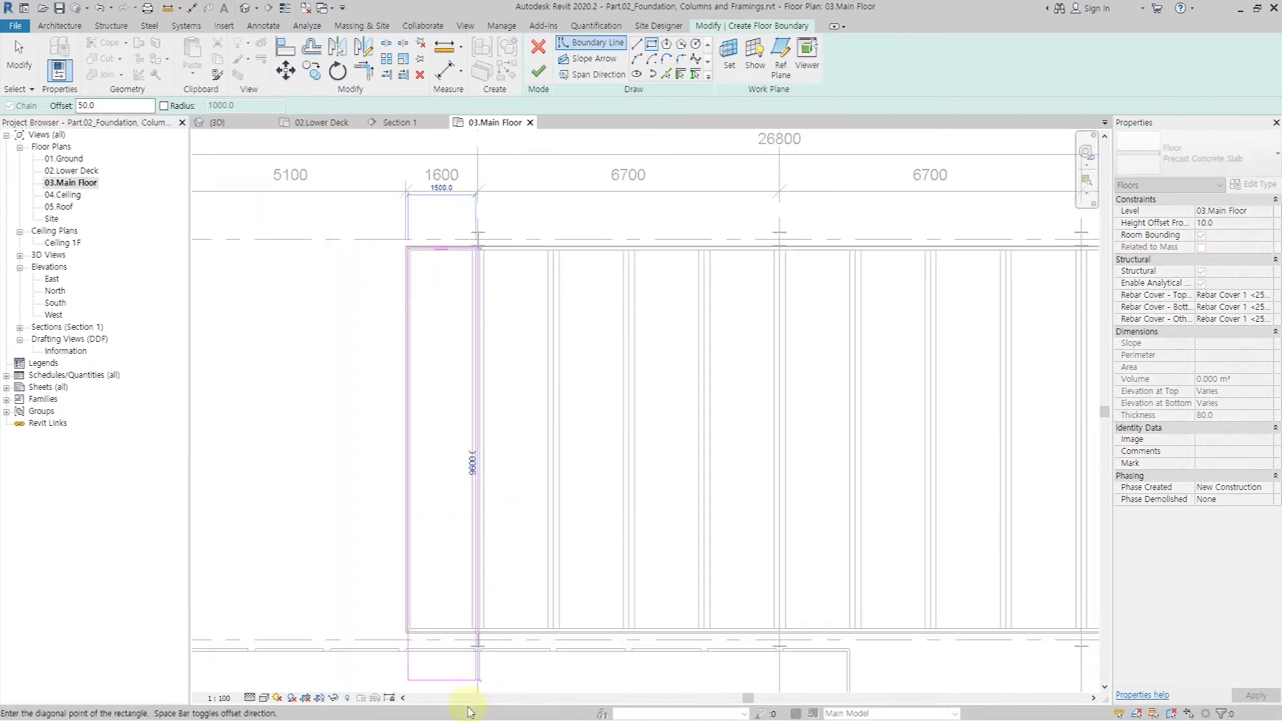
{"action": "scroll", "coordinate": [487, 619], "scroll_direction": "up", "scroll_amount": 4}
{"action": "scroll", "coordinate": [461, 642], "scroll_direction": "up", "scroll_amount": 1}
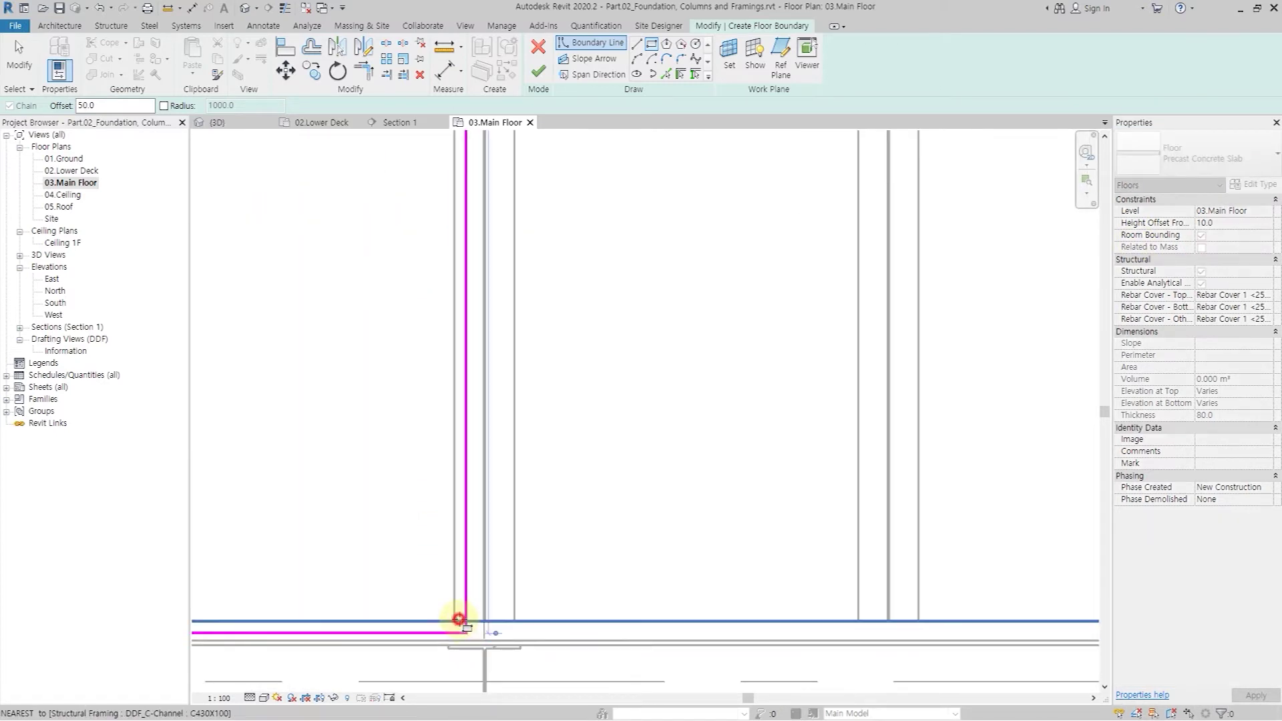
{"action": "left_click", "coordinate": [460, 625]}
{"action": "left_click", "coordinate": [515, 621]}
{"action": "scroll", "coordinate": [514, 617], "scroll_direction": "down", "scroll_amount": 4}
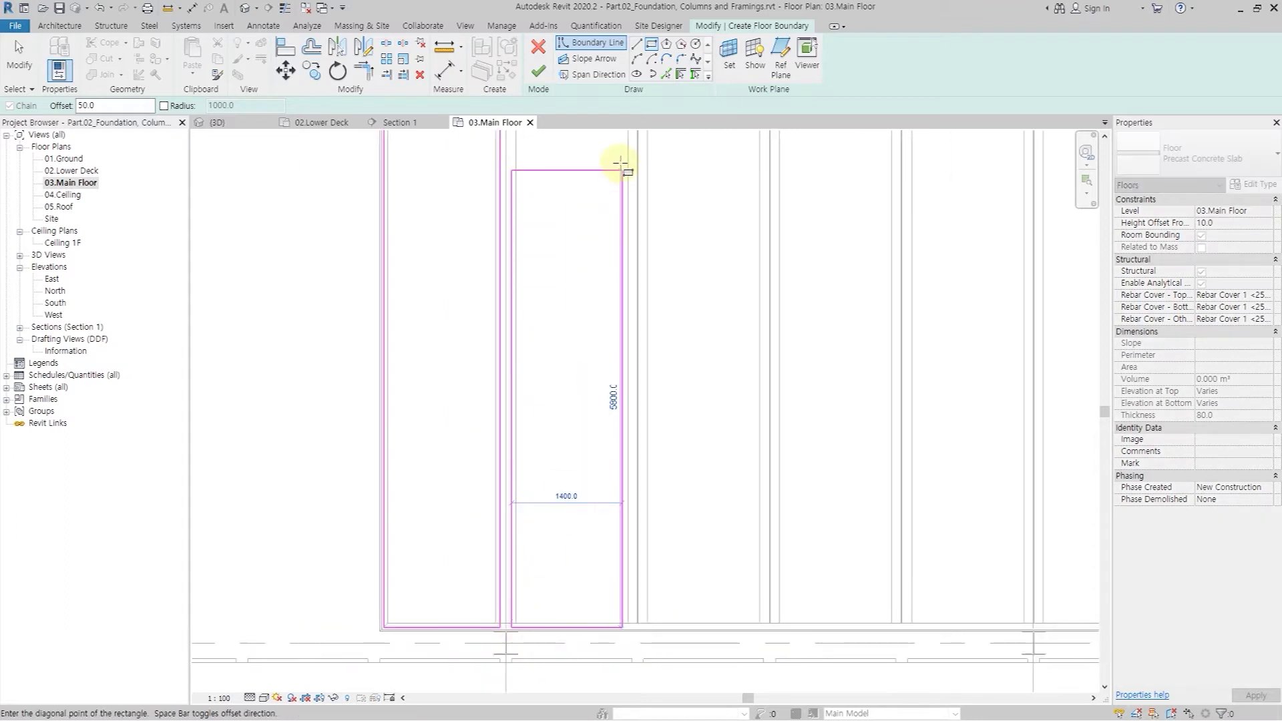
{"action": "scroll", "coordinate": [615, 167], "scroll_direction": "up", "scroll_amount": 4}
{"action": "scroll", "coordinate": [625, 215], "scroll_direction": "up", "scroll_amount": 1}
{"action": "left_click", "coordinate": [617, 227]}
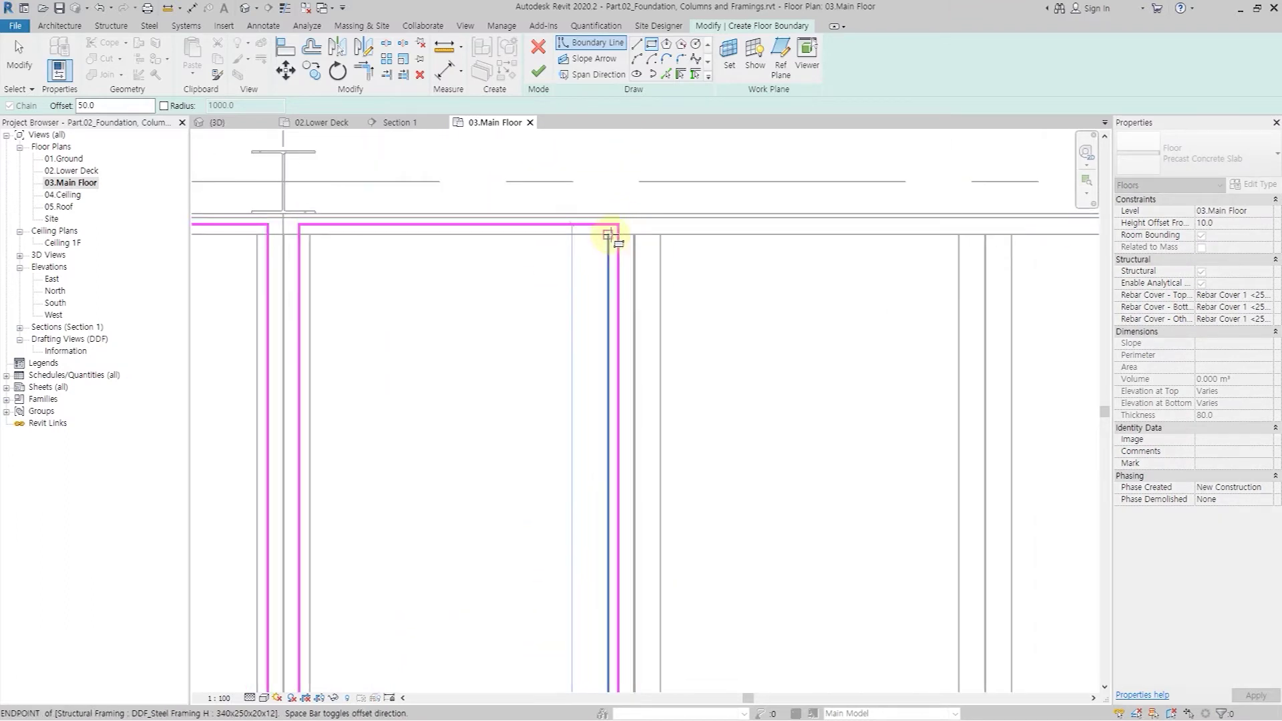
{"action": "key", "text": "Escape"}
Step: Mirror a copy of a boundary rectangle across the beam, using thin lines
{"action": "left_click", "coordinate": [618, 230]}
{"action": "scroll", "coordinate": [667, 274], "scroll_direction": "up", "scroll_amount": 3}
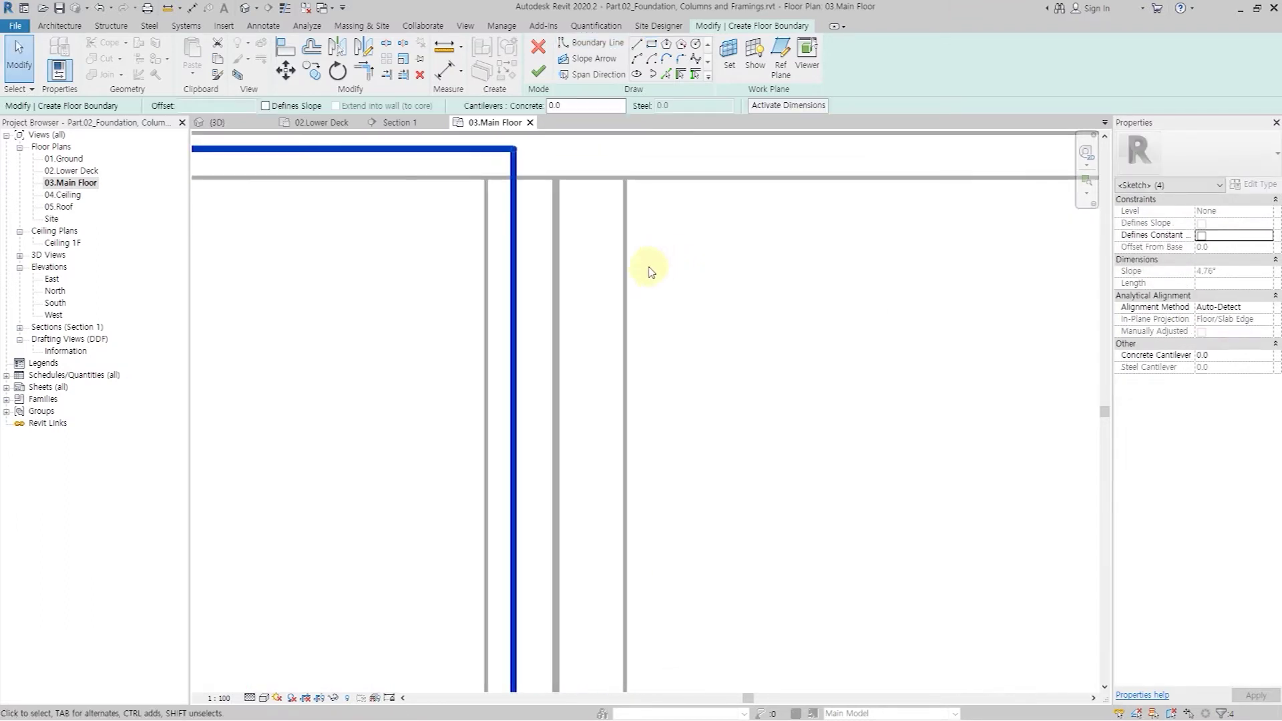
{"action": "key", "text": "m"}
{"action": "key", "text": "m"}
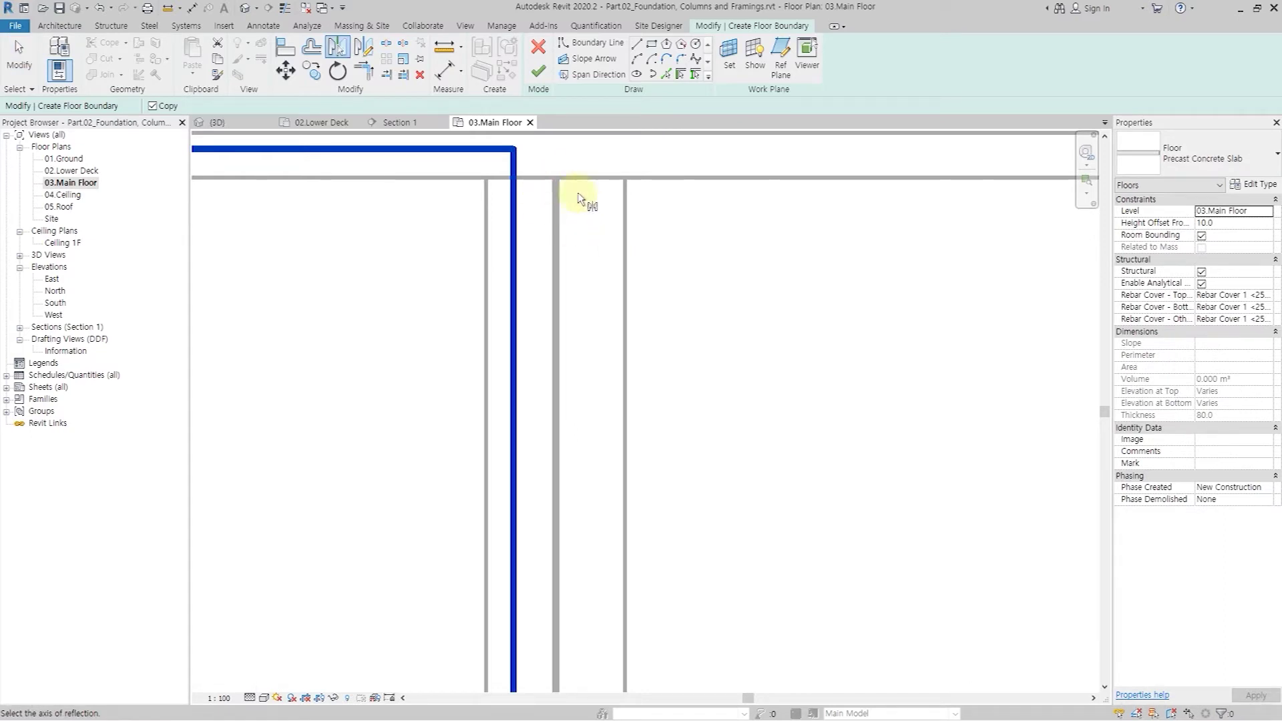
{"action": "left_click", "coordinate": [283, 8]}
{"action": "left_click", "coordinate": [283, 8]}
{"action": "left_click", "coordinate": [283, 8]}
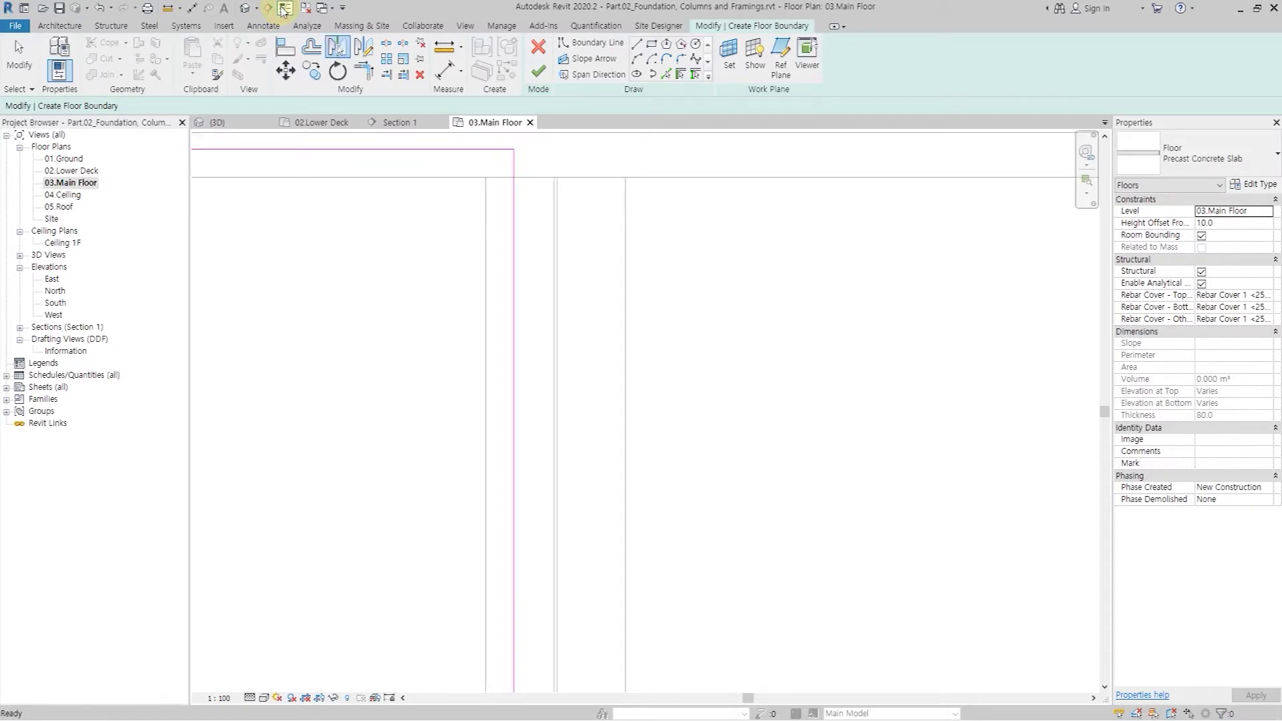
{"action": "scroll", "coordinate": [588, 176], "scroll_direction": "up", "scroll_amount": 4}
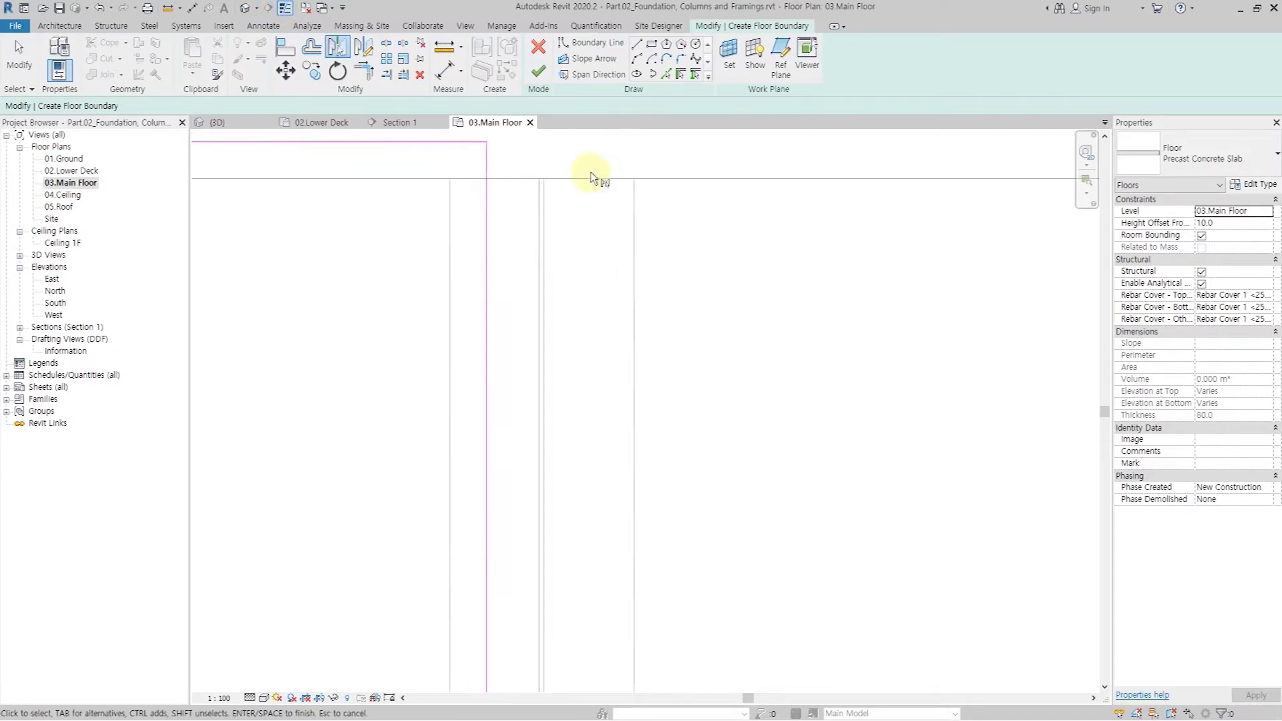
{"action": "scroll", "coordinate": [507, 214], "scroll_direction": "down", "scroll_amount": 4}
{"action": "key", "text": "Tab"}
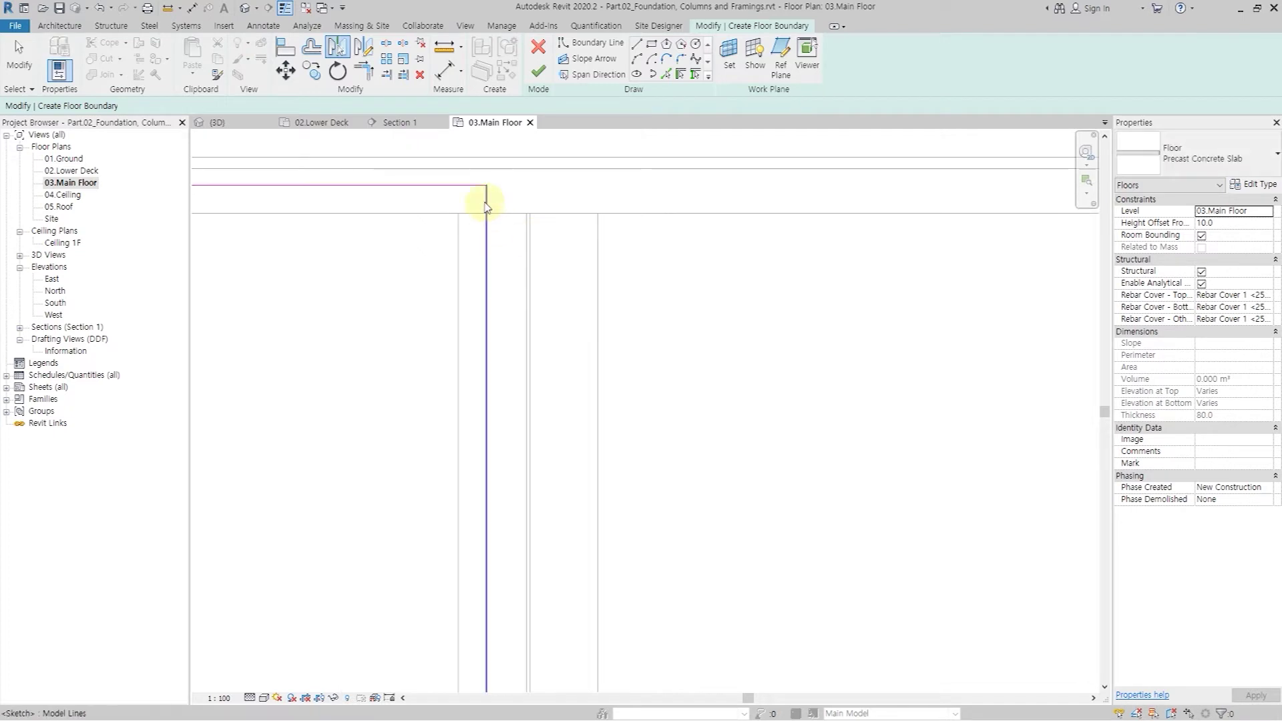
{"action": "left_click", "coordinate": [485, 200]}
{"action": "scroll", "coordinate": [528, 221], "scroll_direction": "down", "scroll_amount": 2}
{"action": "left_click", "coordinate": [514, 233]}
Step: Mirror two rectangles to the right, then mirror all four across grid X3
{"action": "scroll", "coordinate": [512, 240], "scroll_direction": "down", "scroll_amount": 3}
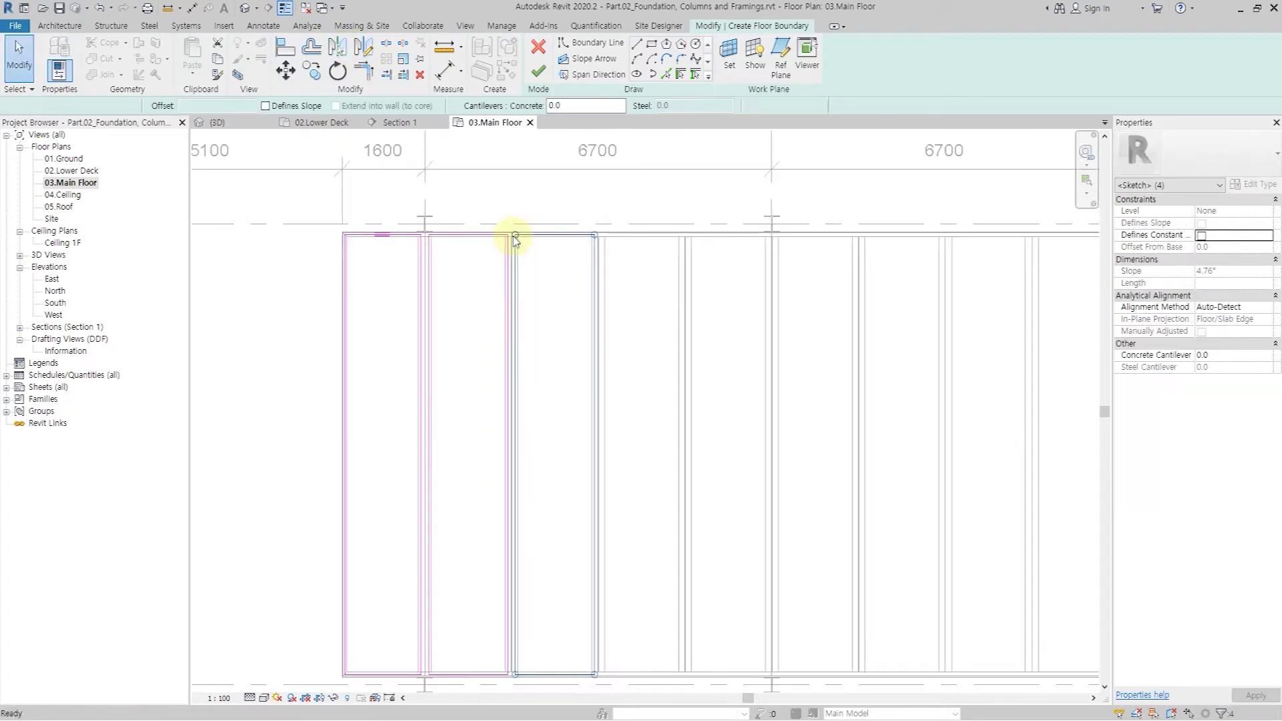
{"action": "key", "text": "Escape"}
{"action": "left_click", "coordinate": [487, 232]}
{"action": "key", "text": "Tab"}
{"action": "left_click", "coordinate": [579, 237]}
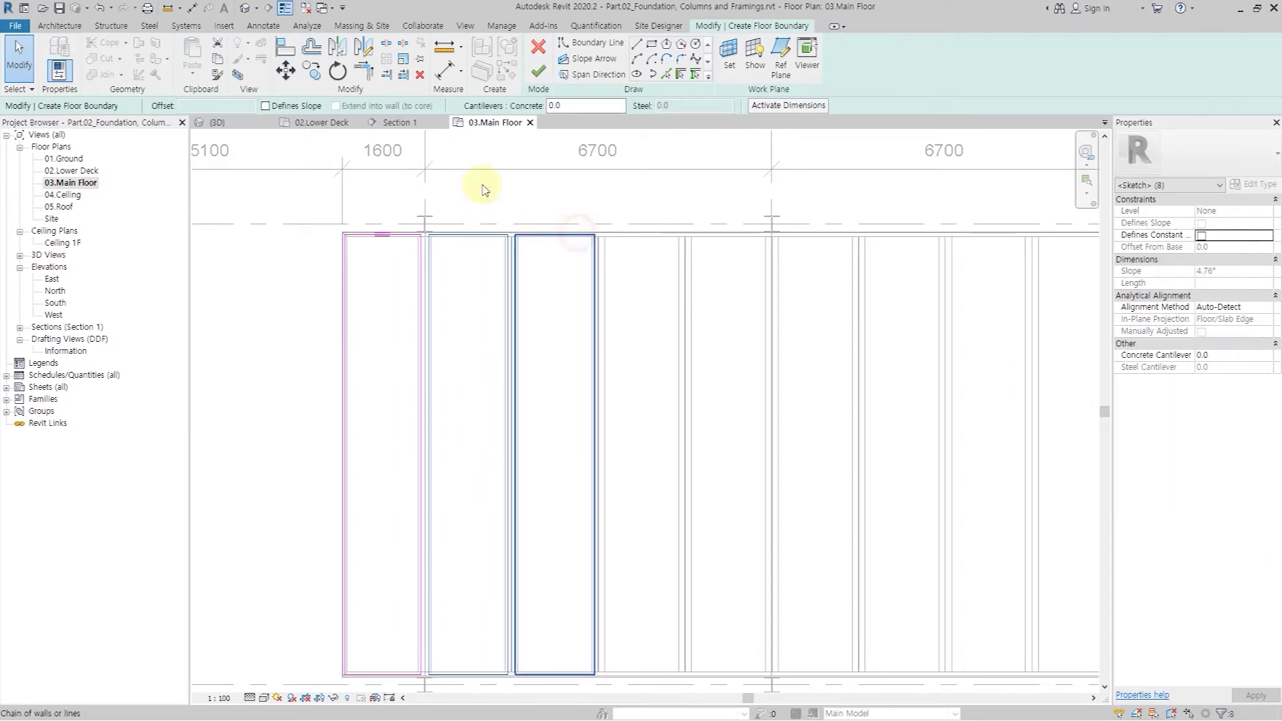
{"action": "left_click", "coordinate": [337, 46]}
{"action": "scroll", "coordinate": [582, 251], "scroll_direction": "up", "scroll_amount": 3}
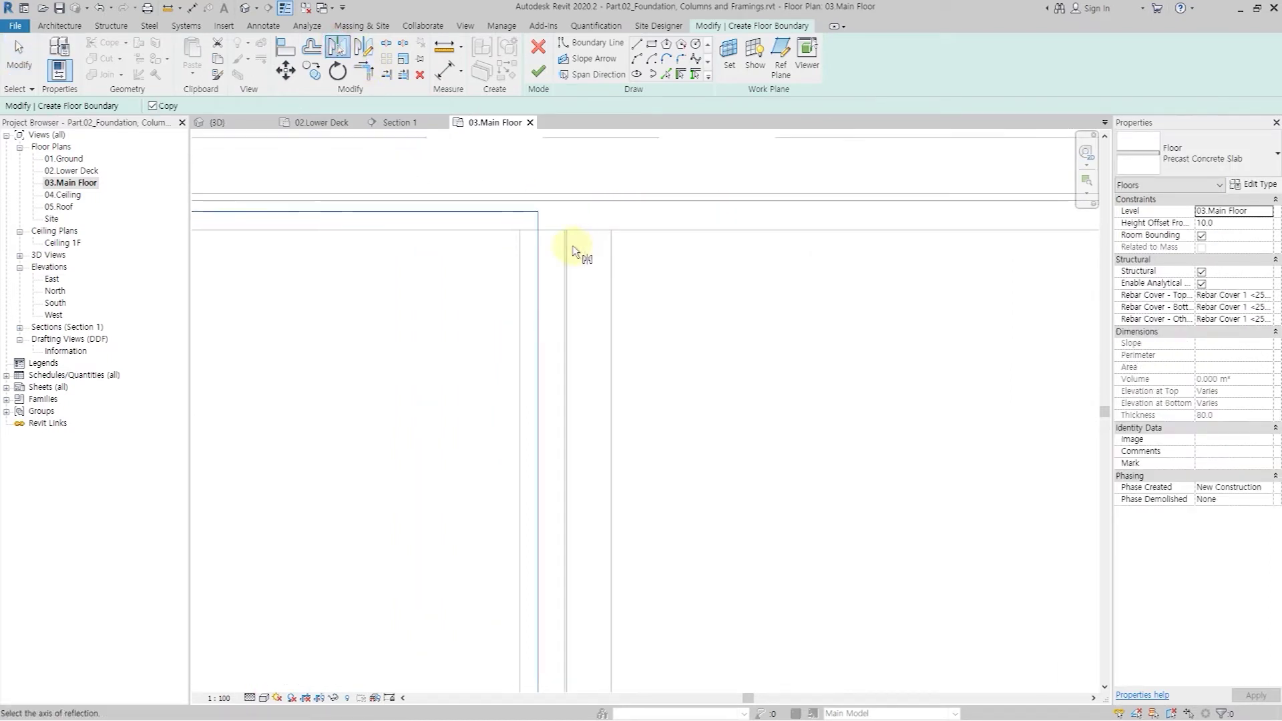
{"action": "left_click", "coordinate": [565, 251]}
{"action": "scroll", "coordinate": [534, 251], "scroll_direction": "down", "scroll_amount": 3}
{"action": "left_click_drag", "start_coordinate": [421, 225], "coordinate": [727, 654]}
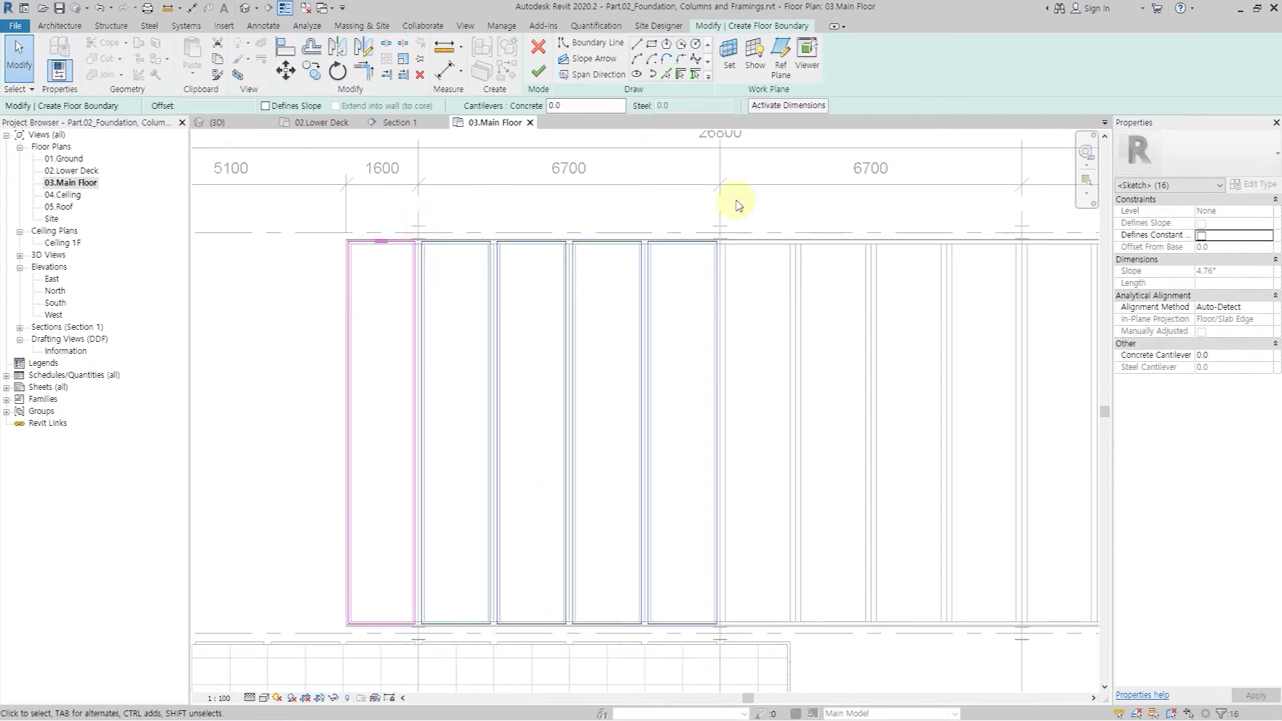
{"action": "left_click", "coordinate": [721, 207]}
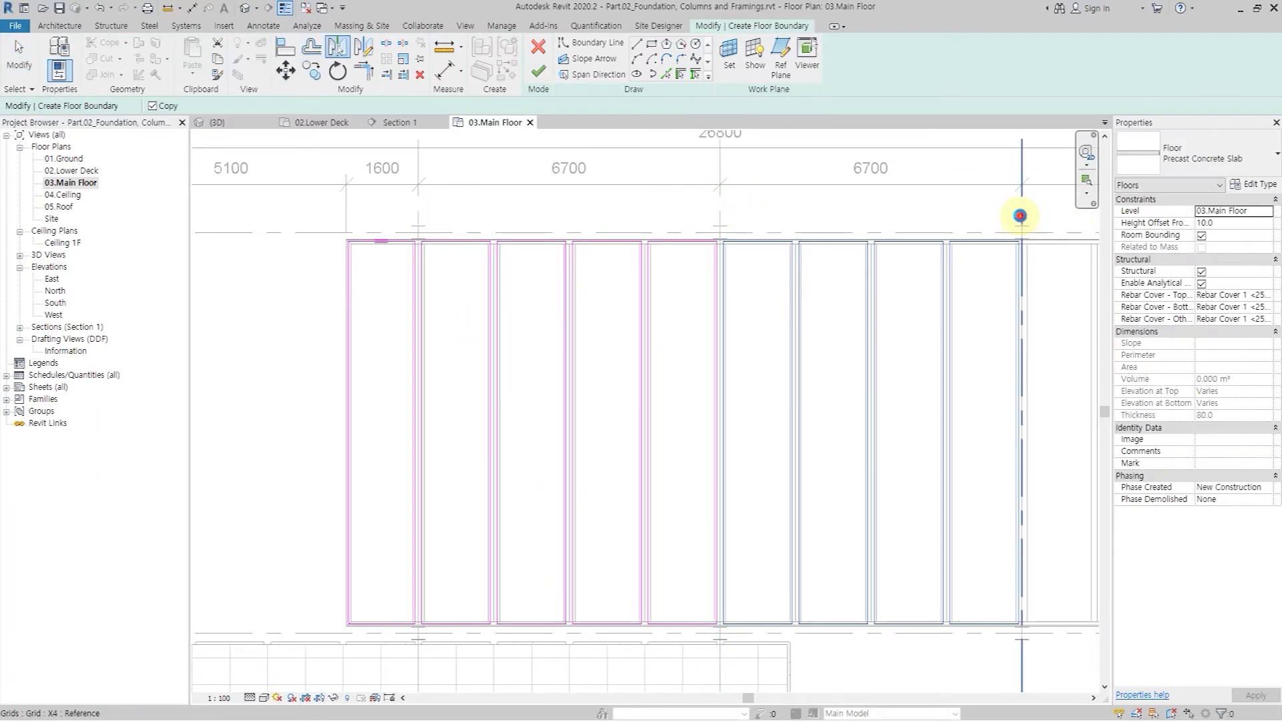
Step: Add the right-end rectangle and finish the -330 offset floor, declining the span symbol
{"action": "scroll", "coordinate": [870, 315], "scroll_direction": "down", "scroll_amount": 2}
{"action": "middle_click_drag", "start_coordinate": [870, 315], "coordinate": [738, 286]}
{"action": "scroll", "coordinate": [739, 287], "scroll_direction": "up", "scroll_amount": 3}
{"action": "left_click", "coordinate": [651, 44]}
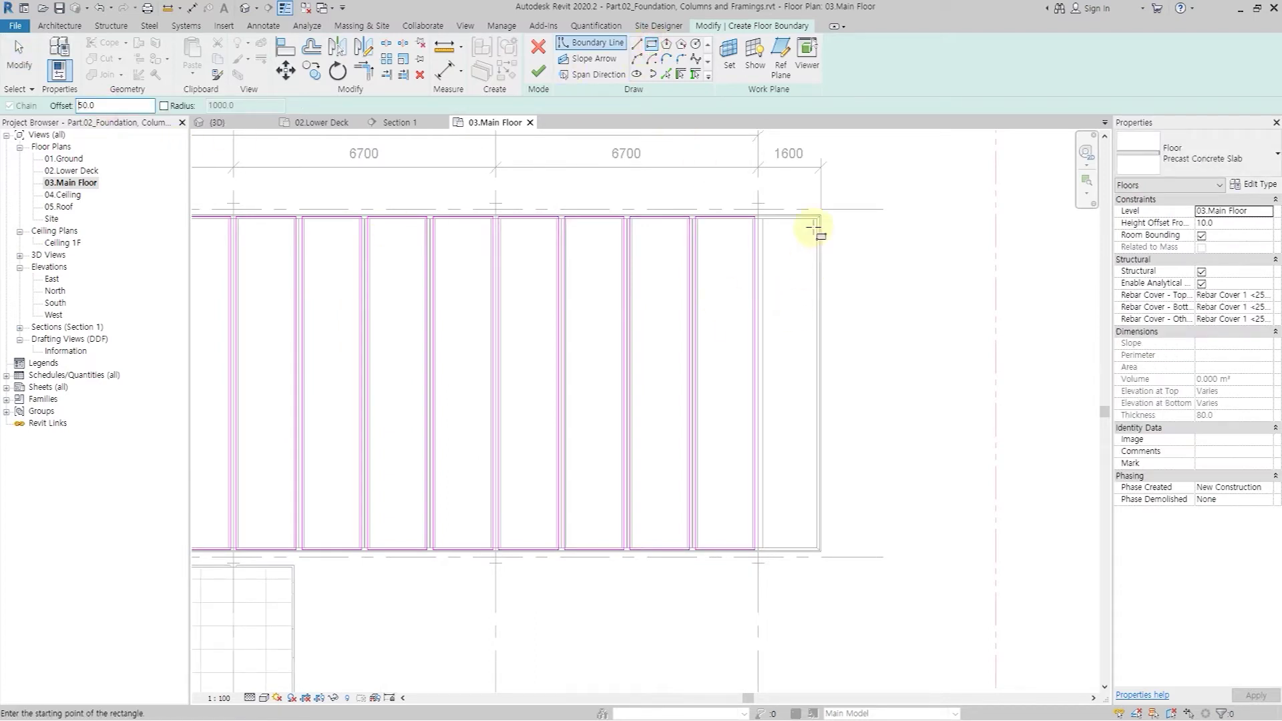
{"action": "scroll", "coordinate": [808, 266], "scroll_direction": "up", "scroll_amount": 5}
{"action": "left_click", "coordinate": [632, 211]}
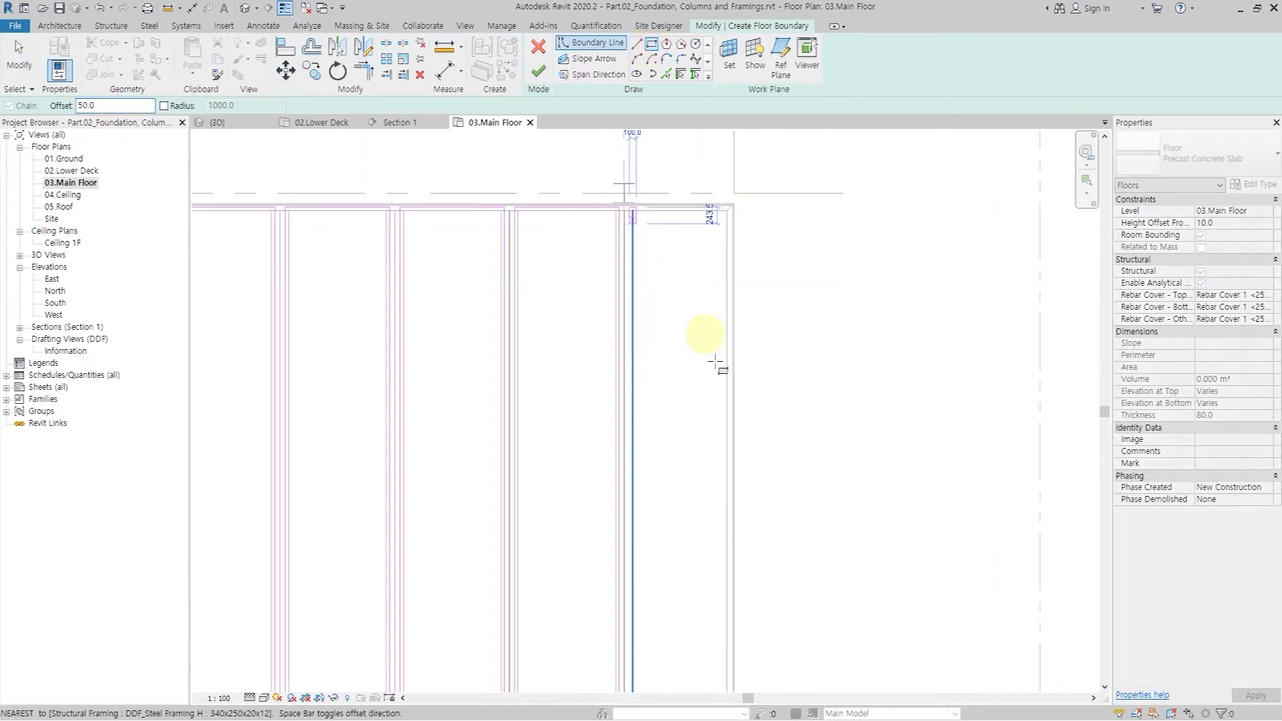
{"action": "scroll", "coordinate": [735, 321], "scroll_direction": "down", "scroll_amount": 10, "text": "ctrl"}
{"action": "scroll", "coordinate": [767, 427], "scroll_direction": "up", "scroll_amount": 3}
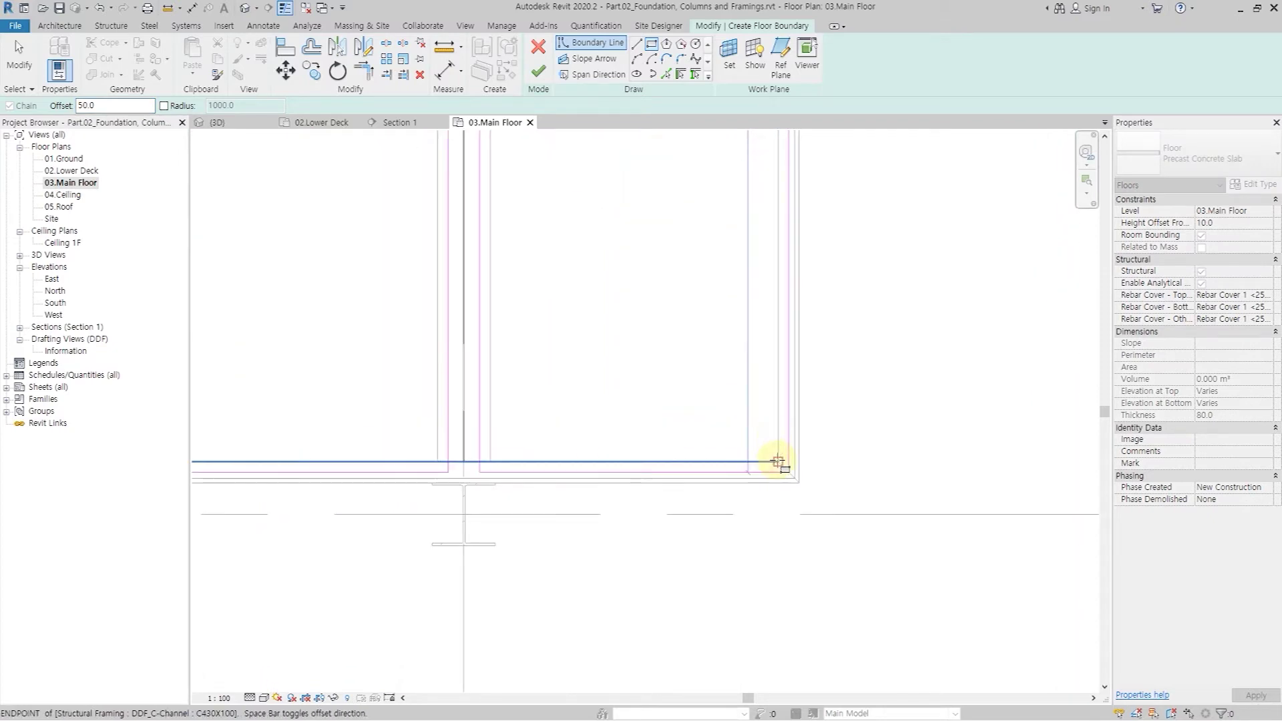
{"action": "left_click", "coordinate": [778, 460]}
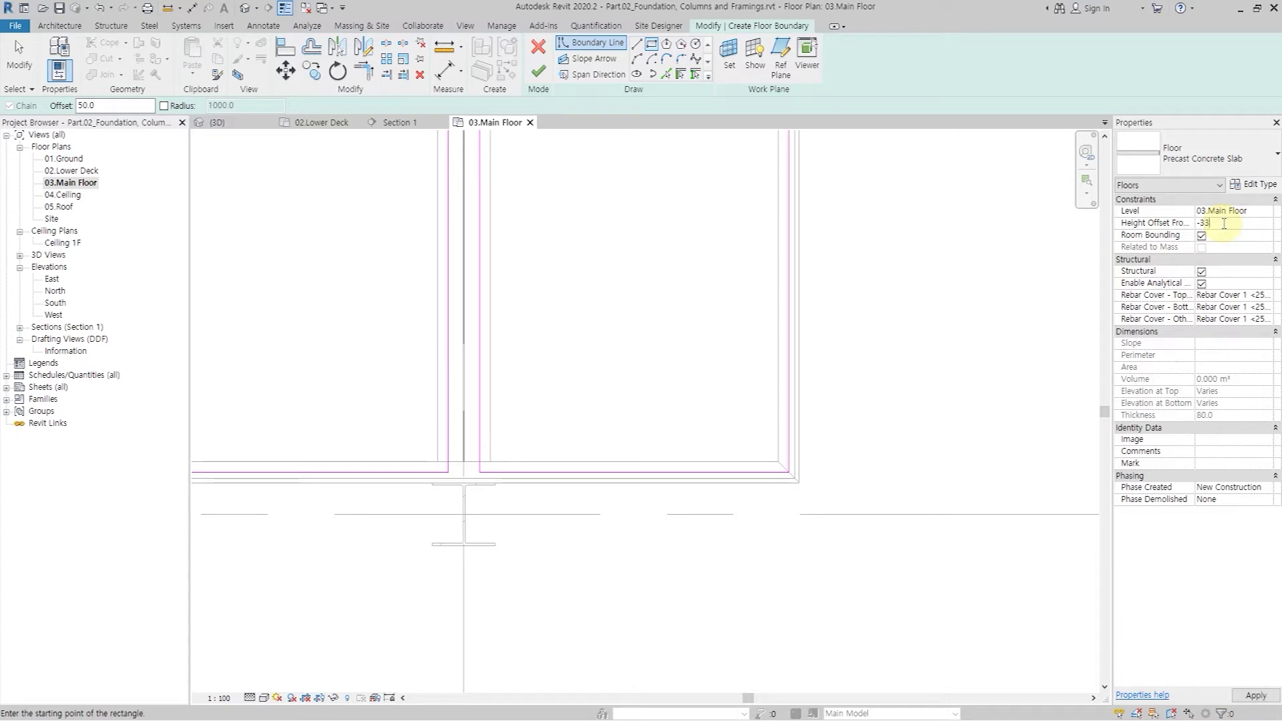
{"action": "left_click", "coordinate": [538, 71]}
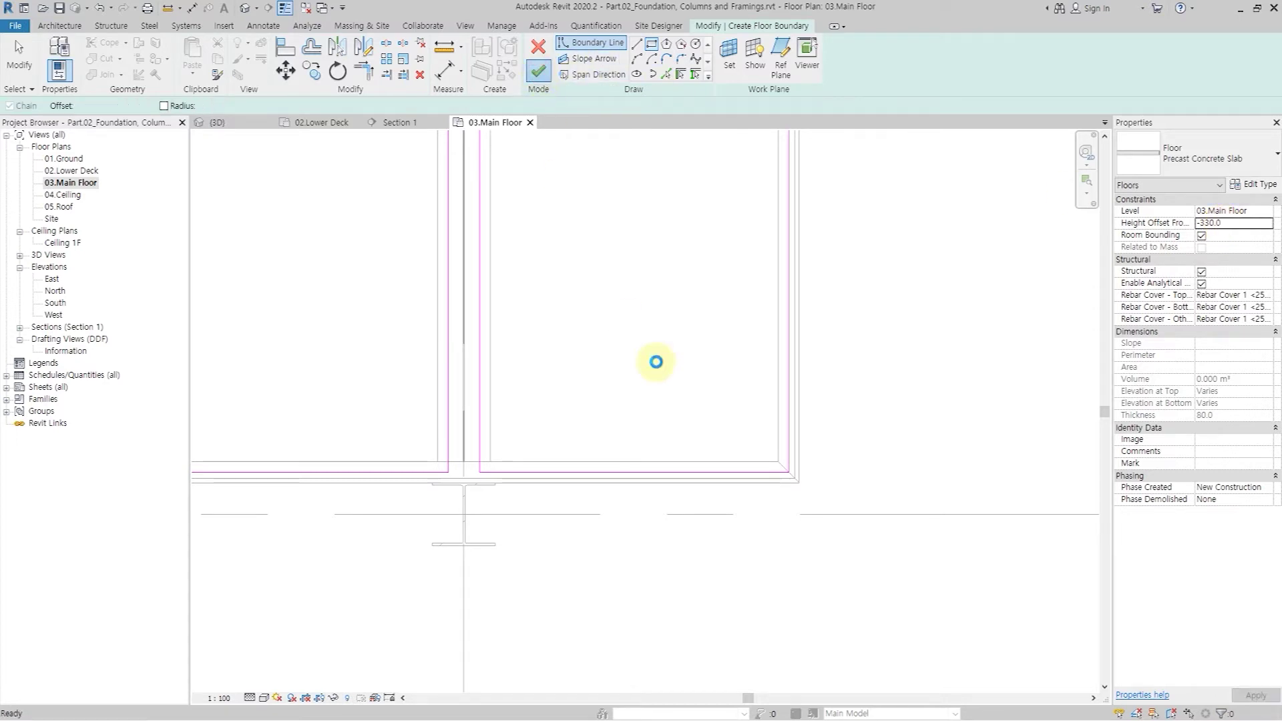
{"action": "left_click", "coordinate": [716, 382]}
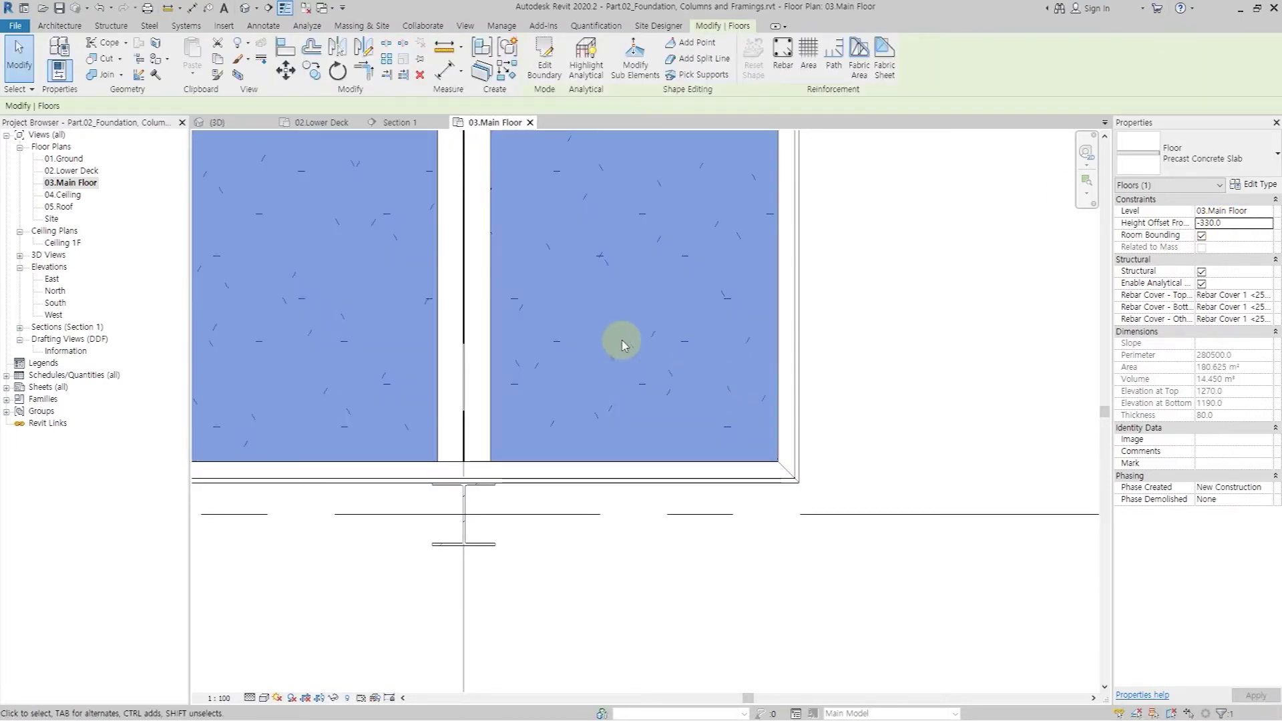
Step: Start a new structural floor of type Travertine Floor Slab
{"action": "left_click", "coordinate": [61, 28]}
{"action": "left_click", "coordinate": [311, 77]}
{"action": "left_click", "coordinate": [327, 120]}
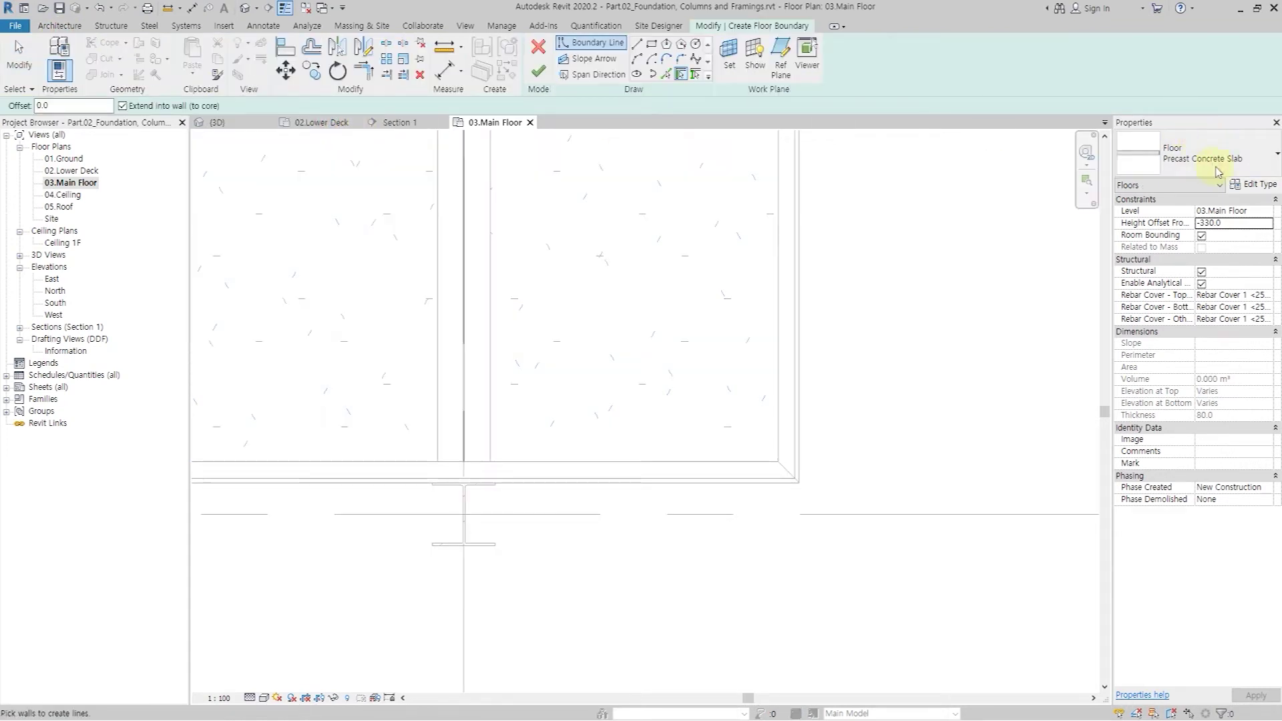
{"action": "left_click", "coordinate": [1216, 164]}
{"action": "left_click", "coordinate": [1157, 275]}
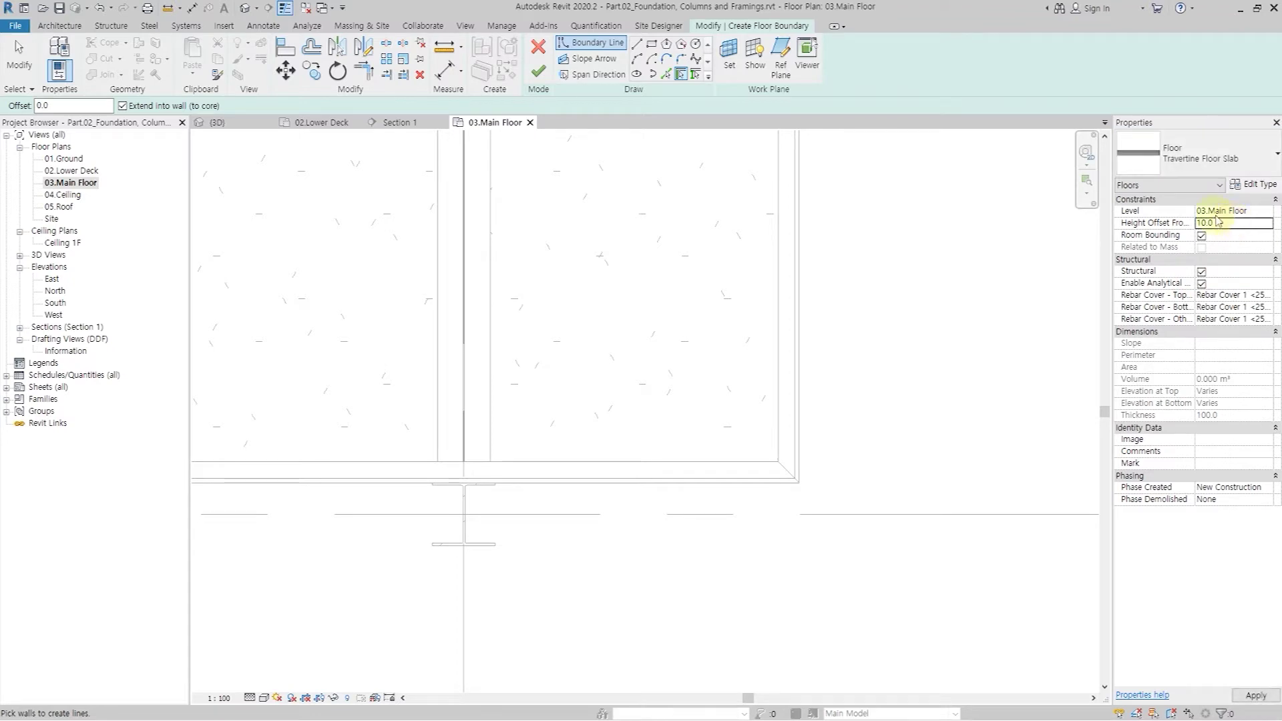
Step: Draw a rectangle between the framing corners and finish the offset-10 floor, declining the span symbol
{"action": "left_click", "coordinate": [652, 51]}
{"action": "scroll", "coordinate": [744, 543], "scroll_direction": "up", "scroll_amount": 2}
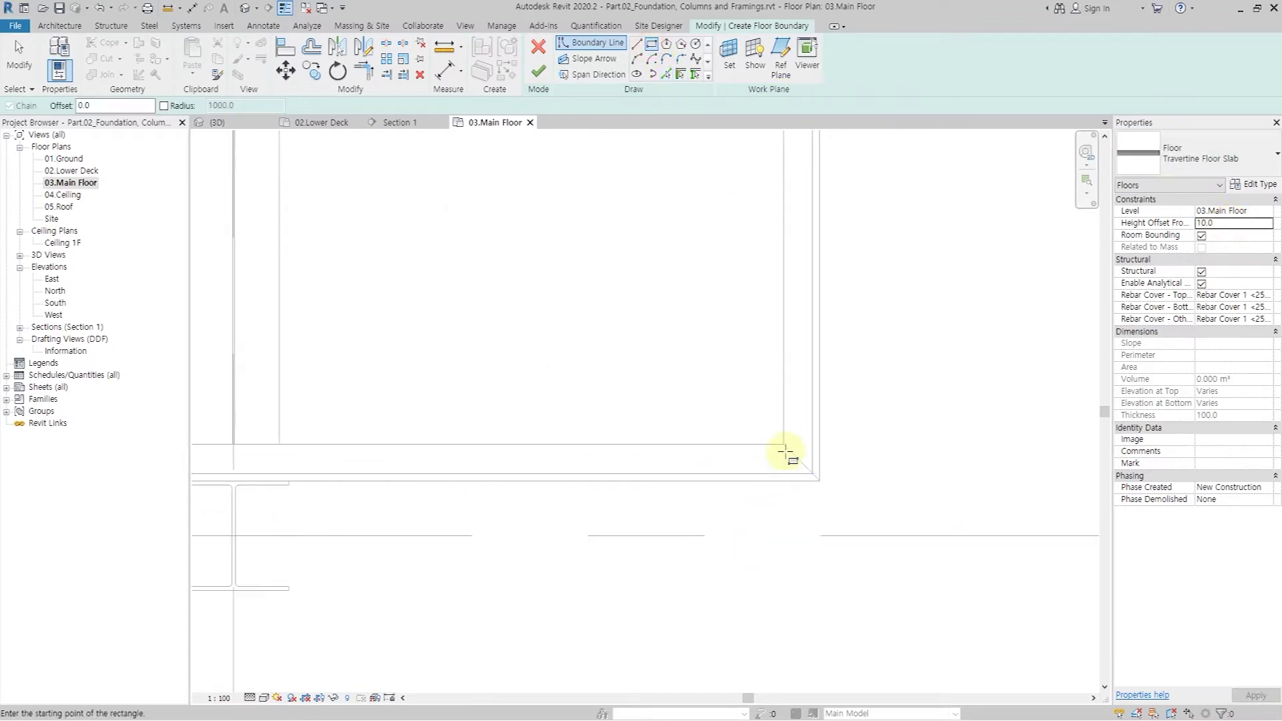
{"action": "scroll", "coordinate": [811, 504], "scroll_direction": "down", "scroll_amount": 3}
{"action": "left_click", "coordinate": [829, 507]}
{"action": "scroll", "coordinate": [377, 377], "scroll_direction": "up", "scroll_amount": 3}
{"action": "scroll", "coordinate": [377, 377], "scroll_direction": "up", "scroll_amount": 2}
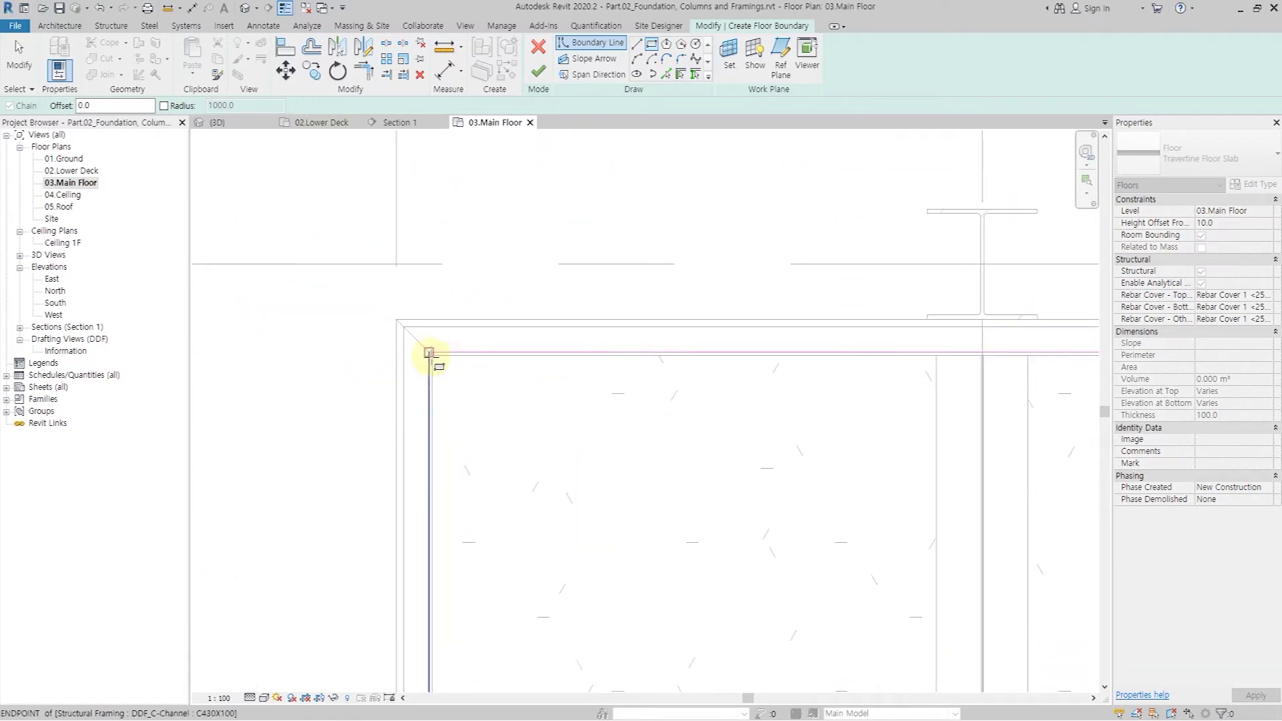
{"action": "left_click", "coordinate": [432, 356]}
{"action": "scroll", "coordinate": [438, 339], "scroll_direction": "down", "scroll_amount": 3}
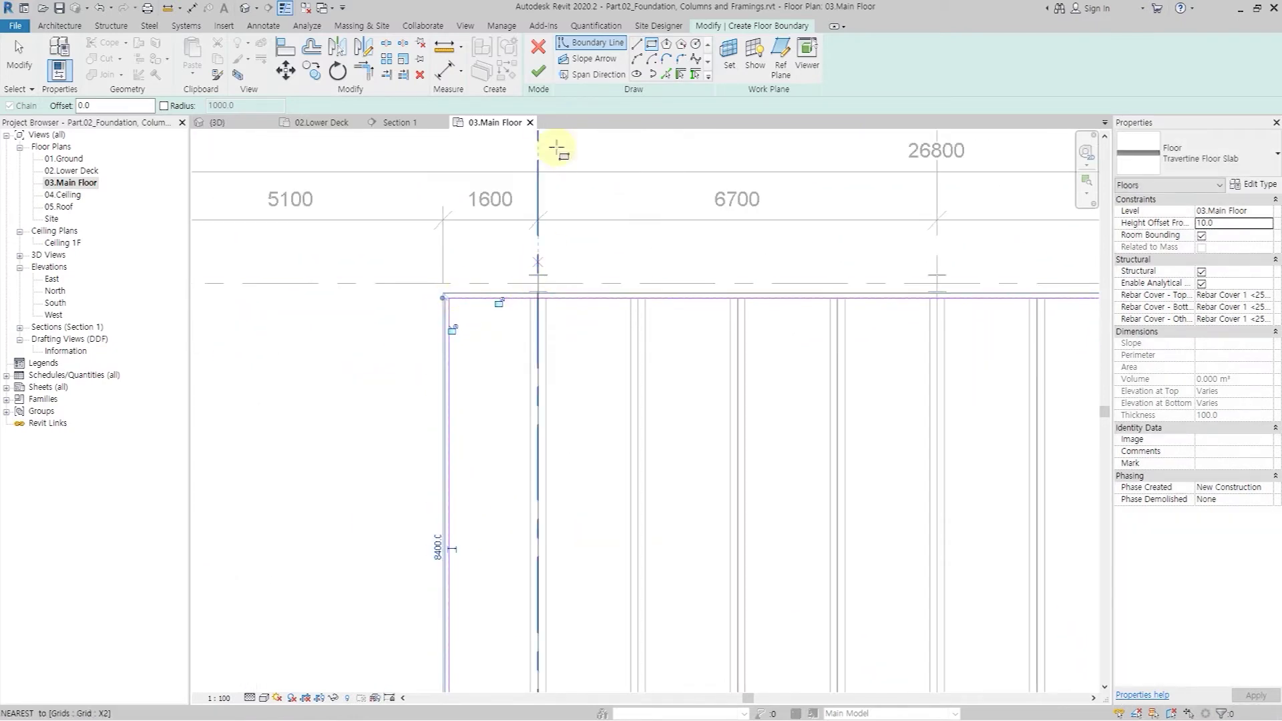
{"action": "left_click", "coordinate": [539, 70]}
{"action": "left_click", "coordinate": [735, 377]}
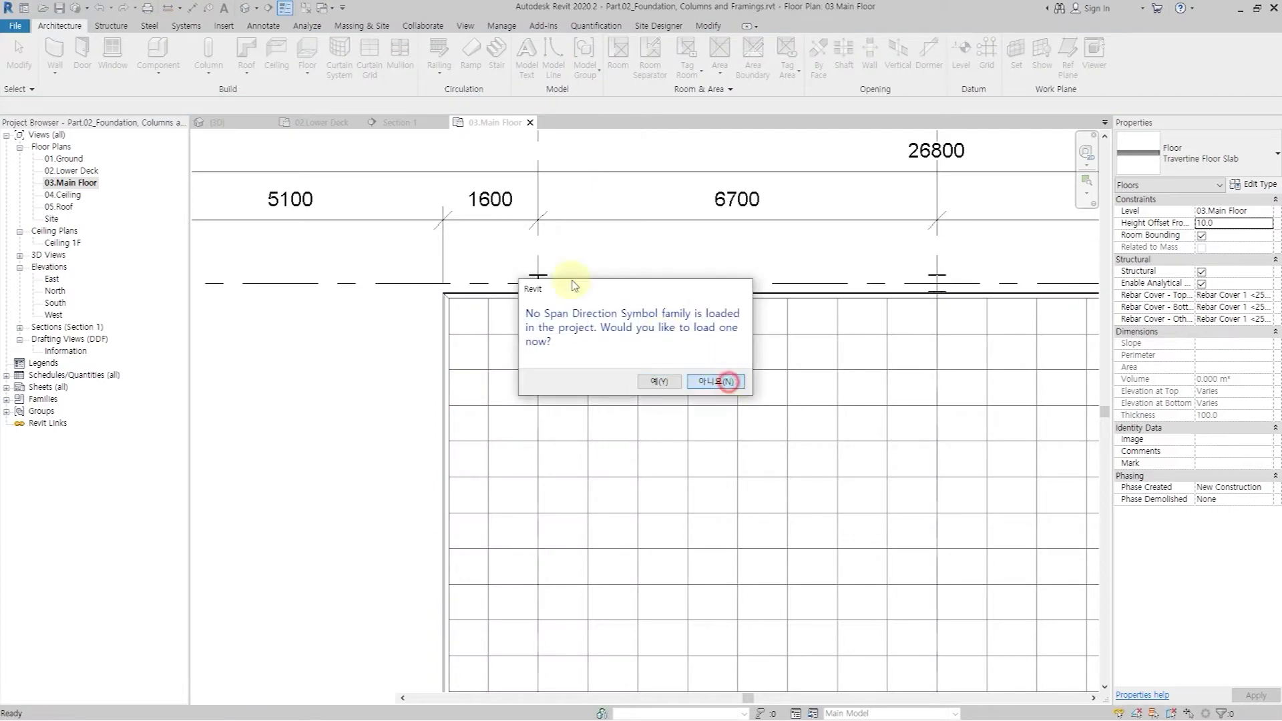
{"action": "left_click", "coordinate": [242, 10]}
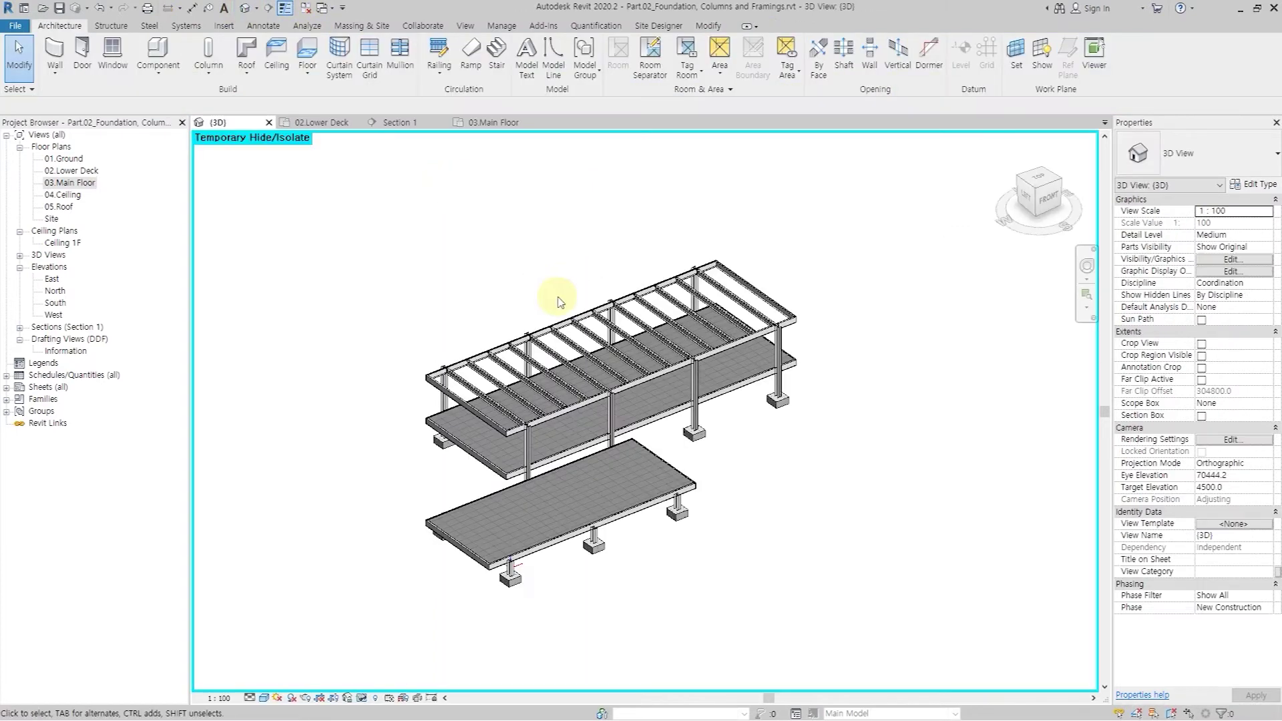
Step: Shrink the 3D section box to cut through the lower slab and orbit beneath it
{"action": "scroll", "coordinate": [609, 536], "scroll_direction": "up", "scroll_amount": 2}
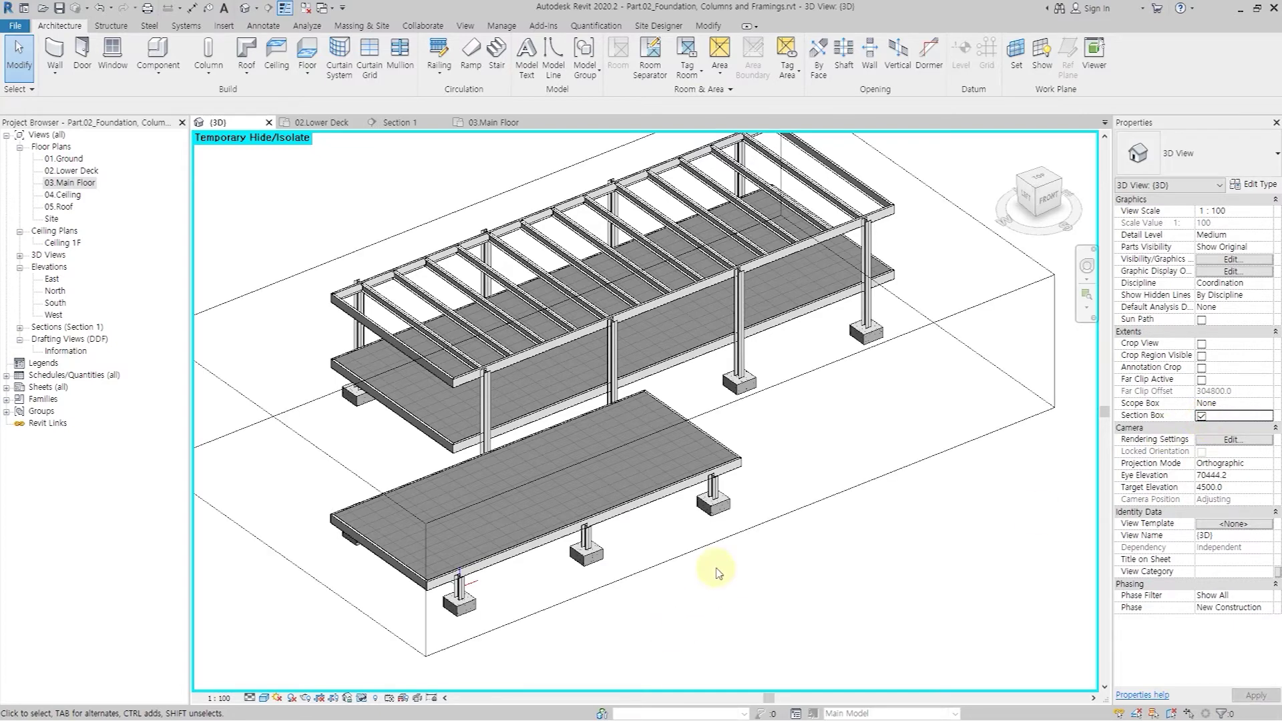
{"action": "left_click", "coordinate": [707, 544]}
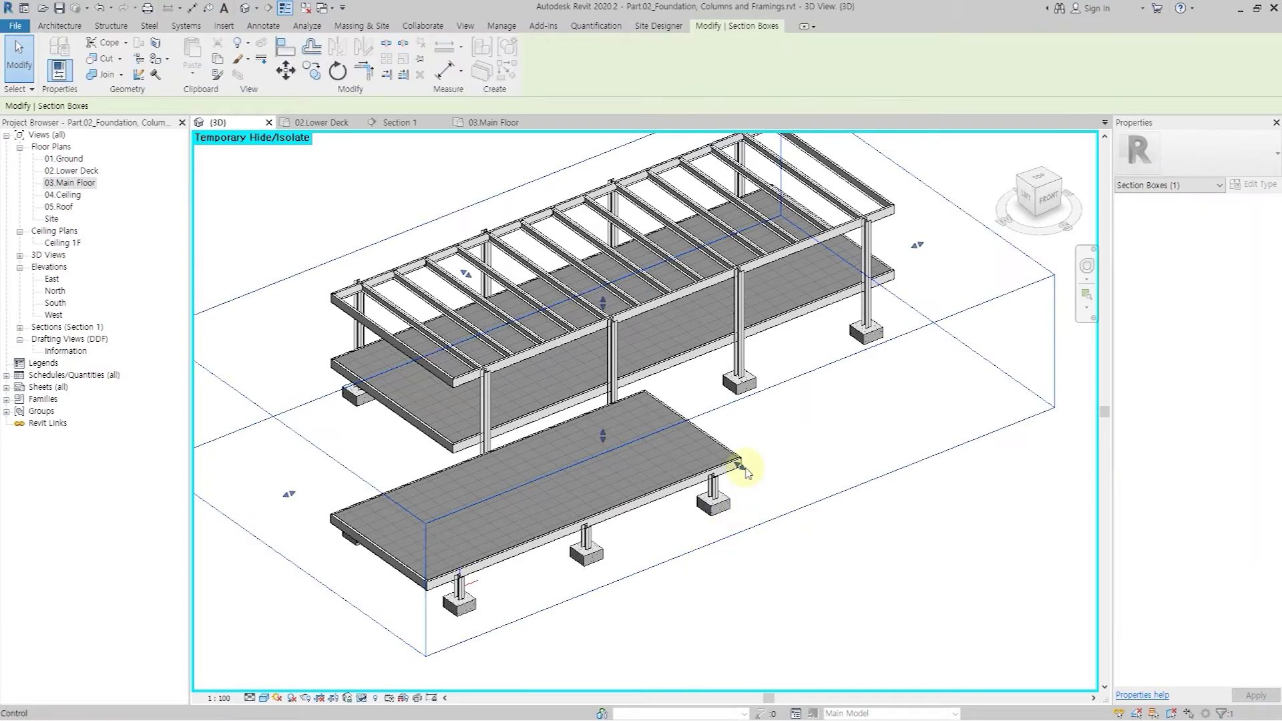
{"action": "left_click_drag", "start_coordinate": [745, 466], "coordinate": [715, 443]}
{"action": "left_click", "coordinate": [286, 601]}
{"action": "scroll", "coordinate": [423, 558], "scroll_direction": "up", "scroll_amount": 5}
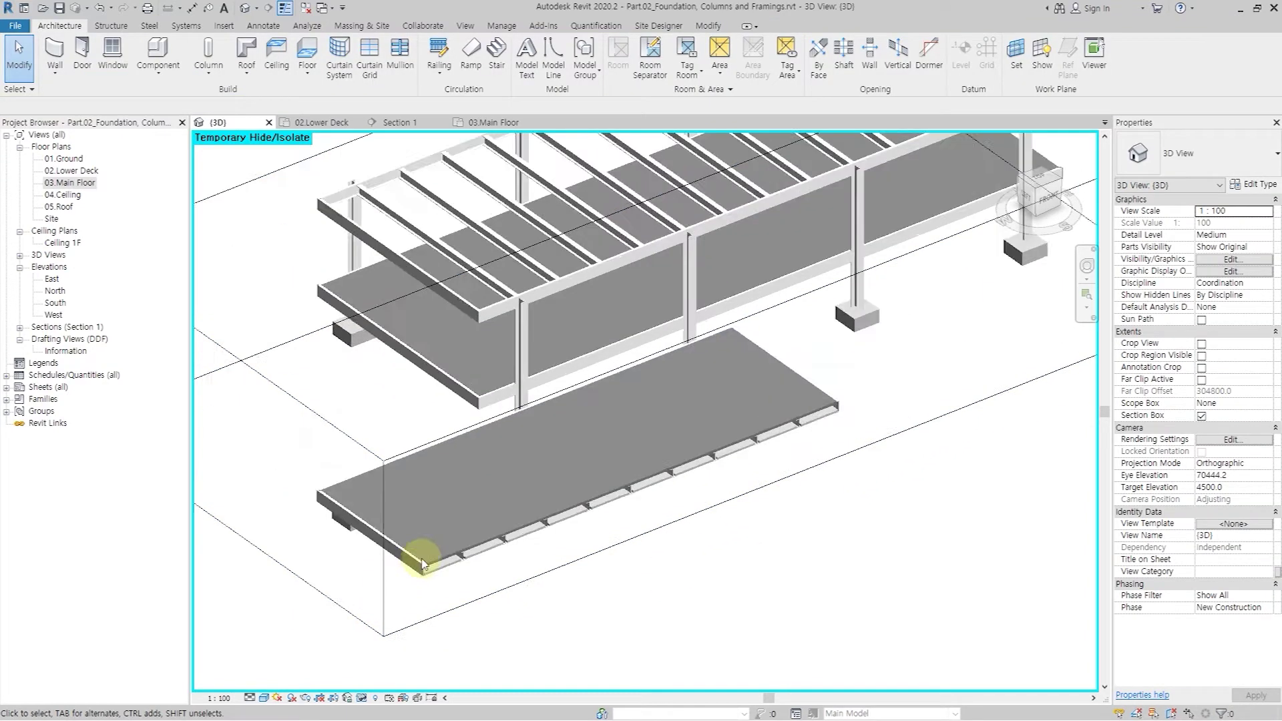
{"action": "middle_click_drag", "start_coordinate": [484, 578], "coordinate": [679, 412], "text": "shift"}
{"action": "scroll", "coordinate": [492, 567], "scroll_direction": "down", "scroll_amount": 3}
{"action": "scroll", "coordinate": [944, 372], "scroll_direction": "up", "scroll_amount": 4}
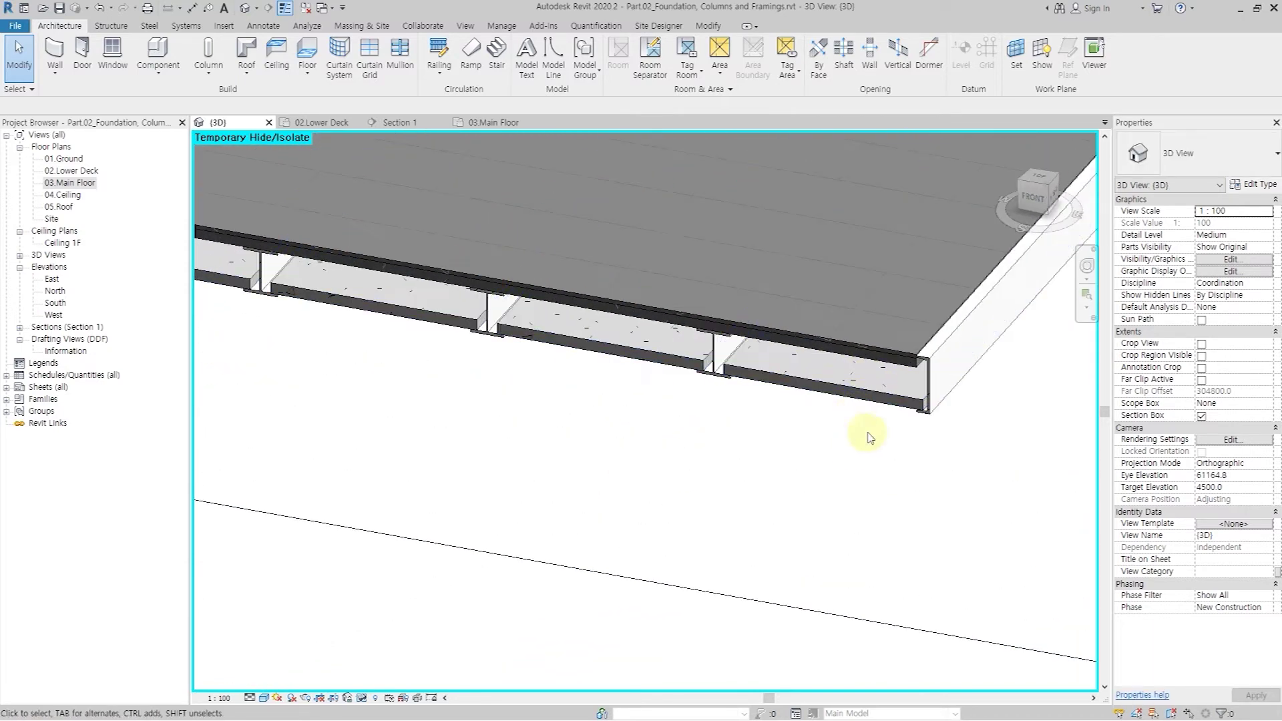
Step: Turn off the section box and open the 05.Roof floor plan
{"action": "left_click", "coordinate": [1201, 417]}
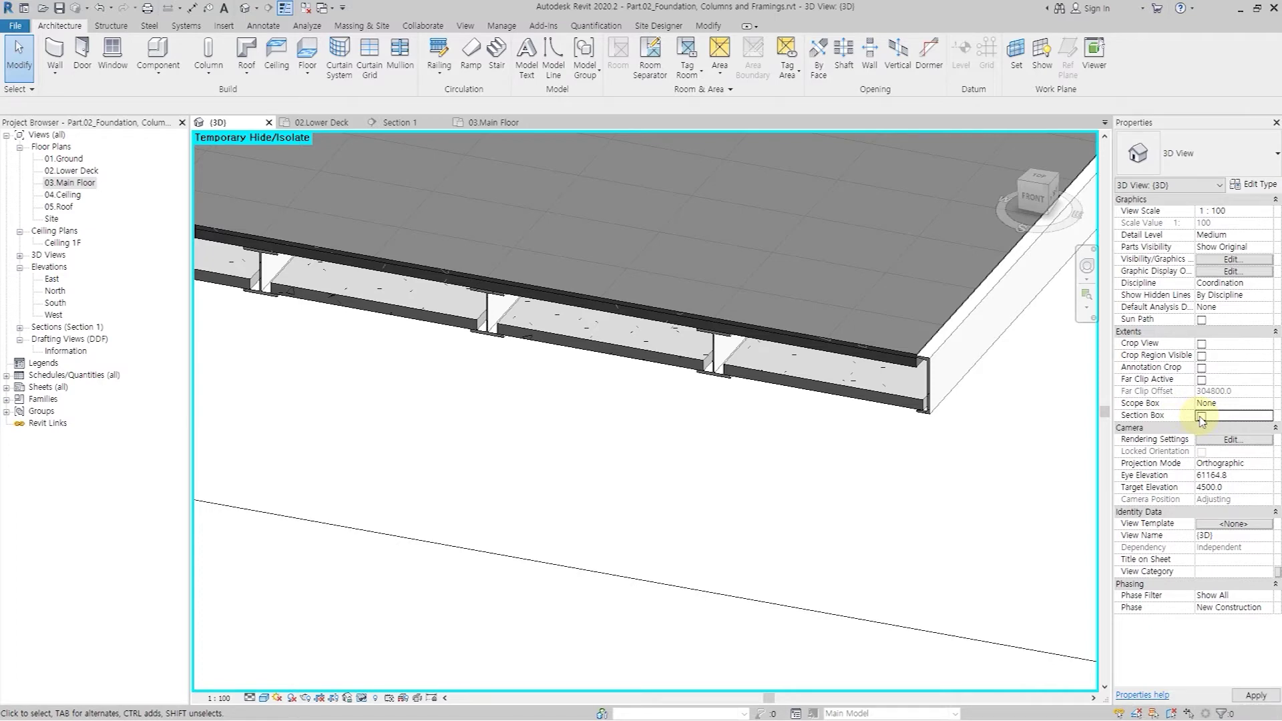
{"action": "scroll", "coordinate": [767, 592], "scroll_direction": "down", "scroll_amount": 6}
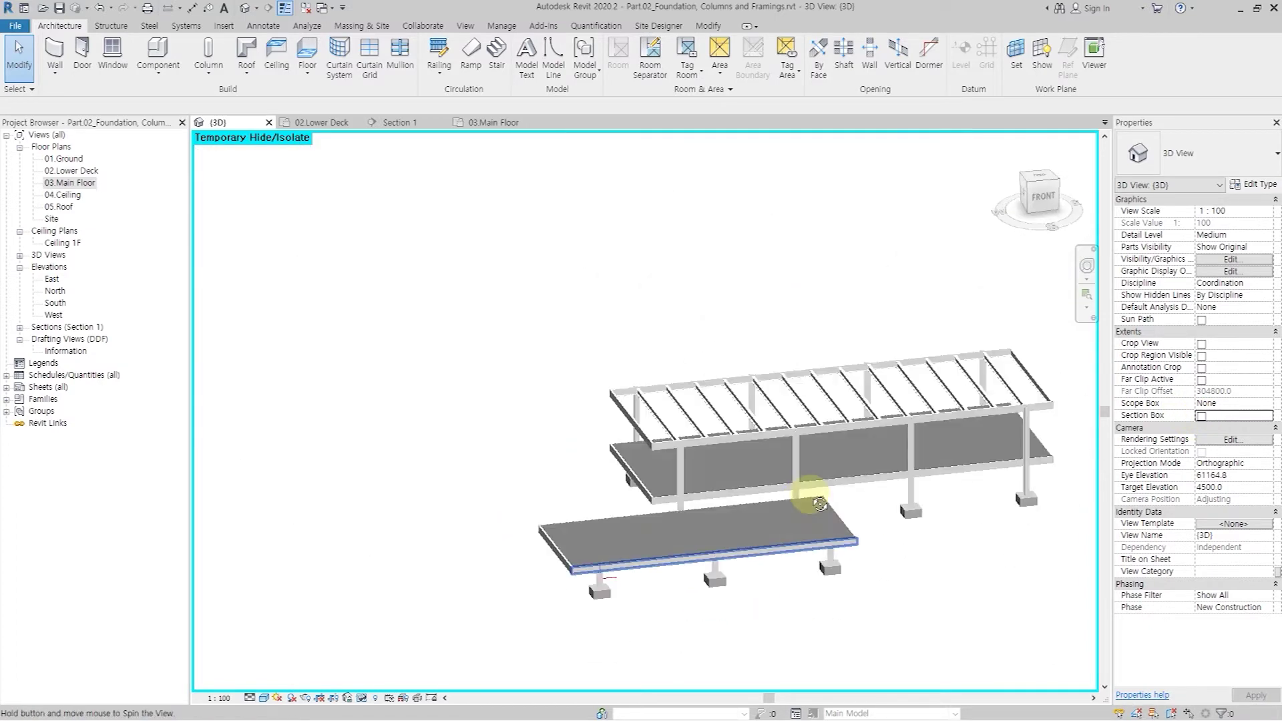
{"action": "scroll", "coordinate": [710, 497], "scroll_direction": "up", "scroll_amount": 2}
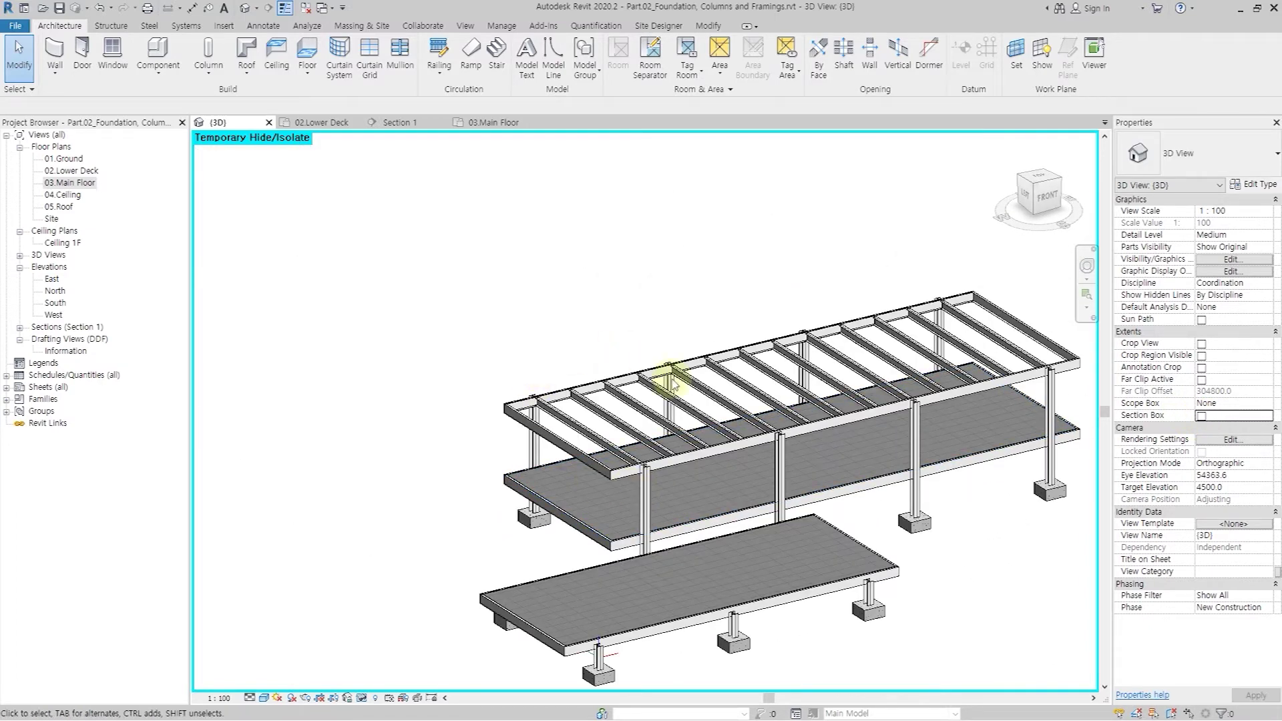
{"action": "double_click", "coordinate": [63, 208]}
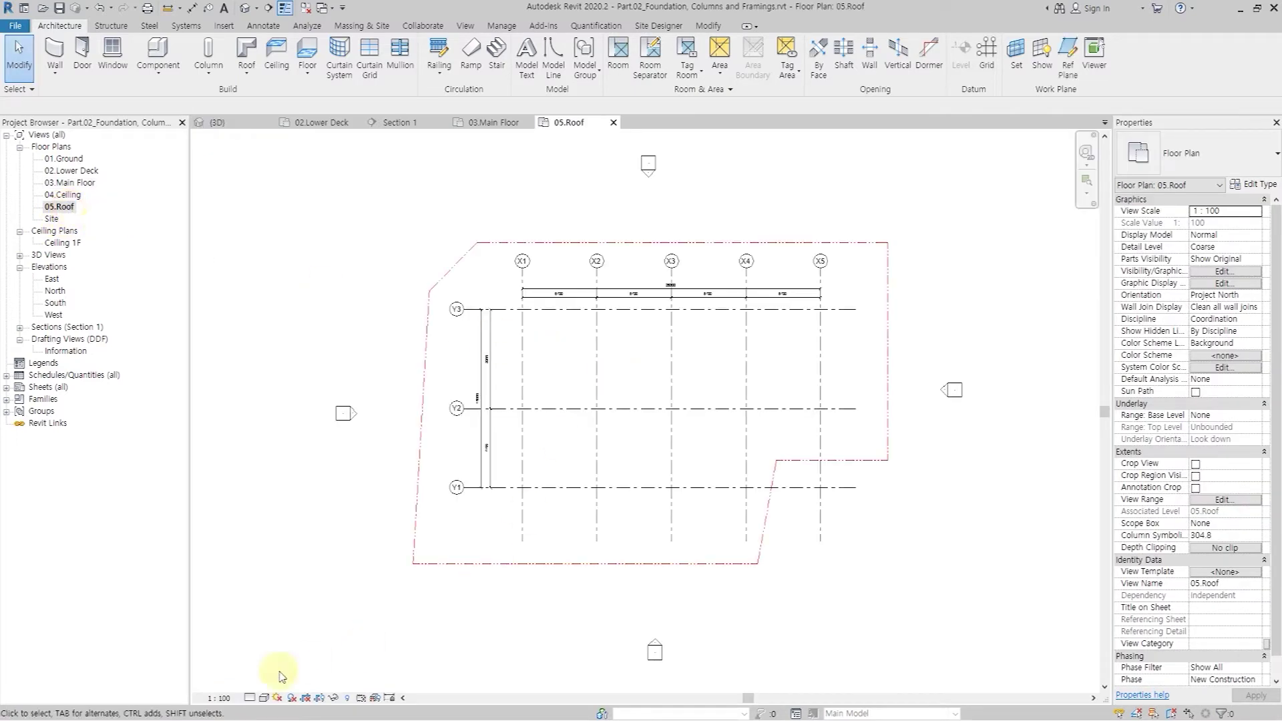
Step: Set the 05.Roof plan to Fine detail with a -500 view depth offset
{"action": "left_click", "coordinate": [262, 695]}
{"action": "left_click", "coordinate": [271, 683]}
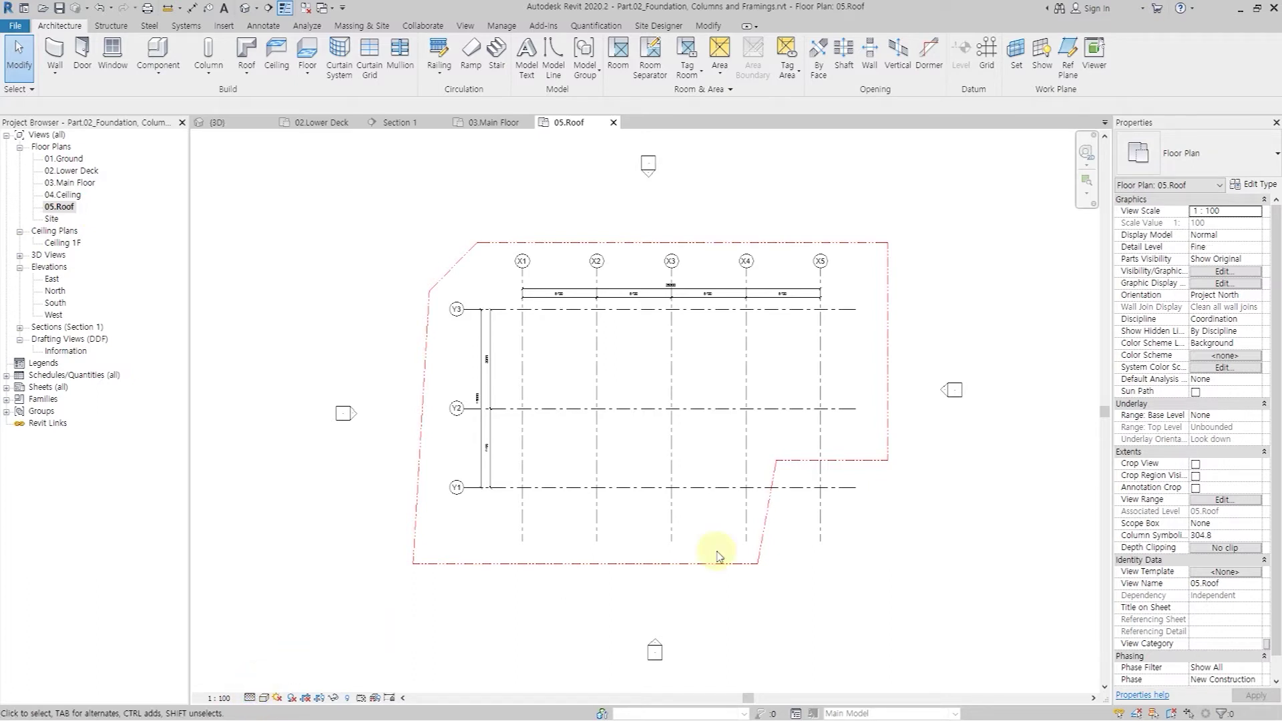
{"action": "left_click", "coordinate": [1223, 499]}
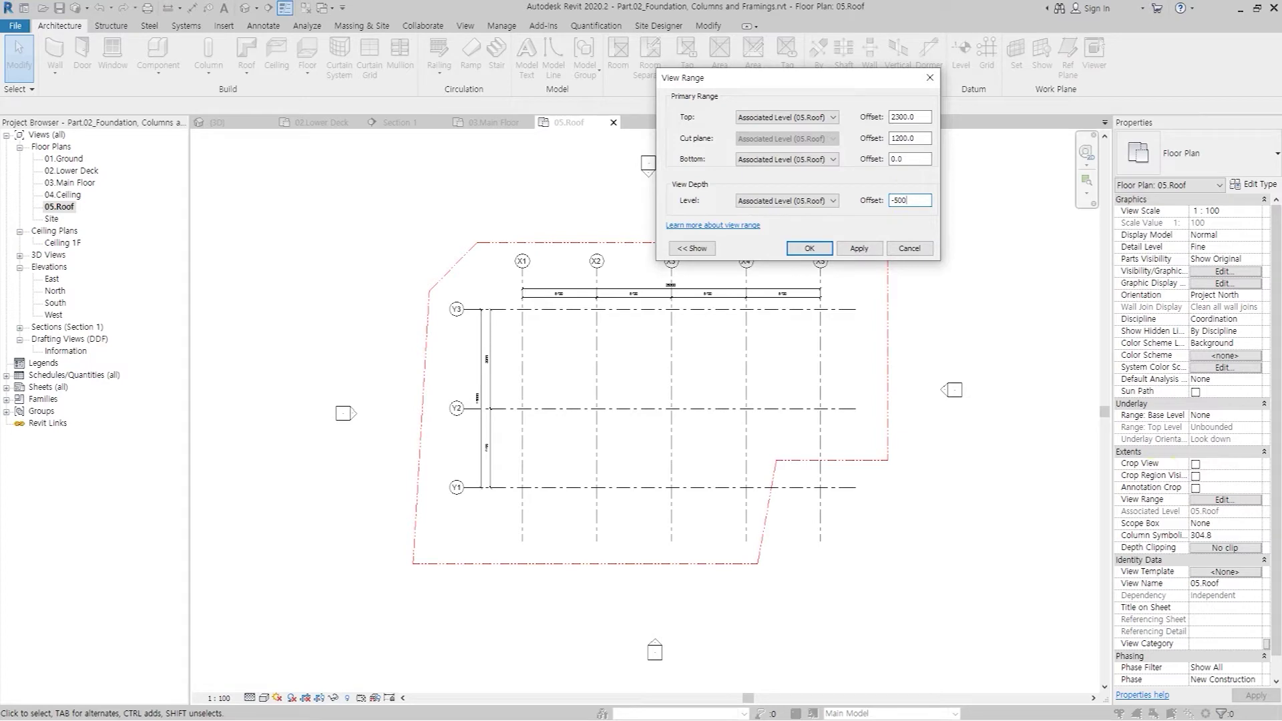
{"action": "key", "text": "Return"}
{"action": "scroll", "coordinate": [750, 357], "scroll_direction": "up", "scroll_amount": 5}
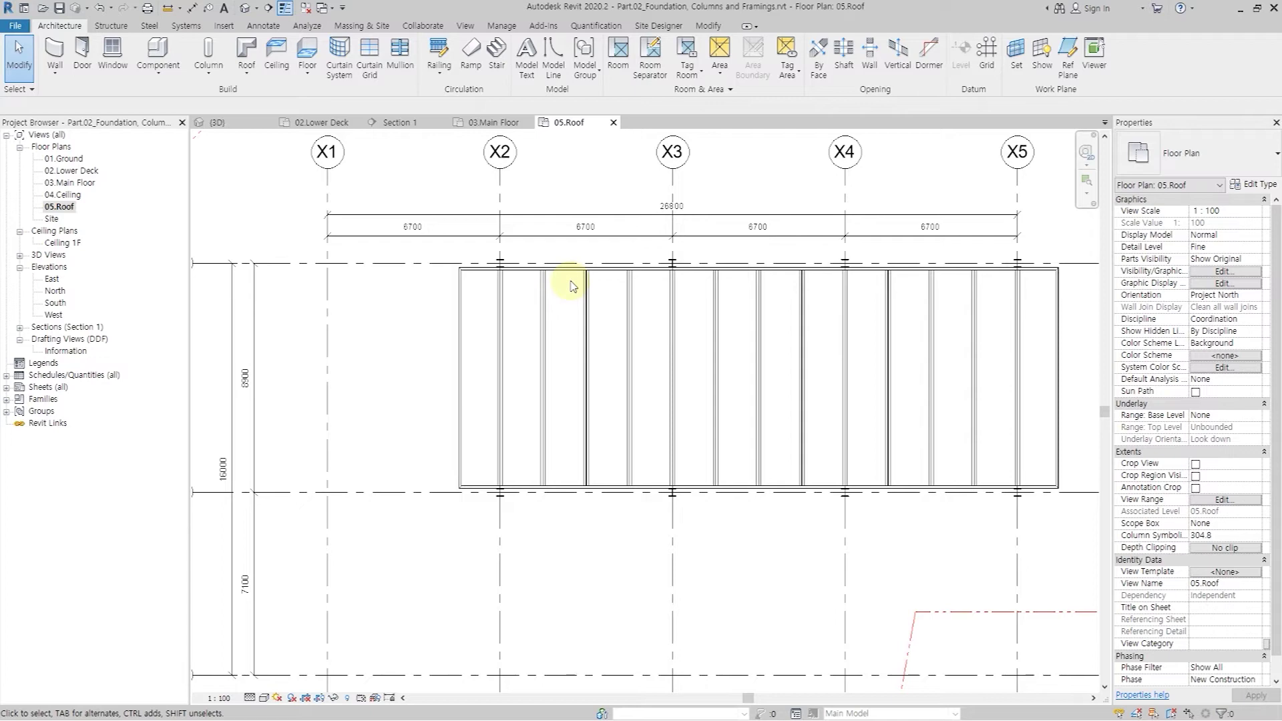
{"action": "left_click", "coordinate": [164, 73]}
Step: Load DDF_Precast Concrete Channel Slab.rfa and place one channel slab near grid X1
{"action": "left_click", "coordinate": [176, 98]}
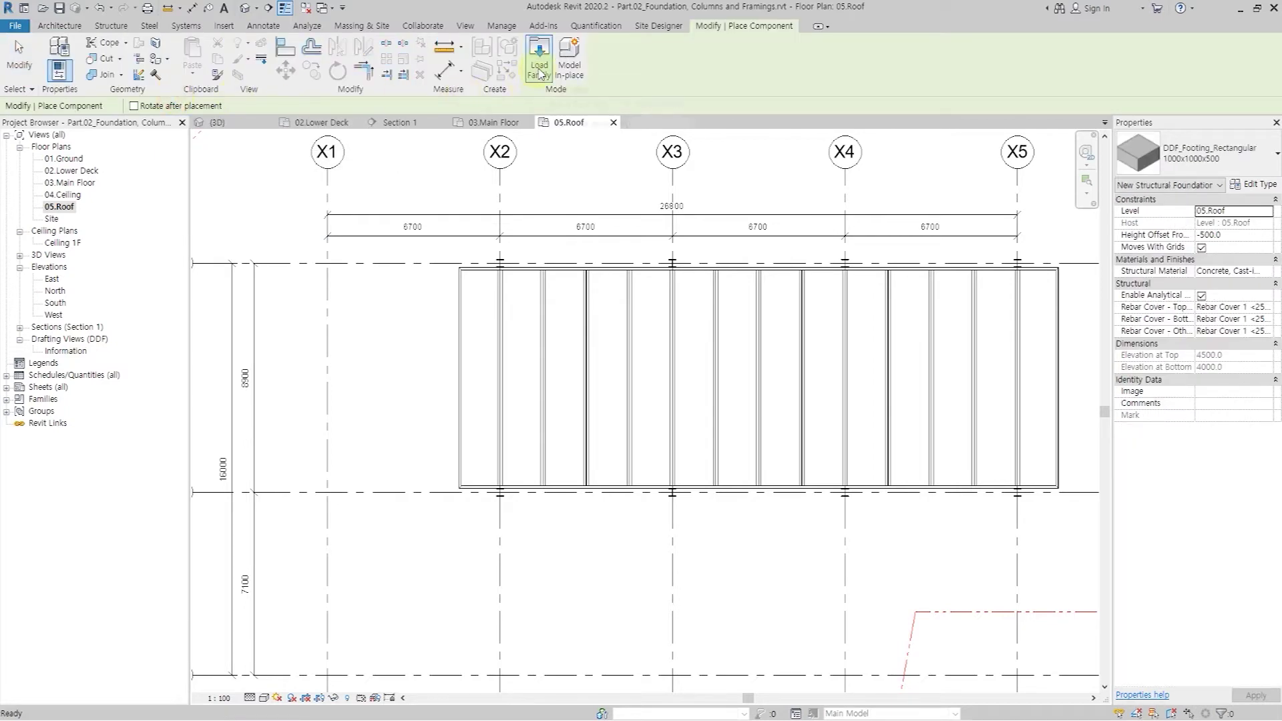
{"action": "left_click", "coordinate": [540, 72]}
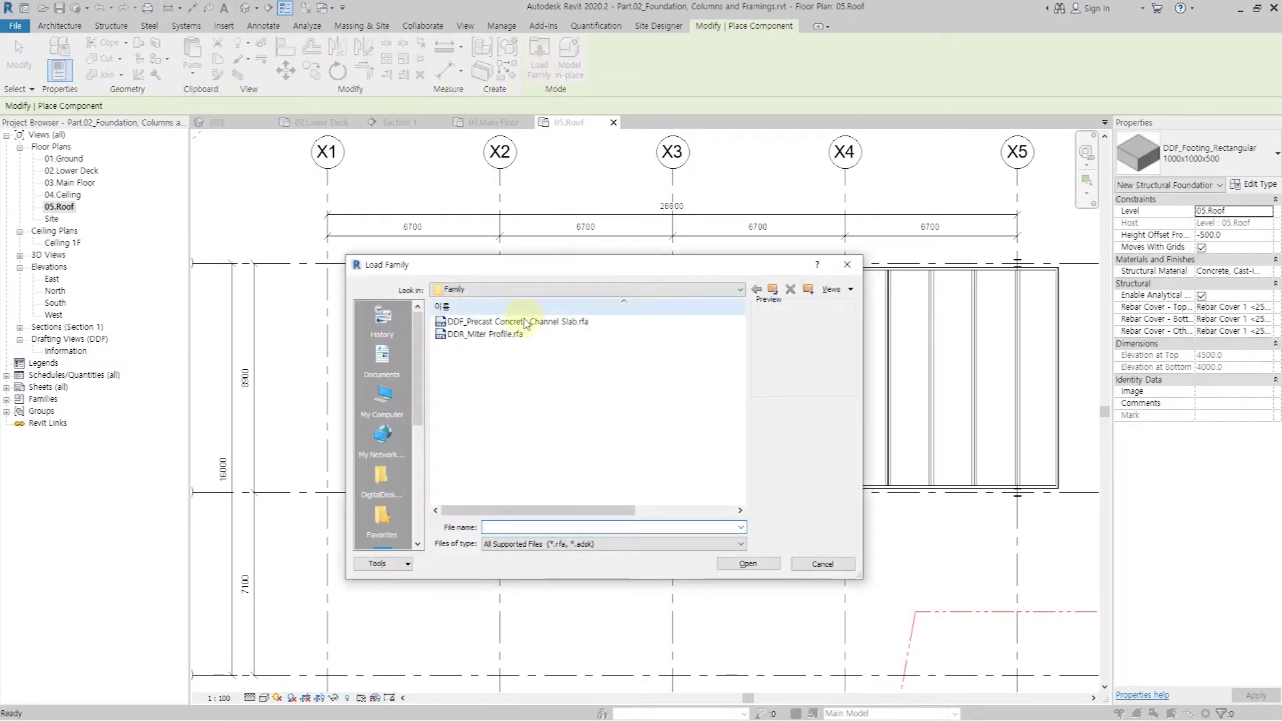
{"action": "left_click", "coordinate": [525, 323]}
{"action": "left_click", "coordinate": [748, 564]}
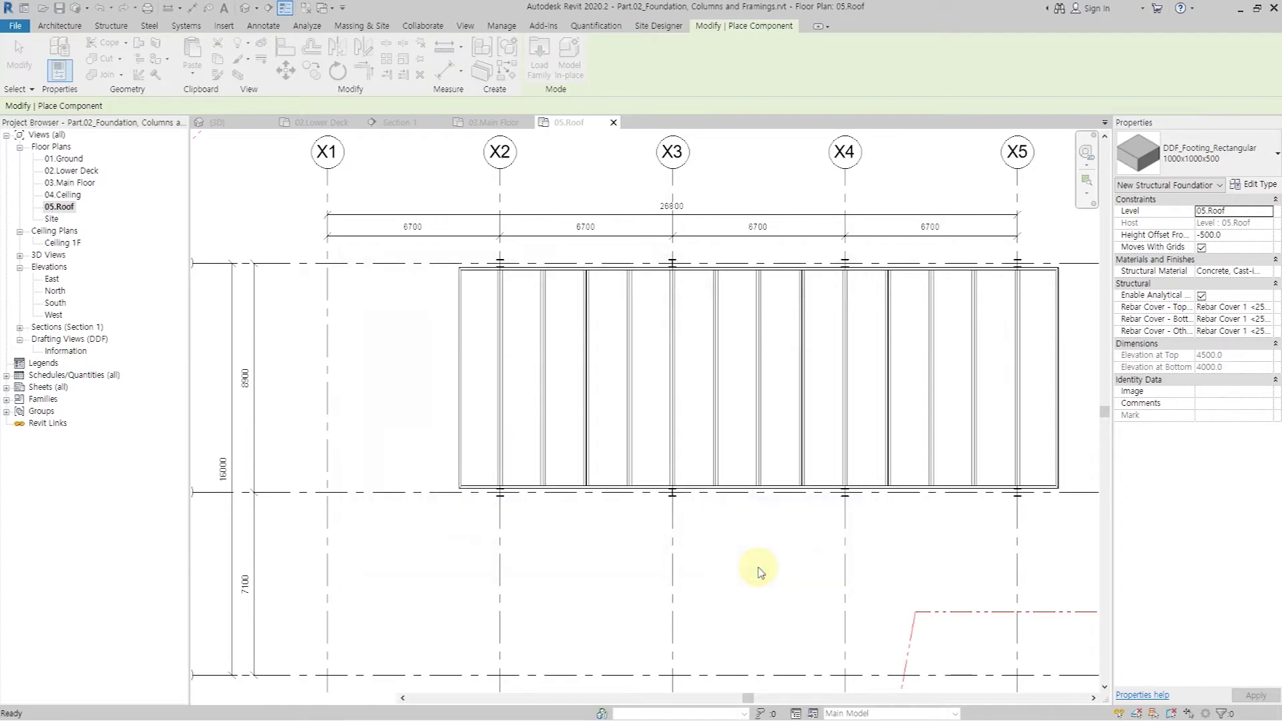
{"action": "scroll", "coordinate": [417, 279], "scroll_direction": "up", "scroll_amount": 3}
{"action": "left_click", "coordinate": [430, 280]}
{"action": "scroll", "coordinate": [430, 267], "scroll_direction": "up", "scroll_amount": 2}
{"action": "key", "text": "Escape"}
{"action": "key", "text": "Escape"}
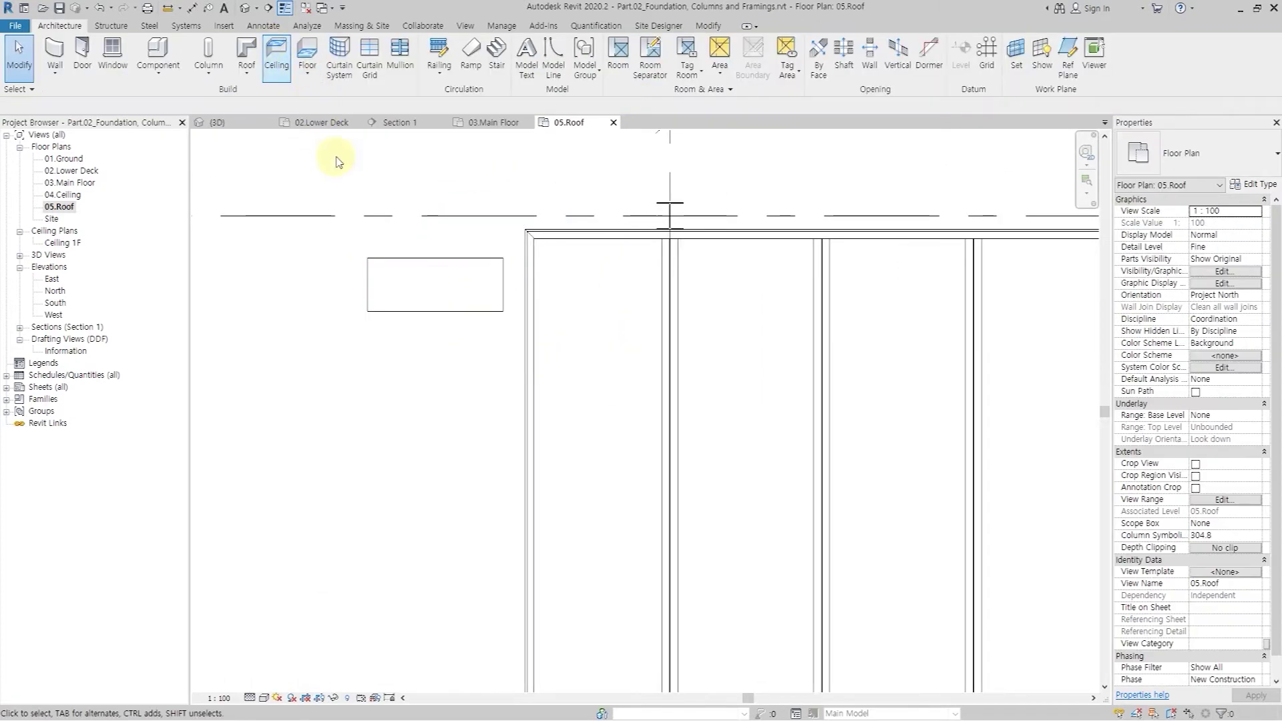
Step: Inspect the placed channel slab in the 3D view, then return to 05.Roof
{"action": "left_click", "coordinate": [246, 8]}
{"action": "left_click", "coordinate": [480, 414]}
{"action": "scroll", "coordinate": [477, 427], "scroll_direction": "up", "scroll_amount": 4}
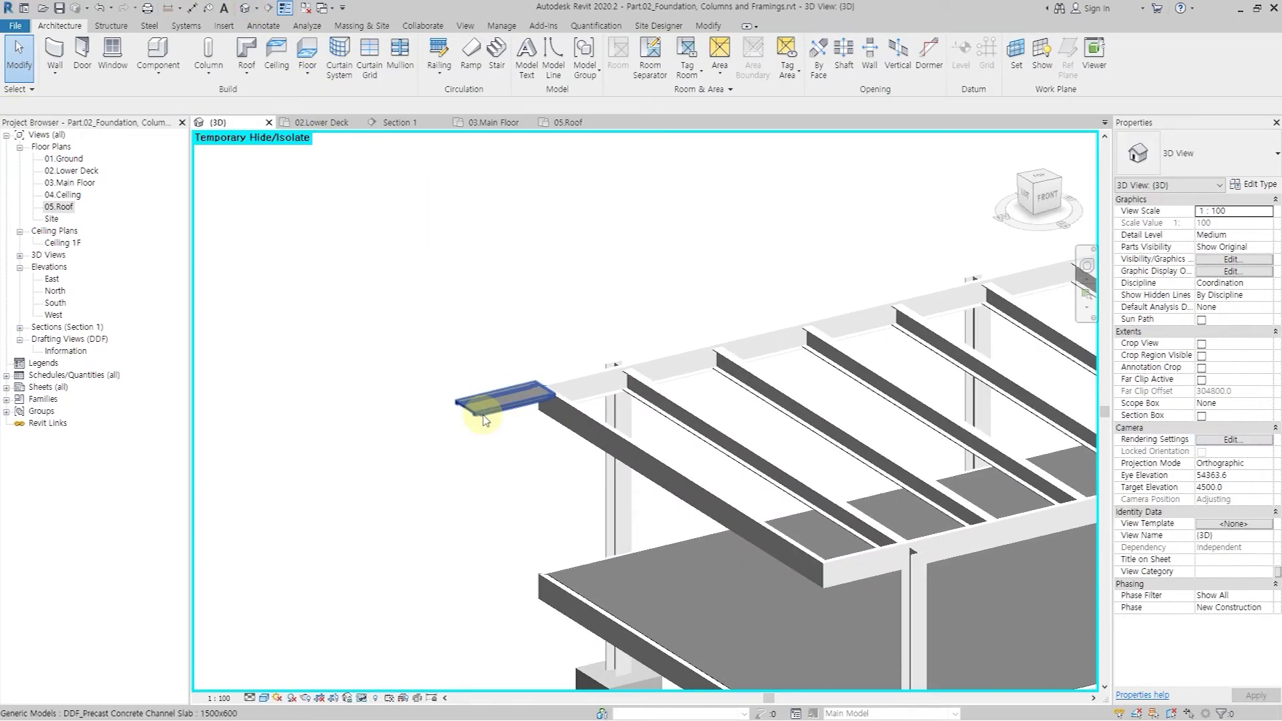
{"action": "middle_click_drag", "start_coordinate": [443, 378], "coordinate": [473, 332], "text": "shift"}
{"action": "scroll", "coordinate": [441, 394], "scroll_direction": "up", "scroll_amount": 5}
{"action": "left_click", "coordinate": [467, 329]}
{"action": "scroll", "coordinate": [423, 306], "scroll_direction": "down", "scroll_amount": 4}
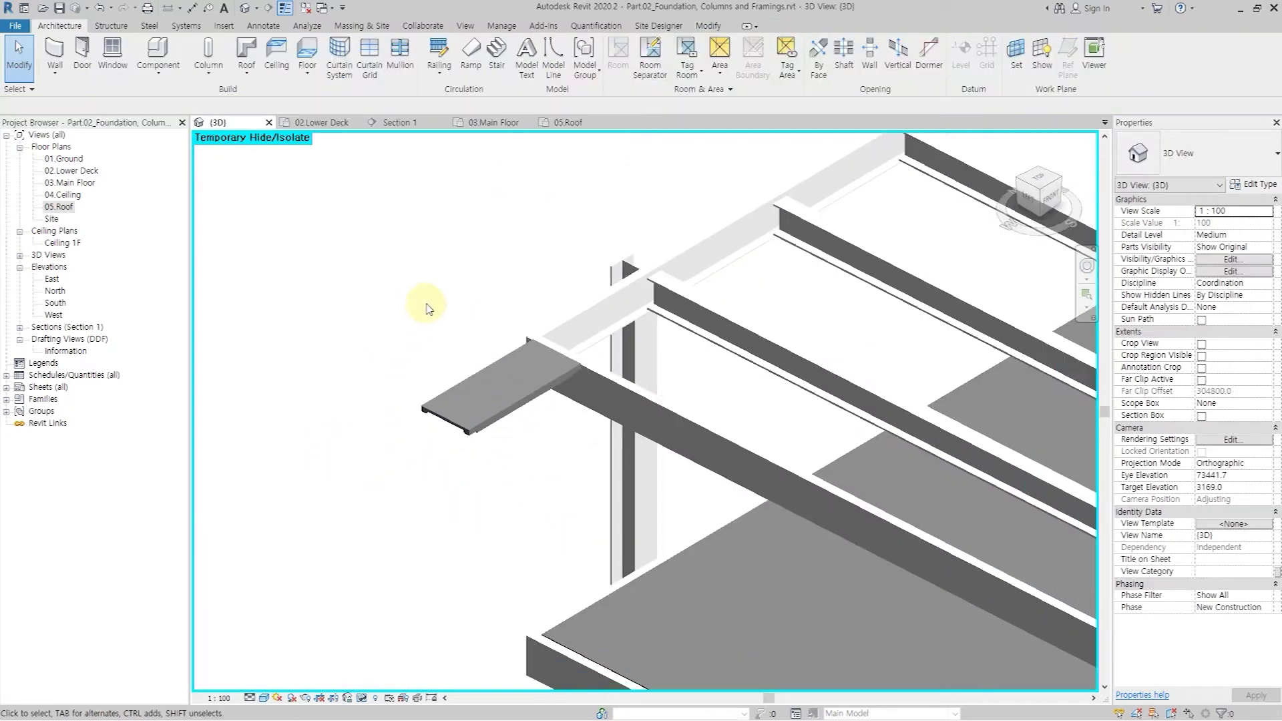
{"action": "left_click", "coordinate": [578, 124]}
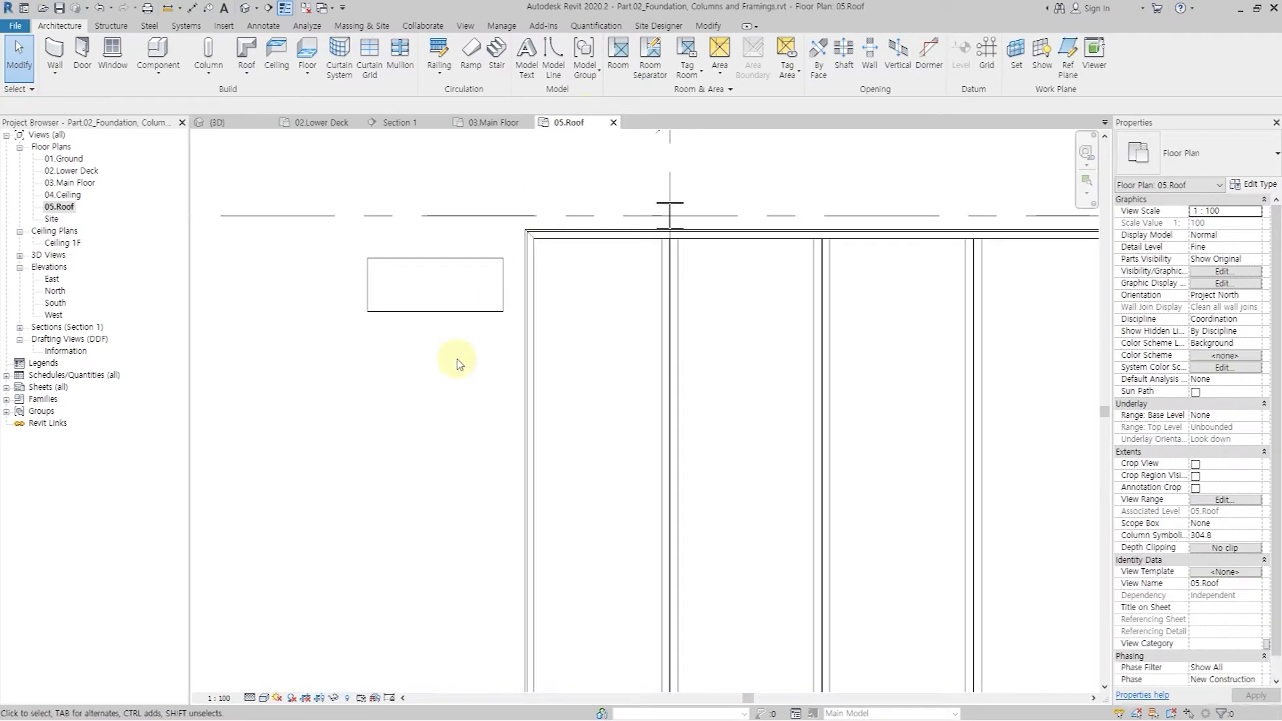
Step: Align the channel slab's first edge to the reference line at the roof framing
{"action": "left_click", "coordinate": [460, 306]}
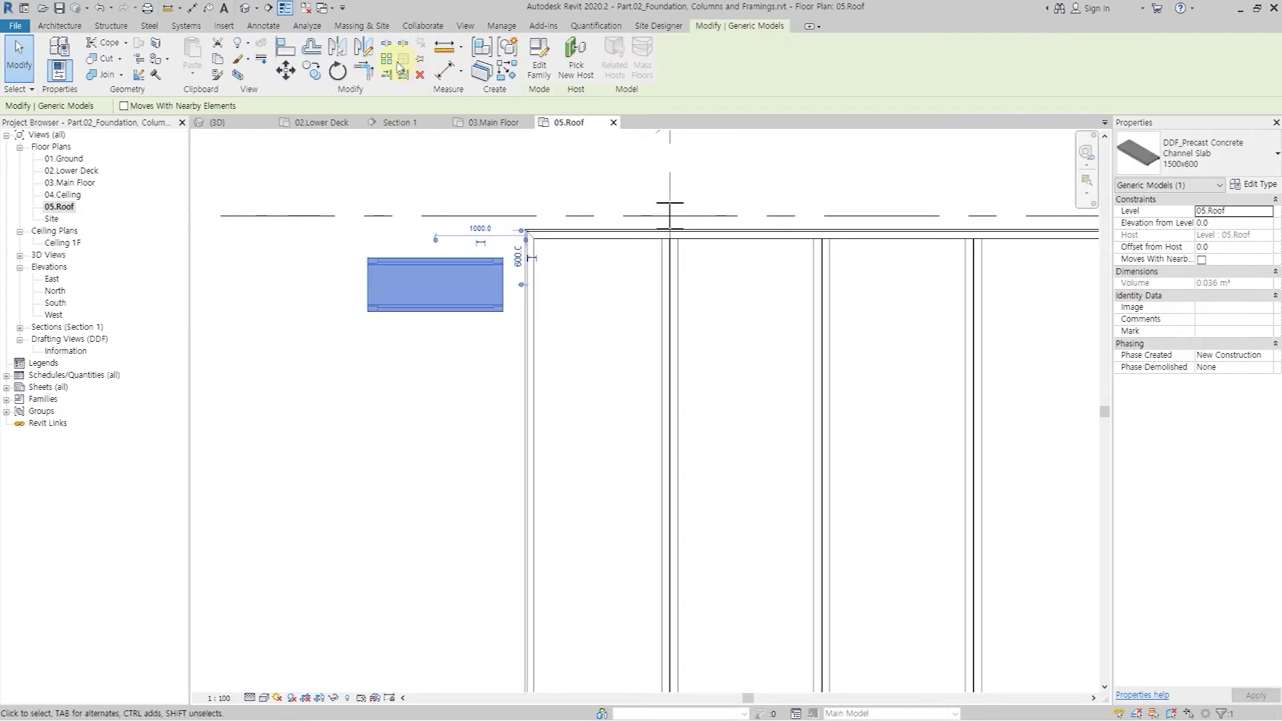
{"action": "left_click", "coordinate": [287, 48]}
{"action": "left_click", "coordinate": [671, 189]}
{"action": "scroll", "coordinate": [511, 274], "scroll_direction": "up", "scroll_amount": 5}
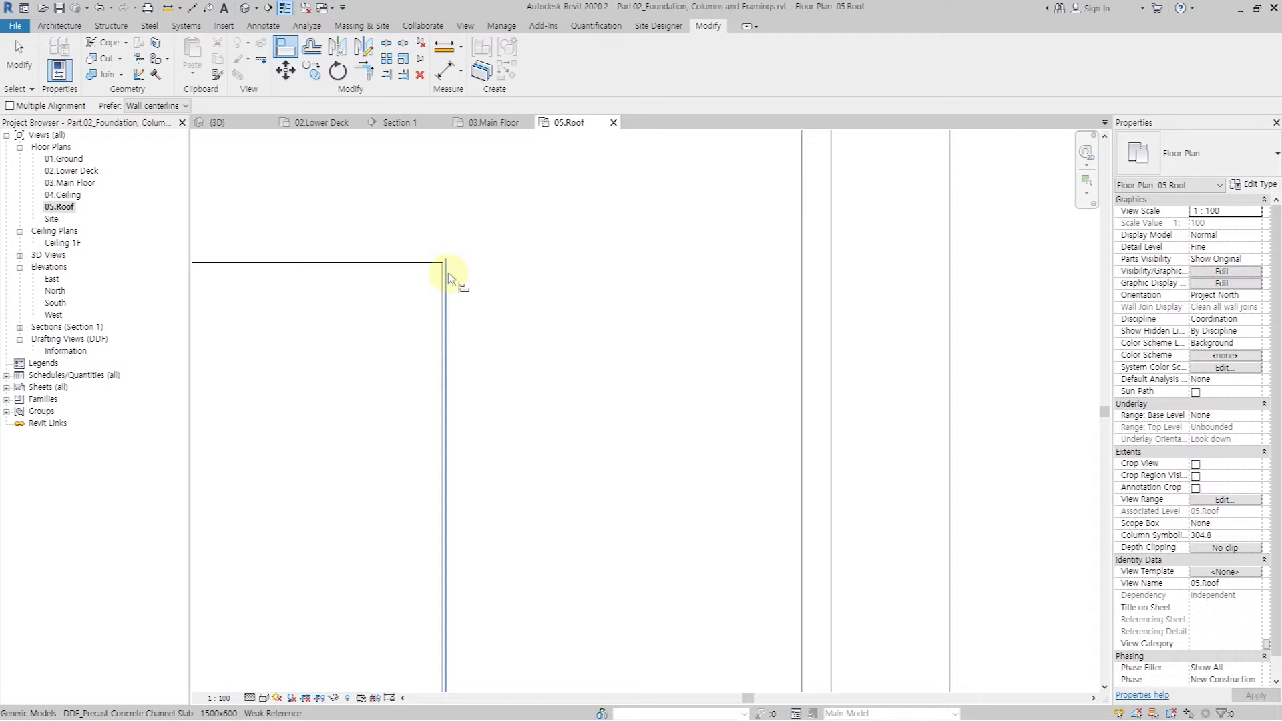
{"action": "left_click", "coordinate": [448, 272]}
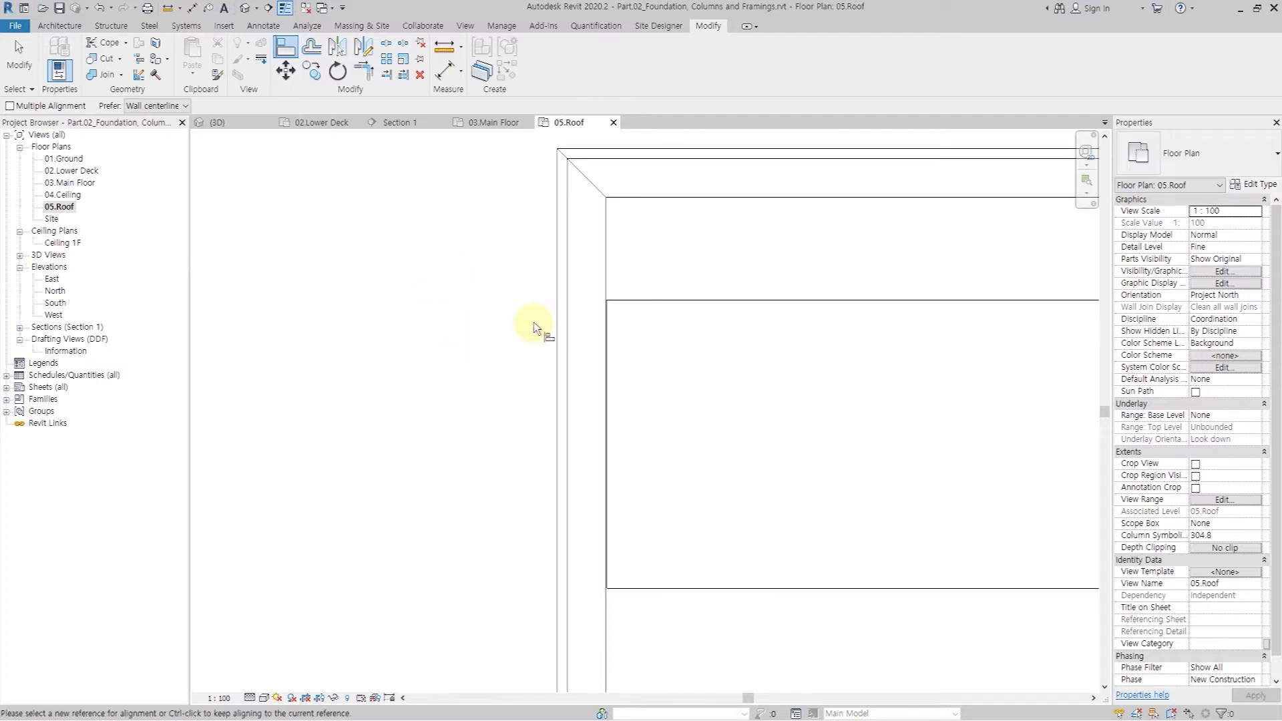
Step: Align the slab's second edge to the other reference line, then select it for arraying
{"action": "left_click", "coordinate": [667, 251]}
{"action": "scroll", "coordinate": [551, 366], "scroll_direction": "down", "scroll_amount": 2}
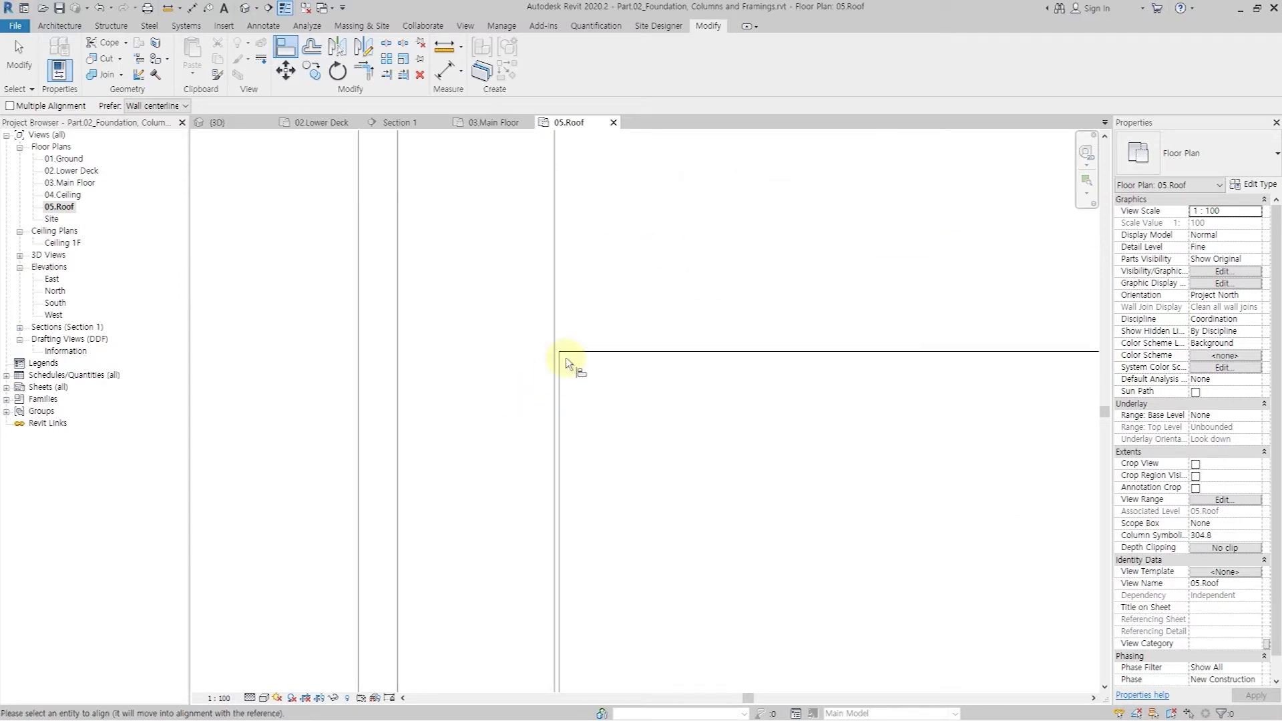
{"action": "left_click", "coordinate": [582, 352]}
{"action": "scroll", "coordinate": [587, 352], "scroll_direction": "down", "scroll_amount": 3}
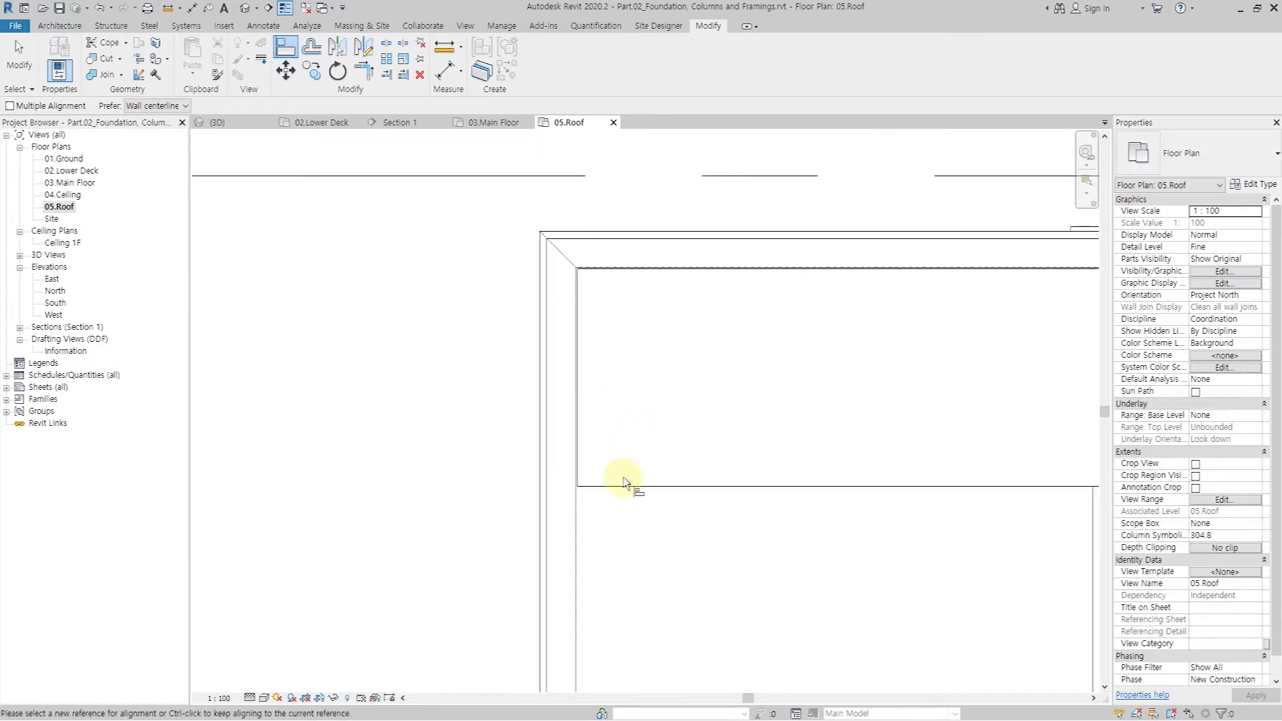
{"action": "key", "text": "Escape"}
{"action": "left_click", "coordinate": [624, 486]}
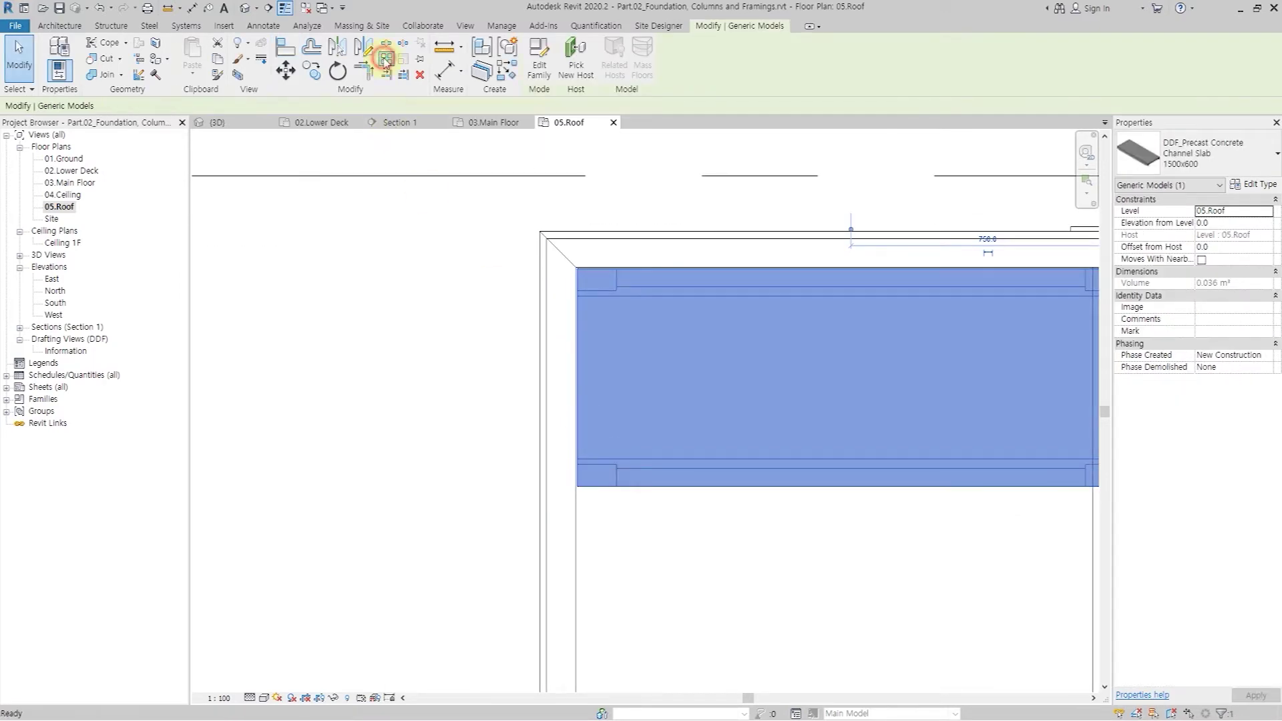
{"action": "left_click", "coordinate": [385, 60]}
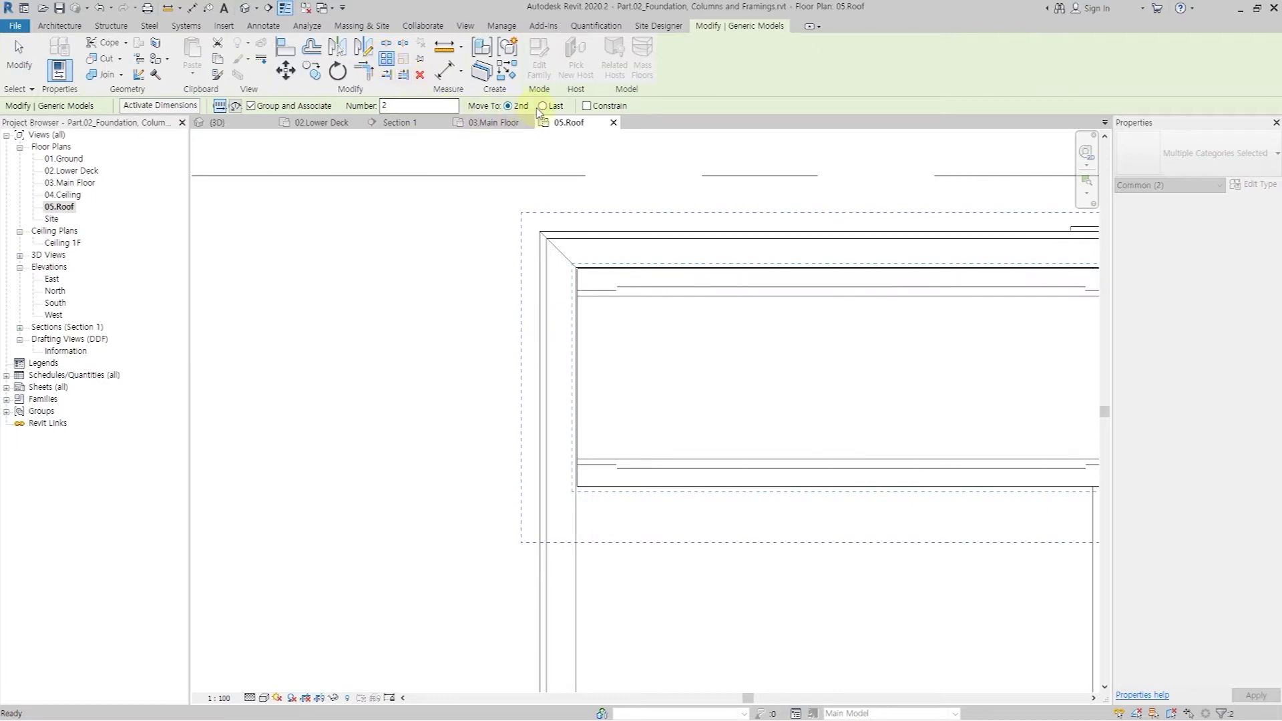
Step: Array the channel slab across the corner bay as 14 copies
{"action": "scroll", "coordinate": [681, 524], "scroll_direction": "up", "scroll_amount": 5}
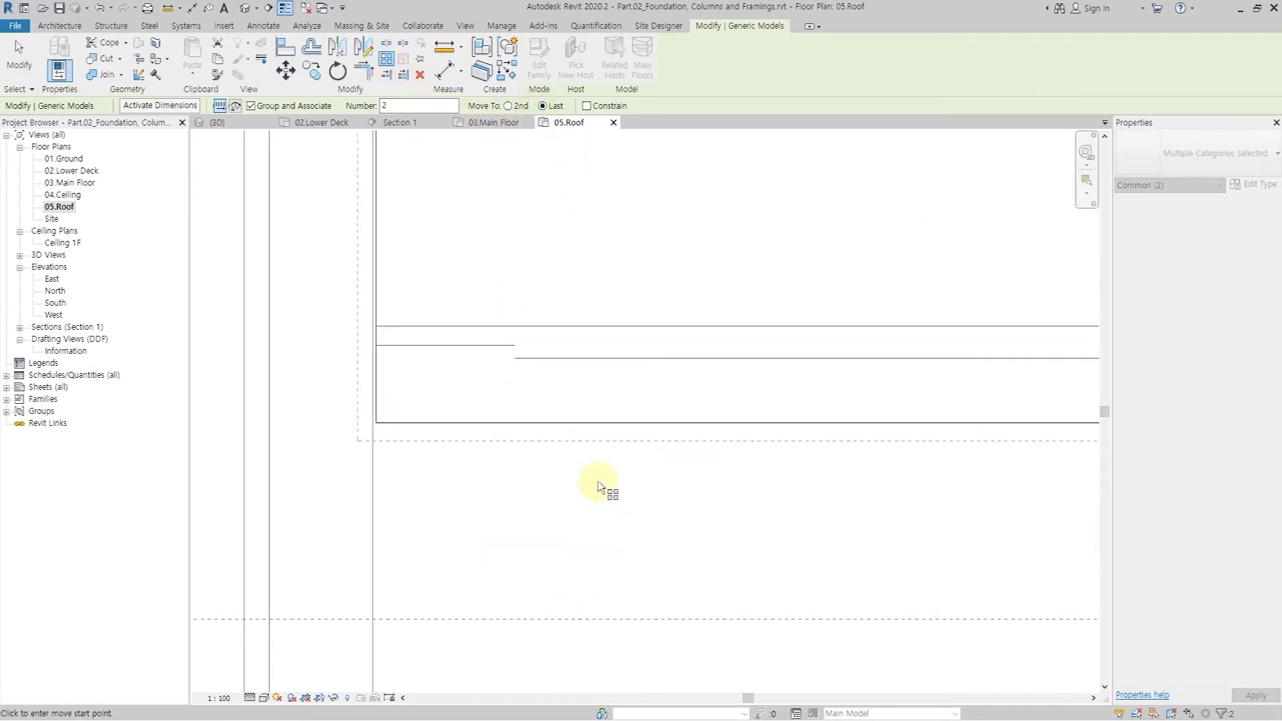
{"action": "left_click", "coordinate": [563, 381]}
{"action": "scroll", "coordinate": [564, 371], "scroll_direction": "down", "scroll_amount": 2}
{"action": "middle_click_drag", "start_coordinate": [564, 372], "coordinate": [576, 257]}
{"action": "scroll", "coordinate": [601, 274], "scroll_direction": "up", "scroll_amount": 5}
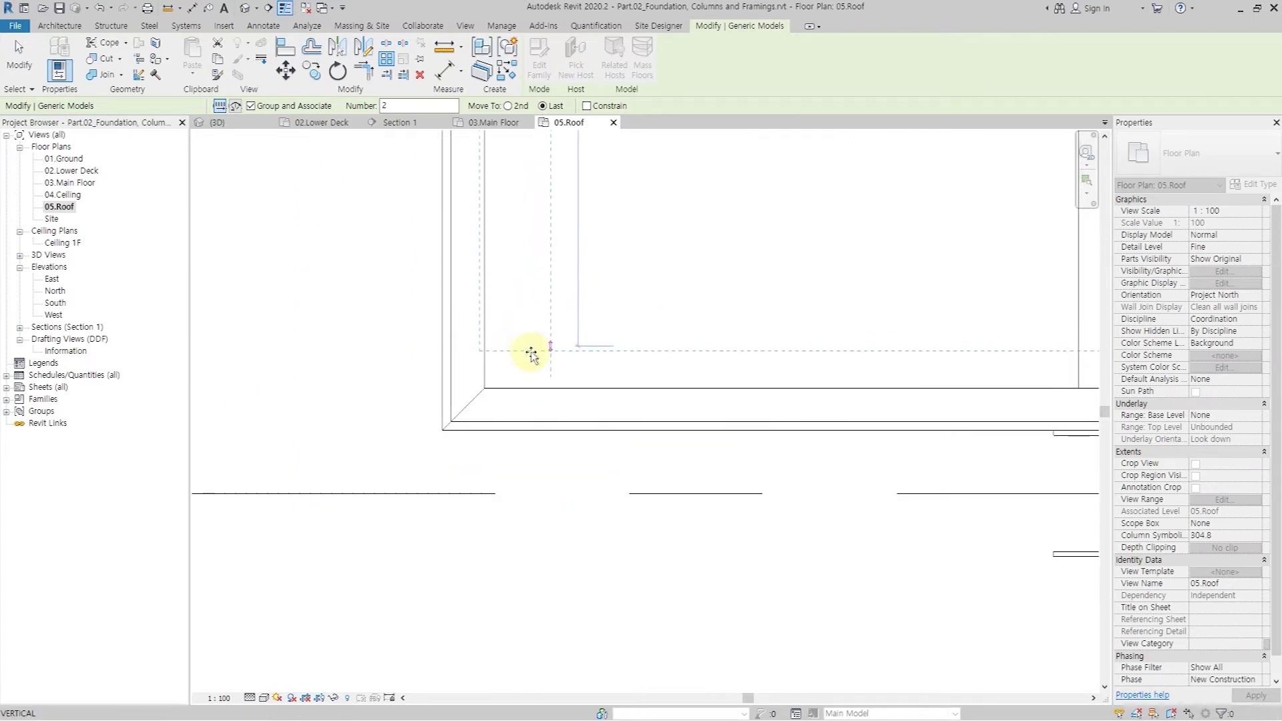
{"action": "left_click", "coordinate": [537, 385]}
{"action": "scroll", "coordinate": [561, 521], "scroll_direction": "down", "scroll_amount": 2}
{"action": "scroll", "coordinate": [562, 521], "scroll_direction": "down", "scroll_amount": 2}
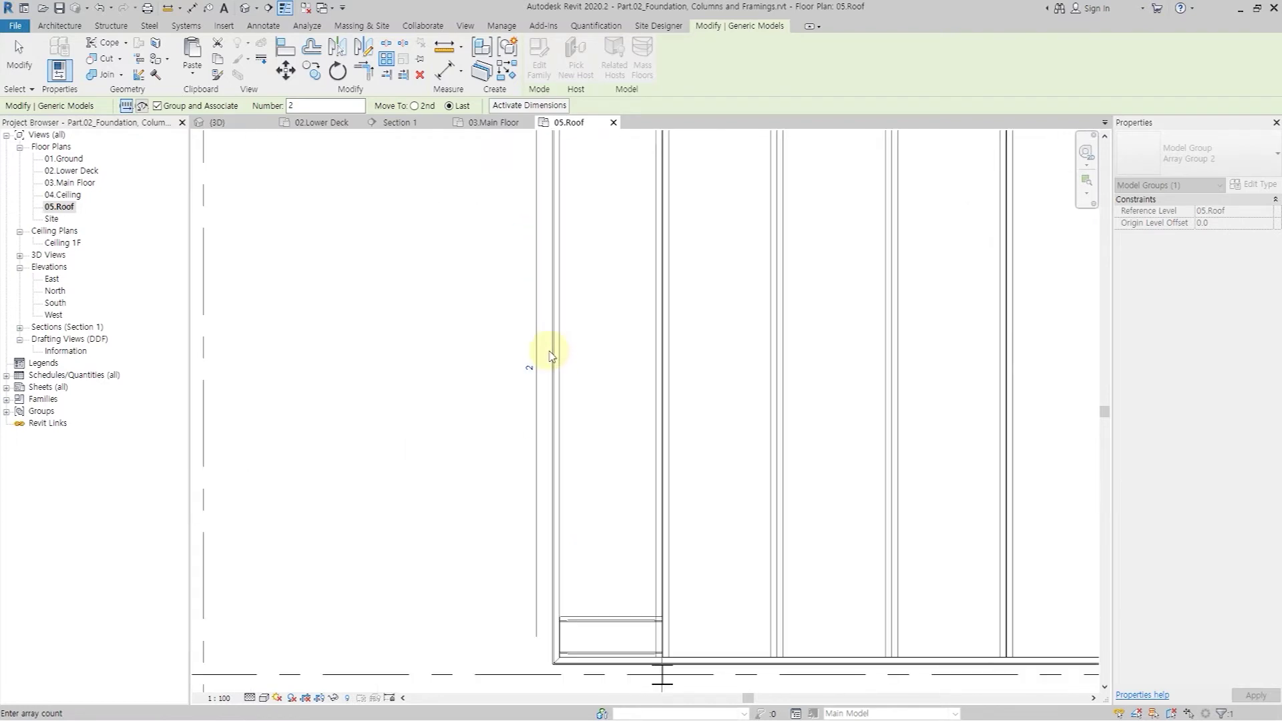
{"action": "scroll", "coordinate": [546, 238], "scroll_direction": "down", "scroll_amount": 1}
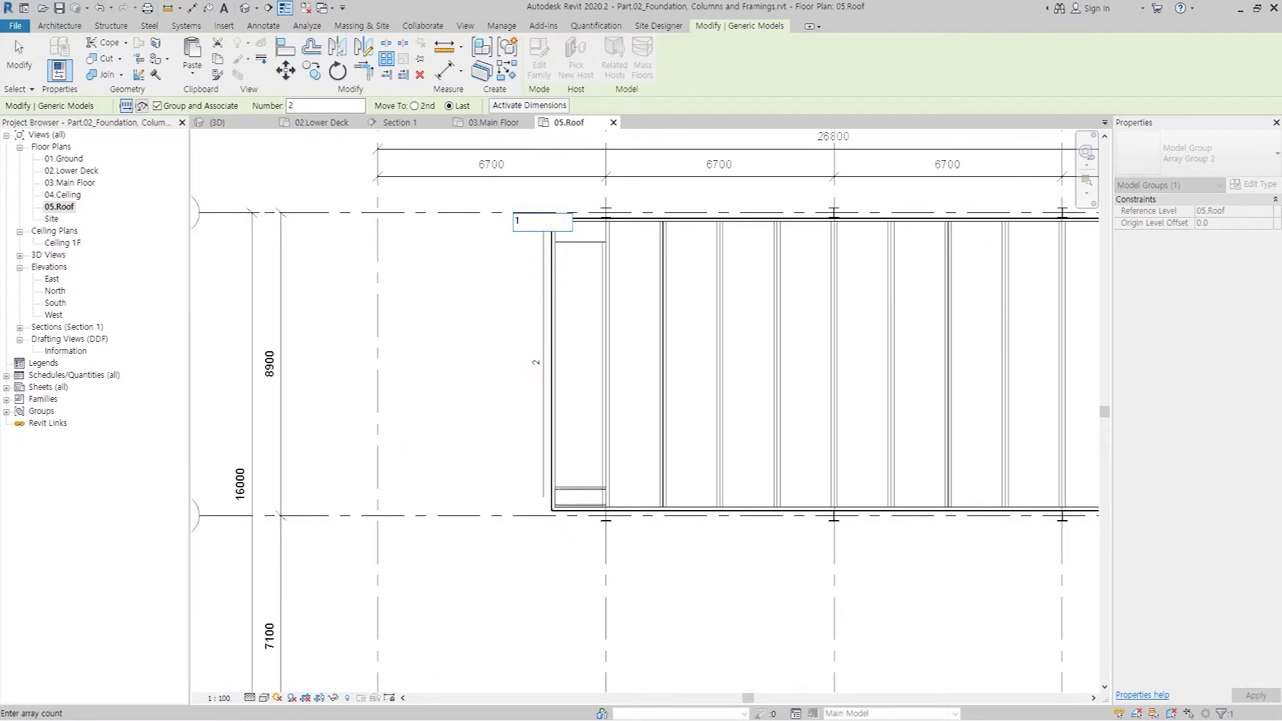
{"action": "type", "text": "14"}
{"action": "key", "text": "Return"}
Step: Group the 14 arrayed slabs as 'Roof set 01'
{"action": "left_click_drag", "start_coordinate": [532, 200], "coordinate": [637, 542]}
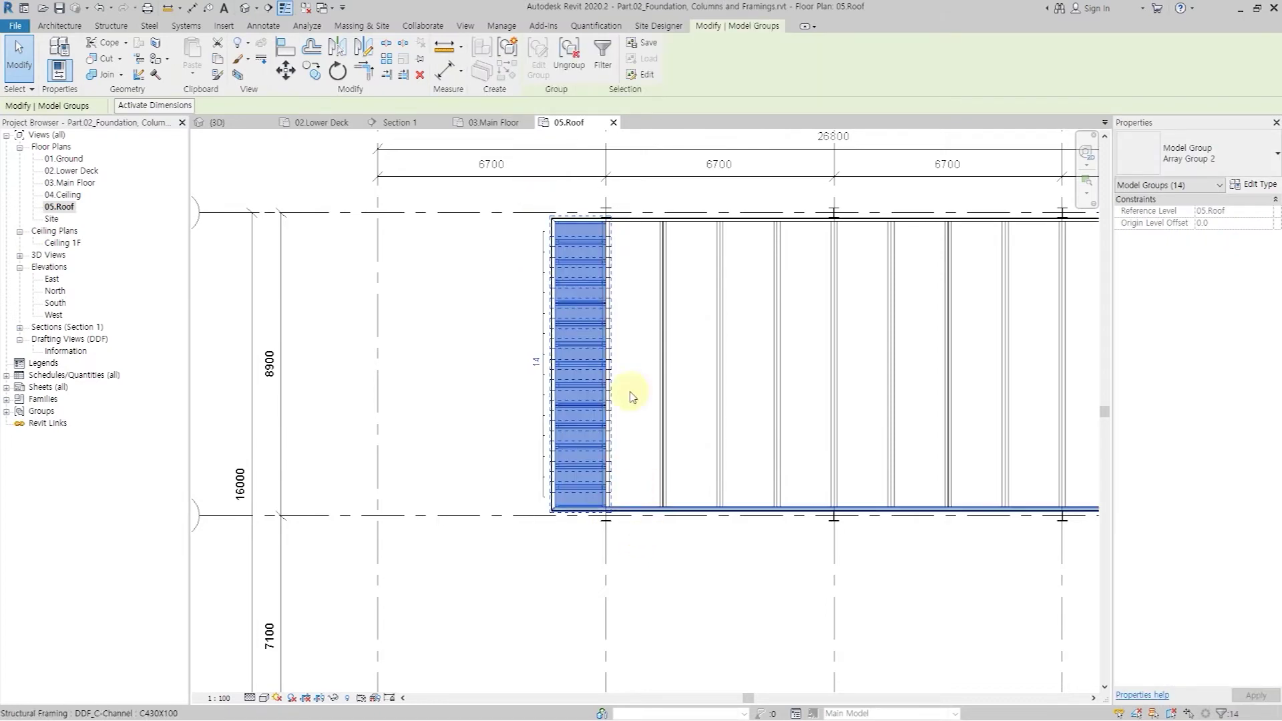
{"action": "left_click", "coordinate": [509, 52]}
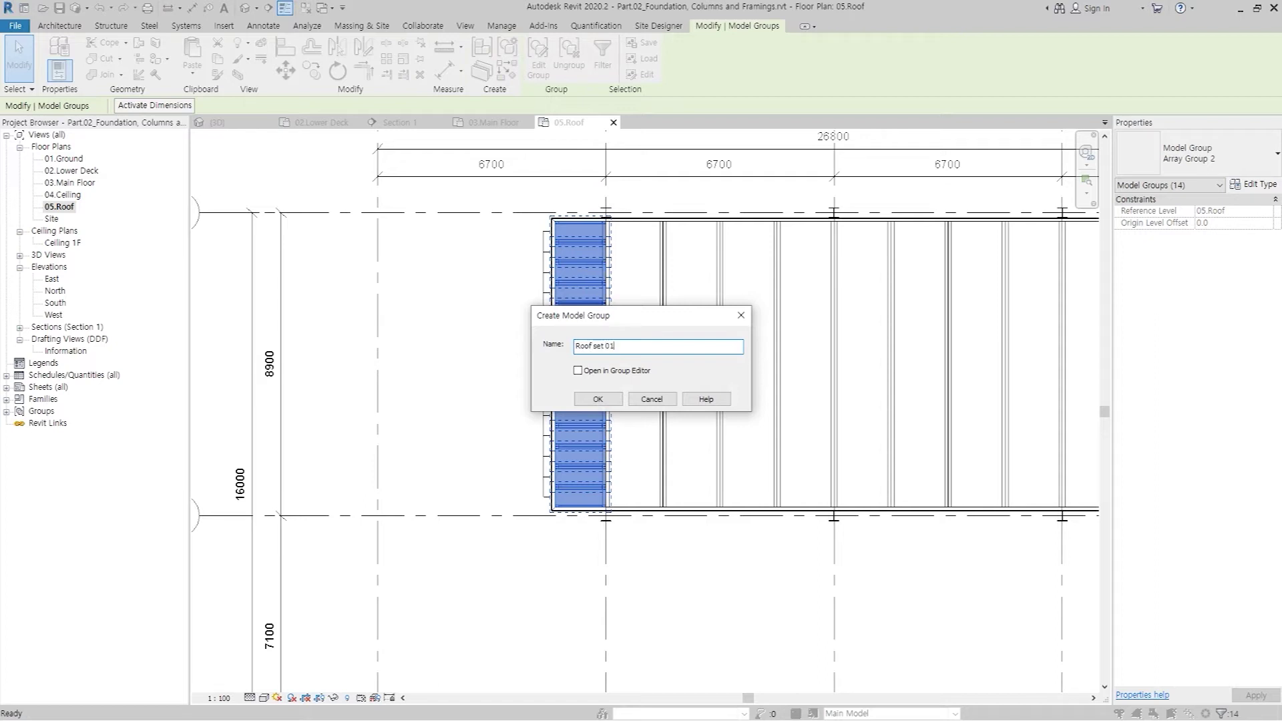
{"action": "left_click", "coordinate": [598, 399]}
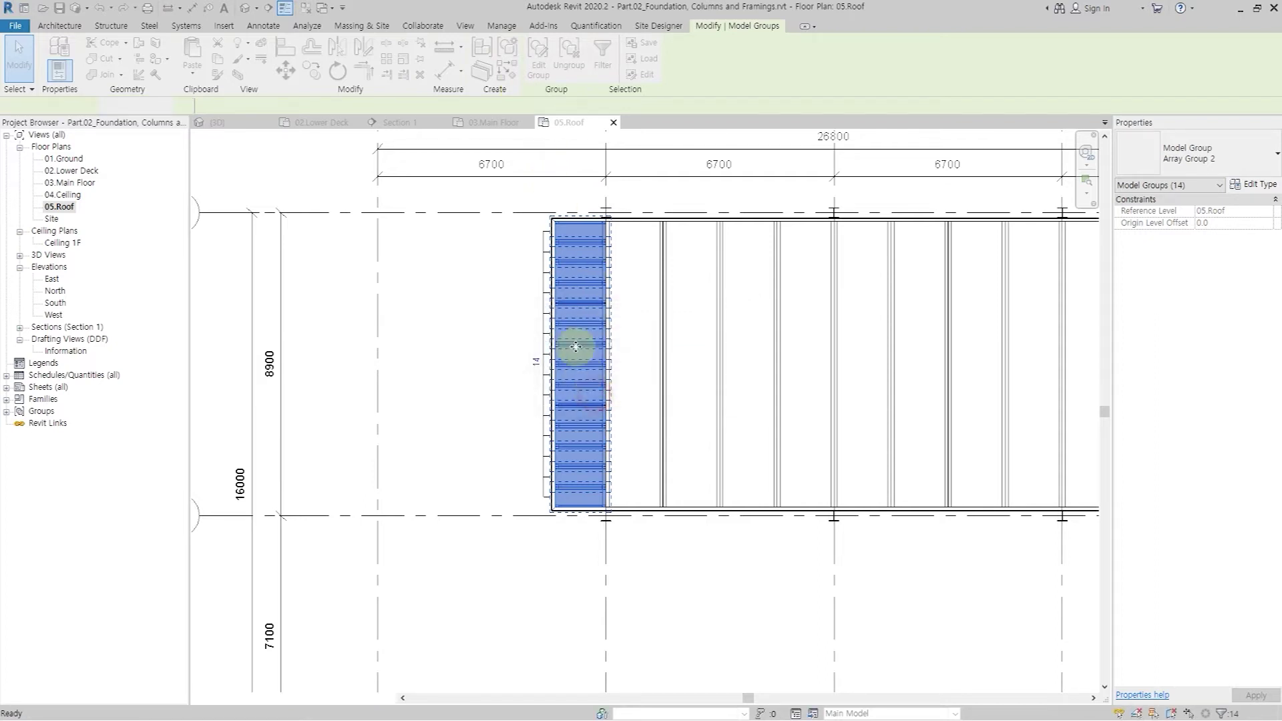
{"action": "left_click", "coordinate": [504, 261]}
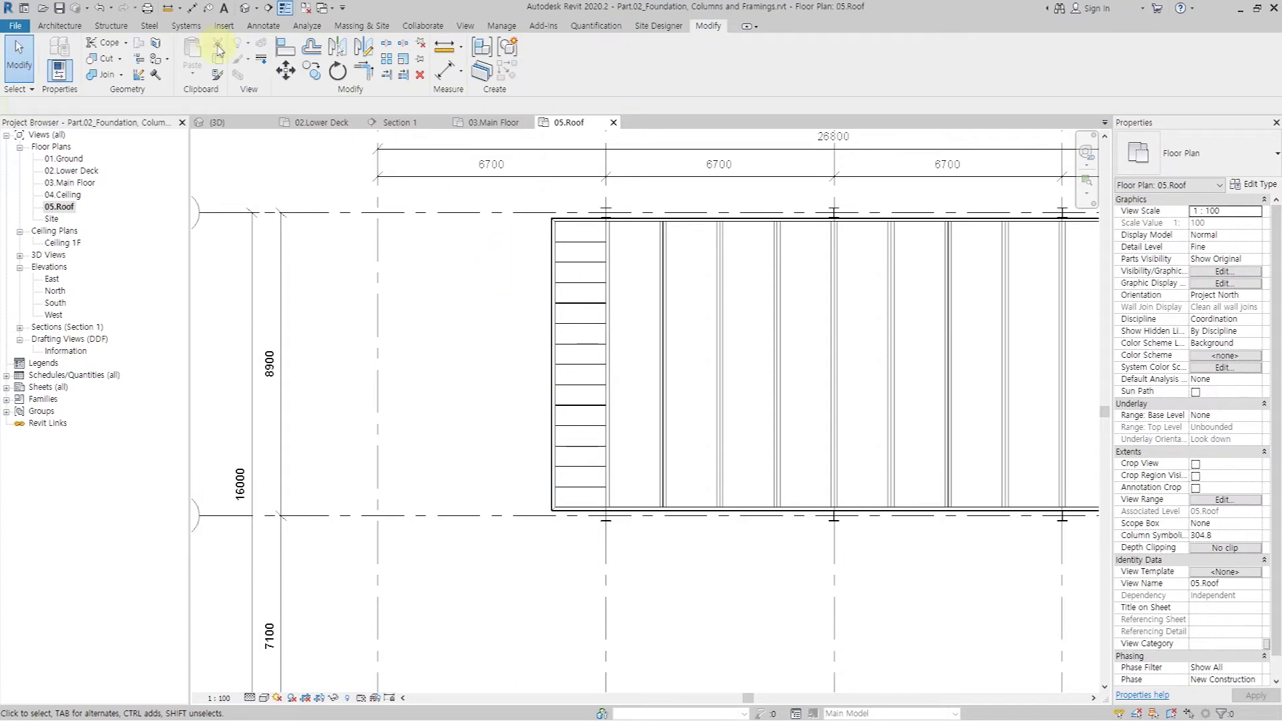
Step: Place a precast channel slab in the second bay and change its type to 1675x600
{"action": "left_click", "coordinate": [60, 27]}
{"action": "left_click", "coordinate": [158, 72]}
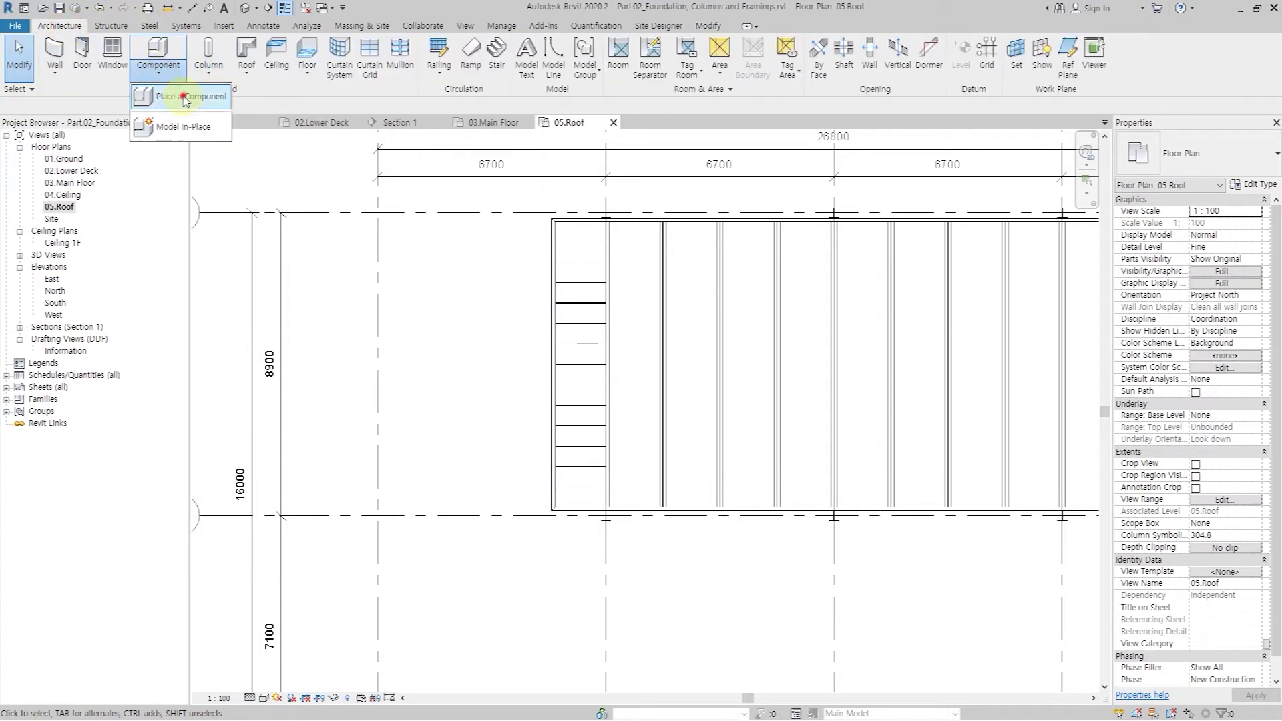
{"action": "left_click", "coordinate": [183, 99]}
{"action": "scroll", "coordinate": [638, 231], "scroll_direction": "up", "scroll_amount": 3}
{"action": "scroll", "coordinate": [638, 231], "scroll_direction": "up", "scroll_amount": 3}
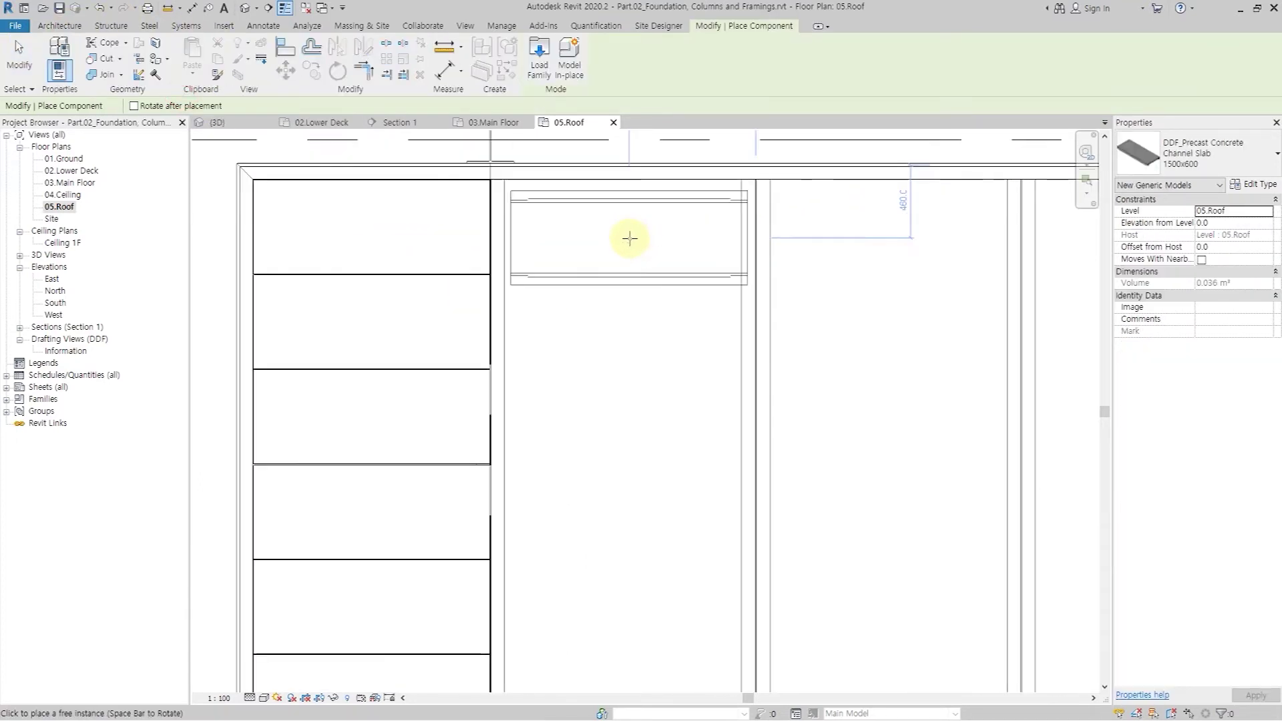
{"action": "left_click", "coordinate": [629, 238]}
{"action": "key", "text": "Escape"}
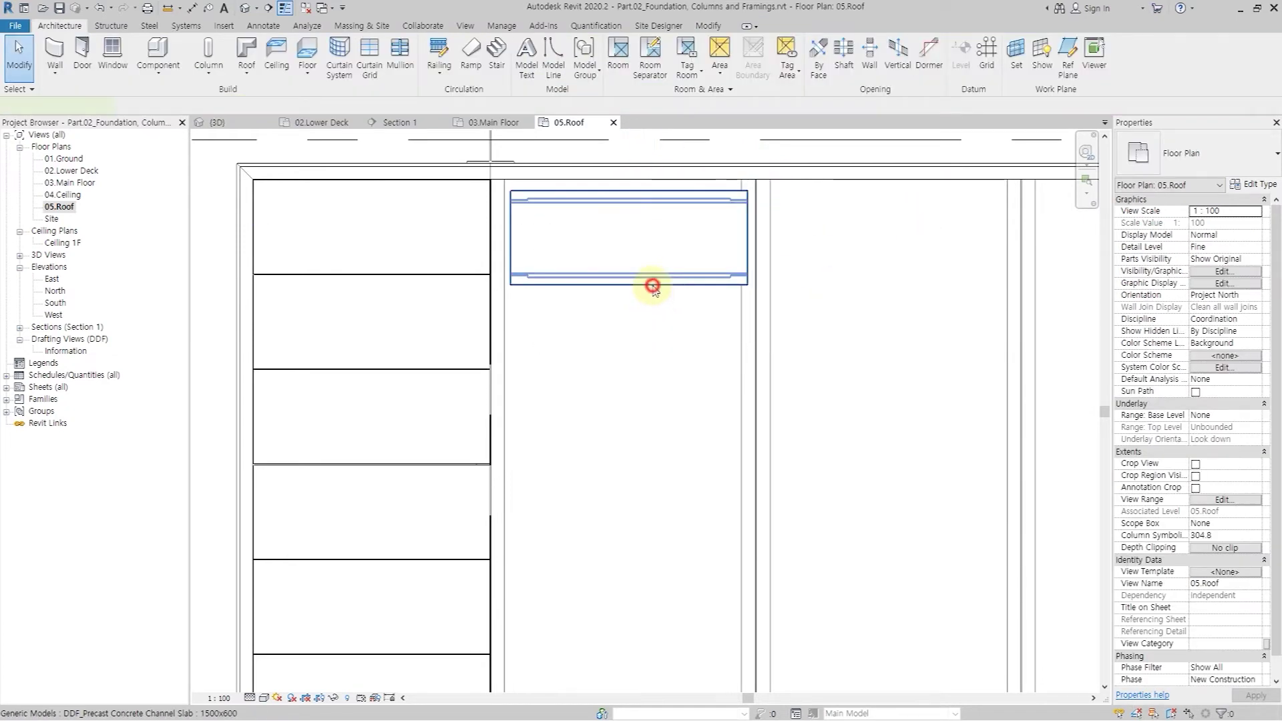
{"action": "left_click", "coordinate": [652, 283]}
{"action": "left_click", "coordinate": [1226, 165]}
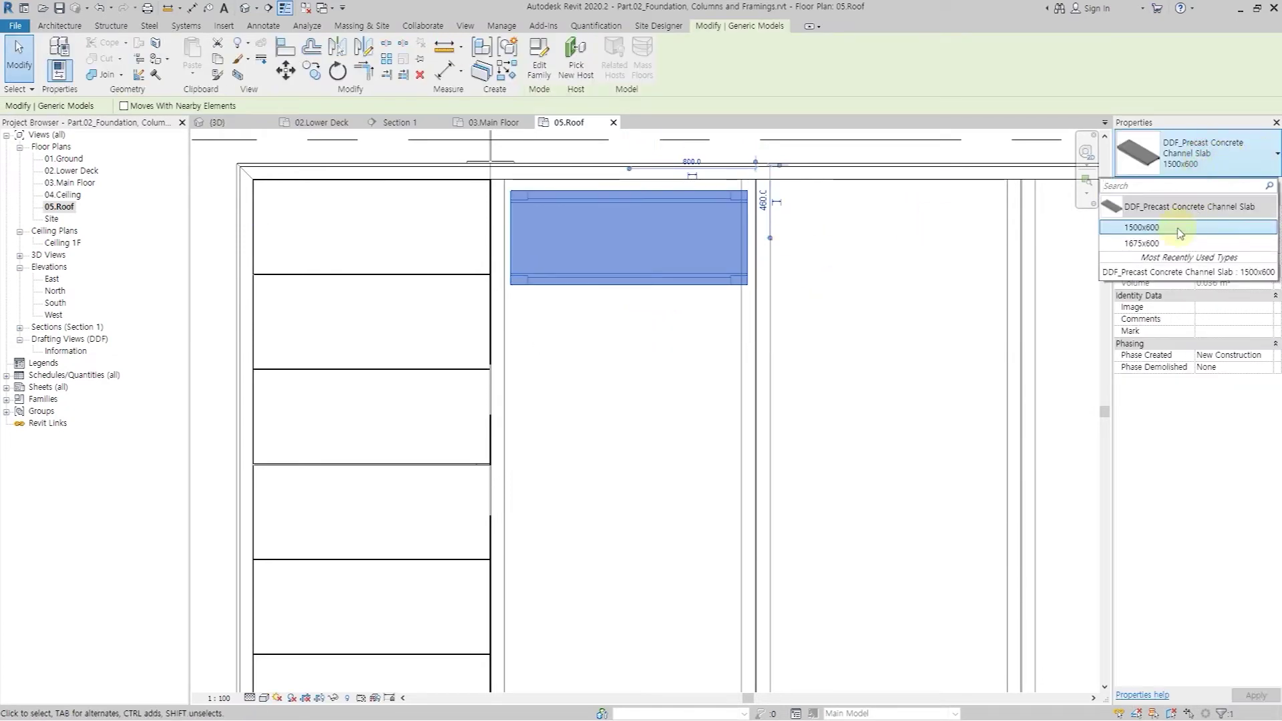
{"action": "left_click", "coordinate": [1167, 244]}
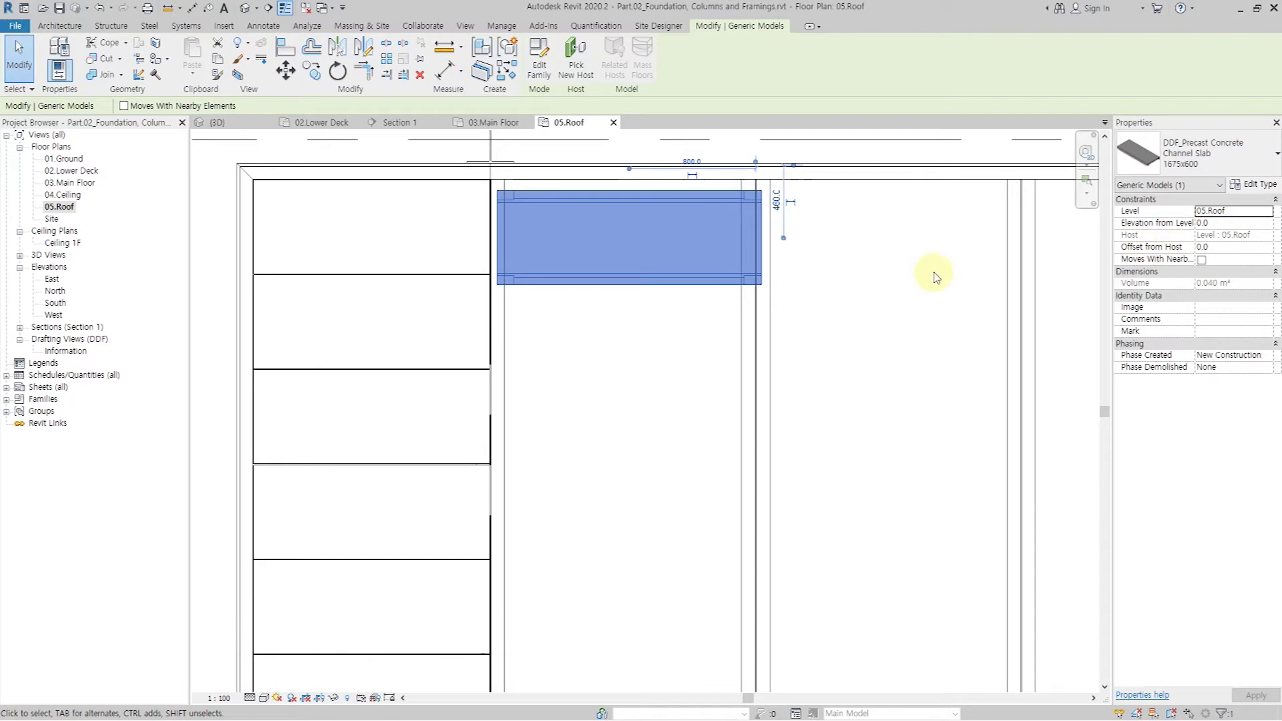
Step: Align the slab's top and side edges to the bay's corner reference lines
{"action": "left_click", "coordinate": [286, 48]}
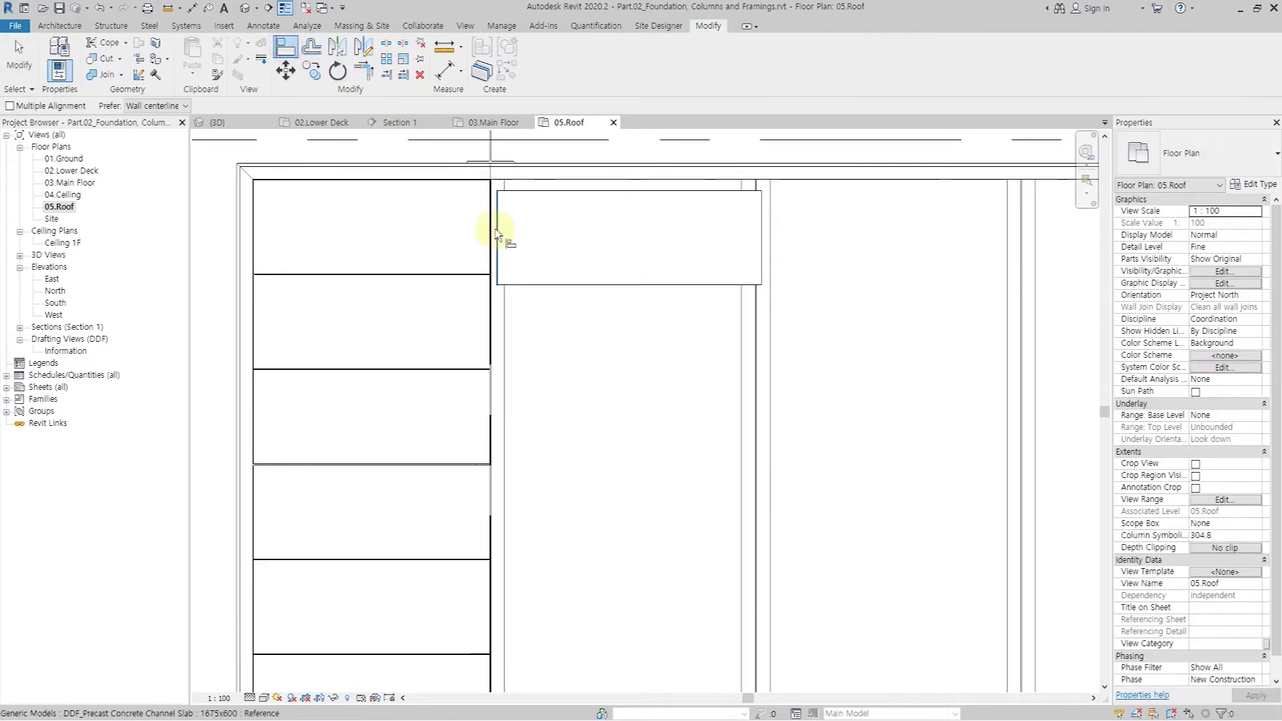
{"action": "left_click", "coordinate": [438, 226]}
{"action": "left_click", "coordinate": [583, 242]}
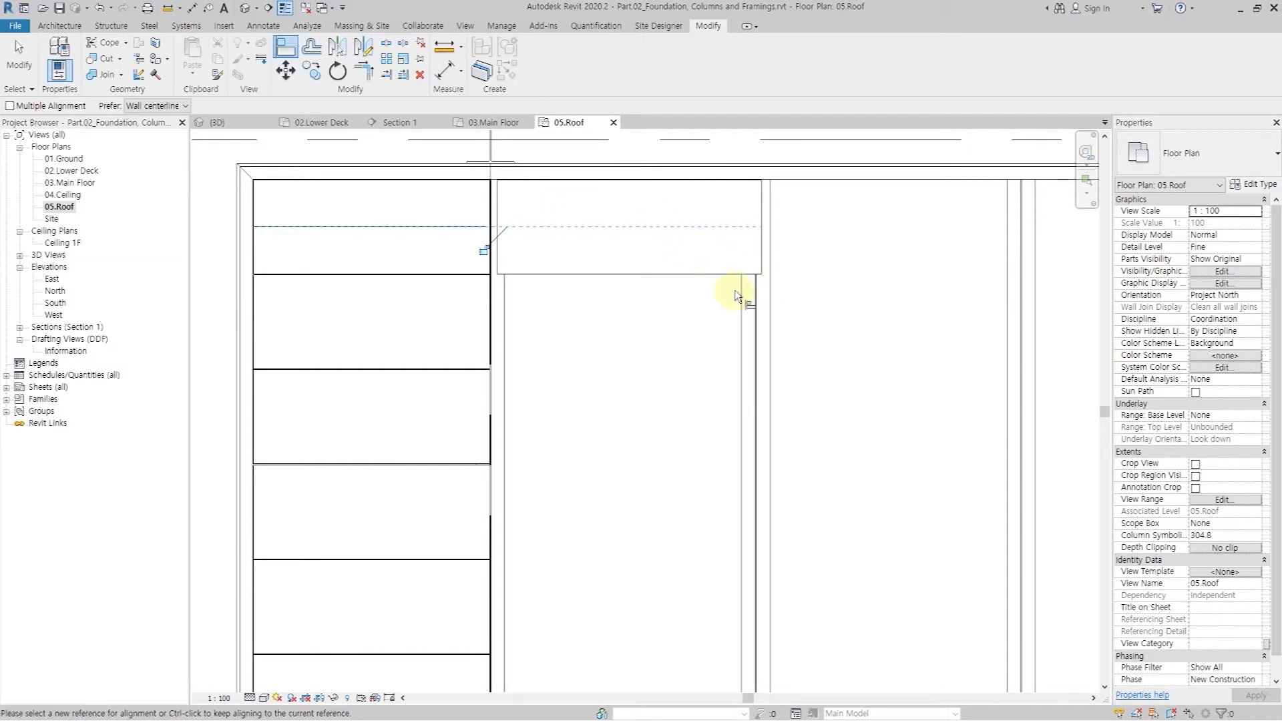
{"action": "middle_click_drag", "start_coordinate": [554, 160], "coordinate": [587, 295]}
{"action": "left_click", "coordinate": [523, 174]}
{"action": "scroll", "coordinate": [531, 329], "scroll_direction": "up", "scroll_amount": 4}
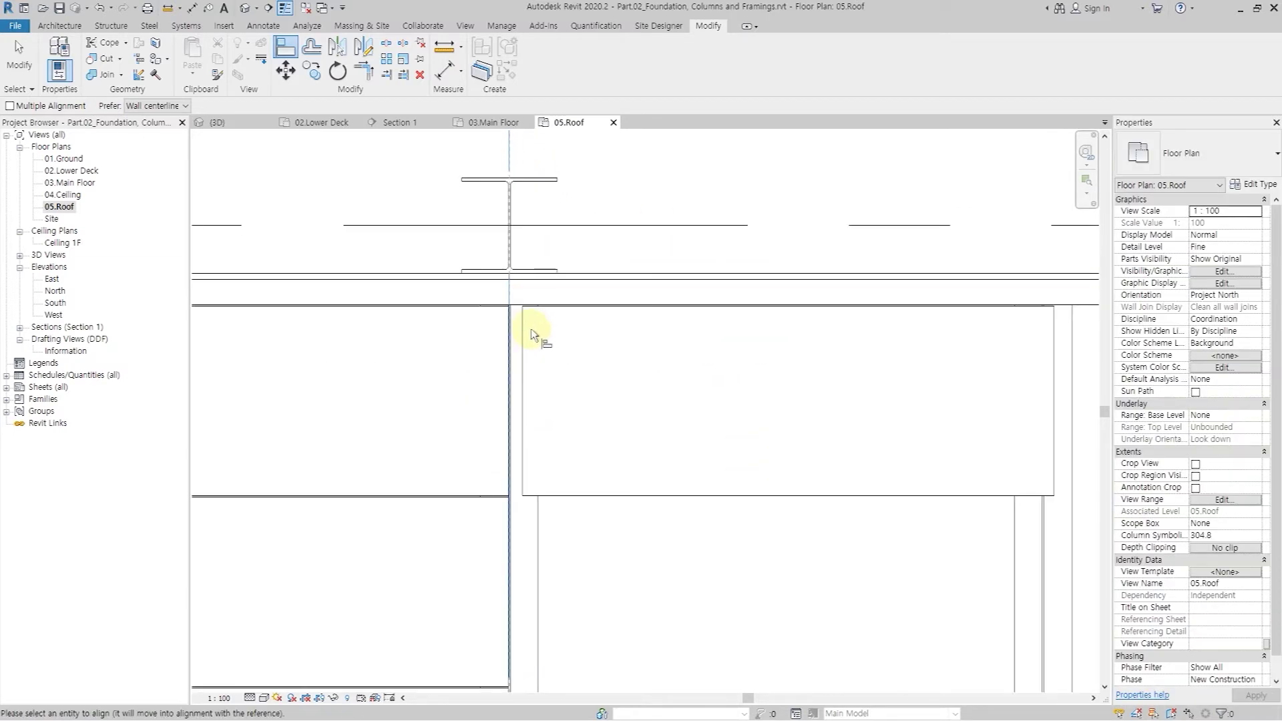
{"action": "scroll", "coordinate": [508, 475], "scroll_direction": "up", "scroll_amount": 4}
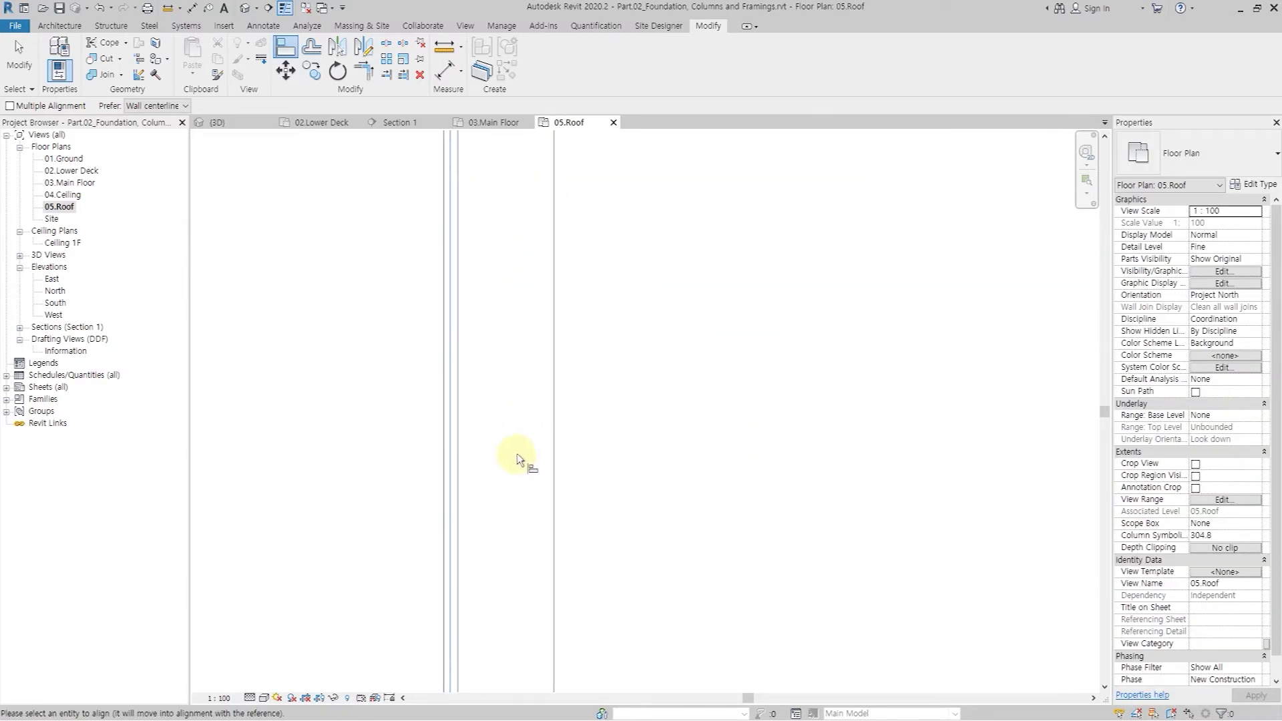
{"action": "left_click", "coordinate": [544, 442]}
{"action": "scroll", "coordinate": [442, 288], "scroll_direction": "down", "scroll_amount": 5}
{"action": "key", "text": "Escape"}
{"action": "key", "text": "Escape"}
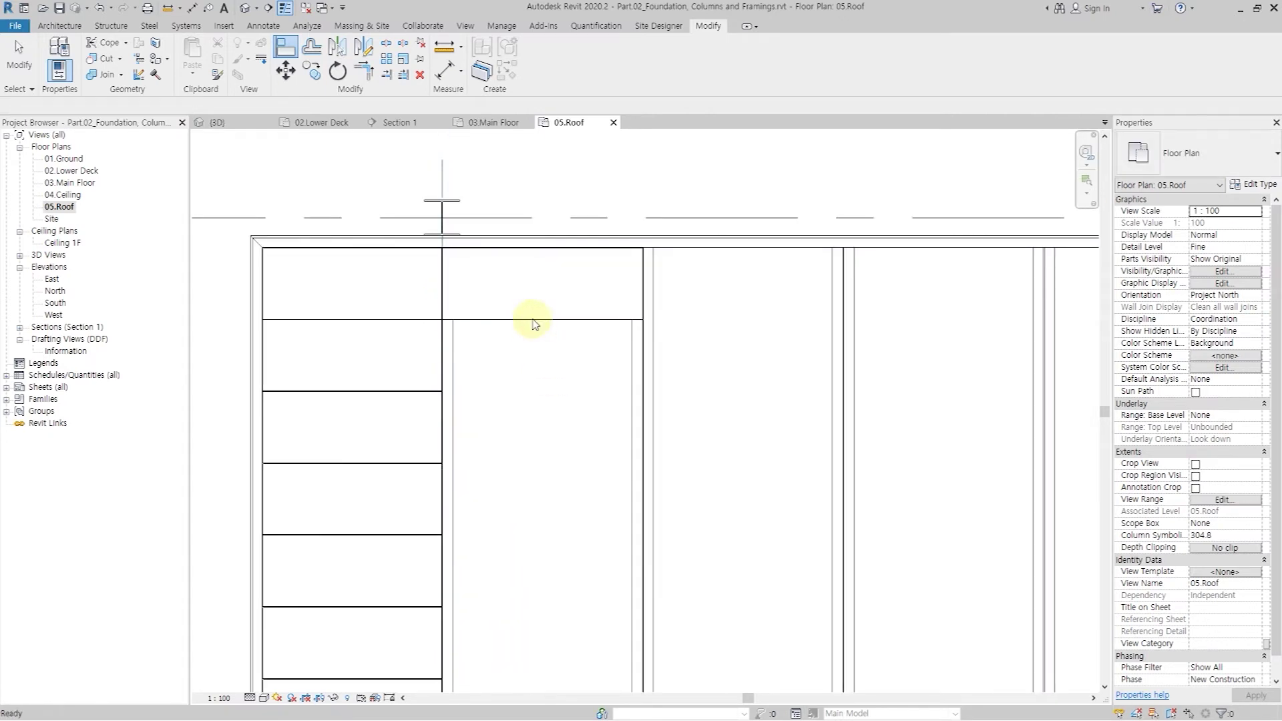
{"action": "left_click", "coordinate": [530, 317]}
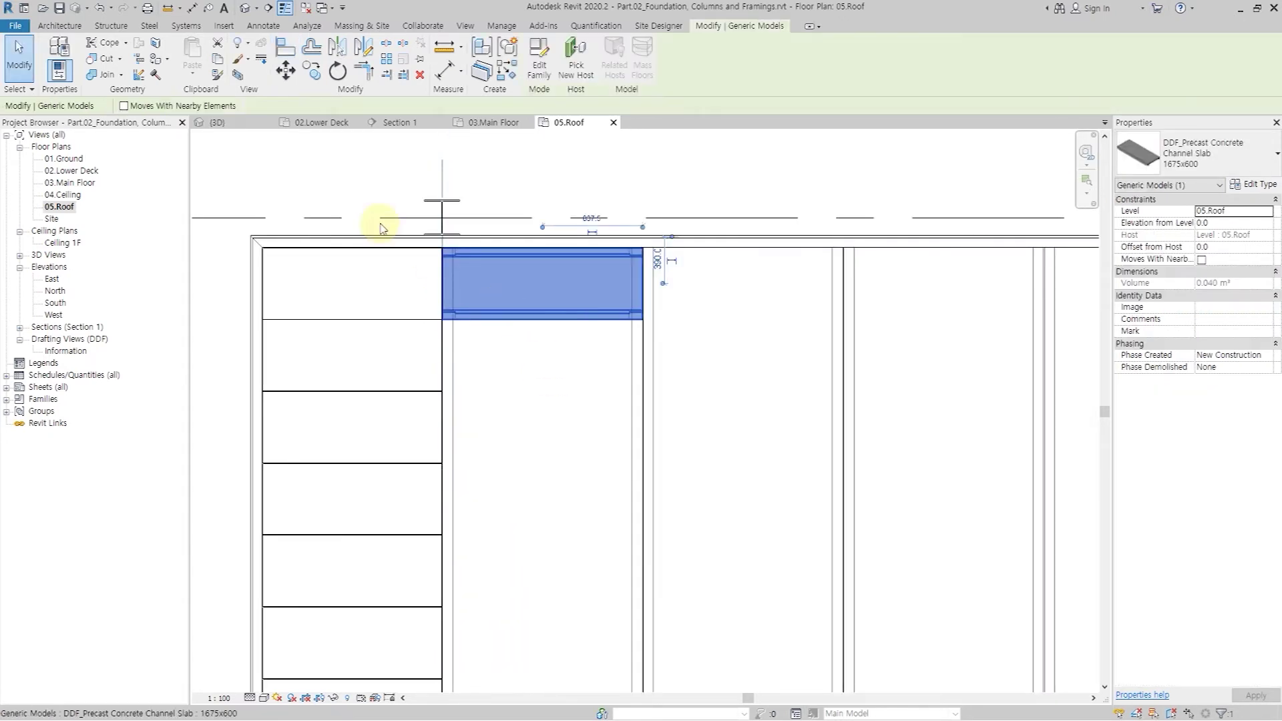
Step: Array the slab 14 times down to the bottom of the second bay
{"action": "left_click", "coordinate": [388, 59]}
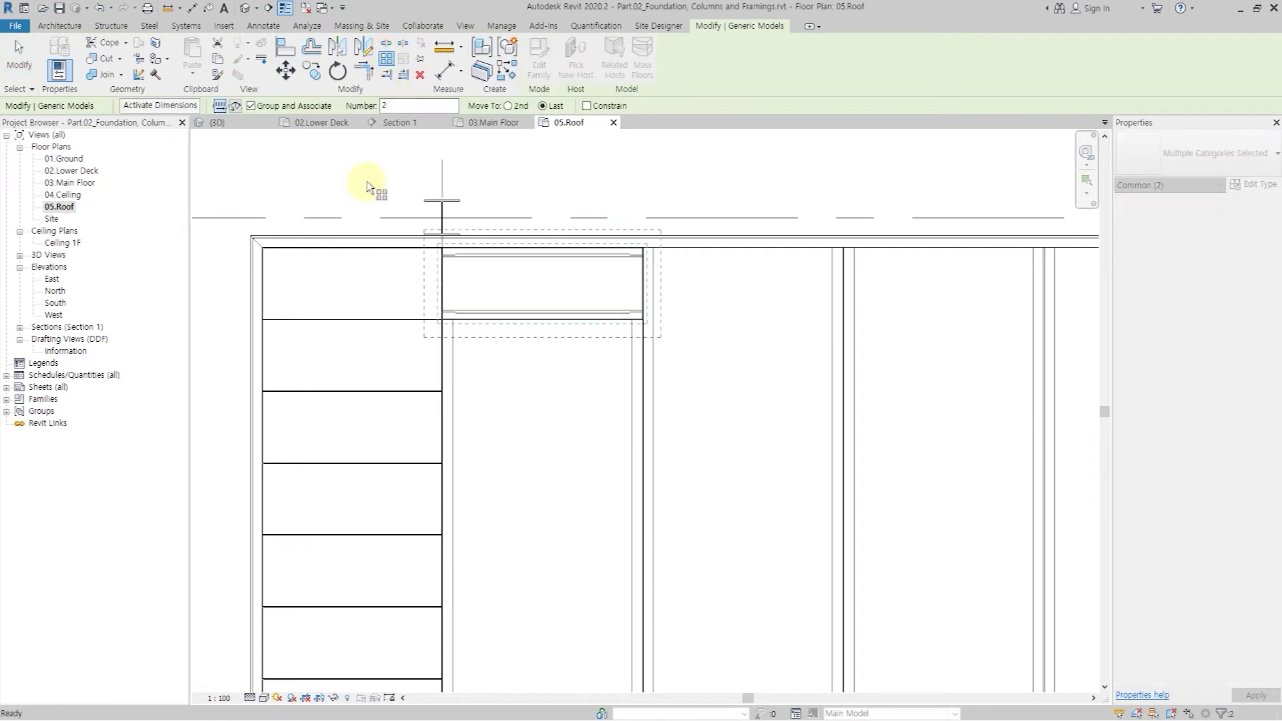
{"action": "left_click", "coordinate": [342, 278]}
{"action": "scroll", "coordinate": [342, 277], "scroll_direction": "down", "scroll_amount": 5}
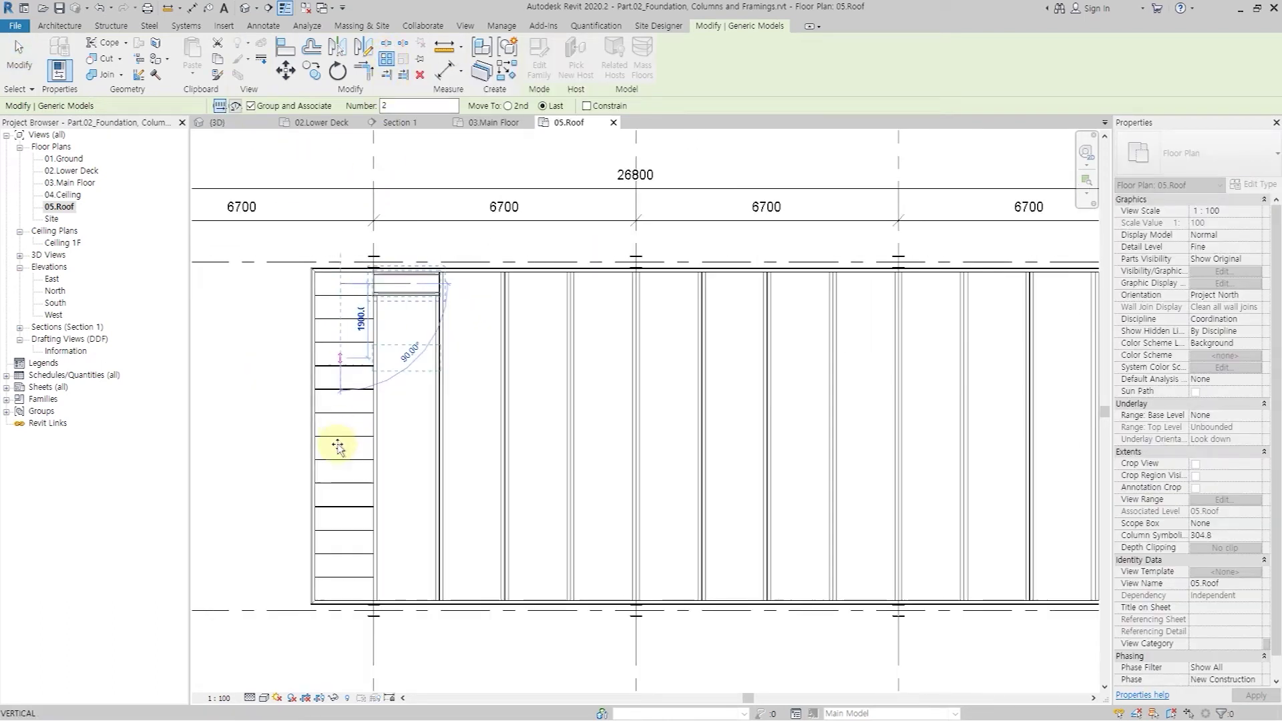
{"action": "middle_click_drag", "start_coordinate": [338, 433], "coordinate": [383, 345]}
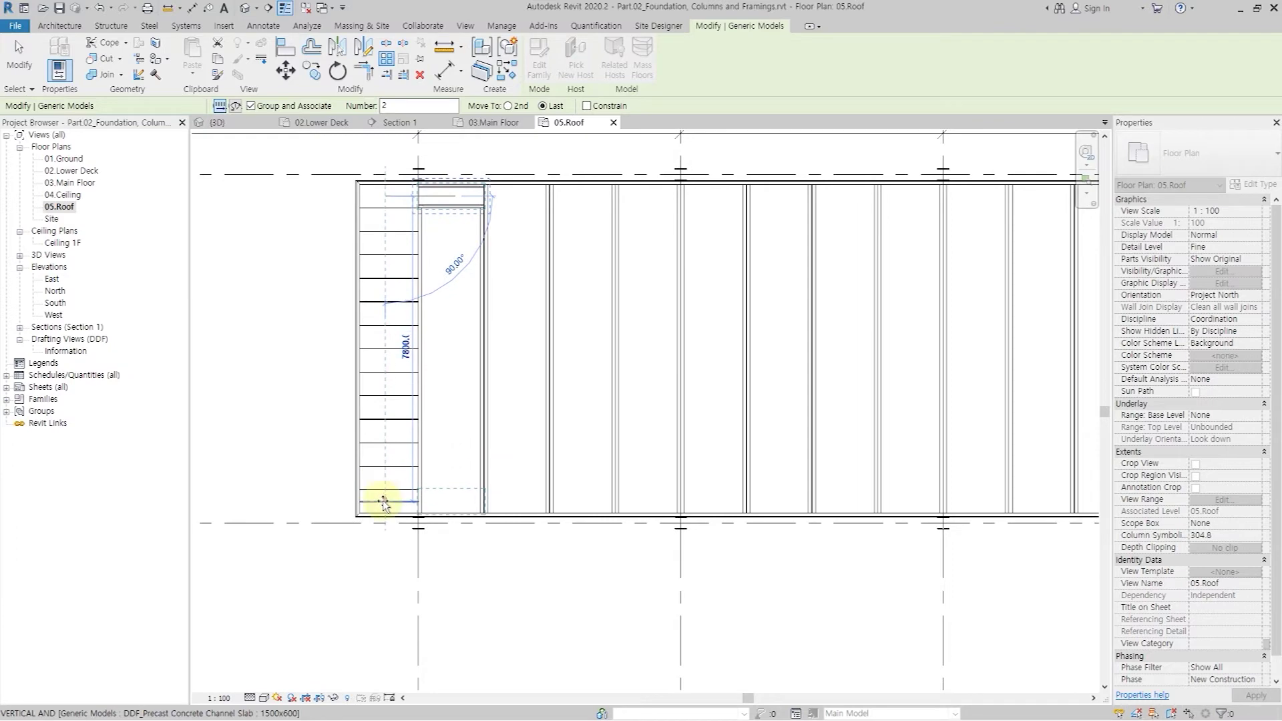
{"action": "left_click", "coordinate": [384, 502]}
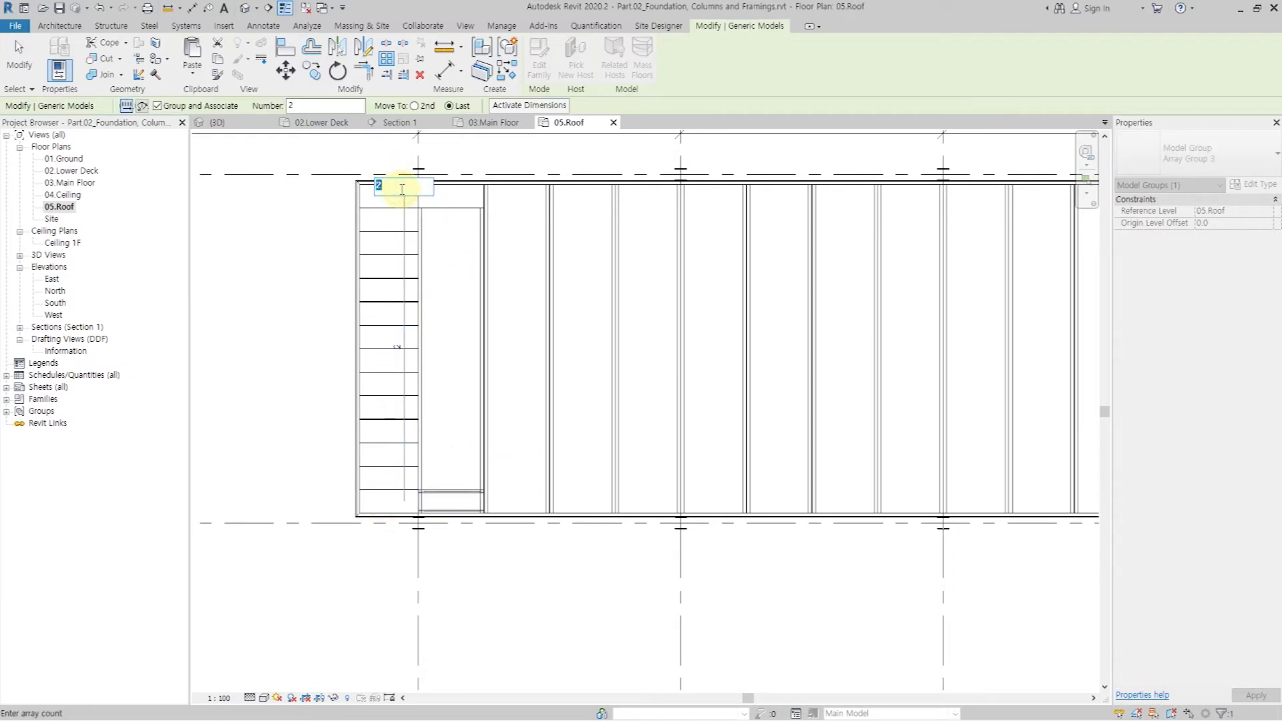
{"action": "type", "text": "14"}
{"action": "key", "text": "Return"}
Step: Group the 14 arrayed slabs together as Roof set 02
{"action": "left_click_drag", "start_coordinate": [408, 158], "coordinate": [511, 543]}
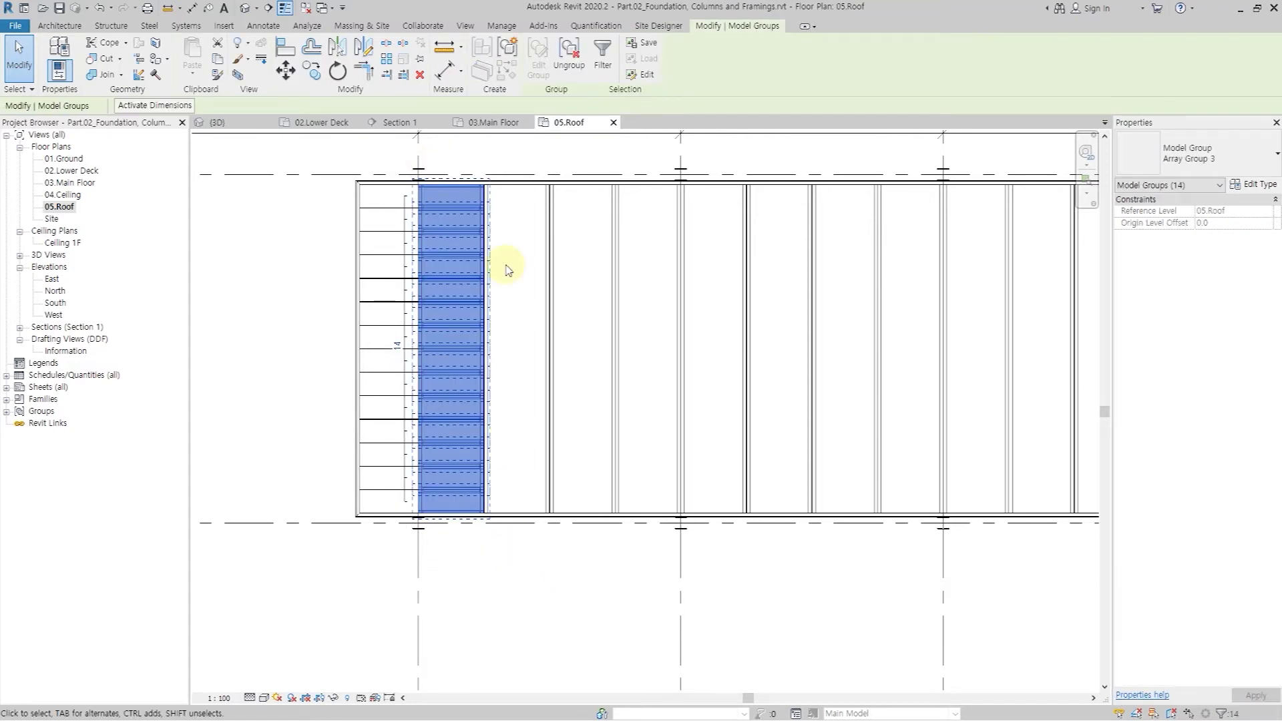
{"action": "left_click", "coordinate": [508, 48]}
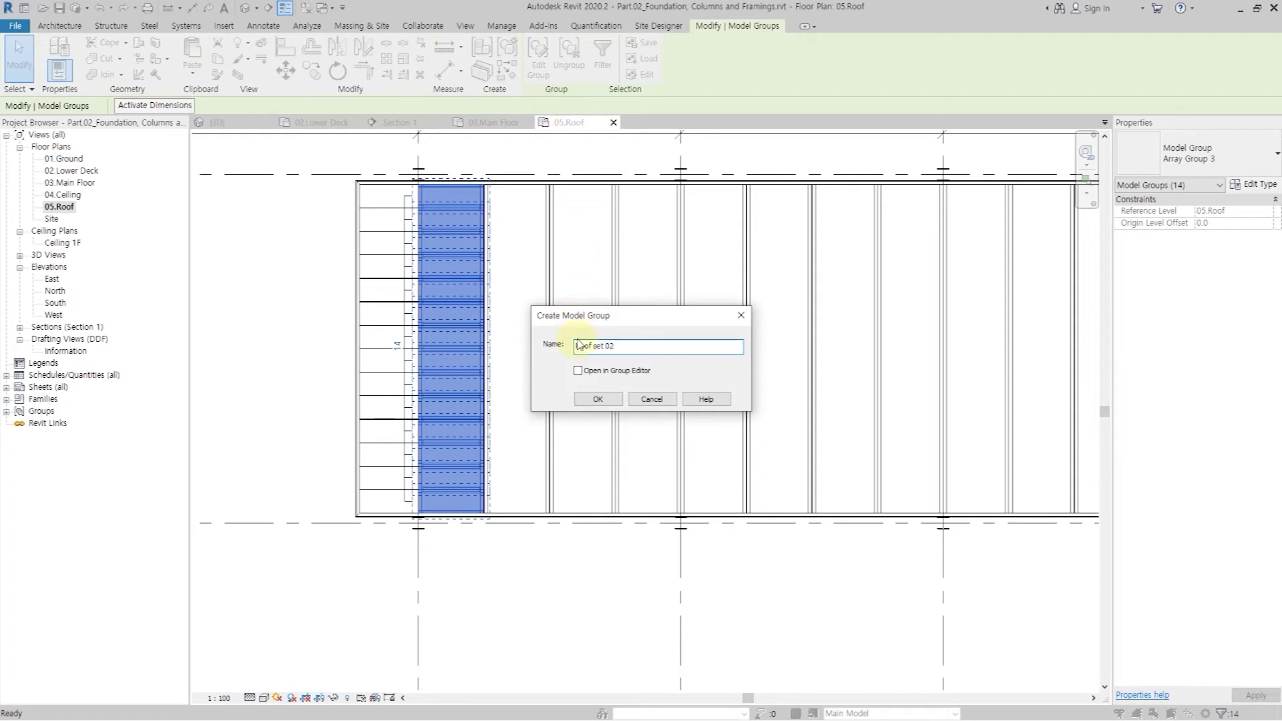
{"action": "left_click", "coordinate": [597, 400]}
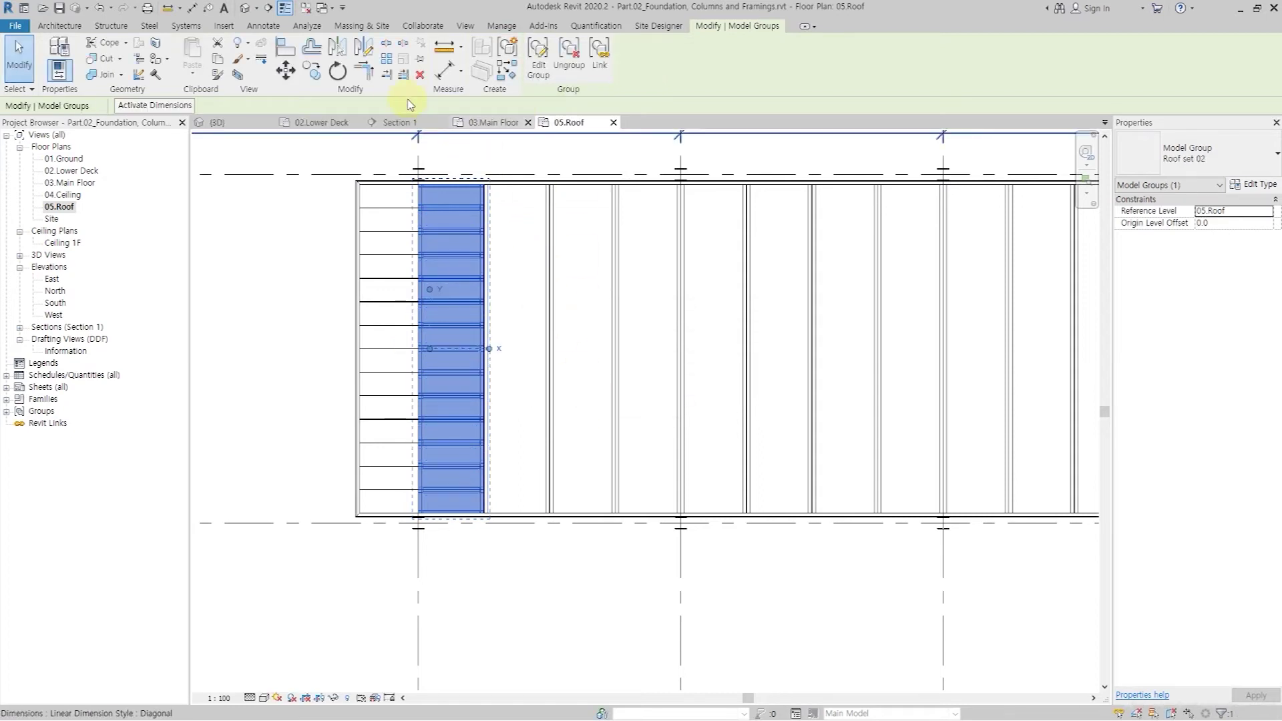
{"action": "left_click", "coordinate": [386, 60]}
Step: Array the Roof set 02 group 12 times, one bay apart, spanning grids X2 to X5
{"action": "scroll", "coordinate": [489, 178], "scroll_direction": "up", "scroll_amount": 5}
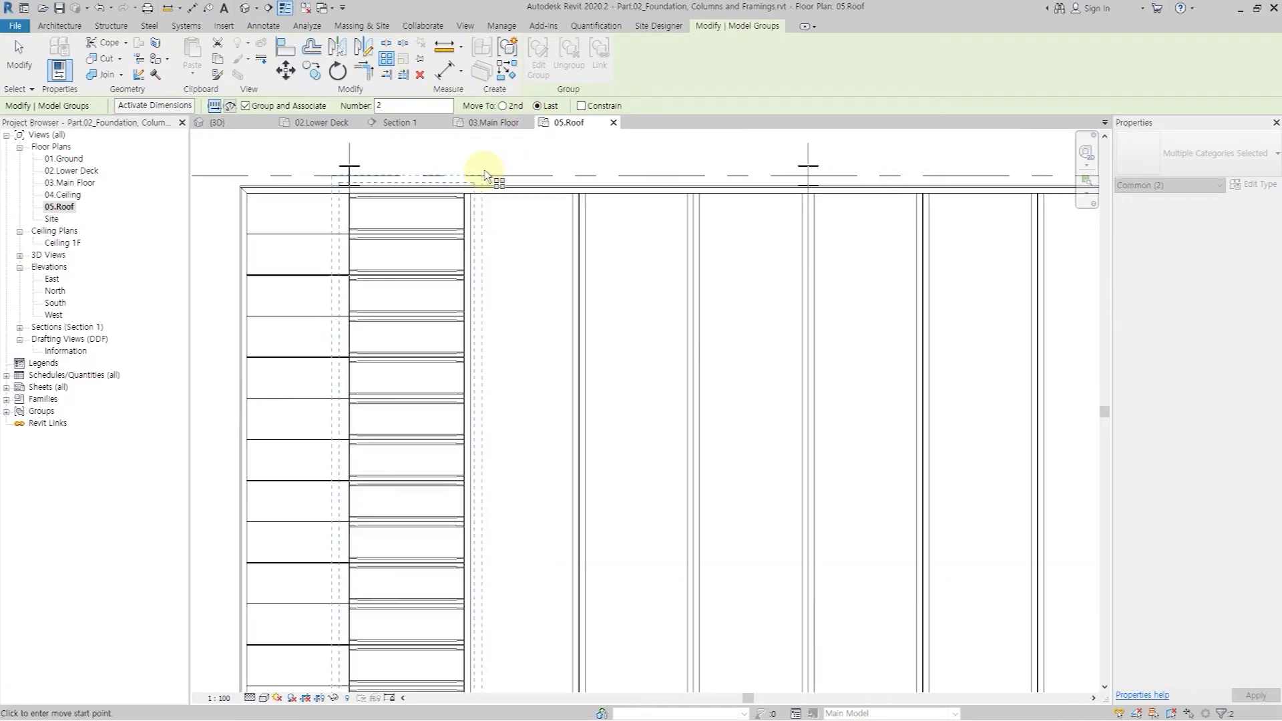
{"action": "scroll", "coordinate": [452, 211], "scroll_direction": "up", "scroll_amount": 4}
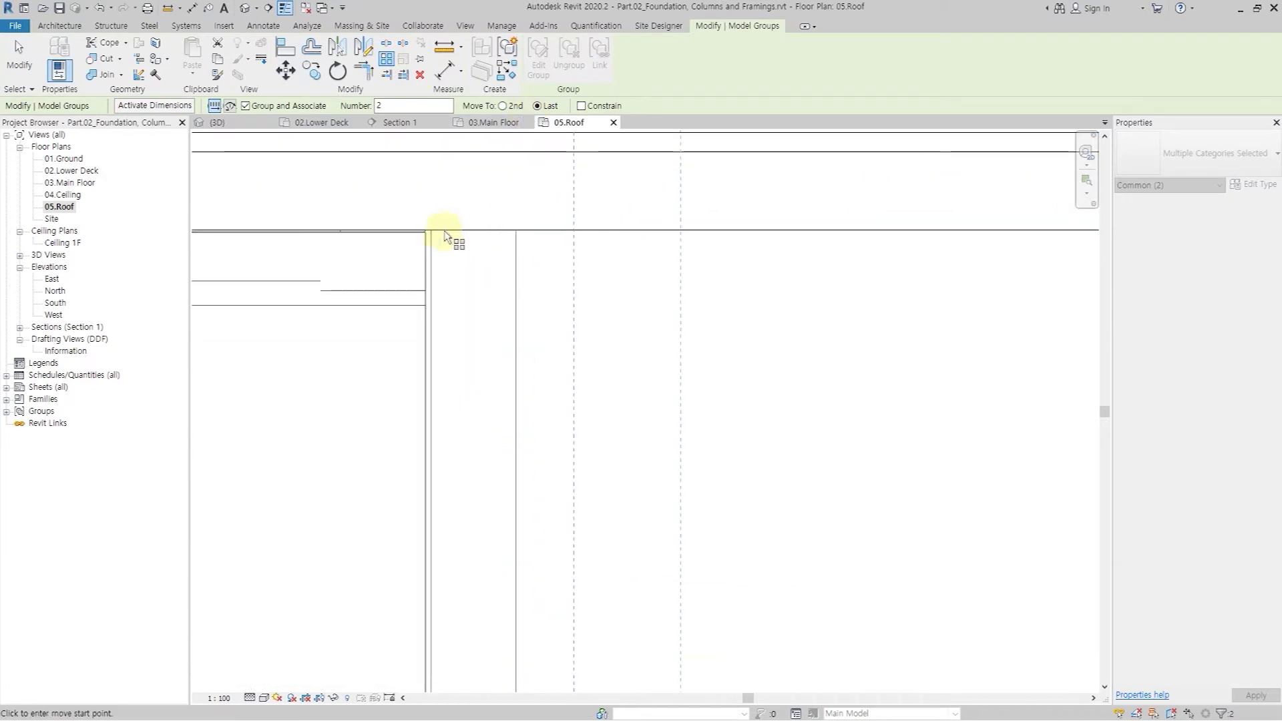
{"action": "left_click", "coordinate": [427, 263]}
{"action": "scroll", "coordinate": [427, 262], "scroll_direction": "down", "scroll_amount": 6}
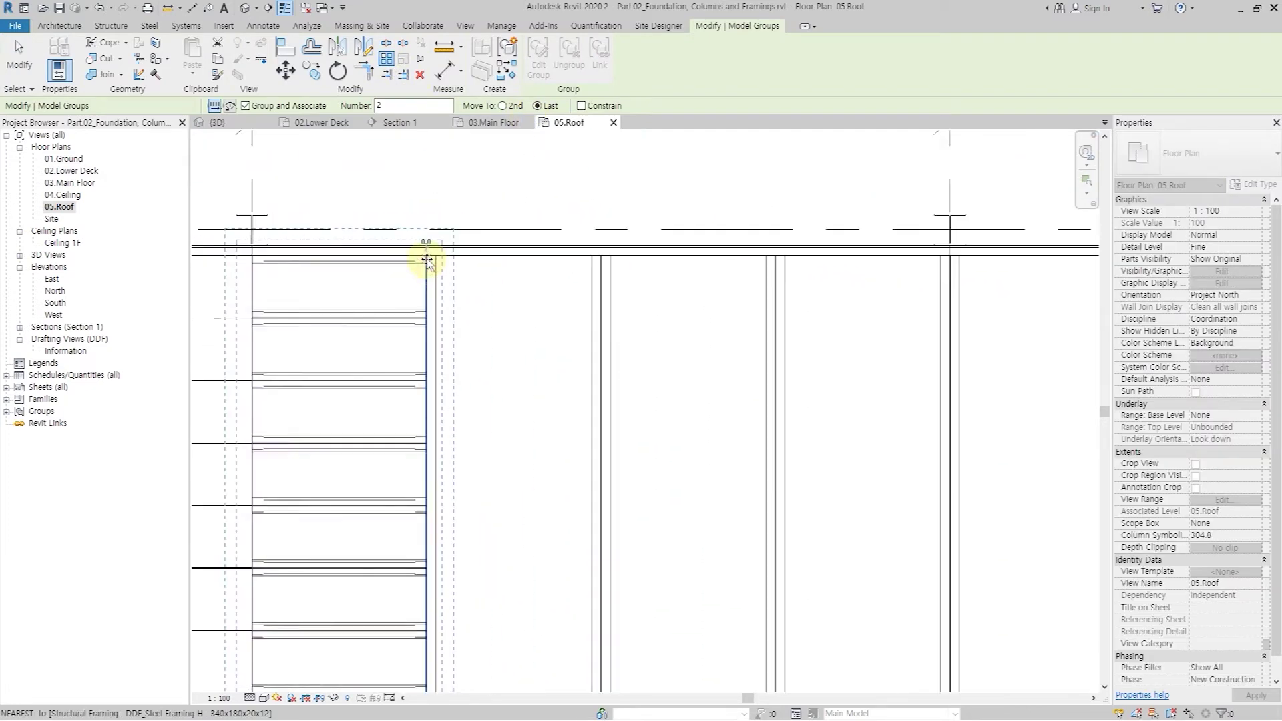
{"action": "scroll", "coordinate": [423, 281], "scroll_direction": "down", "scroll_amount": 2}
{"action": "scroll", "coordinate": [828, 275], "scroll_direction": "up", "scroll_amount": 5}
{"action": "scroll", "coordinate": [815, 267], "scroll_direction": "down", "scroll_amount": 3}
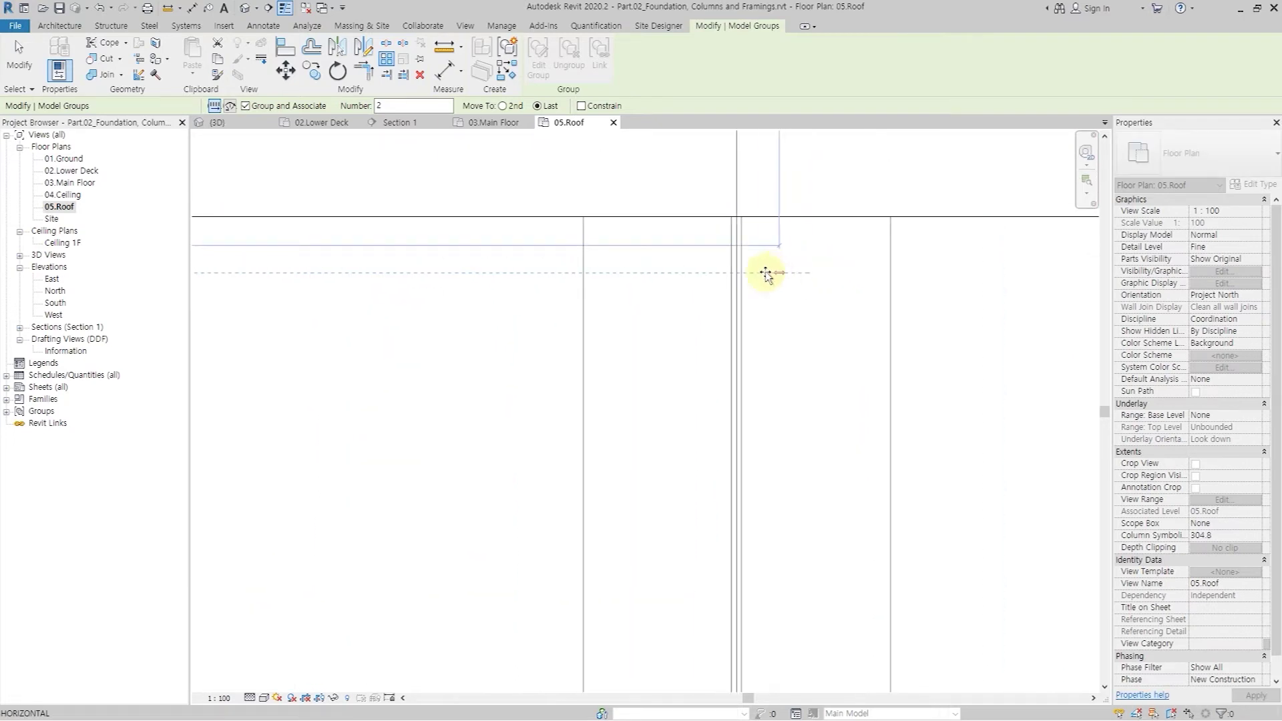
{"action": "left_click", "coordinate": [737, 273]}
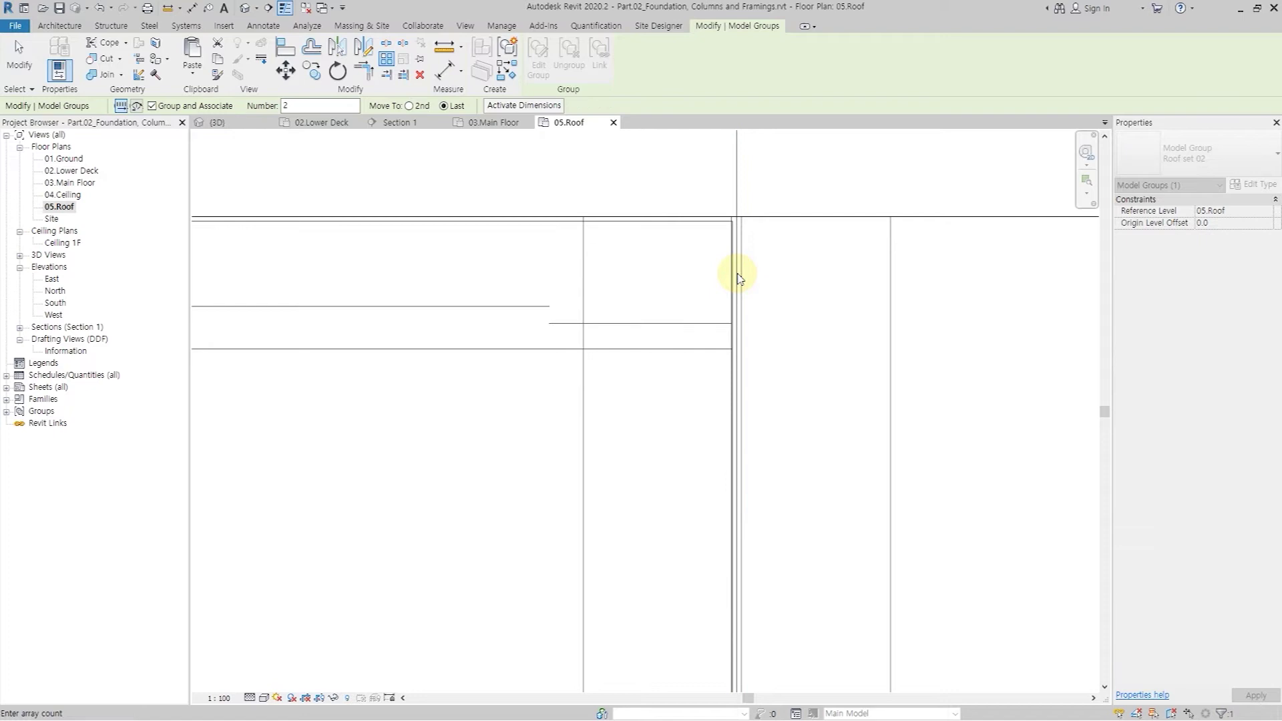
{"action": "scroll", "coordinate": [737, 280], "scroll_direction": "down", "scroll_amount": 6}
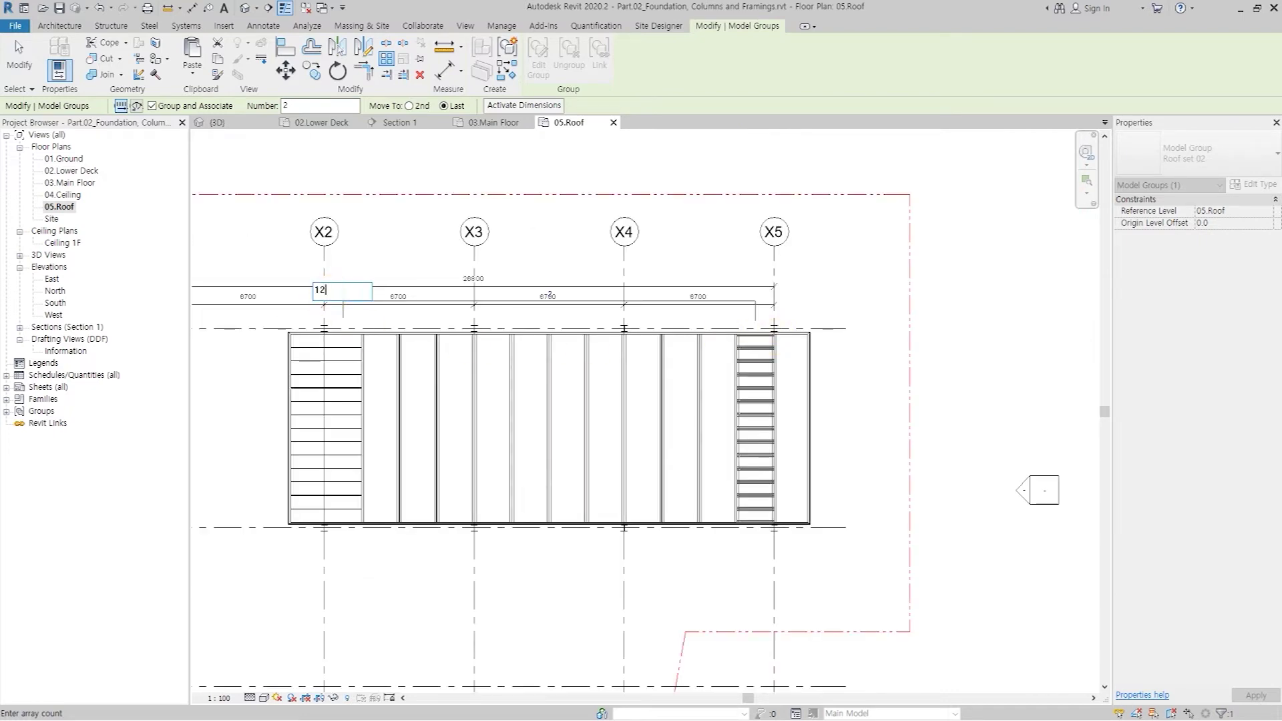
{"action": "key", "text": "Return"}
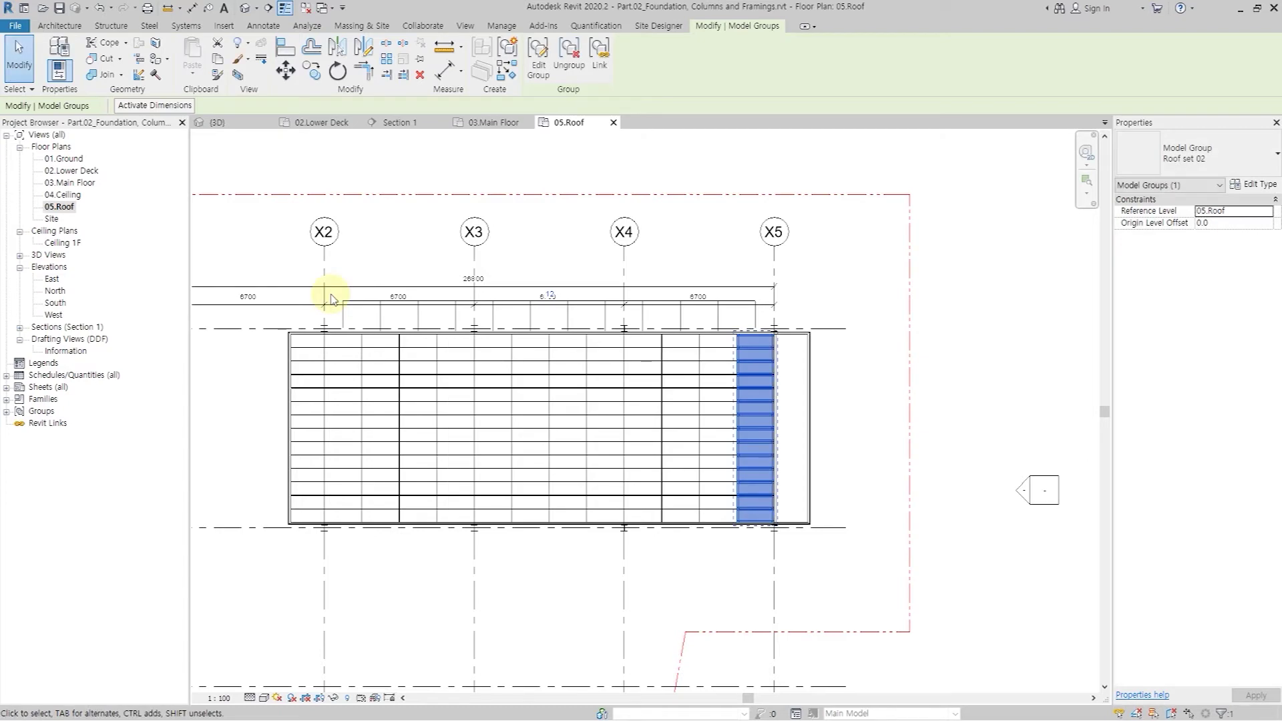
{"action": "left_click", "coordinate": [371, 241]}
{"action": "scroll", "coordinate": [304, 350], "scroll_direction": "up", "scroll_amount": 3}
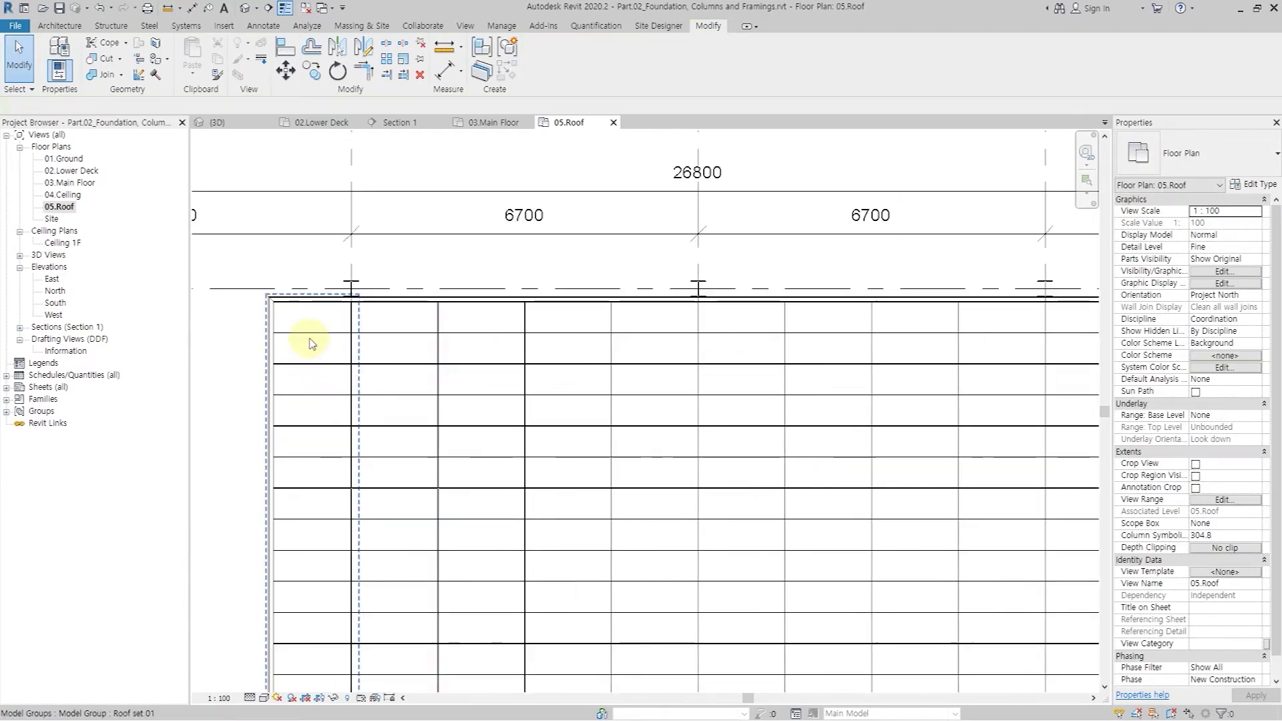
Step: Copy the Roof set 01 framing group with CO from grid X2 to the roof's right-hand corner
{"action": "left_click", "coordinate": [307, 333]}
{"action": "key", "text": "c"}
{"action": "key", "text": "o"}
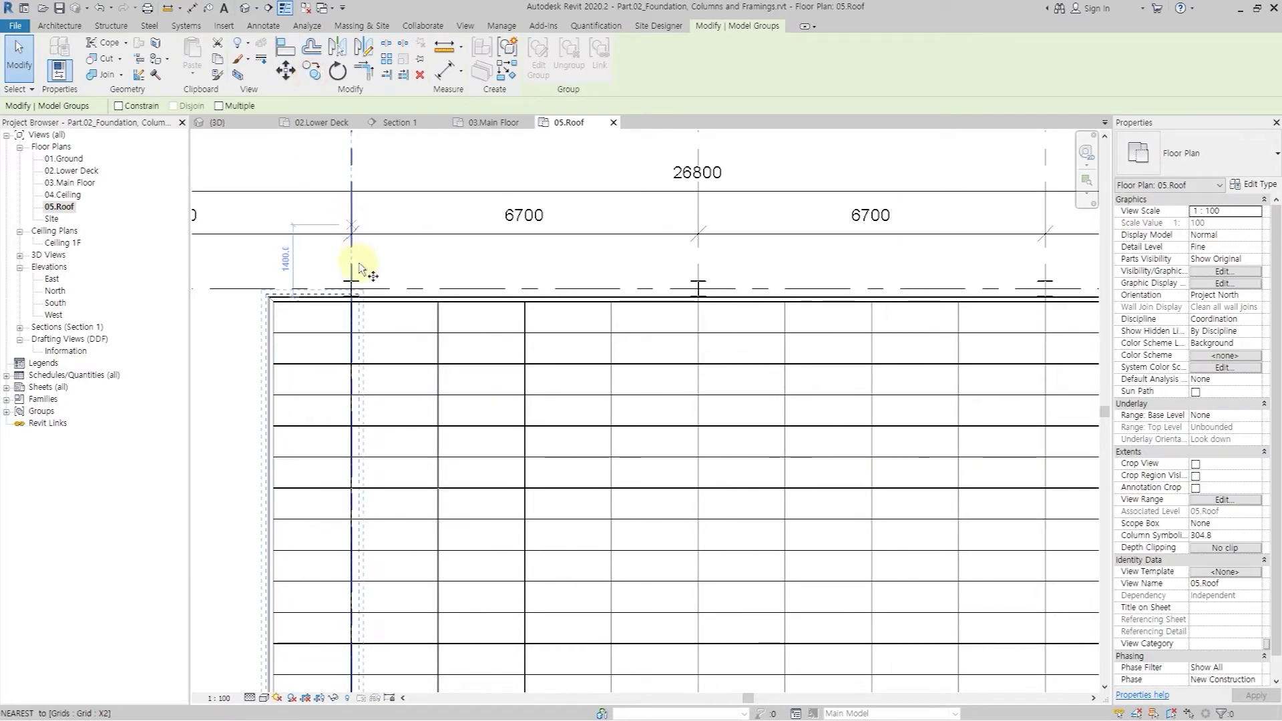
{"action": "scroll", "coordinate": [349, 283], "scroll_direction": "up", "scroll_amount": 4}
{"action": "scroll", "coordinate": [354, 307], "scroll_direction": "up", "scroll_amount": 5}
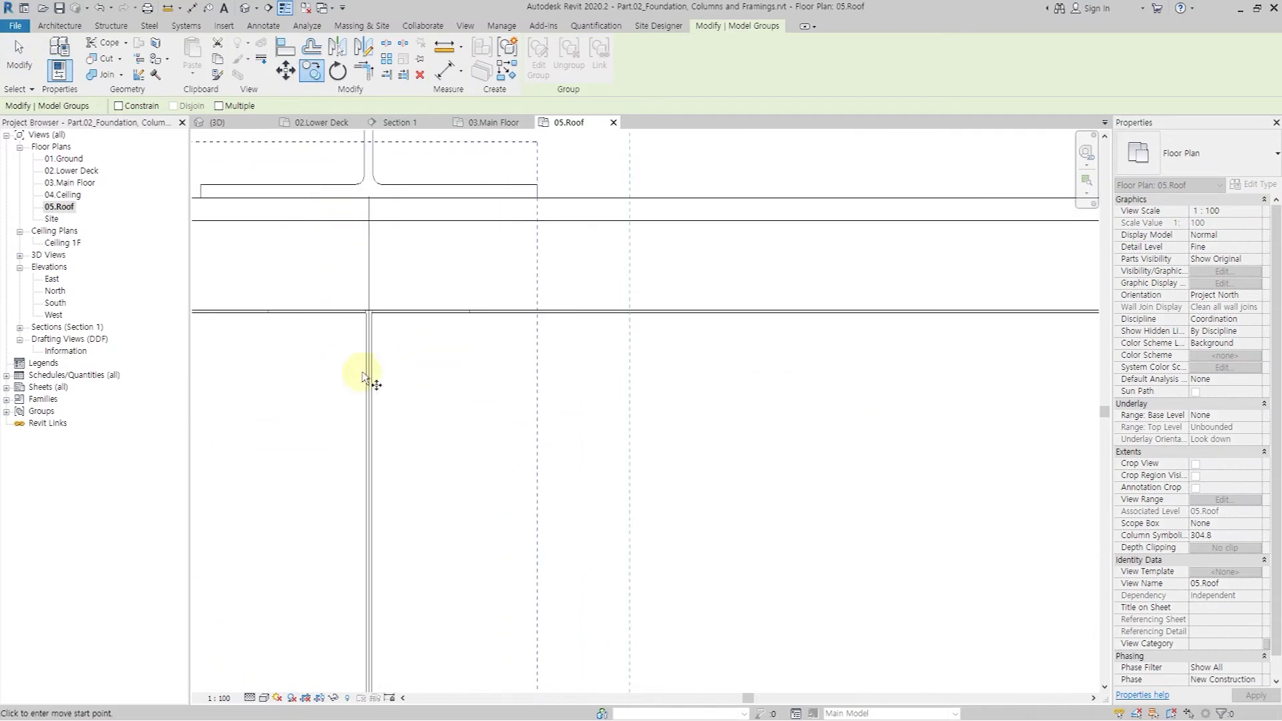
{"action": "left_click", "coordinate": [381, 308]}
{"action": "scroll", "coordinate": [379, 301], "scroll_direction": "down", "scroll_amount": 8}
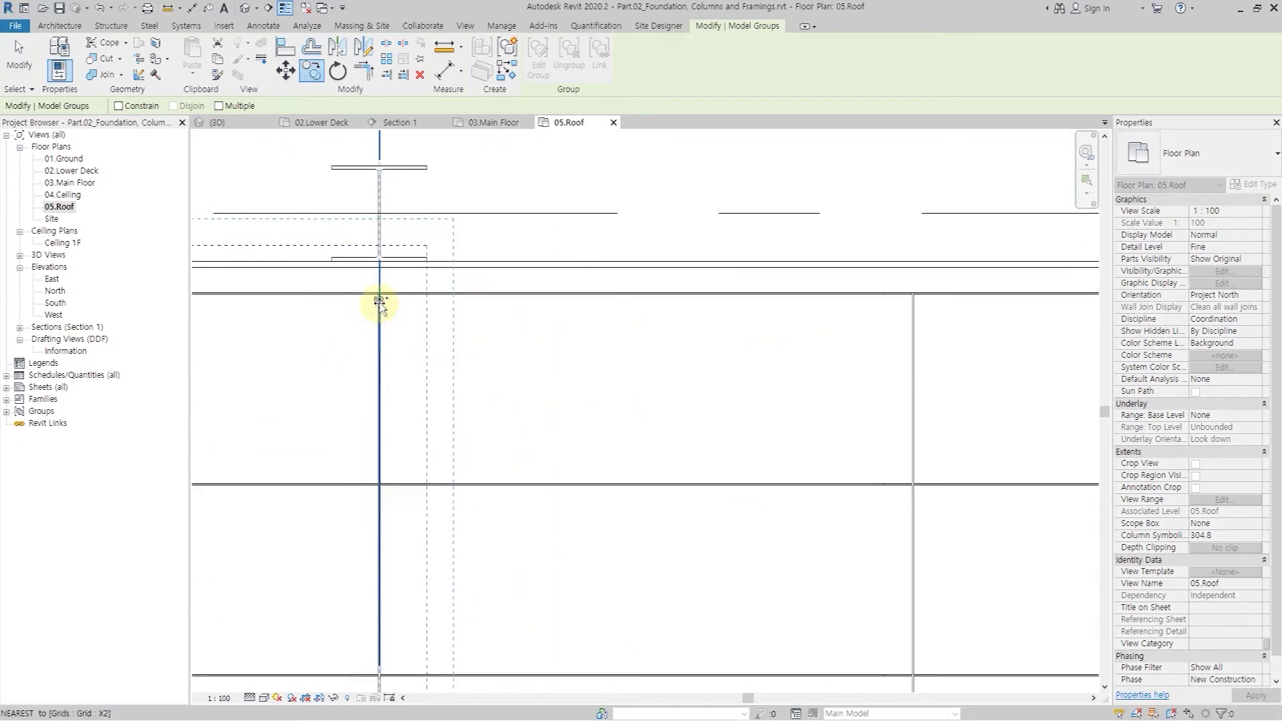
{"action": "scroll", "coordinate": [734, 285], "scroll_direction": "up", "scroll_amount": 6}
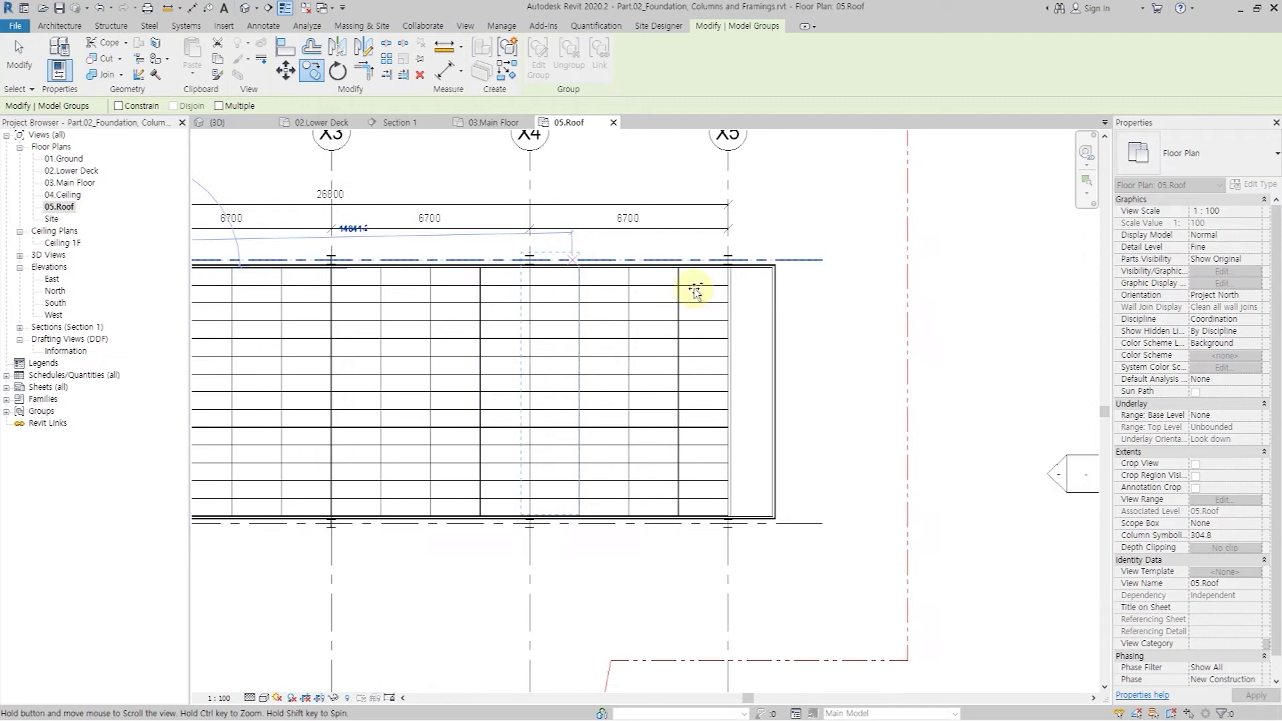
{"action": "scroll", "coordinate": [778, 272], "scroll_direction": "up", "scroll_amount": 4}
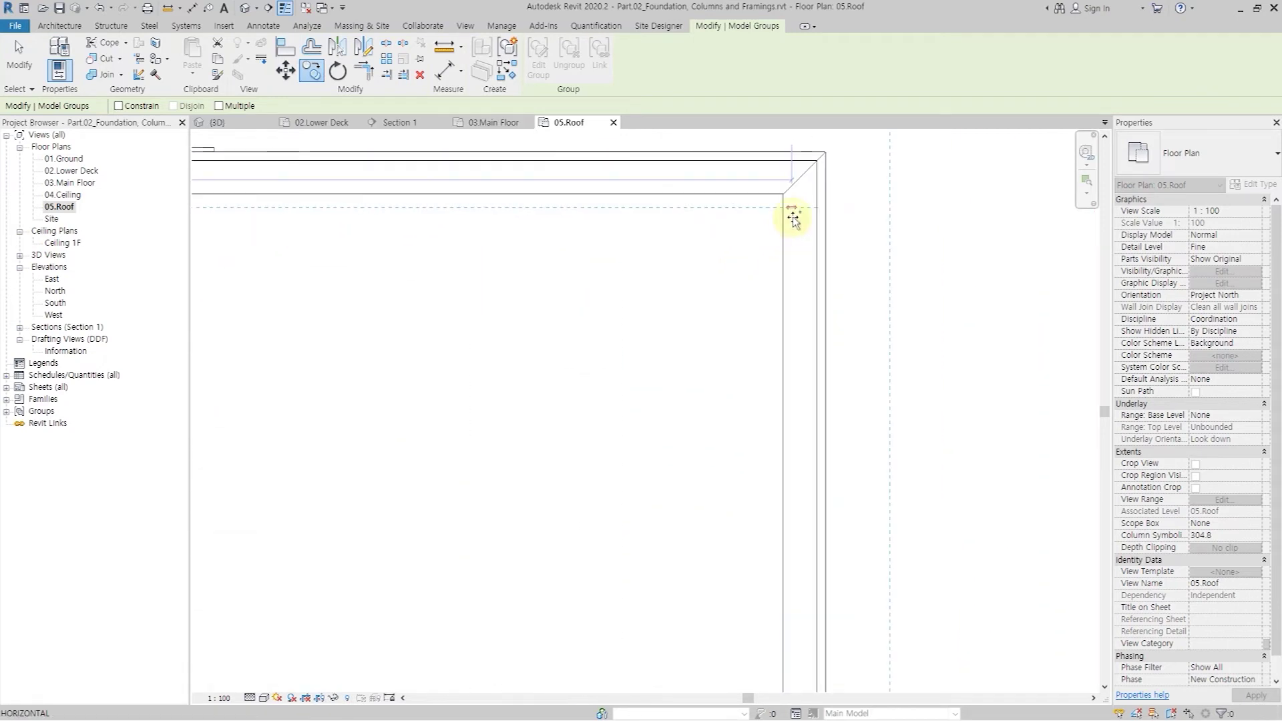
{"action": "left_click", "coordinate": [780, 206]}
{"action": "scroll", "coordinate": [779, 206], "scroll_direction": "down", "scroll_amount": 3}
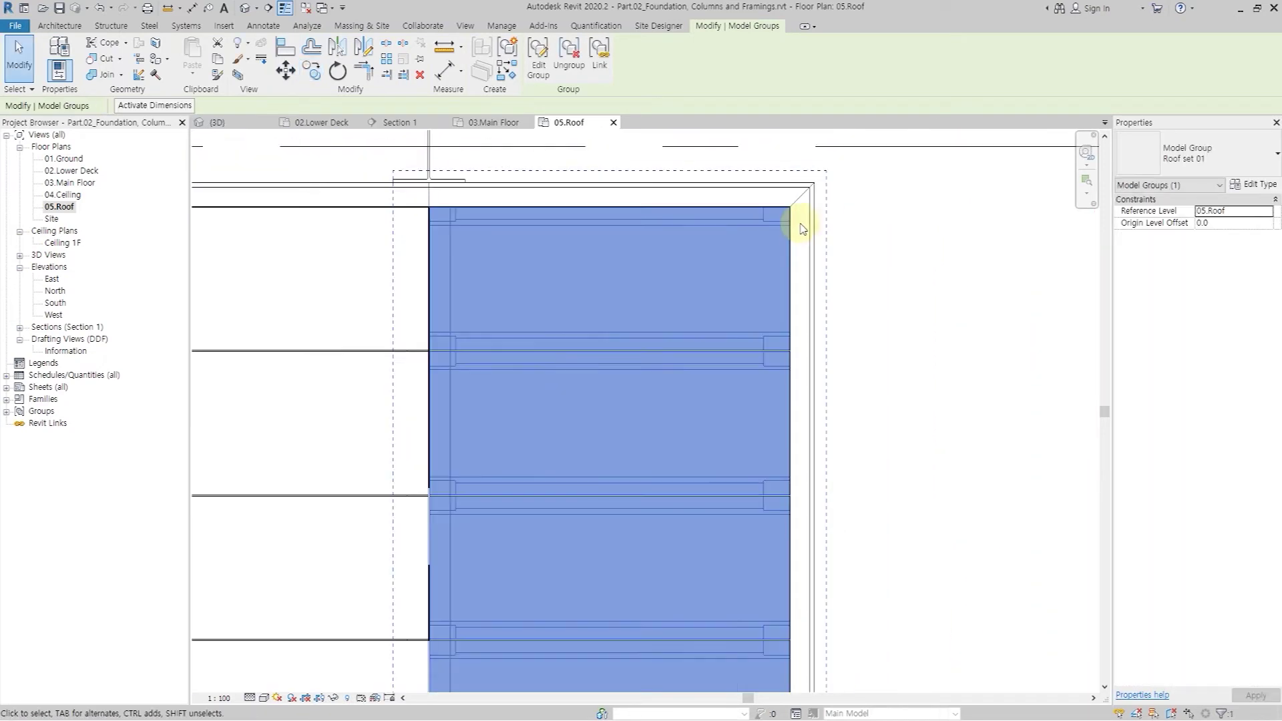
Step: Deselect the copy and switch to the default 3D view
{"action": "left_click", "coordinate": [905, 248]}
{"action": "scroll", "coordinate": [903, 247], "scroll_direction": "down", "scroll_amount": 6}
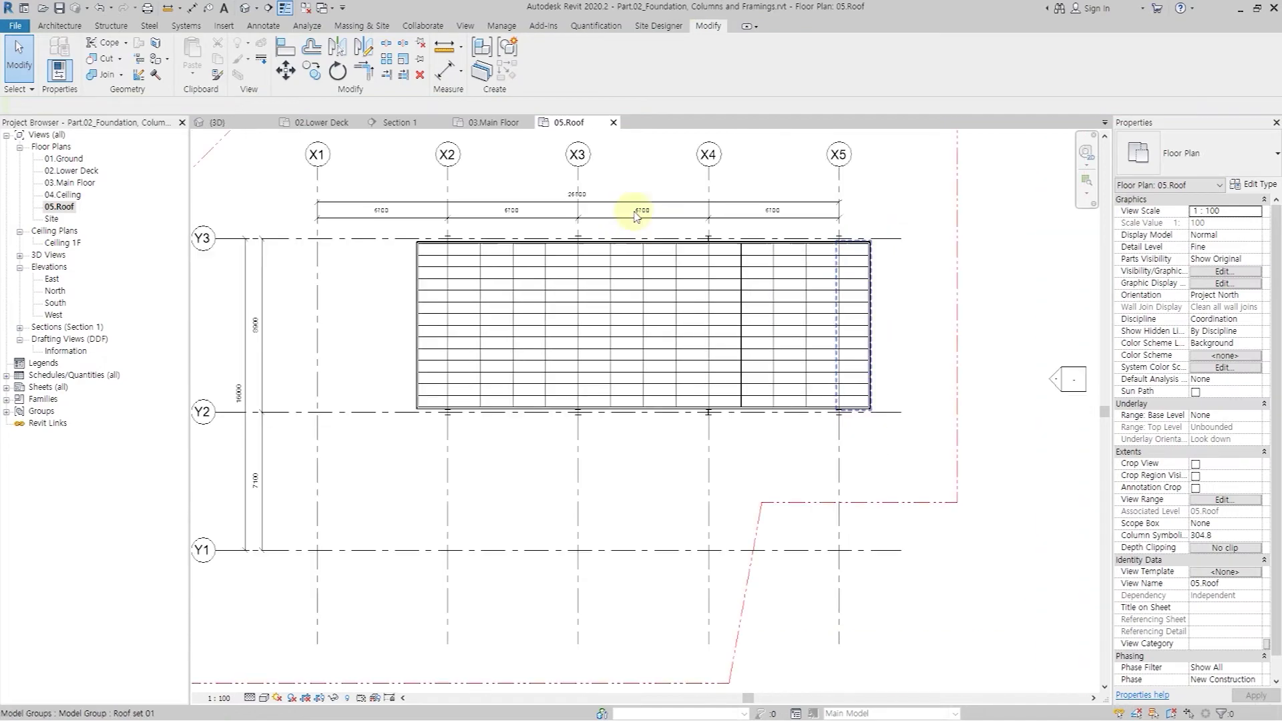
{"action": "left_click", "coordinate": [245, 8]}
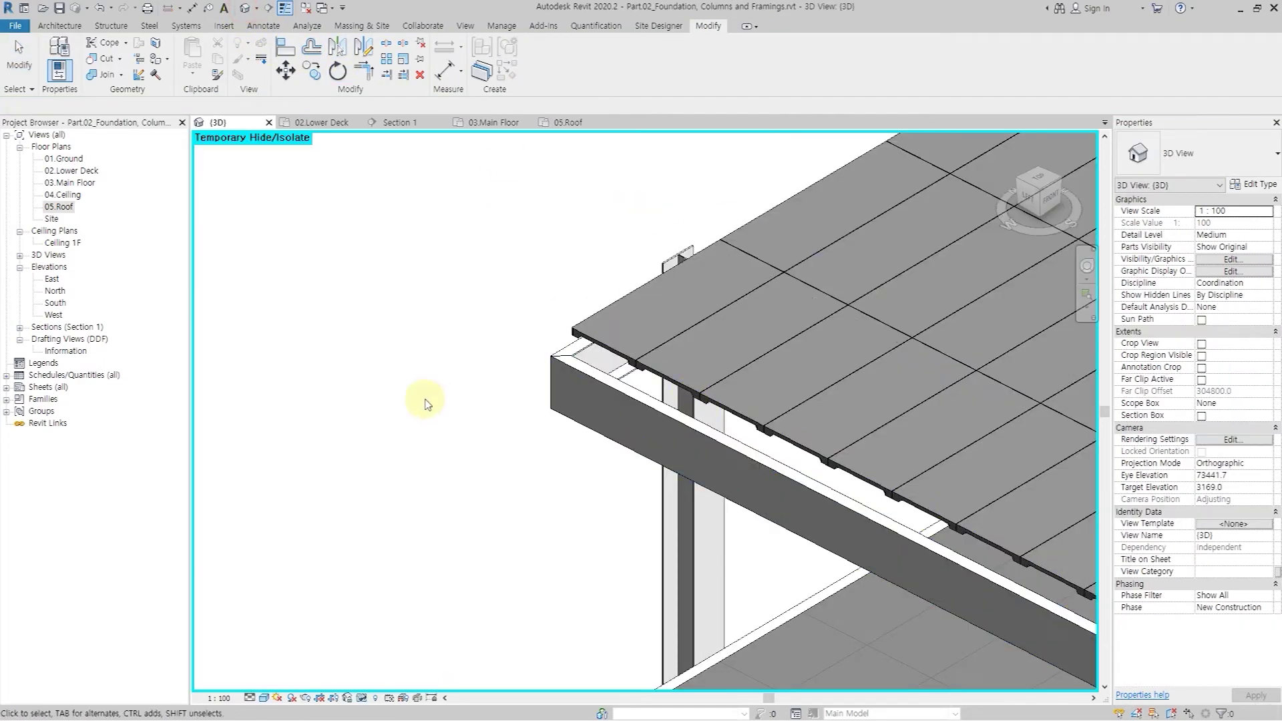
{"action": "scroll", "coordinate": [424, 401], "scroll_direction": "down", "scroll_amount": 5}
{"action": "middle_click_drag", "start_coordinate": [628, 426], "coordinate": [587, 364], "text": "shift"}
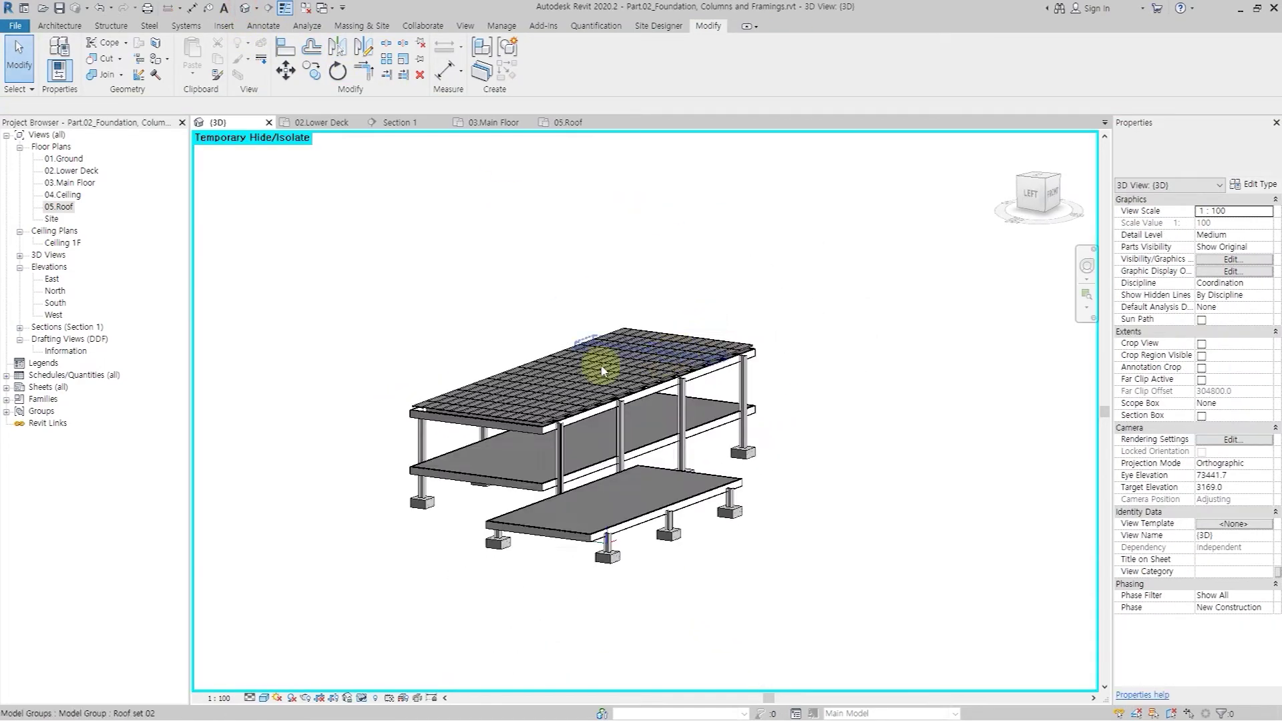
{"action": "scroll", "coordinate": [587, 364], "scroll_direction": "up", "scroll_amount": 5}
{"action": "middle_click_drag", "start_coordinate": [493, 514], "coordinate": [527, 493], "text": "shift"}
{"action": "scroll", "coordinate": [458, 518], "scroll_direction": "down", "scroll_amount": 5}
{"action": "middle_click_drag", "start_coordinate": [458, 518], "coordinate": [323, 418], "text": "shift"}
{"action": "scroll", "coordinate": [323, 418], "scroll_direction": "up", "scroll_amount": 2}
{"action": "left_click_drag", "start_coordinate": [261, 374], "coordinate": [739, 460]}
{"action": "middle_click_drag", "start_coordinate": [710, 429], "coordinate": [681, 374], "text": "shift"}
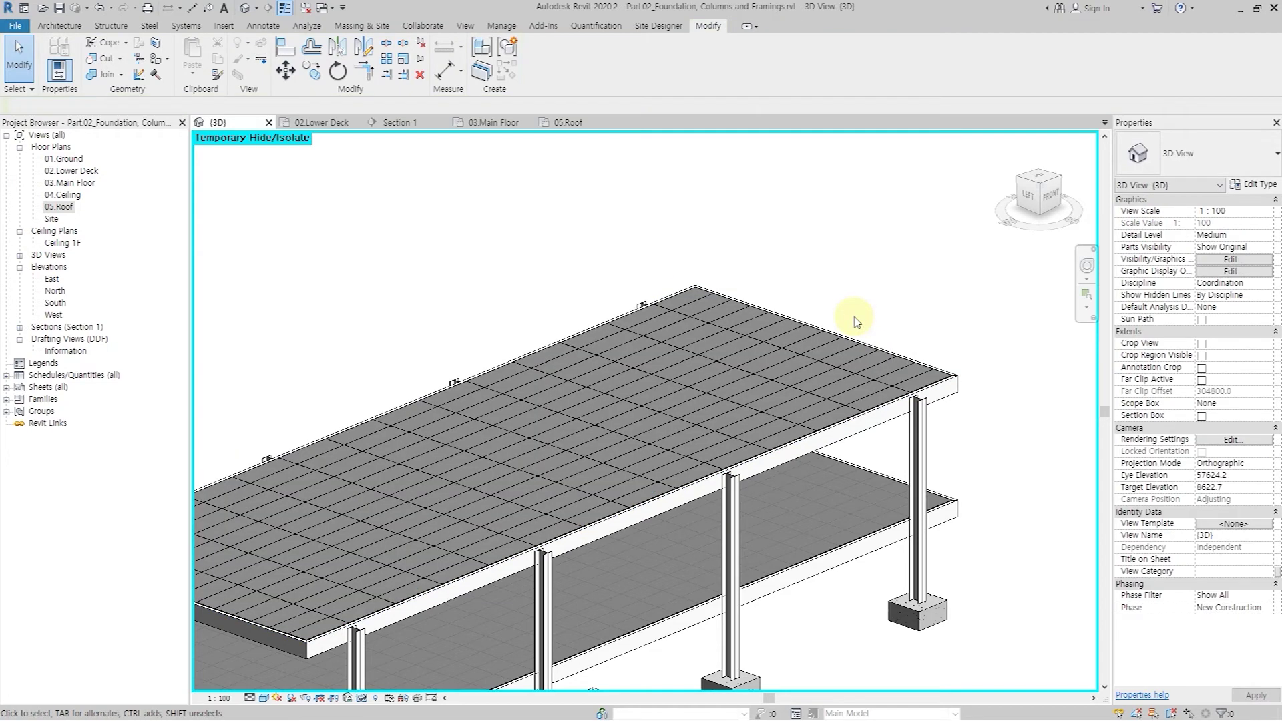
{"action": "scroll", "coordinate": [868, 264], "scroll_direction": "down", "scroll_amount": 2}
{"action": "scroll", "coordinate": [507, 480], "scroll_direction": "up", "scroll_amount": 3}
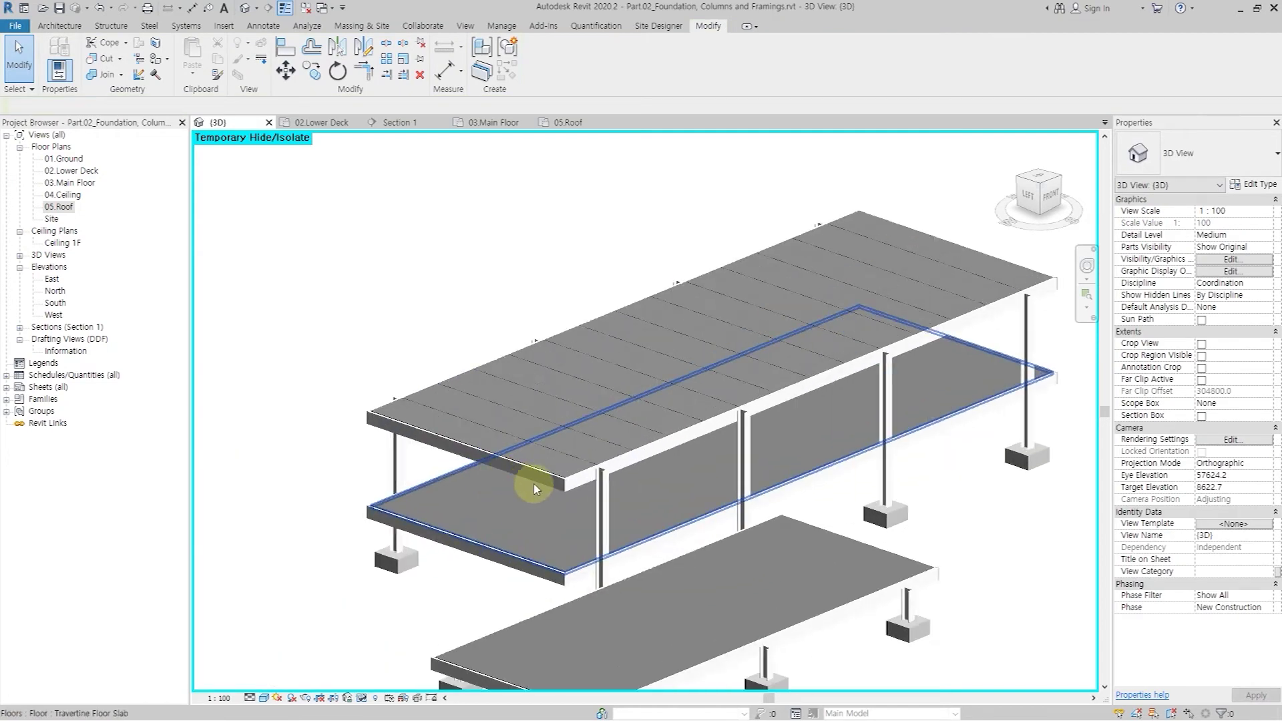
{"action": "left_click", "coordinate": [60, 26]}
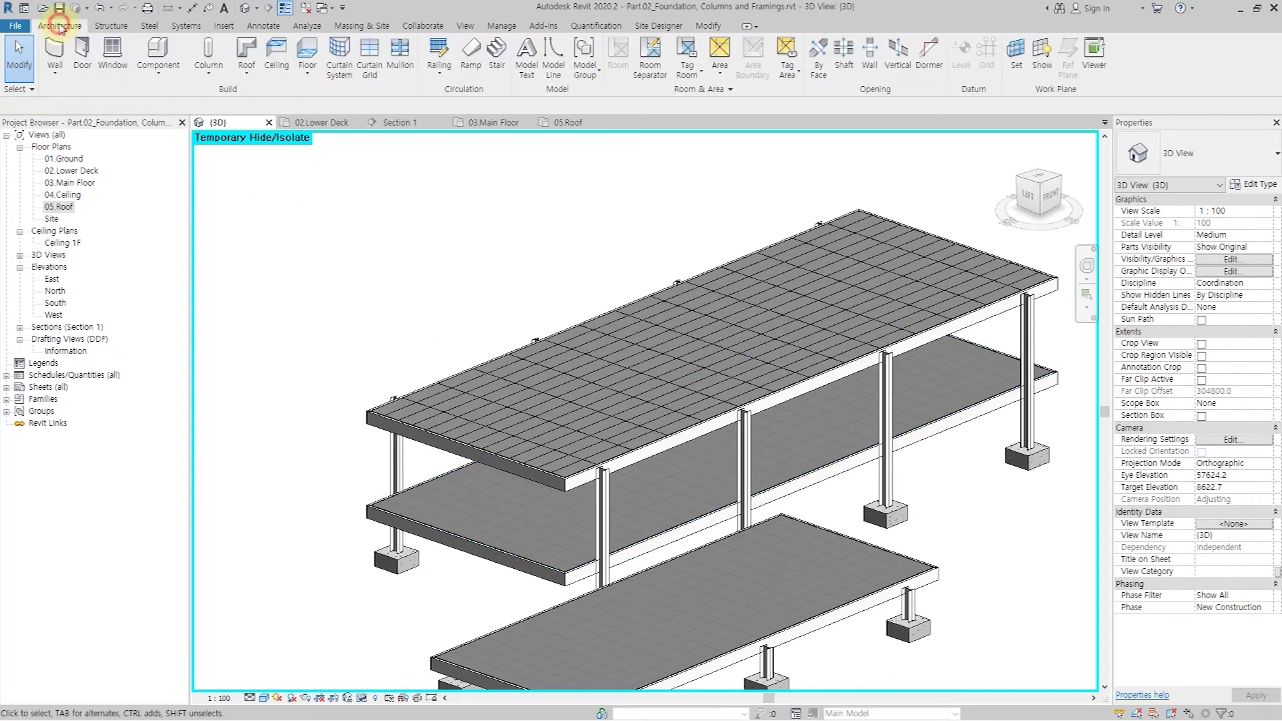
Step: Create an in-place family in the Roofs category named Roof Fascia
{"action": "left_click", "coordinate": [167, 79]}
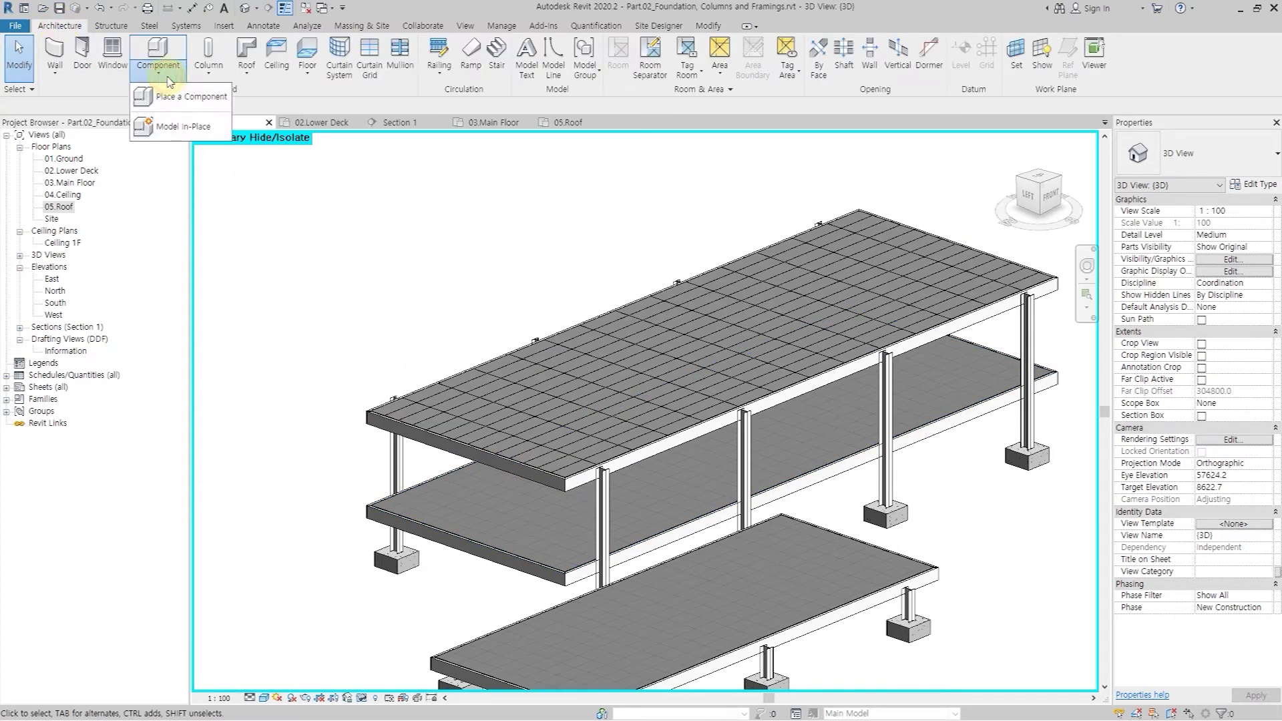
{"action": "left_click", "coordinate": [186, 130]}
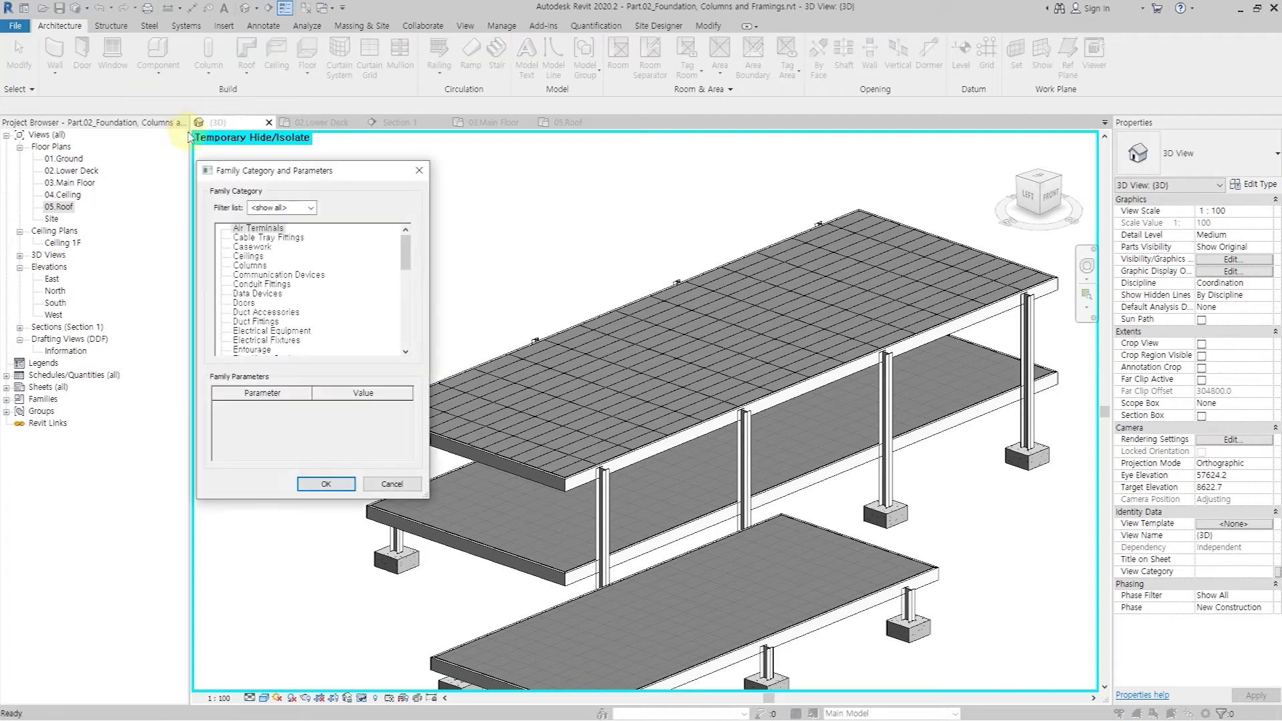
{"action": "scroll", "coordinate": [267, 288], "scroll_direction": "down", "scroll_amount": 7}
{"action": "left_click", "coordinate": [248, 293]}
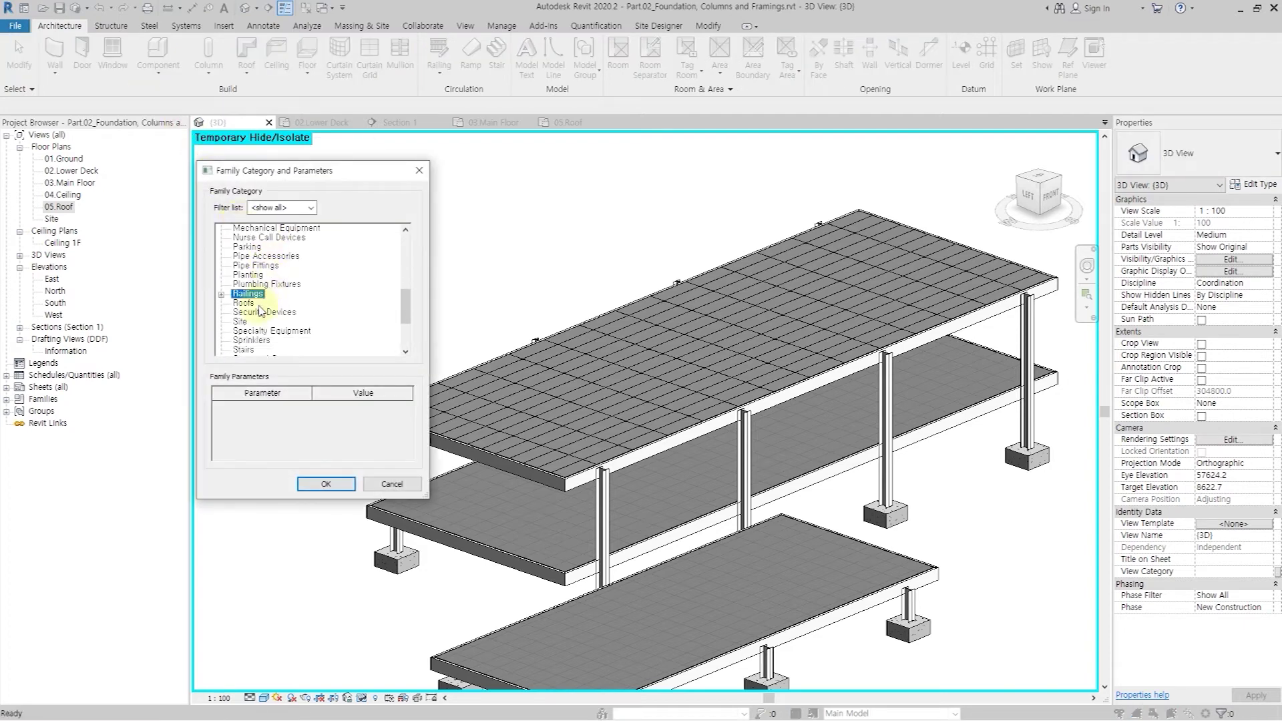
{"action": "left_click", "coordinate": [323, 485]}
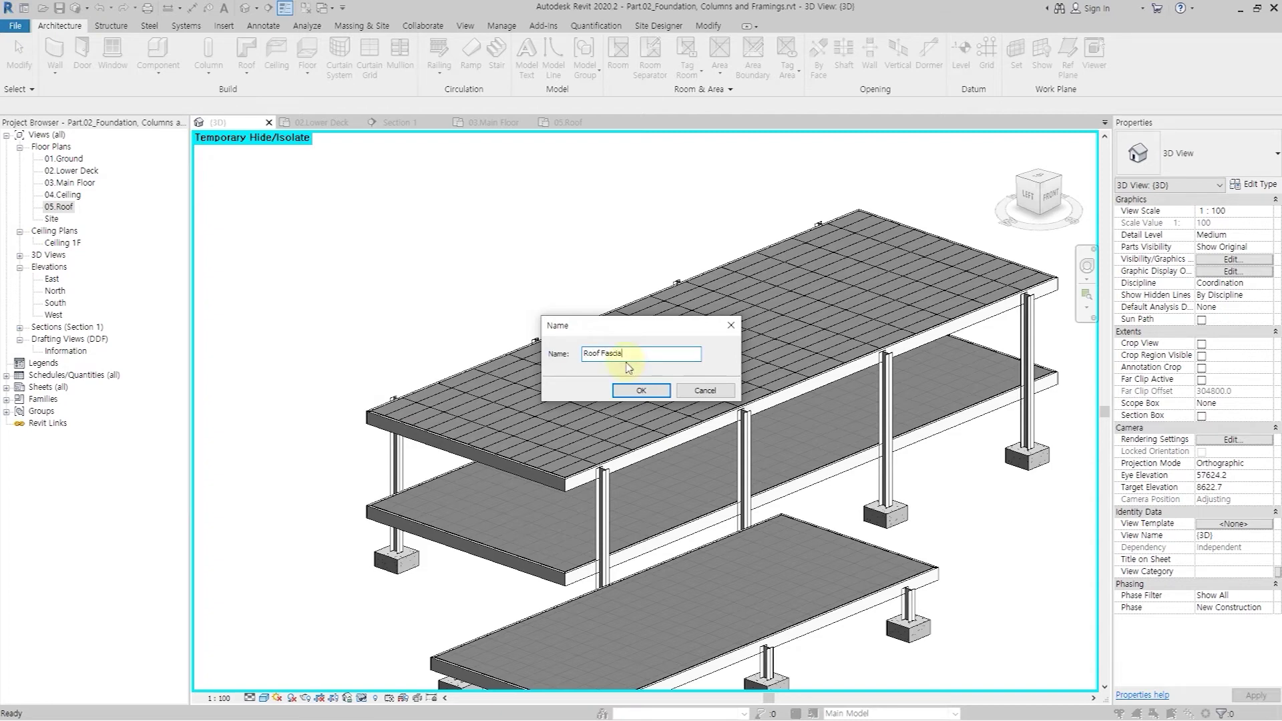
{"action": "left_click", "coordinate": [640, 390]}
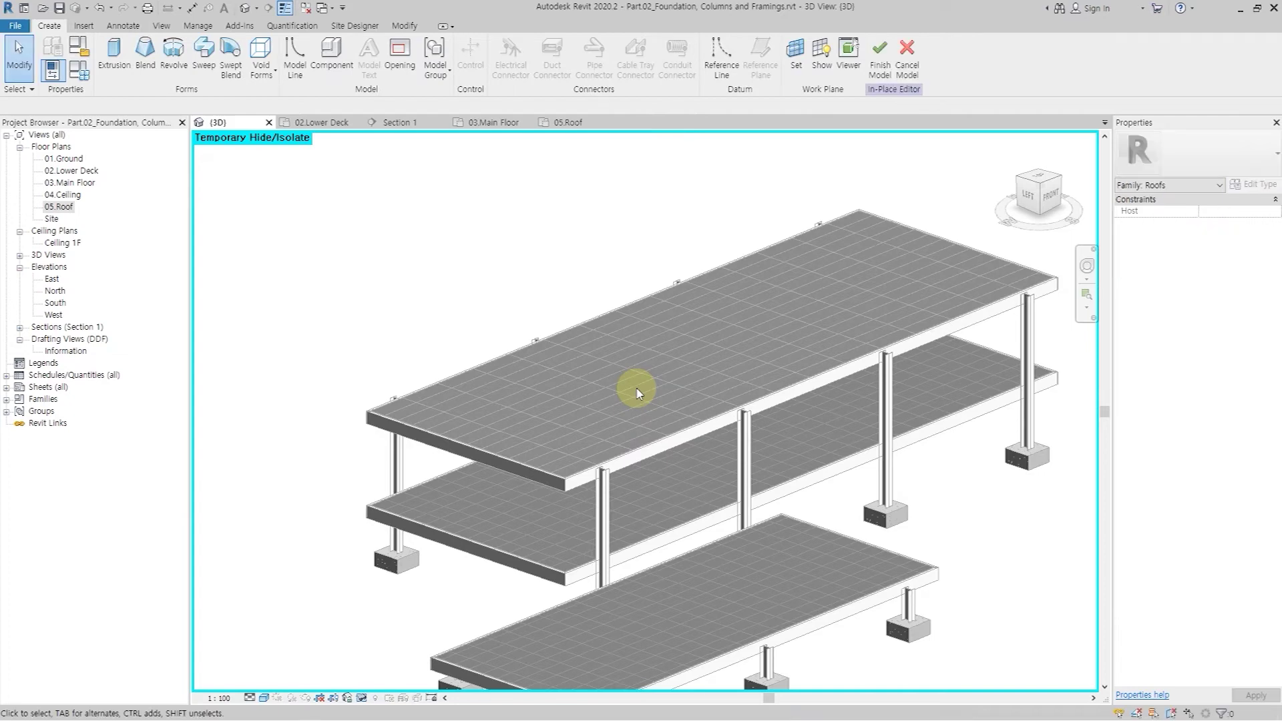
Step: Start a sweep whose path is picked from existing 3D edges
{"action": "left_click", "coordinate": [204, 50]}
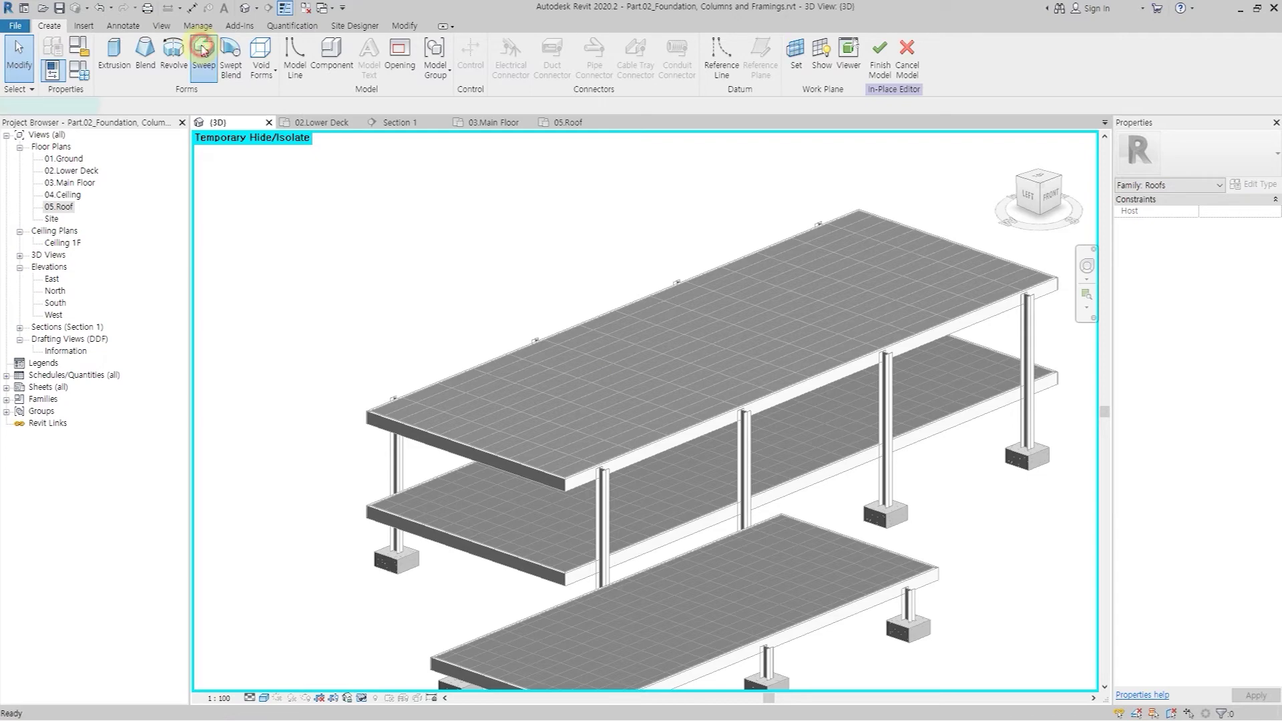
{"action": "left_click", "coordinate": [608, 77]}
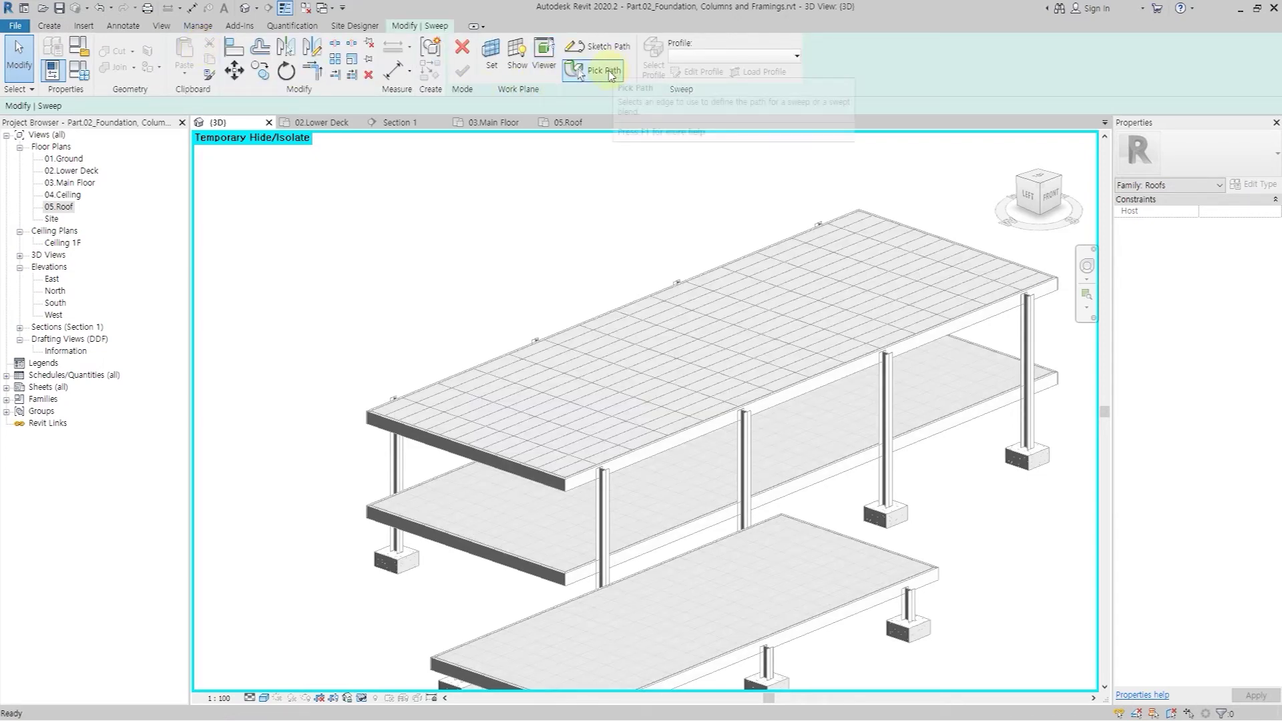
{"action": "left_click", "coordinate": [608, 72]}
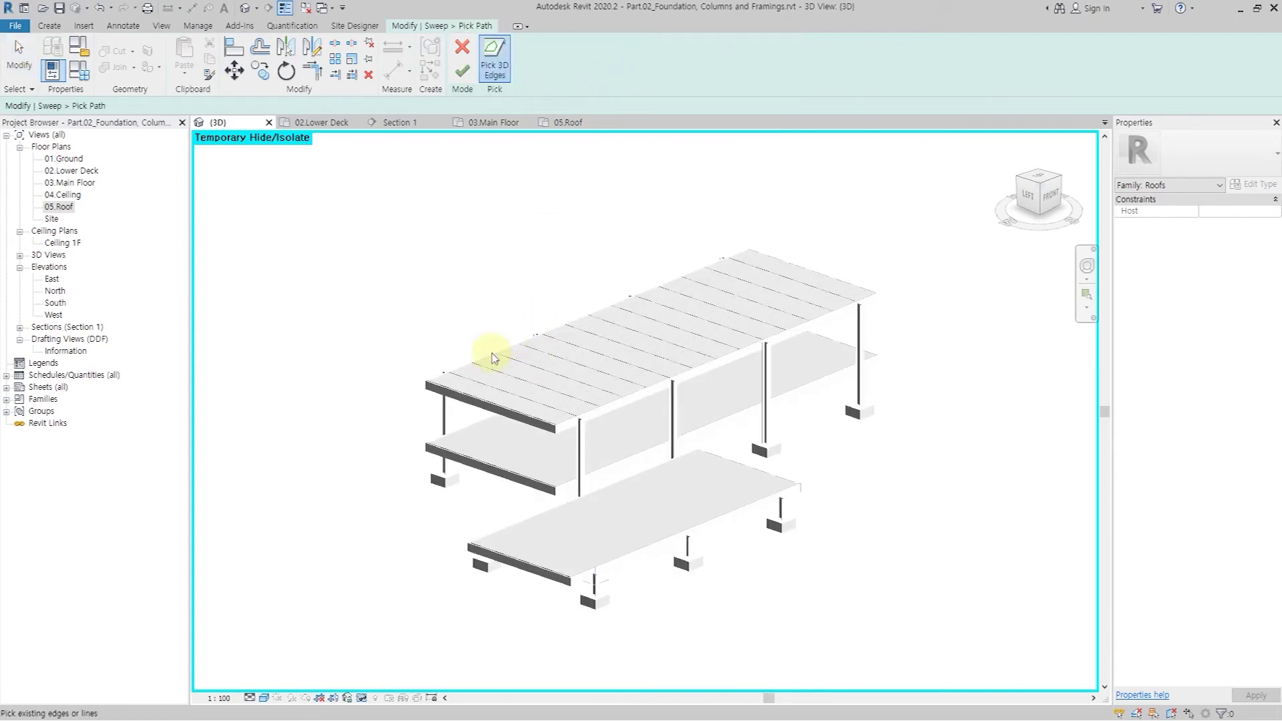
{"action": "scroll", "coordinate": [421, 380], "scroll_direction": "up", "scroll_amount": 5}
{"action": "scroll", "coordinate": [378, 329], "scroll_direction": "up", "scroll_amount": 4}
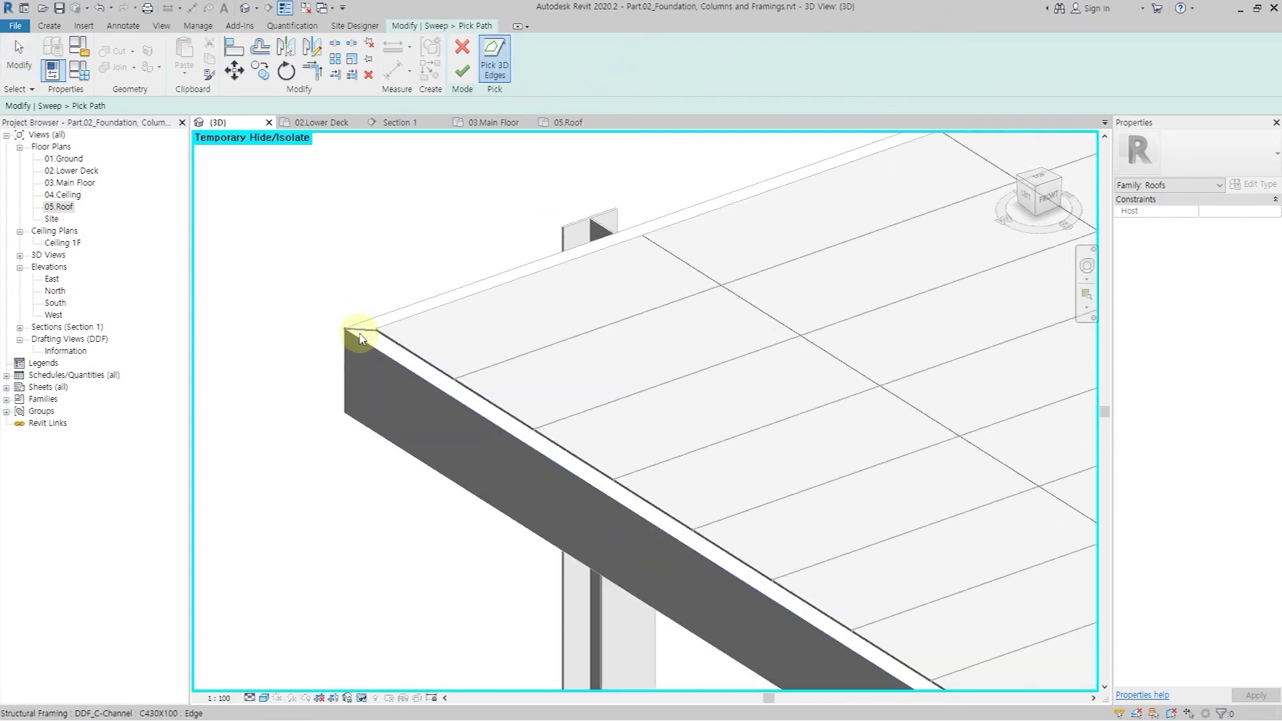
Step: Pick the roof slab's left, back, front and top edges as the sweep path and finish it
{"action": "left_click", "coordinate": [359, 338]}
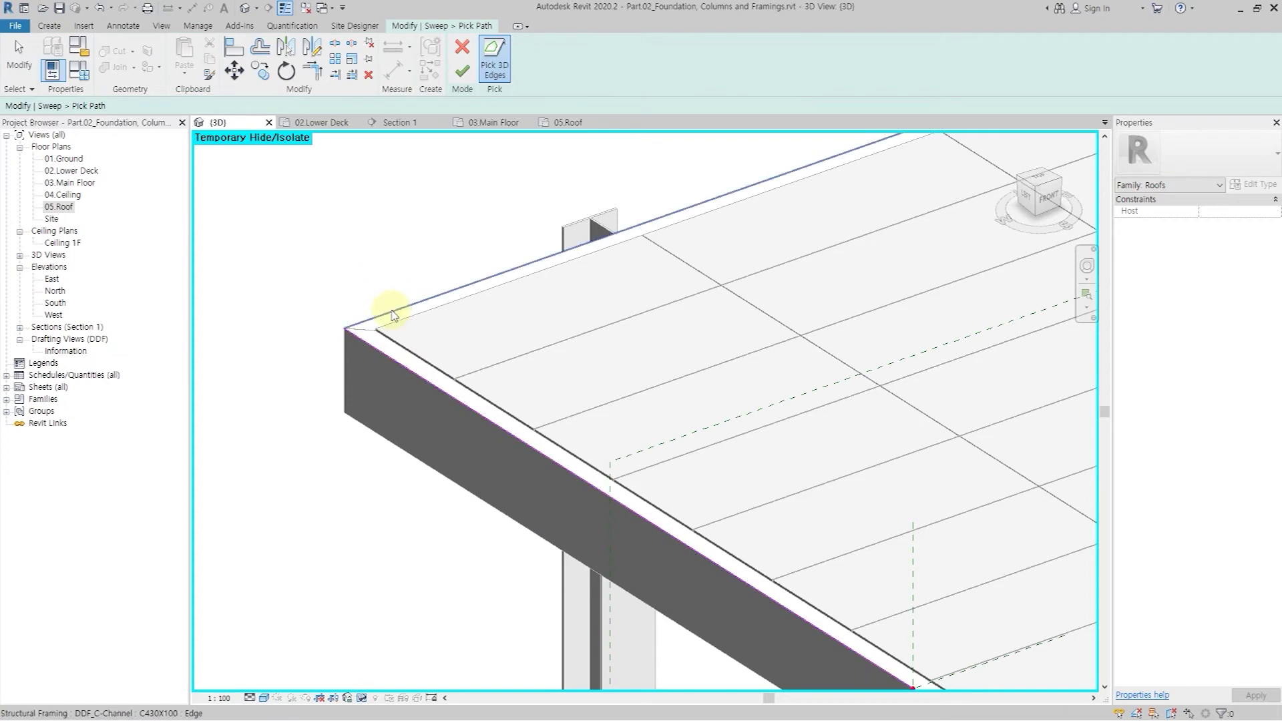
{"action": "left_click", "coordinate": [389, 311]}
{"action": "scroll", "coordinate": [274, 338], "scroll_direction": "down", "scroll_amount": 5}
{"action": "scroll", "coordinate": [563, 487], "scroll_direction": "up", "scroll_amount": 6}
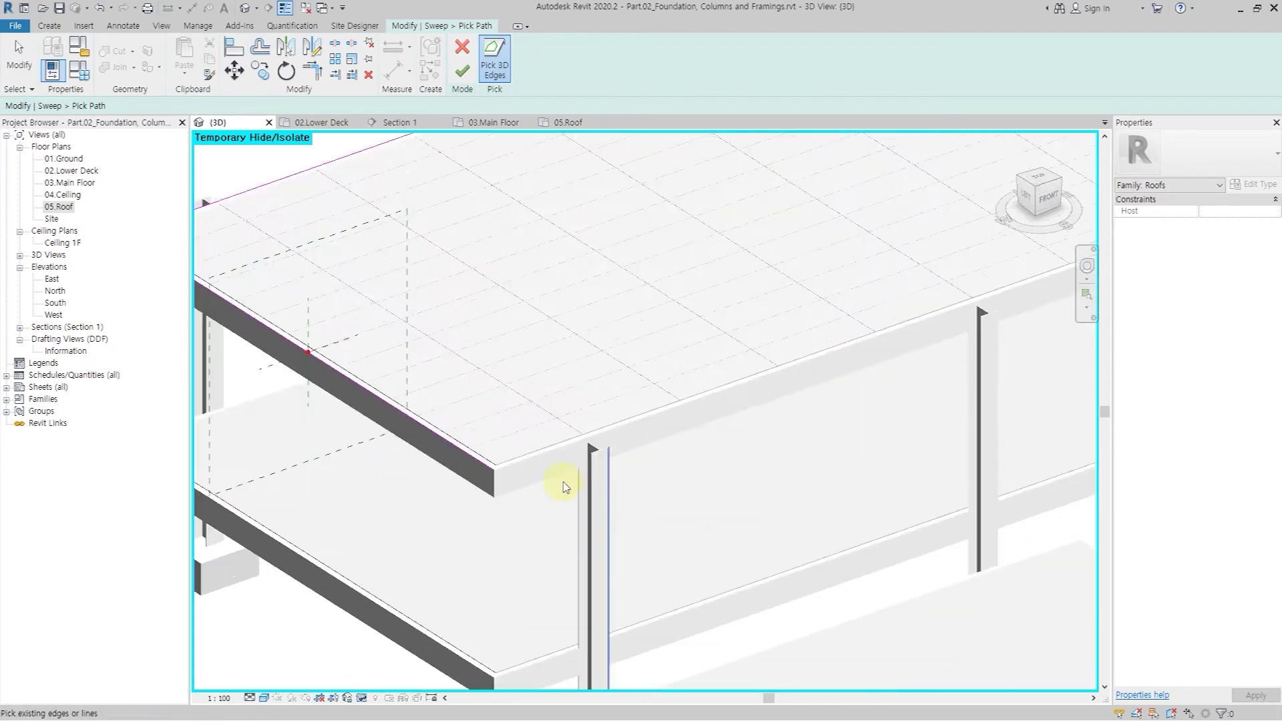
{"action": "left_click", "coordinate": [454, 431]}
{"action": "scroll", "coordinate": [401, 444], "scroll_direction": "down", "scroll_amount": 8}
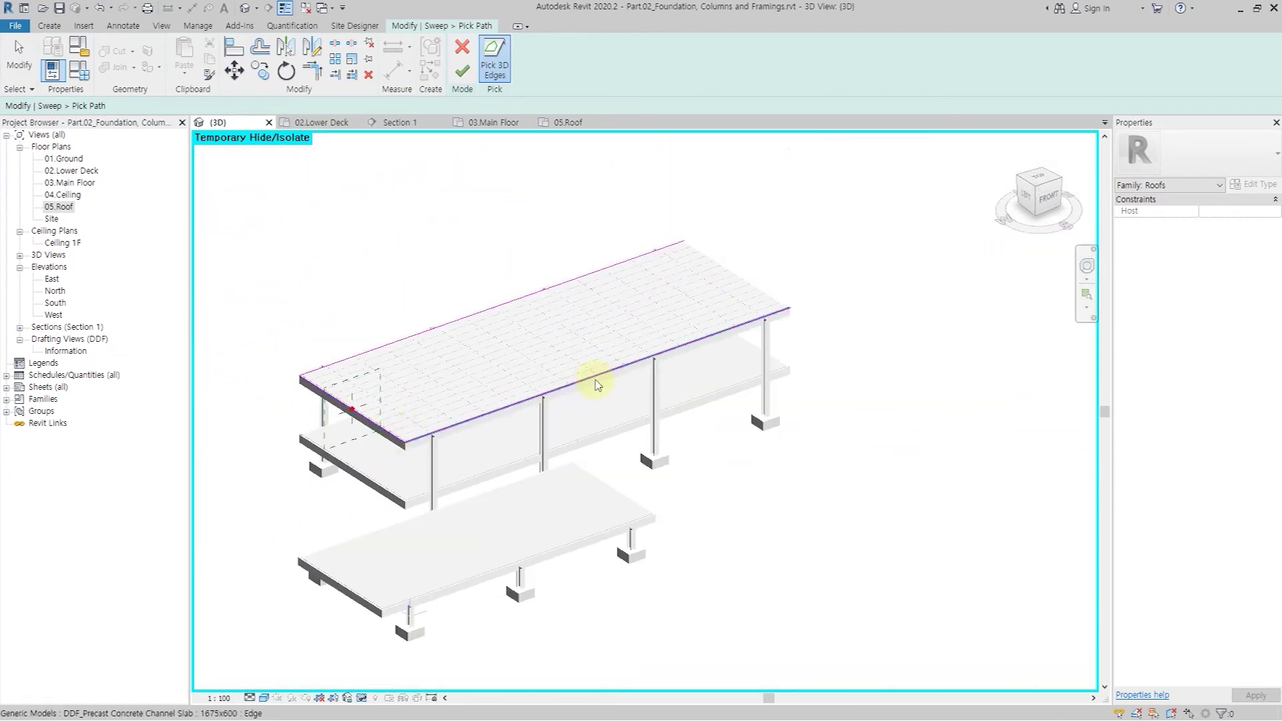
{"action": "scroll", "coordinate": [734, 380], "scroll_direction": "up", "scroll_amount": 10}
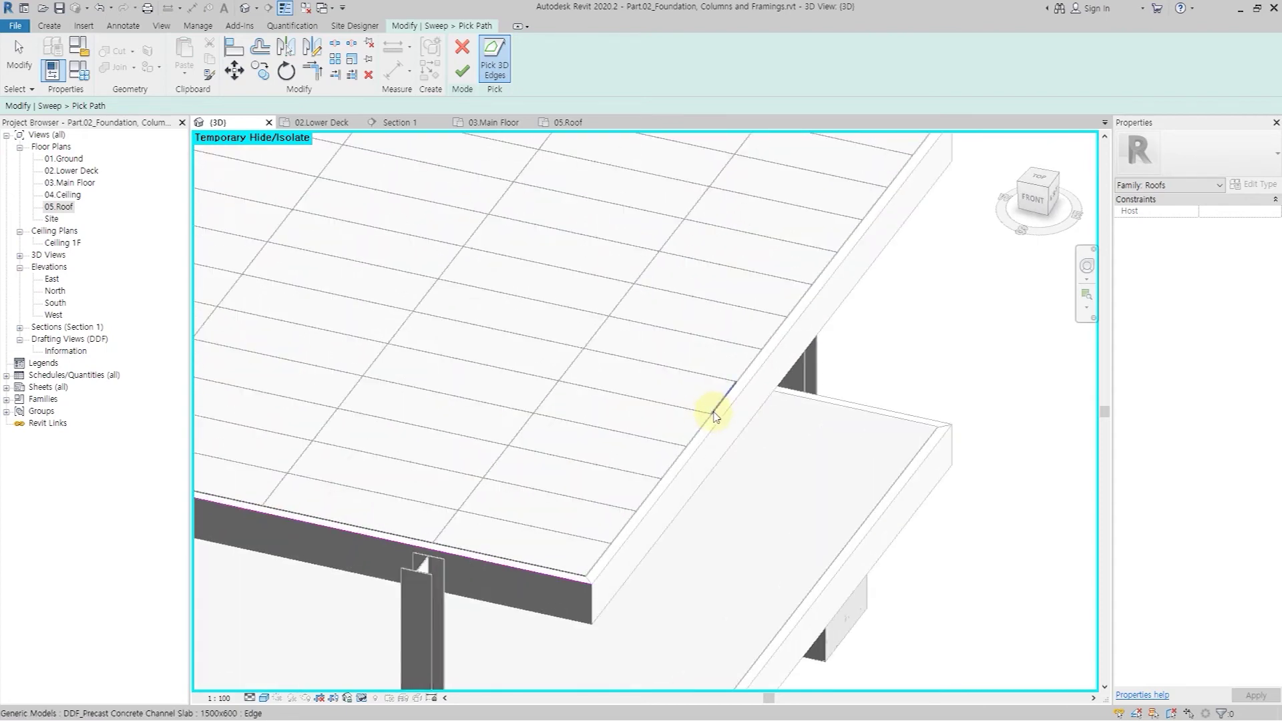
{"action": "left_click", "coordinate": [718, 429]}
{"action": "scroll", "coordinate": [930, 510], "scroll_direction": "down", "scroll_amount": 6}
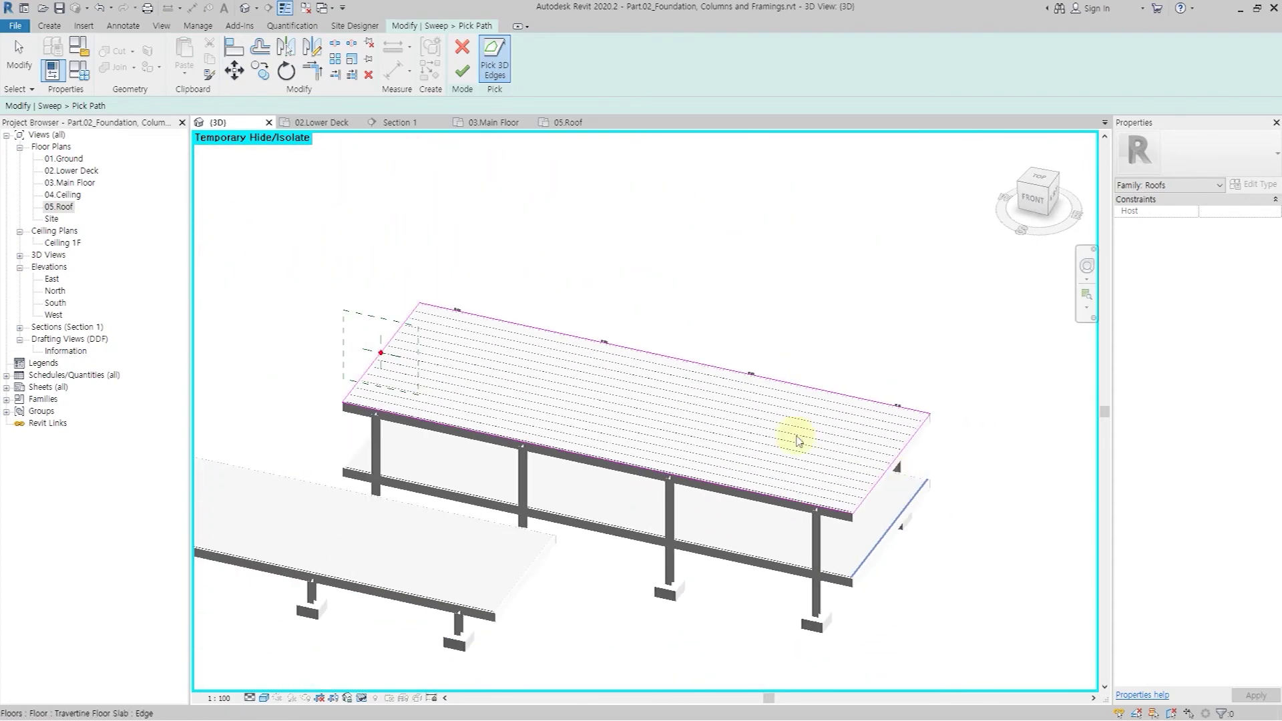
{"action": "left_click", "coordinate": [462, 70]}
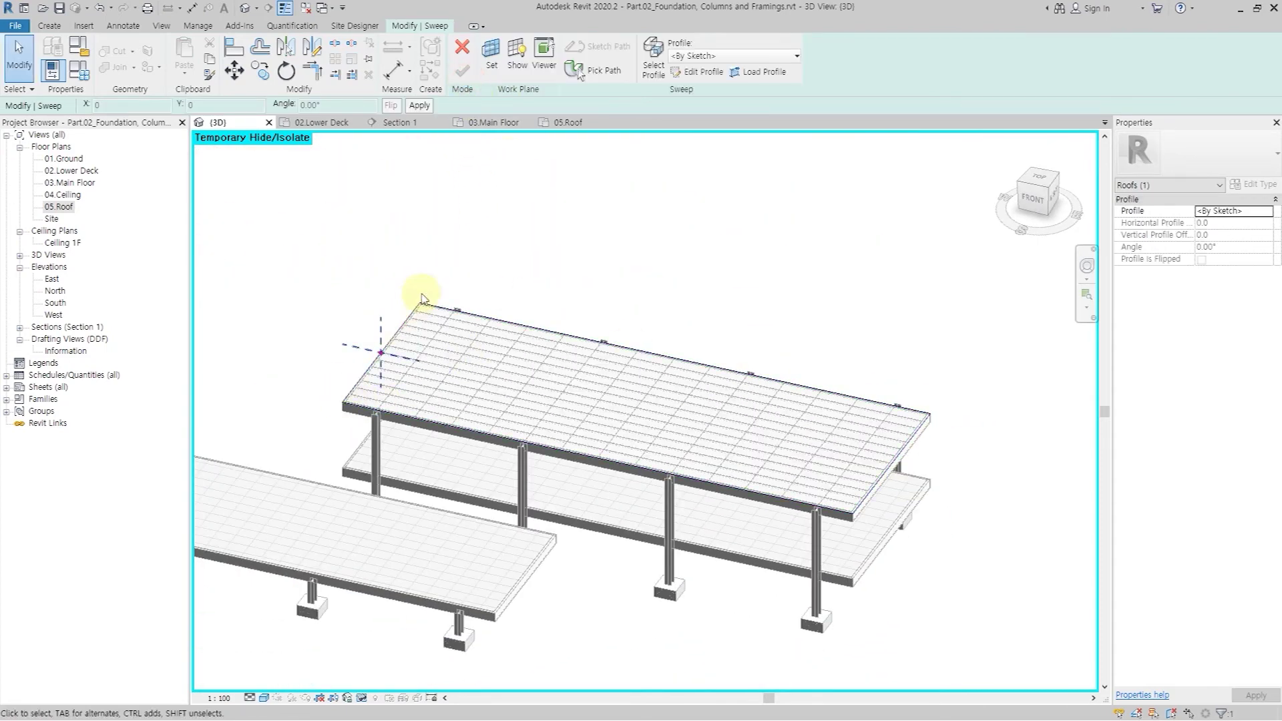
Step: Load the DDR_Miter Profile family into the project
{"action": "middle_click_drag", "start_coordinate": [386, 419], "coordinate": [544, 424], "text": "shift"}
{"action": "scroll", "coordinate": [257, 343], "scroll_direction": "up", "scroll_amount": 5}
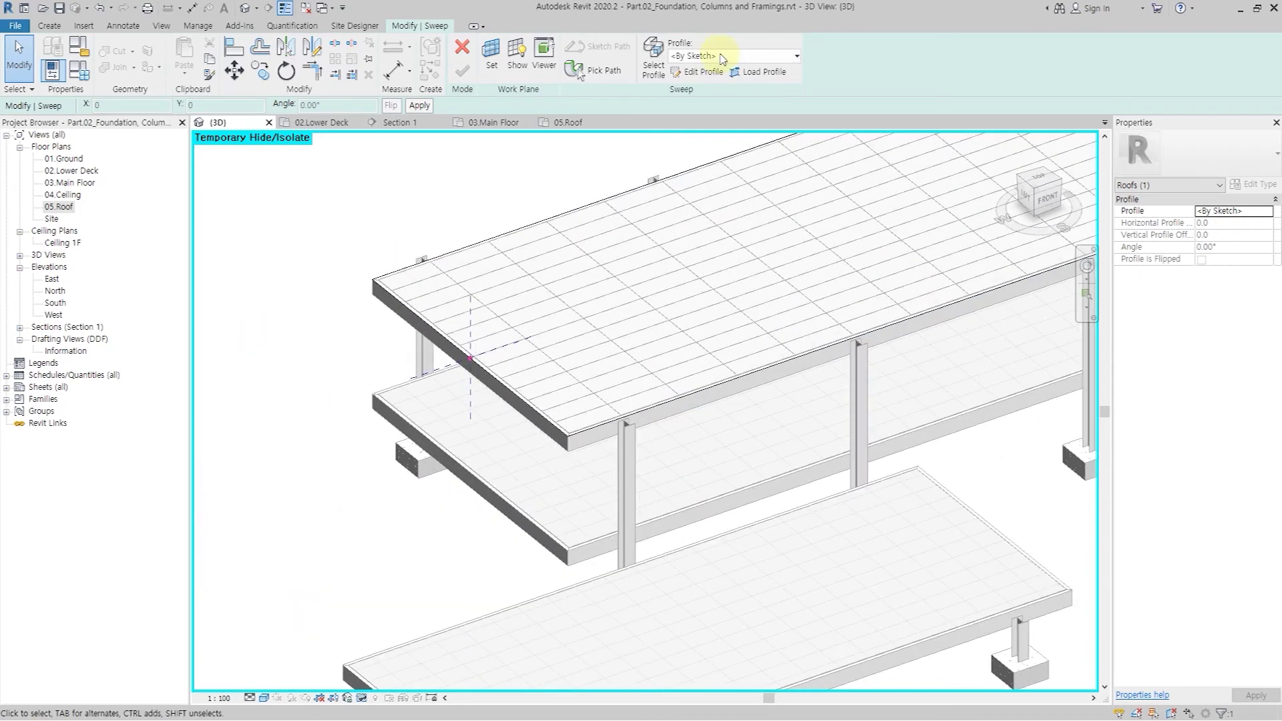
{"action": "left_click", "coordinate": [723, 55]}
{"action": "left_click", "coordinate": [836, 49]}
{"action": "left_click", "coordinate": [772, 76]}
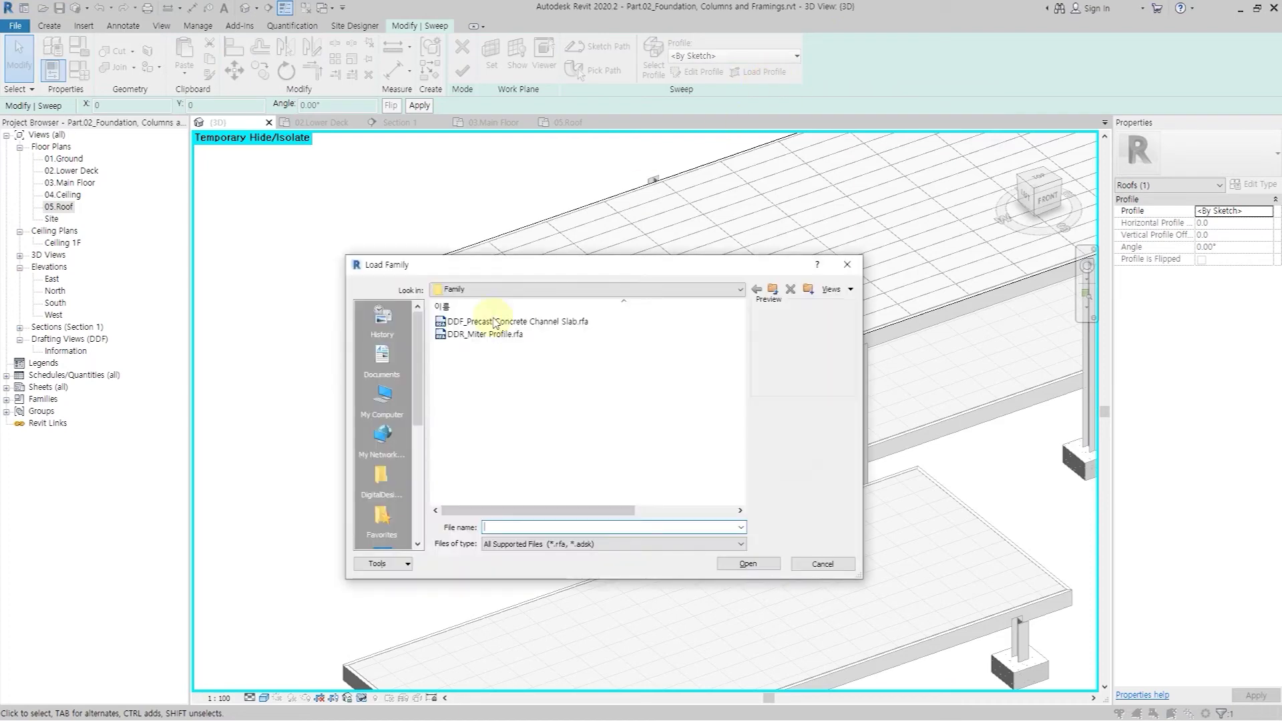
{"action": "left_click", "coordinate": [490, 339]}
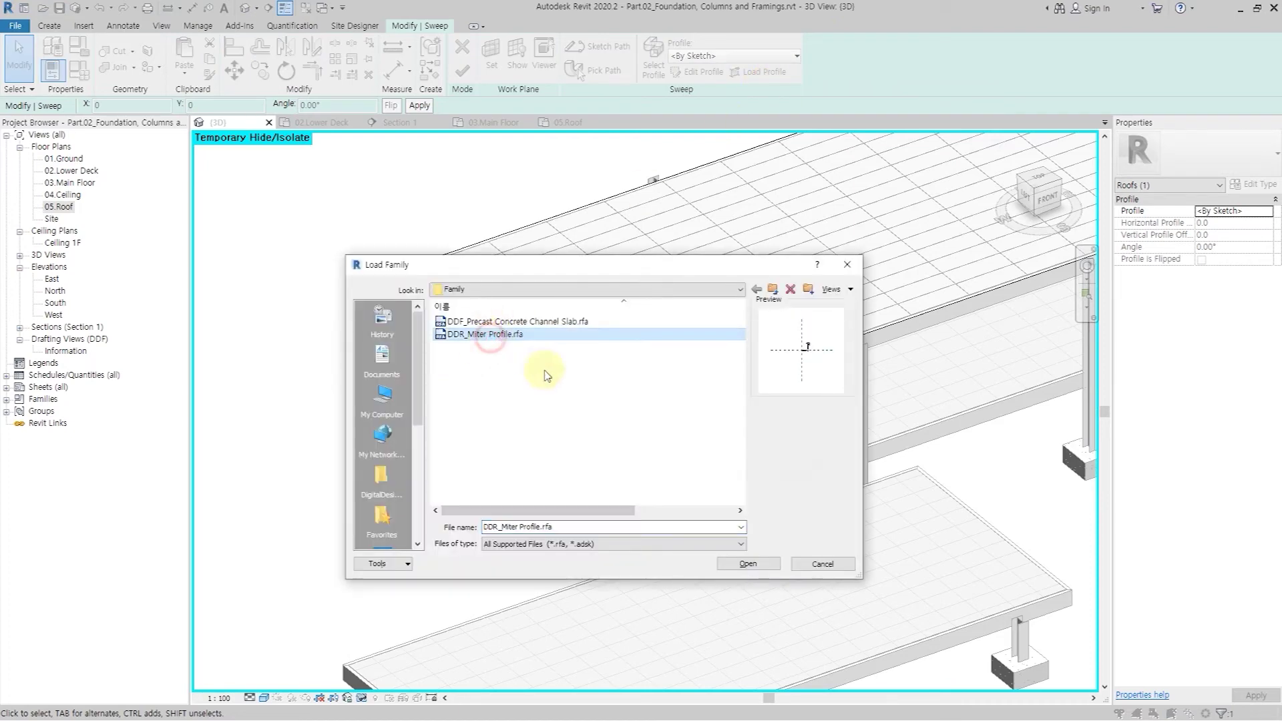
{"action": "left_click", "coordinate": [748, 564]}
Step: Assign DDR_Miter Profile to the sweep and finish editing the sweep
{"action": "scroll", "coordinate": [399, 357], "scroll_direction": "up", "scroll_amount": 3}
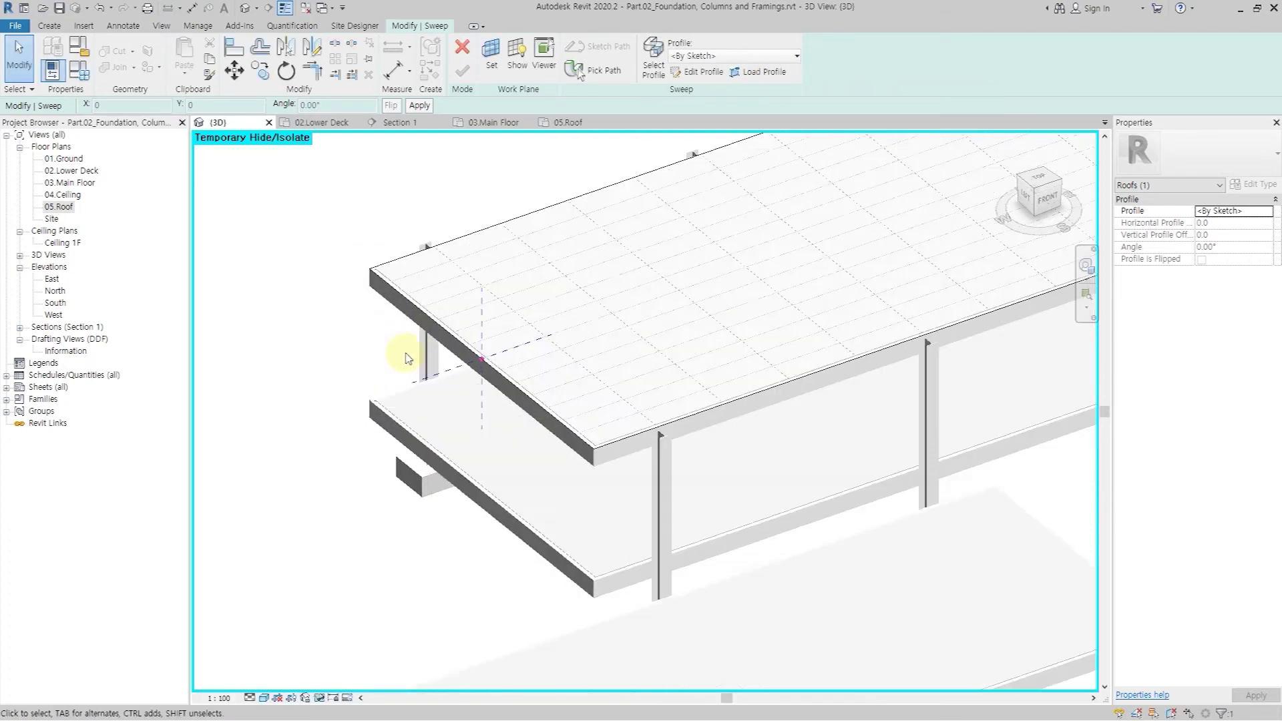
{"action": "scroll", "coordinate": [399, 357], "scroll_direction": "up", "scroll_amount": 3}
{"action": "left_click", "coordinate": [701, 56]}
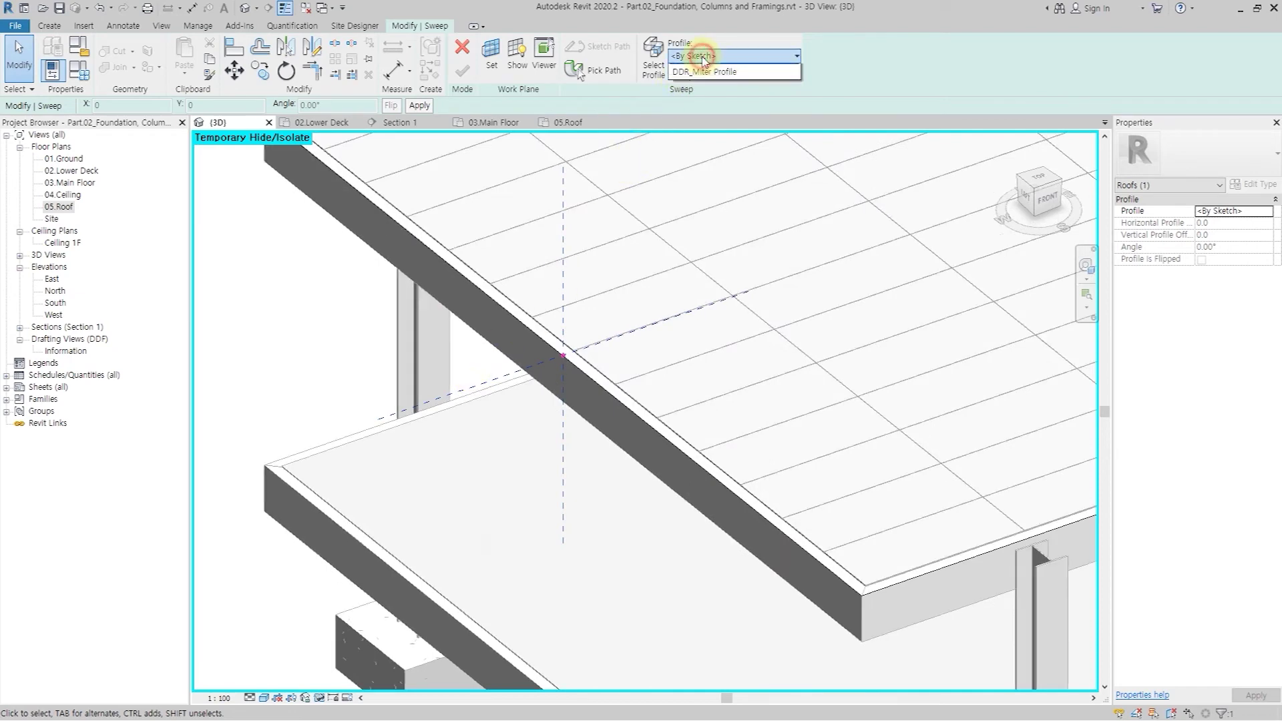
{"action": "left_click", "coordinate": [697, 83]}
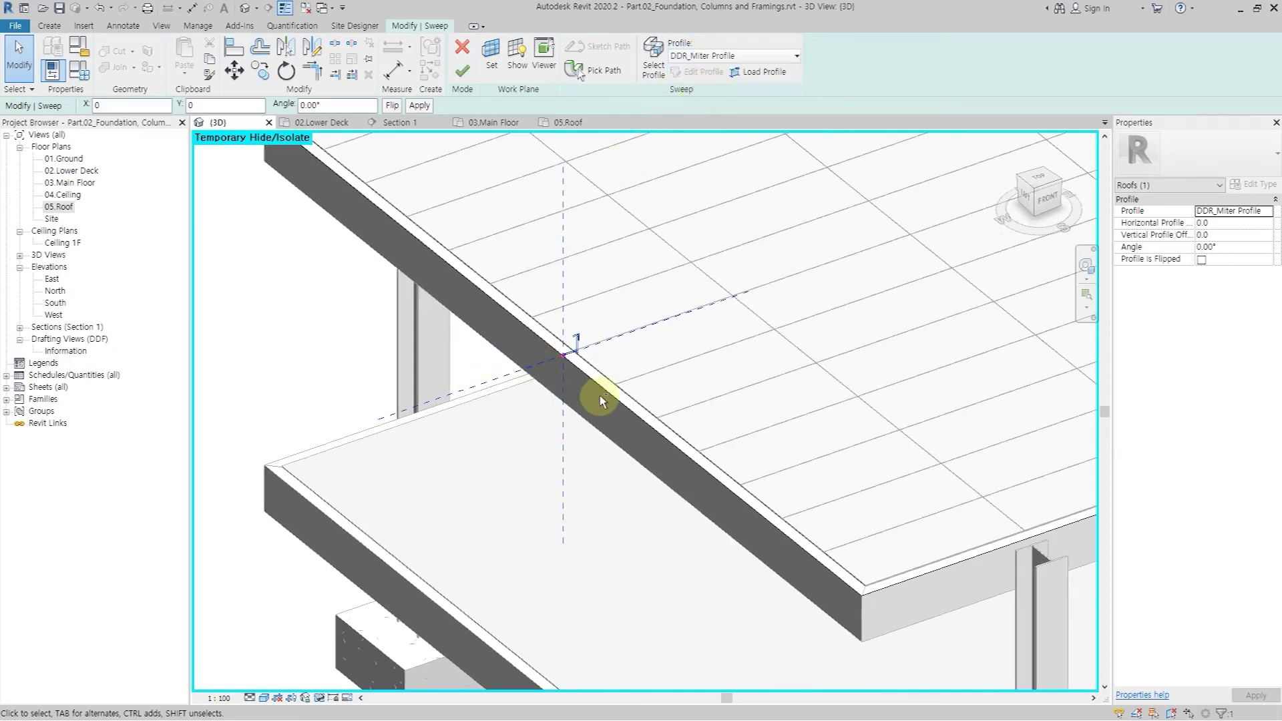
{"action": "scroll", "coordinate": [572, 357], "scroll_direction": "up", "scroll_amount": 5}
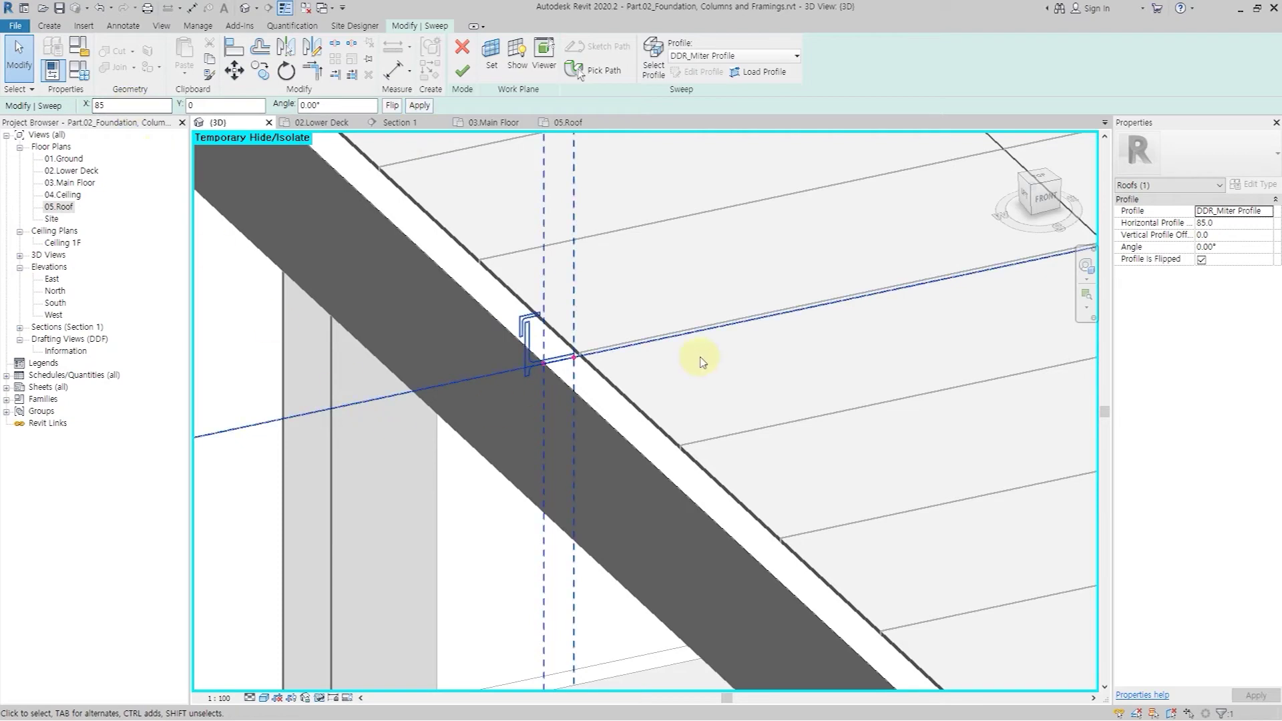
{"action": "middle_click_drag", "start_coordinate": [686, 383], "coordinate": [670, 367], "text": "shift"}
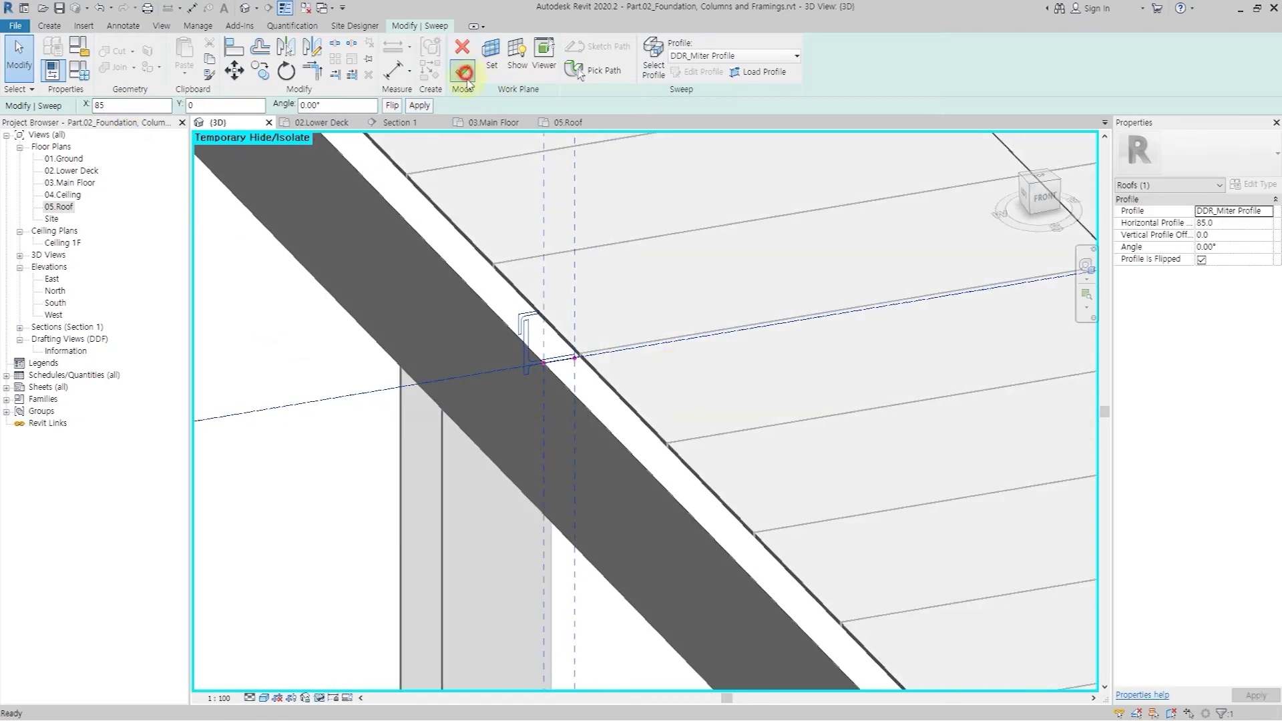
{"action": "left_click", "coordinate": [464, 72]}
{"action": "scroll", "coordinate": [492, 523], "scroll_direction": "down", "scroll_amount": 5}
Step: Set the fascia sweep's material to Steel, 45-345 and finish the in-place model
{"action": "middle_click_drag", "start_coordinate": [458, 510], "coordinate": [1068, 373], "text": "shift"}
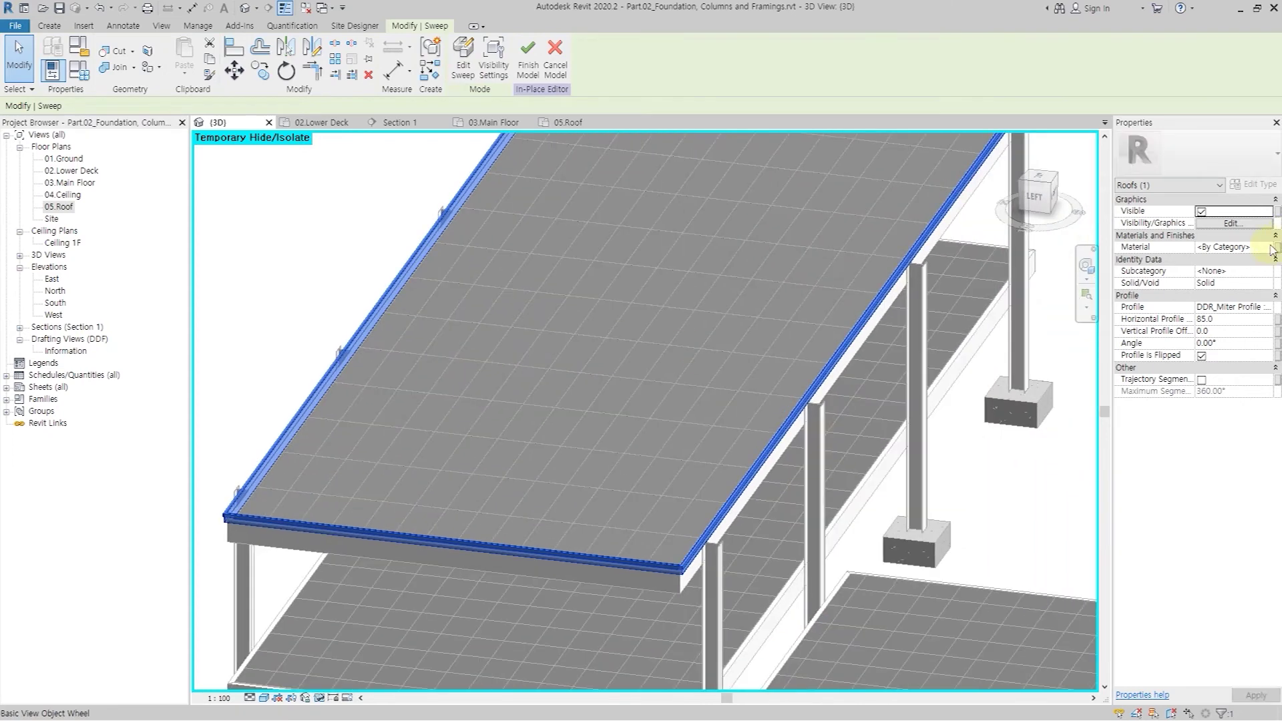
{"action": "left_click", "coordinate": [1270, 246]}
{"action": "left_click", "coordinate": [194, 35]}
{"action": "type", "text": "stee"}
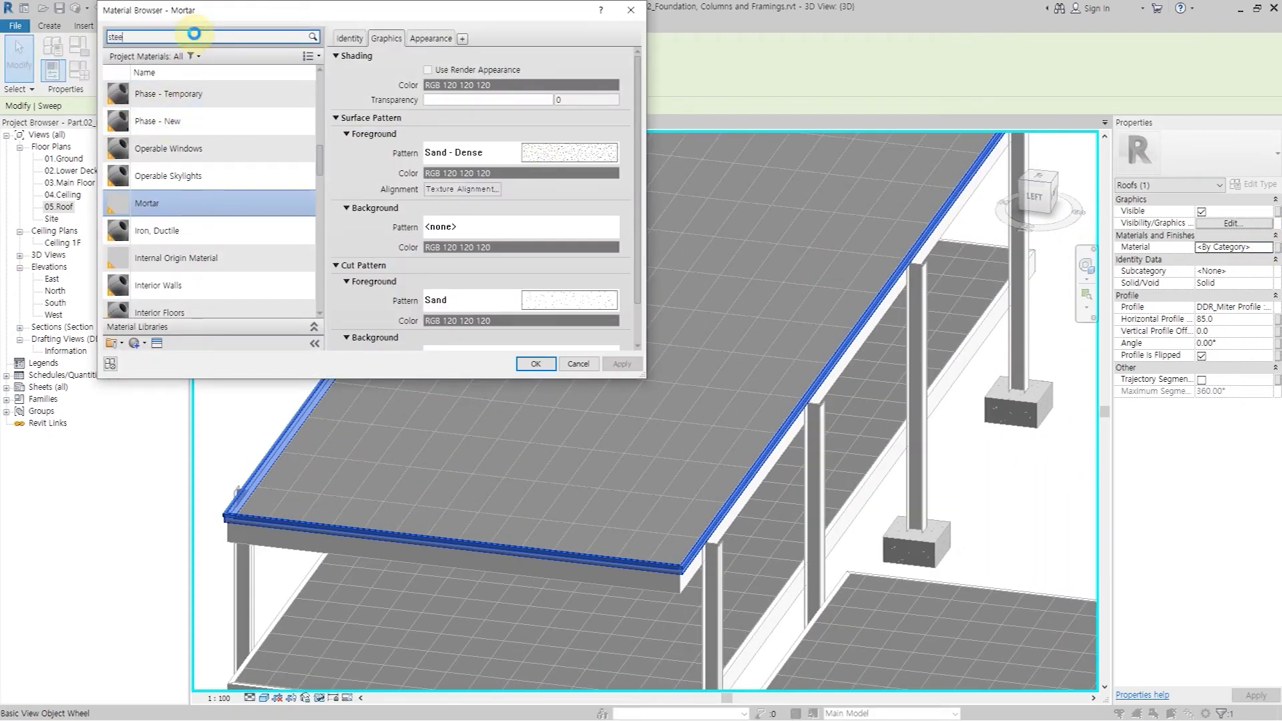
{"action": "type", "text": "l"}
{"action": "left_click", "coordinate": [199, 138]}
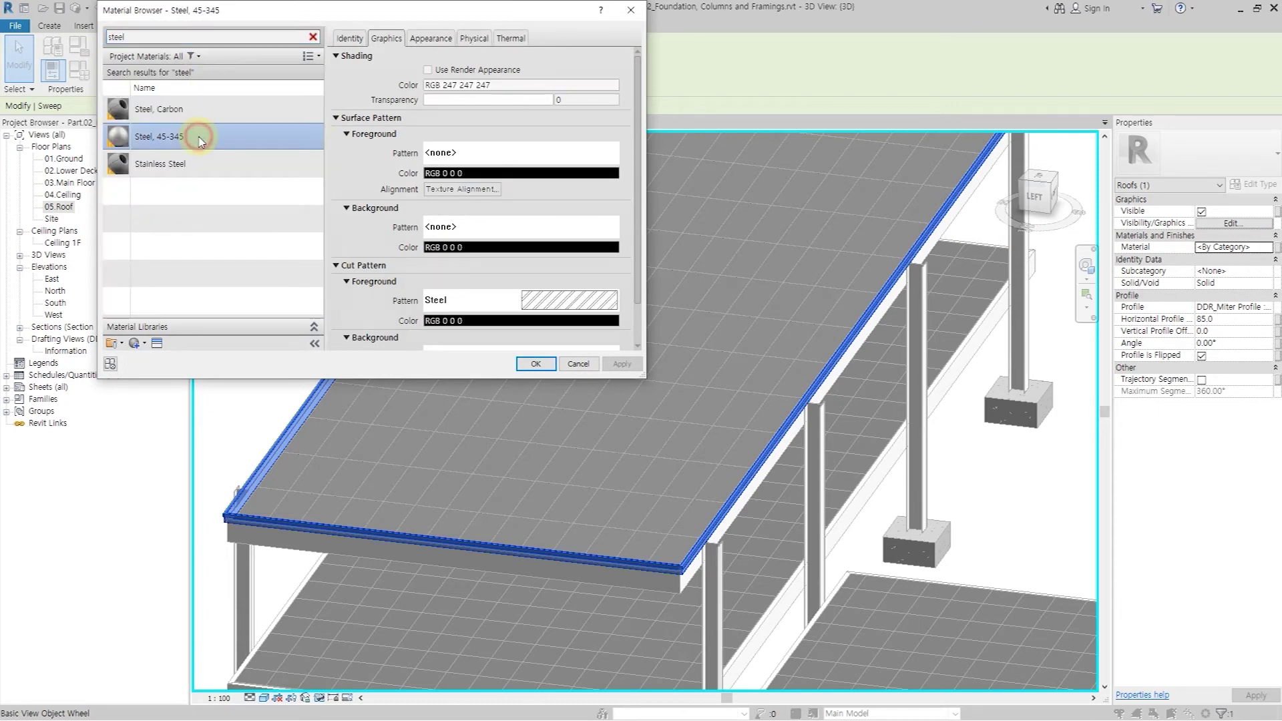
{"action": "left_click", "coordinate": [536, 364]}
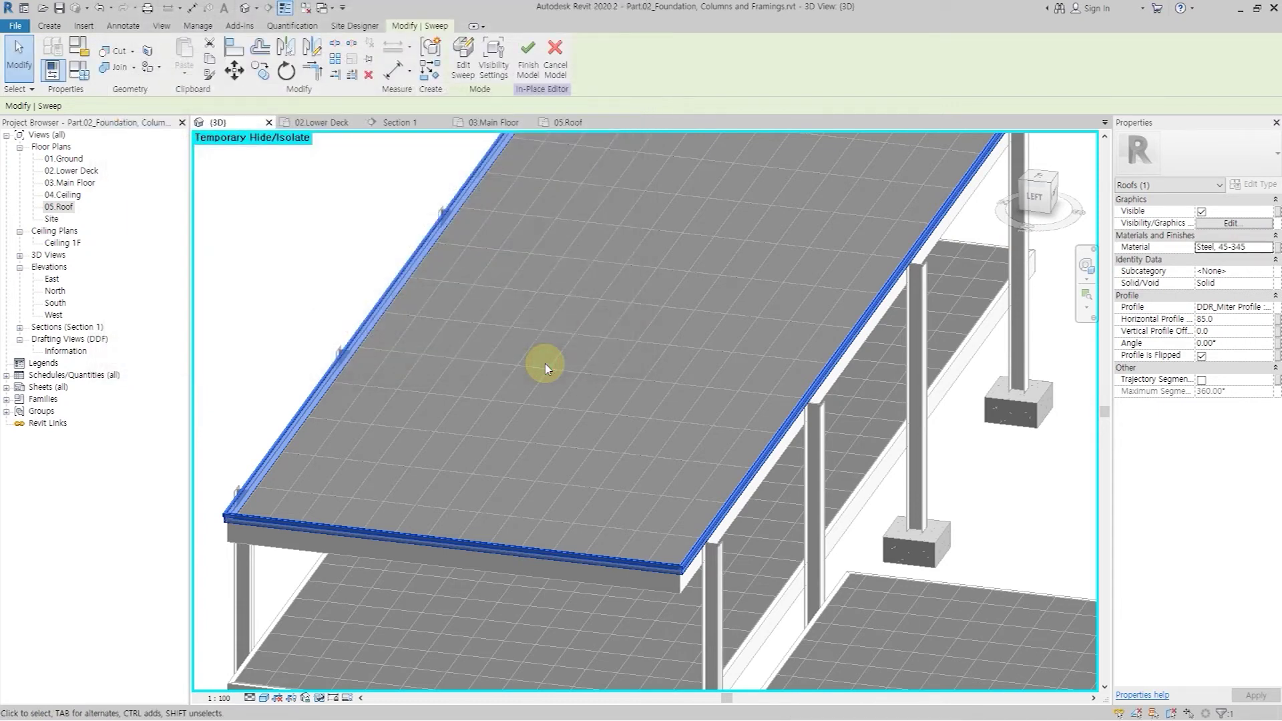
{"action": "left_click", "coordinate": [523, 55]}
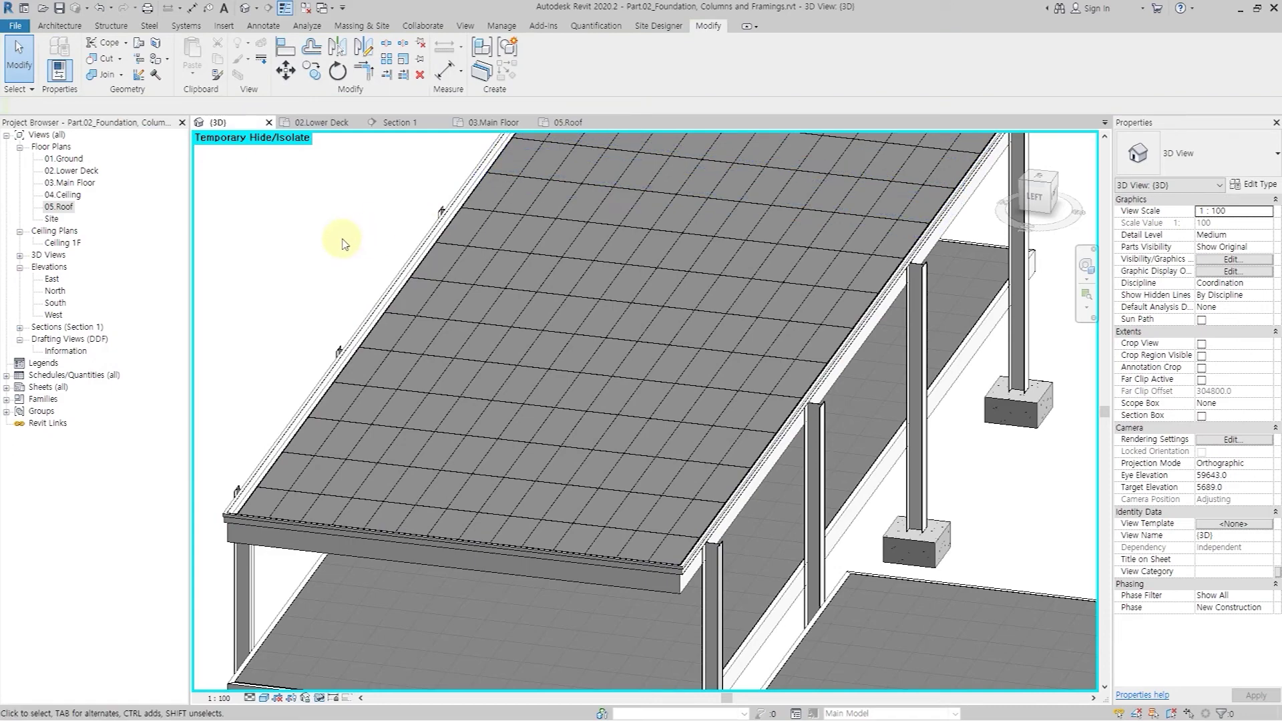
Step: Open the 05.Roof floor plan
{"action": "scroll", "coordinate": [853, 357], "scroll_direction": "down", "scroll_amount": 5}
{"action": "middle_click_drag", "start_coordinate": [853, 358], "coordinate": [850, 386], "text": "shift"}
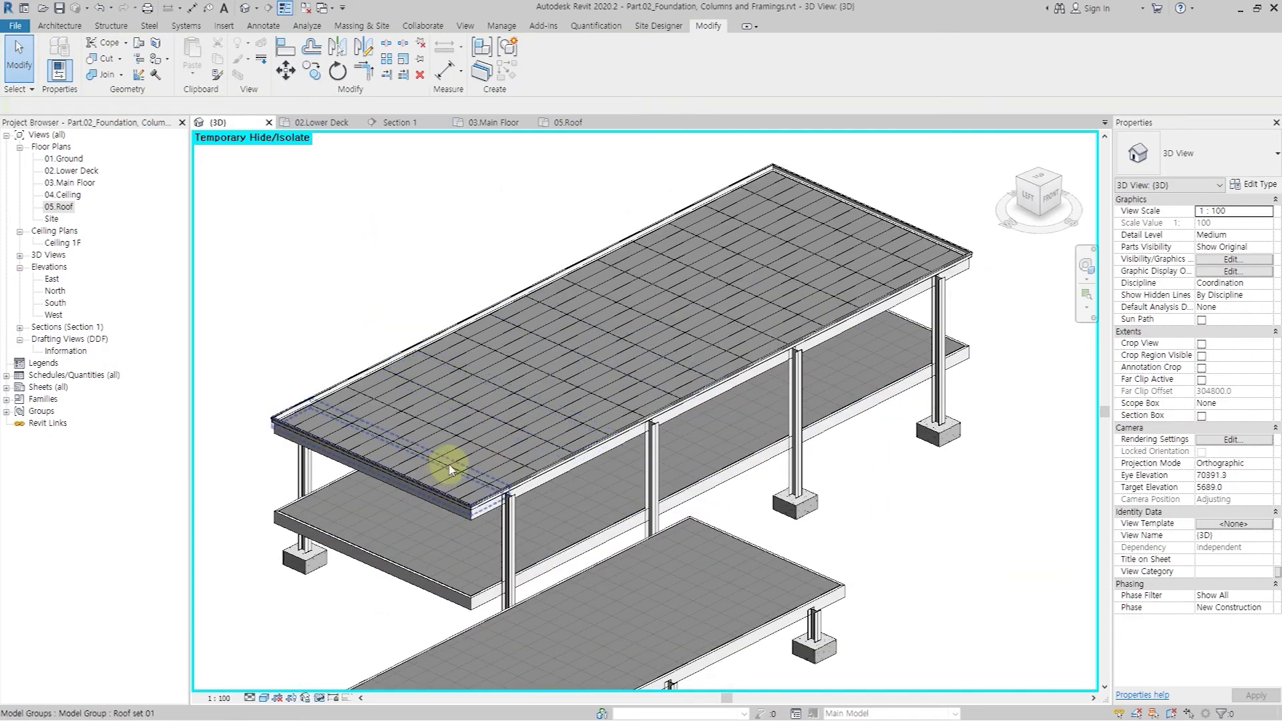
{"action": "scroll", "coordinate": [323, 472], "scroll_direction": "up", "scroll_amount": 3}
{"action": "left_click", "coordinate": [63, 207]}
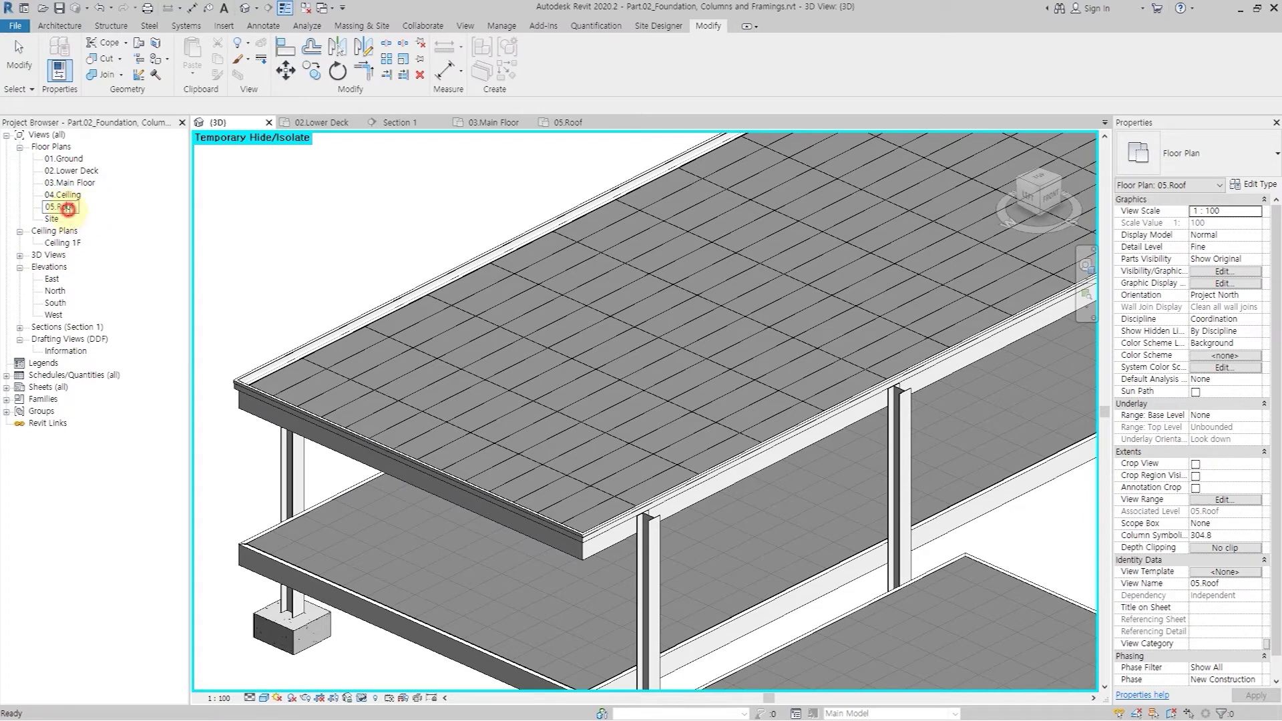
{"action": "double_click", "coordinate": [99, 212]}
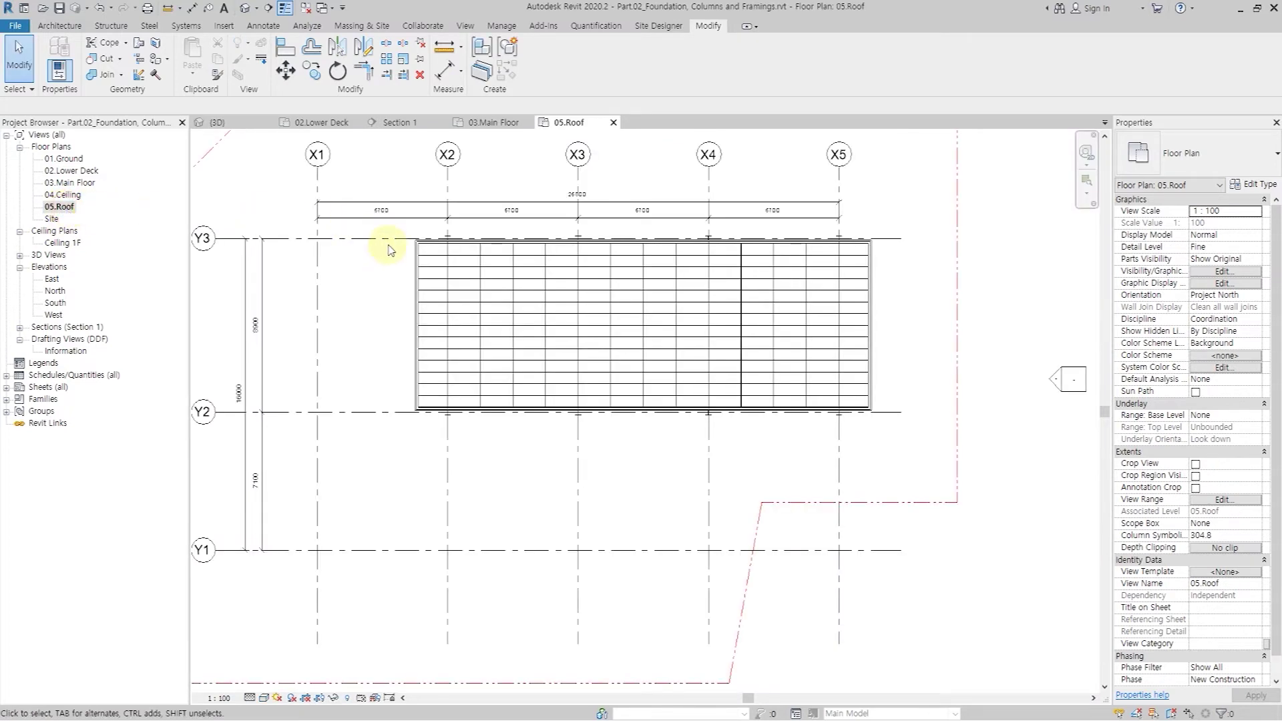
Step: Start a Roof by Footprint using rectangle sketching, -30 line offset and -140 base offset
{"action": "left_click", "coordinate": [66, 27]}
{"action": "left_click", "coordinate": [247, 80]}
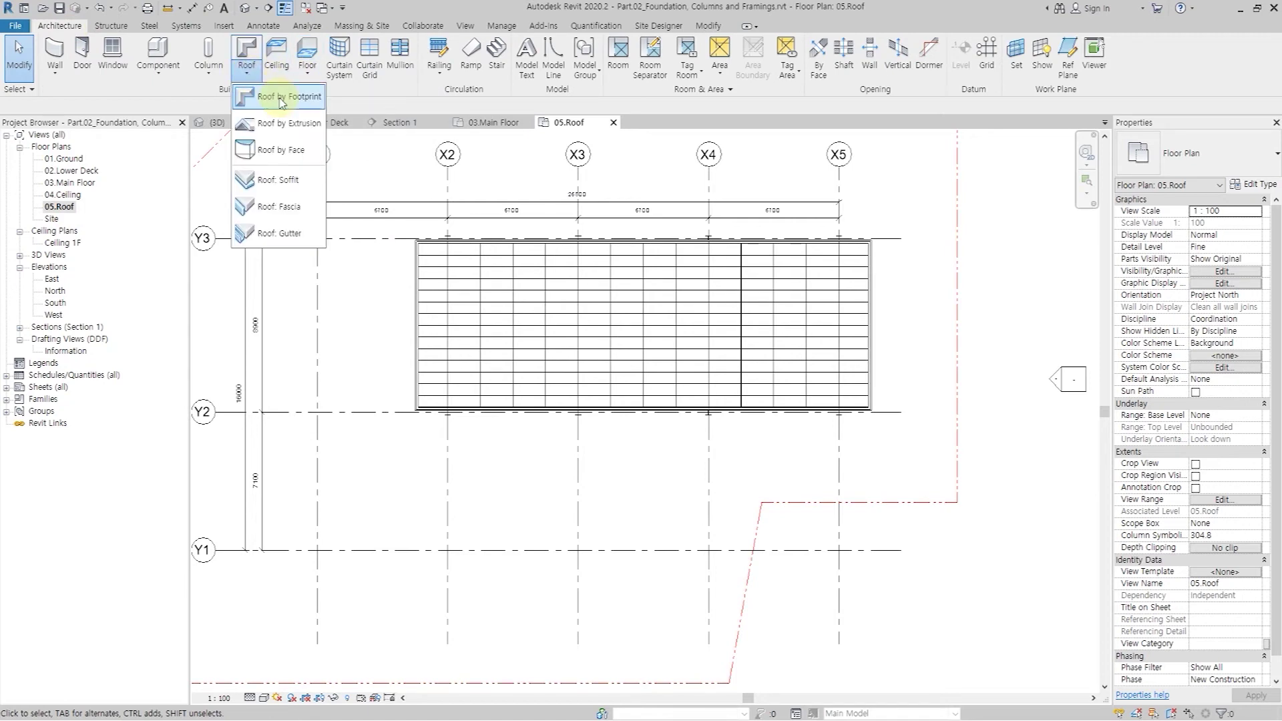
{"action": "left_click", "coordinate": [279, 100]}
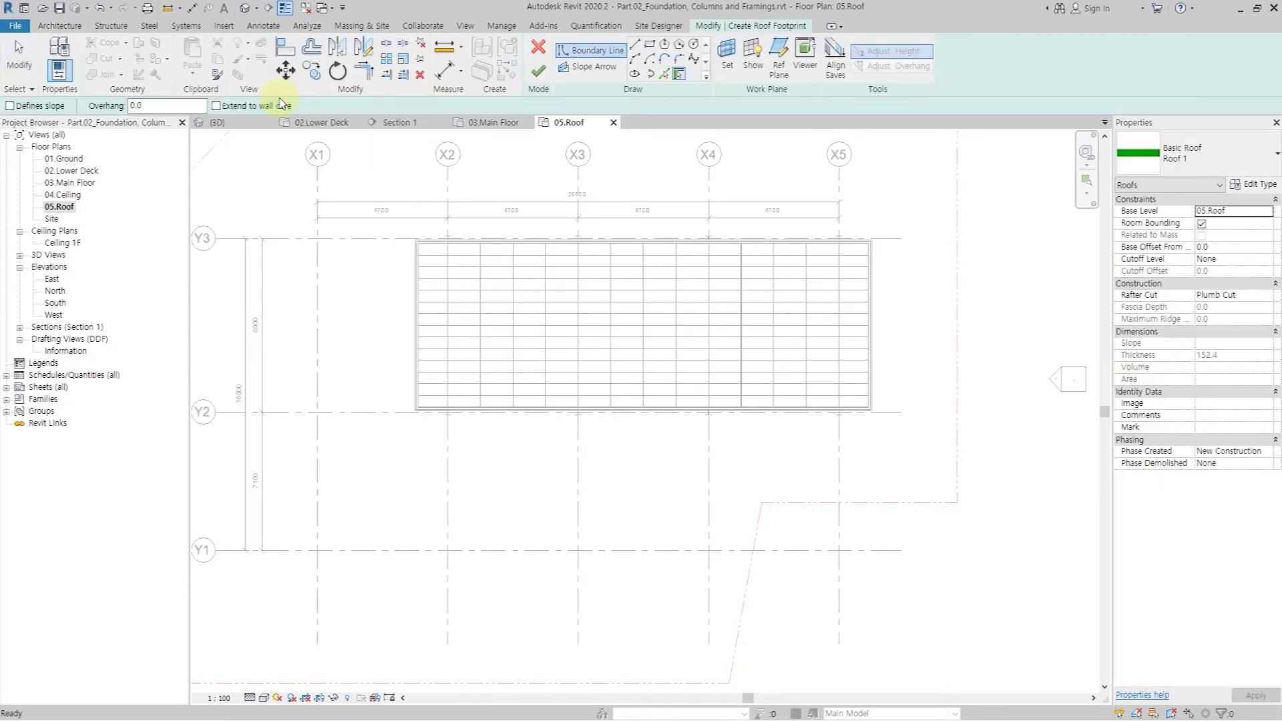
{"action": "left_click", "coordinate": [649, 46]}
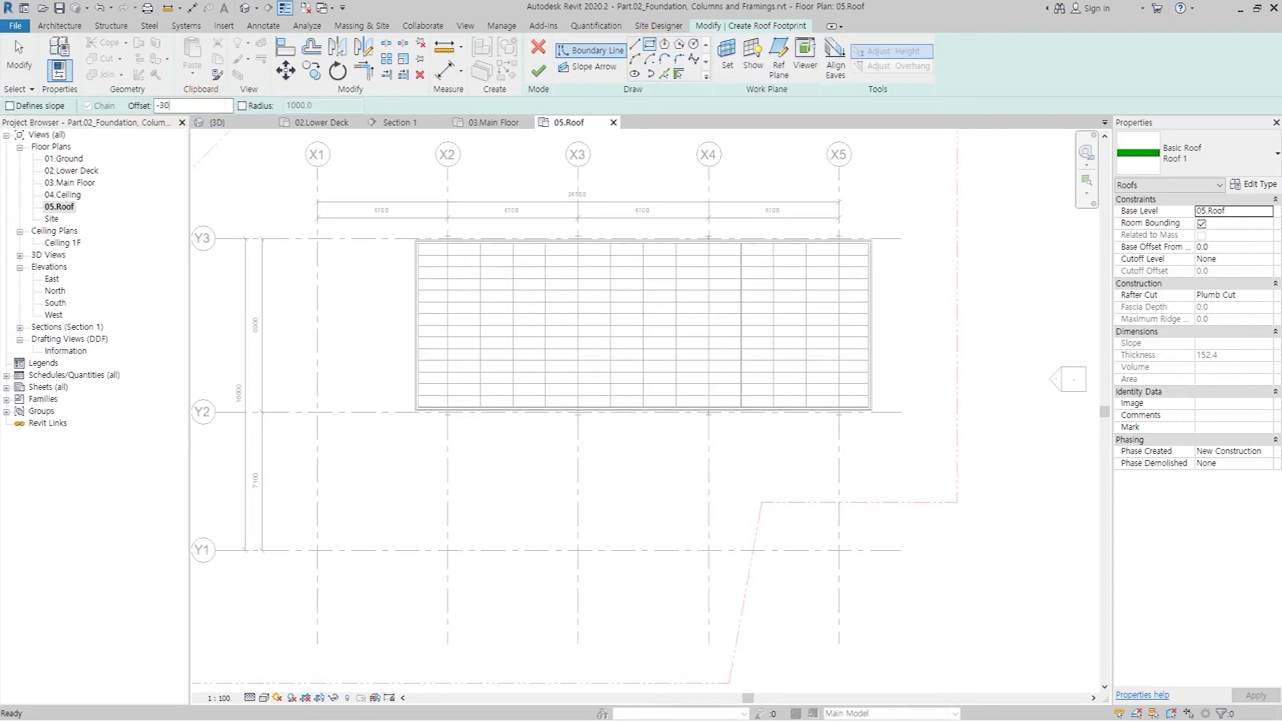
{"action": "key", "text": "Return"}
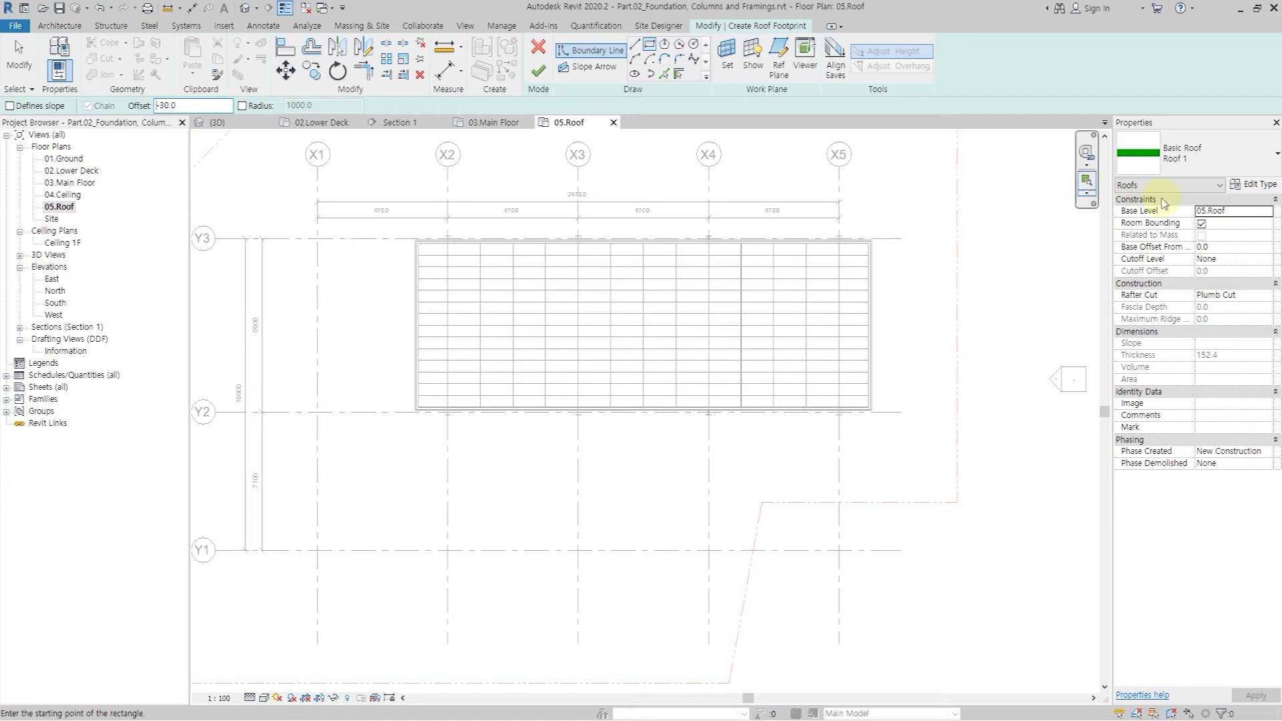
{"action": "left_click", "coordinate": [1222, 247]}
{"action": "type", "text": "-140"}
Step: Draw the rectangular footprint out to the fascia endpoint and finish the roof
{"action": "scroll", "coordinate": [414, 229], "scroll_direction": "up", "scroll_amount": 5}
{"action": "scroll", "coordinate": [421, 253], "scroll_direction": "up", "scroll_amount": 2}
{"action": "left_click", "coordinate": [473, 223]}
{"action": "scroll", "coordinate": [595, 320], "scroll_direction": "down", "scroll_amount": 4}
{"action": "scroll", "coordinate": [758, 401], "scroll_direction": "down", "scroll_amount": 5}
{"action": "scroll", "coordinate": [852, 392], "scroll_direction": "up", "scroll_amount": 5}
{"action": "scroll", "coordinate": [739, 394], "scroll_direction": "up", "scroll_amount": 3}
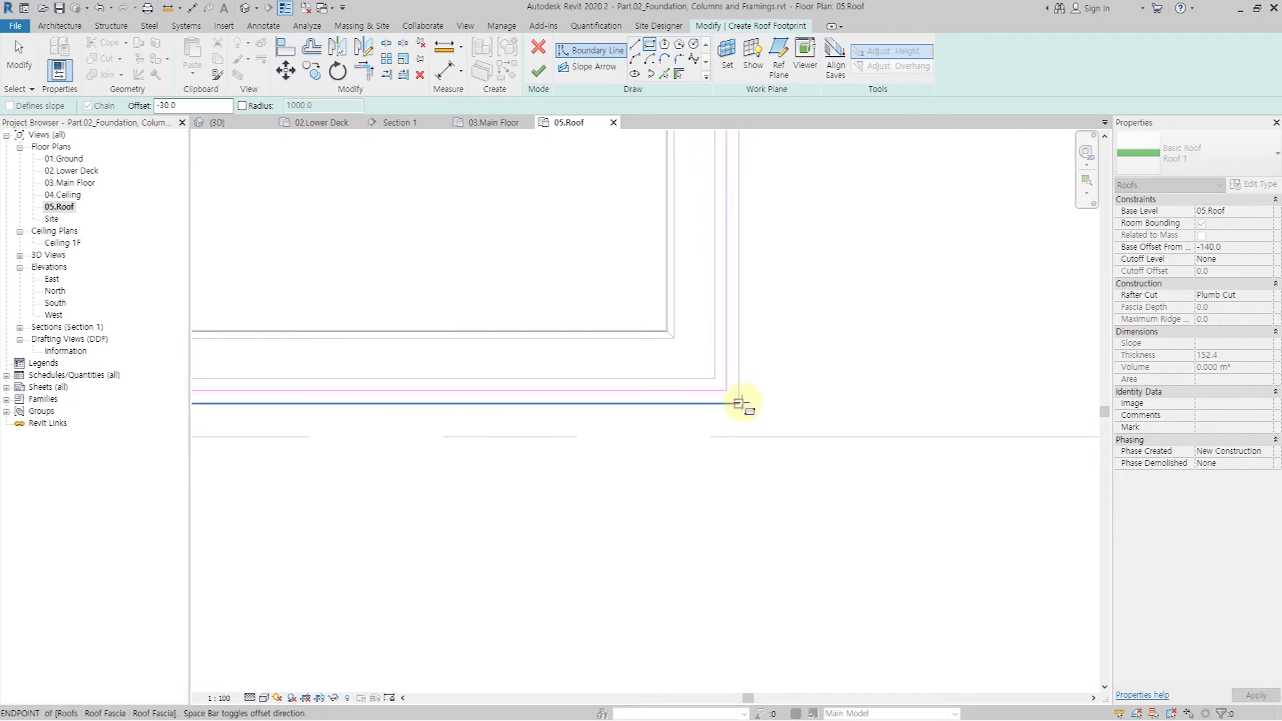
{"action": "left_click", "coordinate": [739, 402]}
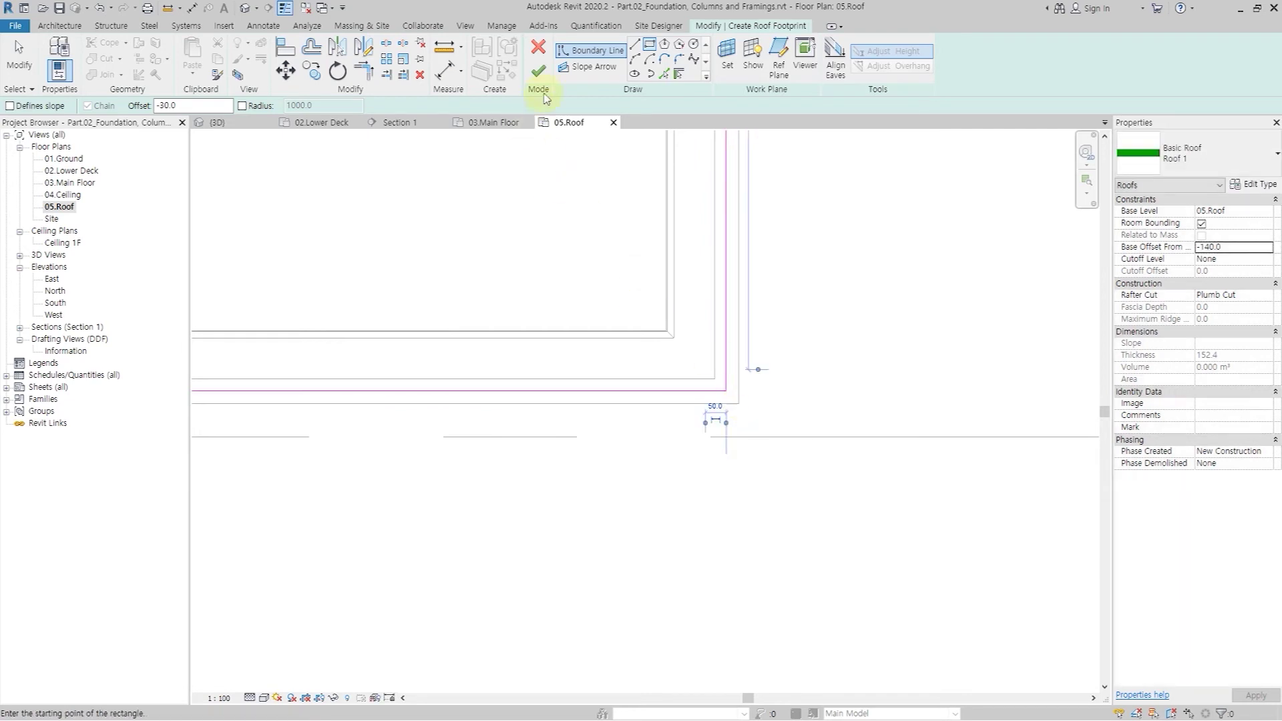
{"action": "left_click", "coordinate": [539, 70]}
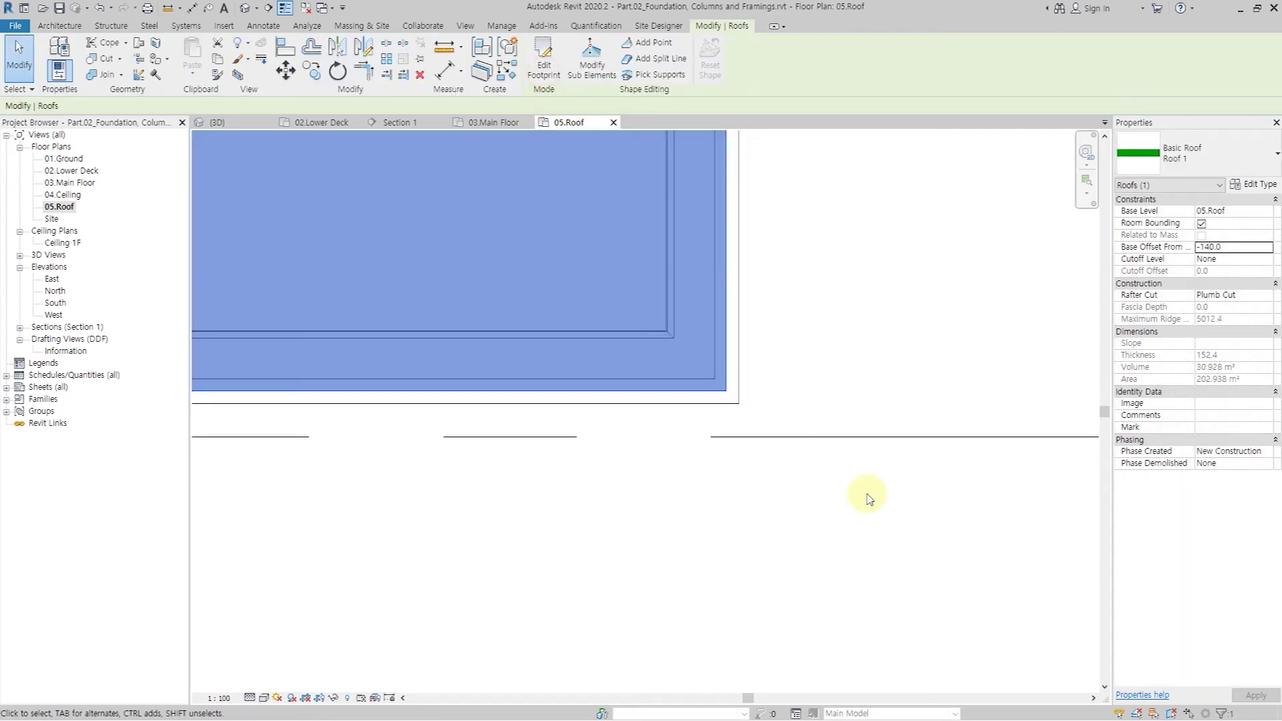
Step: Rename the roof type to Roof and open its Structure layers for editing
{"action": "left_click", "coordinate": [1255, 185]}
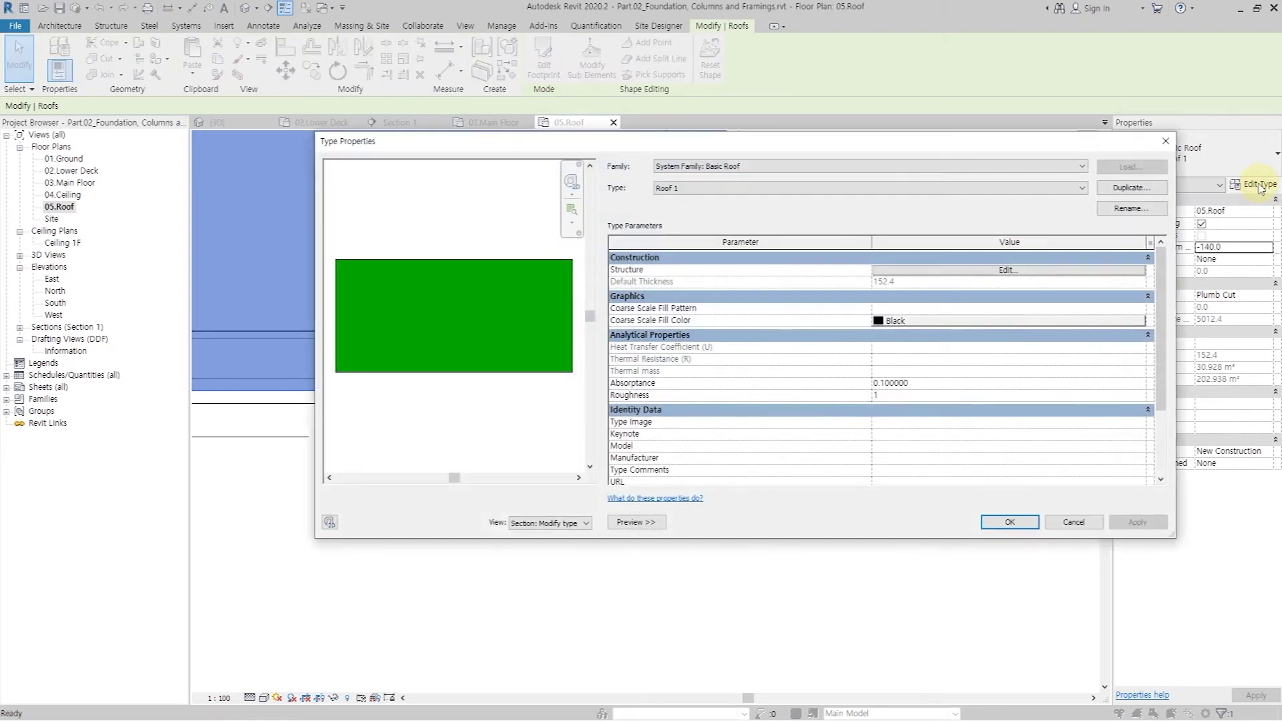
{"action": "left_click", "coordinate": [1131, 209]}
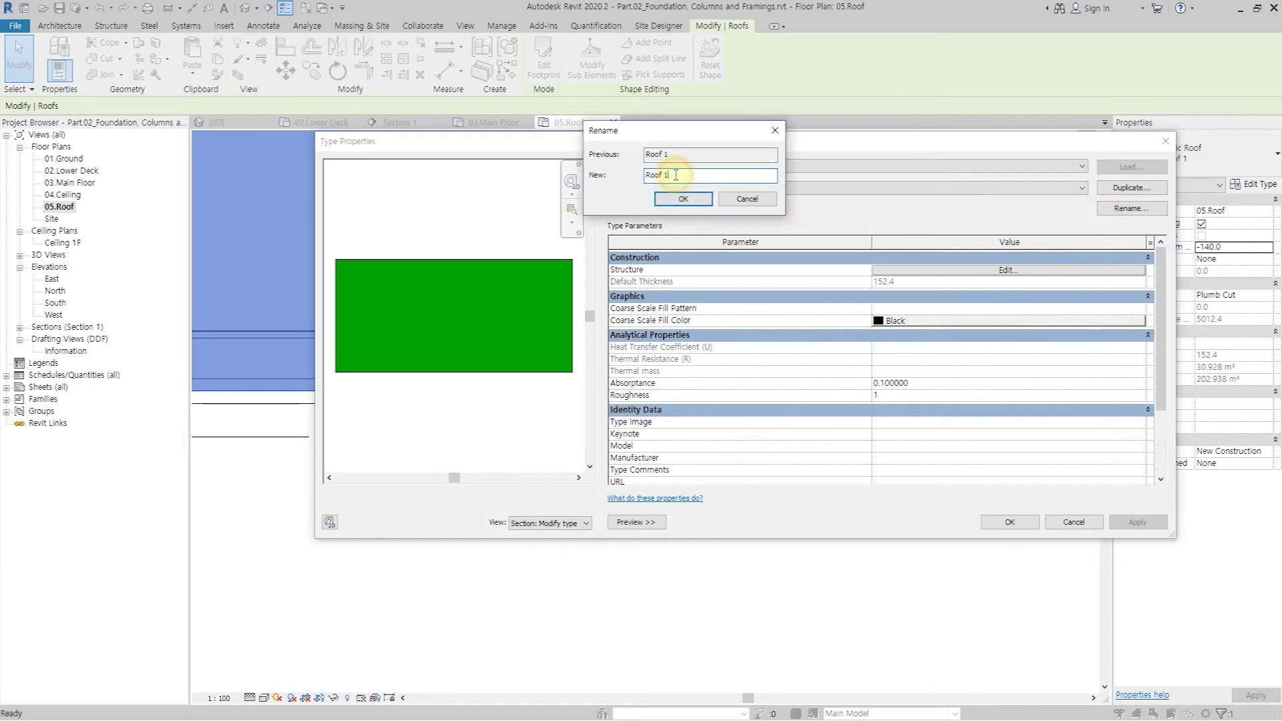
{"action": "left_click", "coordinate": [684, 199]}
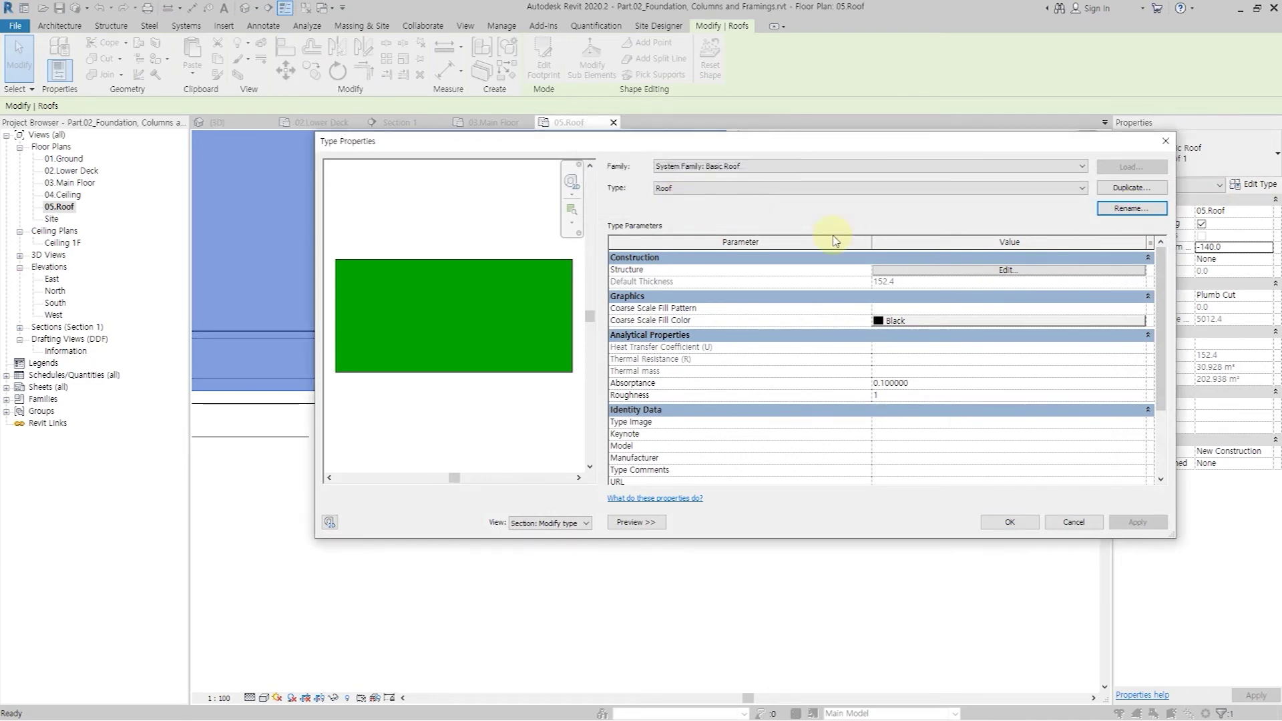
{"action": "left_click", "coordinate": [1006, 270]}
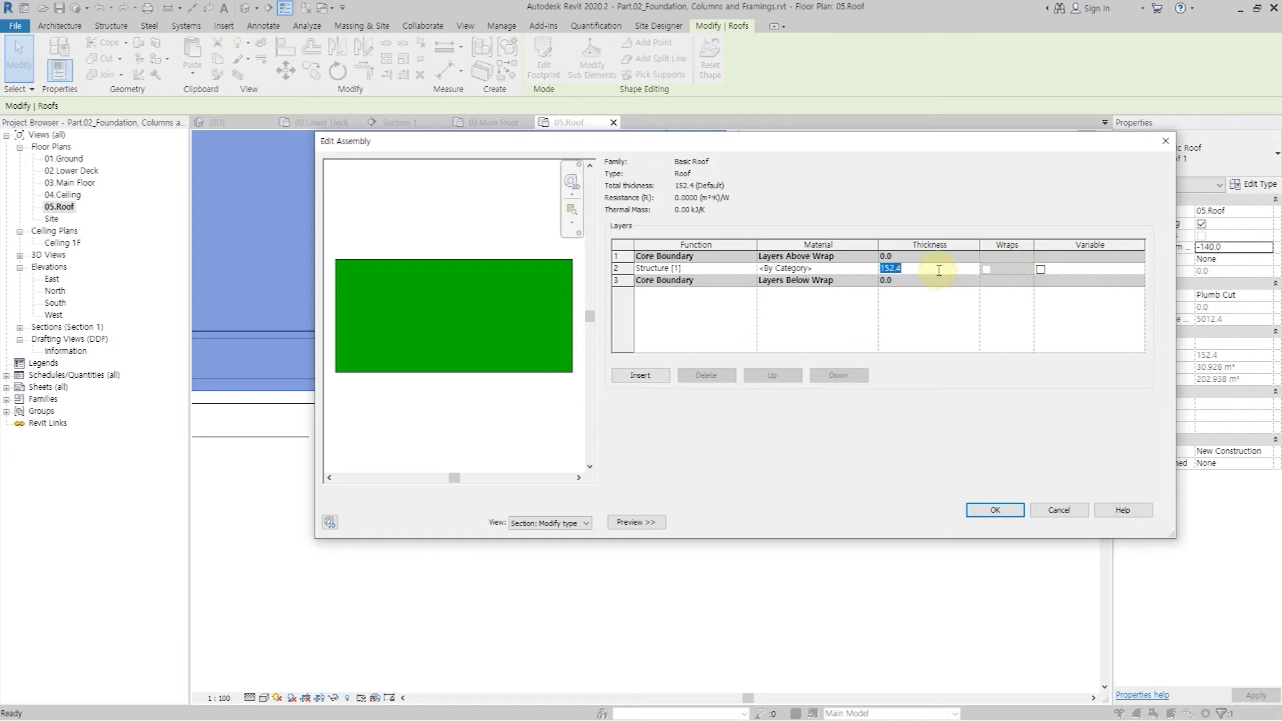
Step: Make the structure layer 50 thick with Form Glass as its material
{"action": "type", "text": "50"}
{"action": "left_click", "coordinate": [865, 268]}
{"action": "left_click", "coordinate": [872, 268]}
{"action": "left_click", "coordinate": [259, 36]}
{"action": "type", "text": "form"}
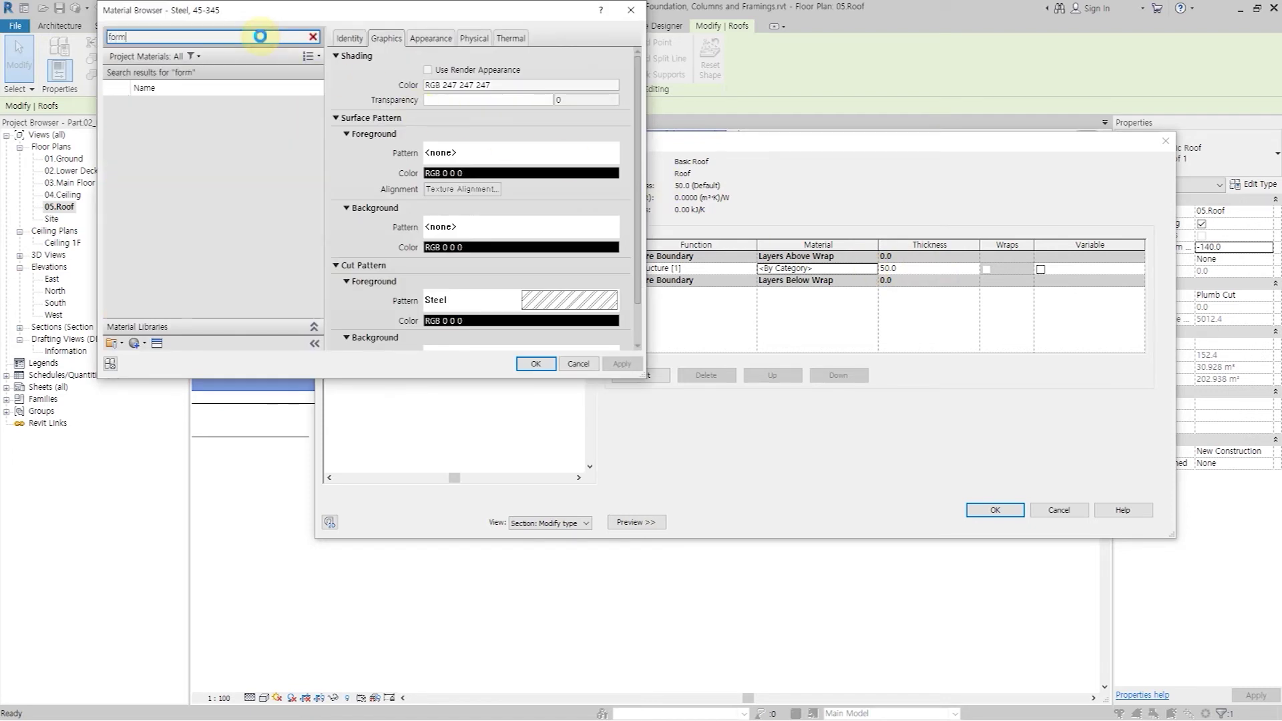
{"action": "left_click", "coordinate": [233, 117]}
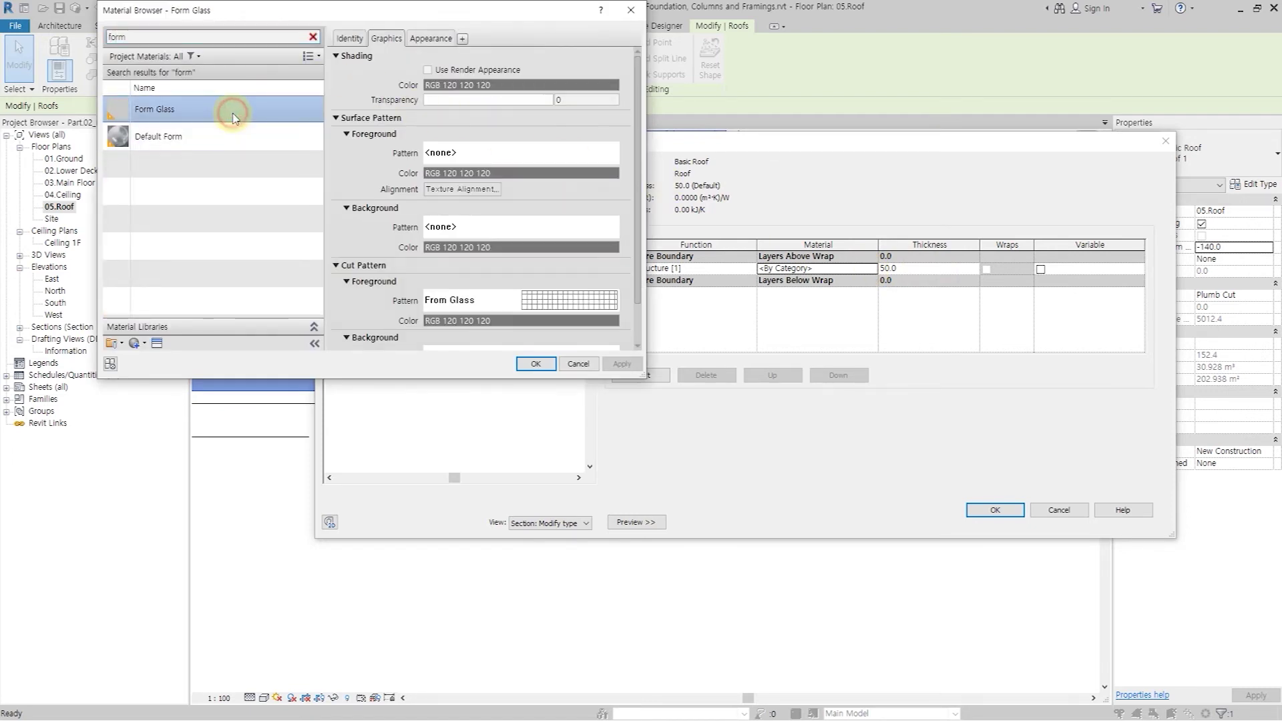
{"action": "left_click", "coordinate": [535, 365]}
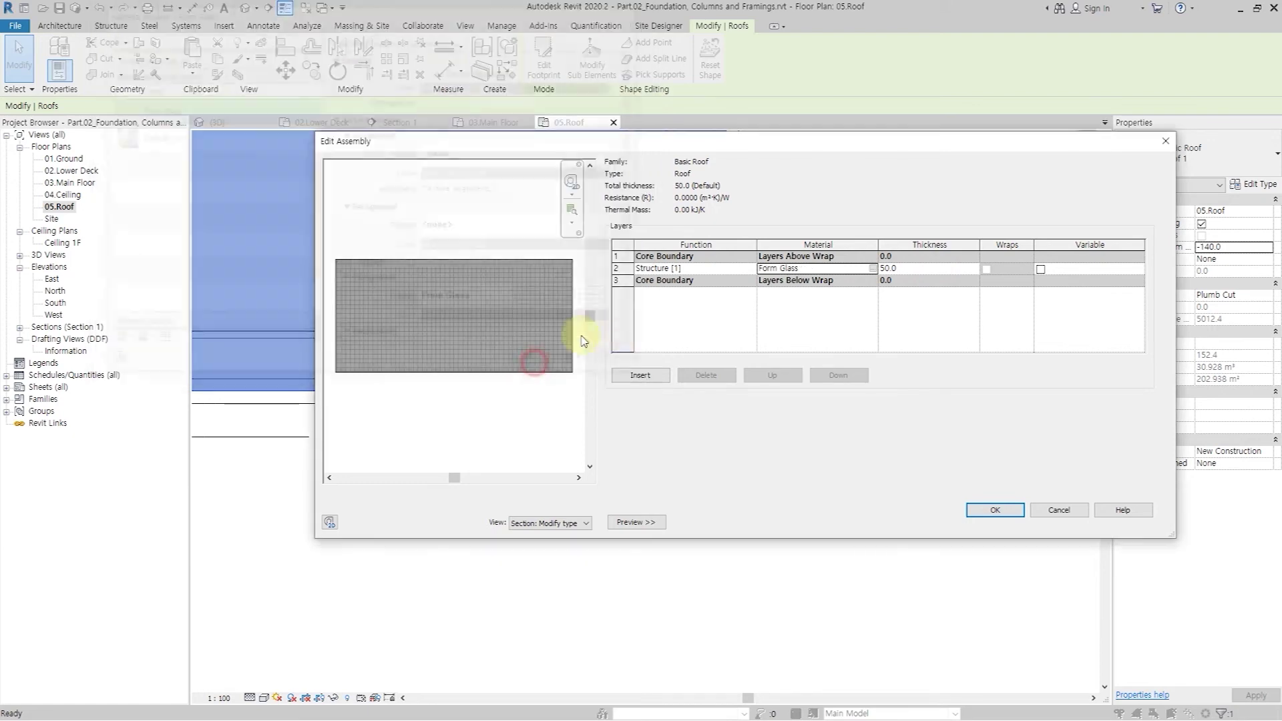
Step: Insert a new Membrane Layer into the roof assembly
{"action": "left_click", "coordinate": [655, 377]}
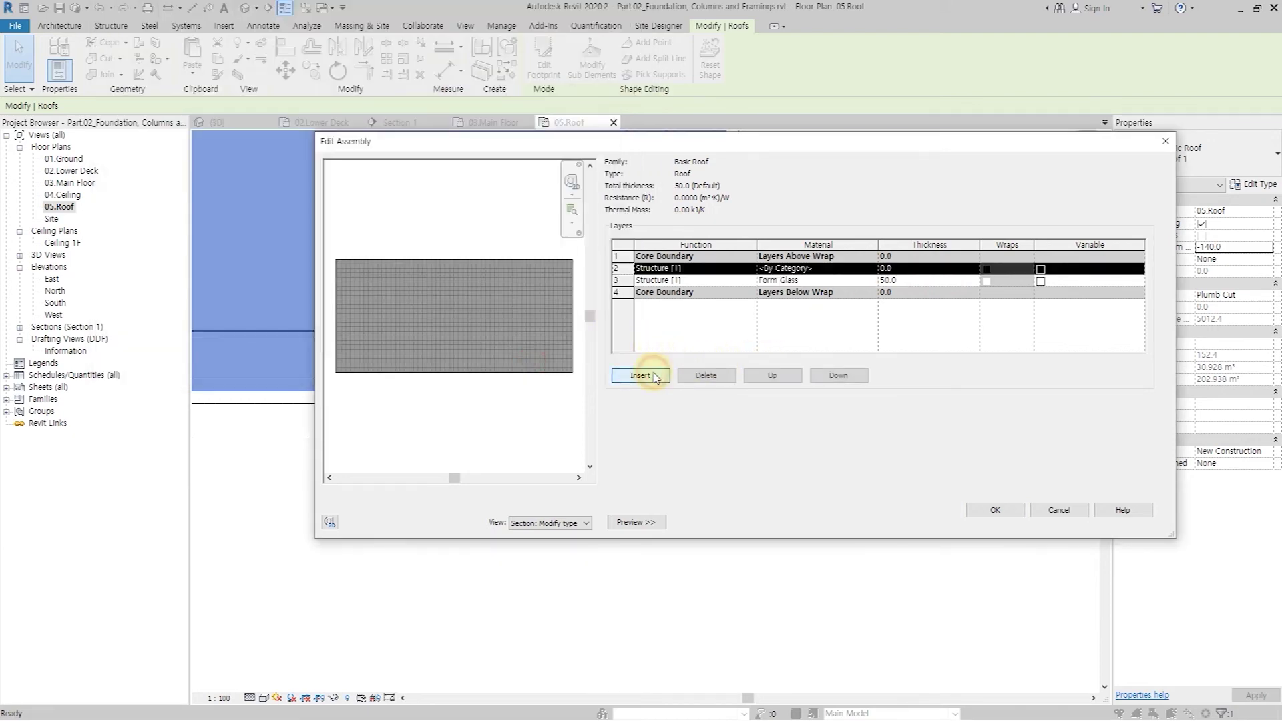
{"action": "left_click", "coordinate": [749, 274]}
{"action": "left_click", "coordinate": [694, 331]}
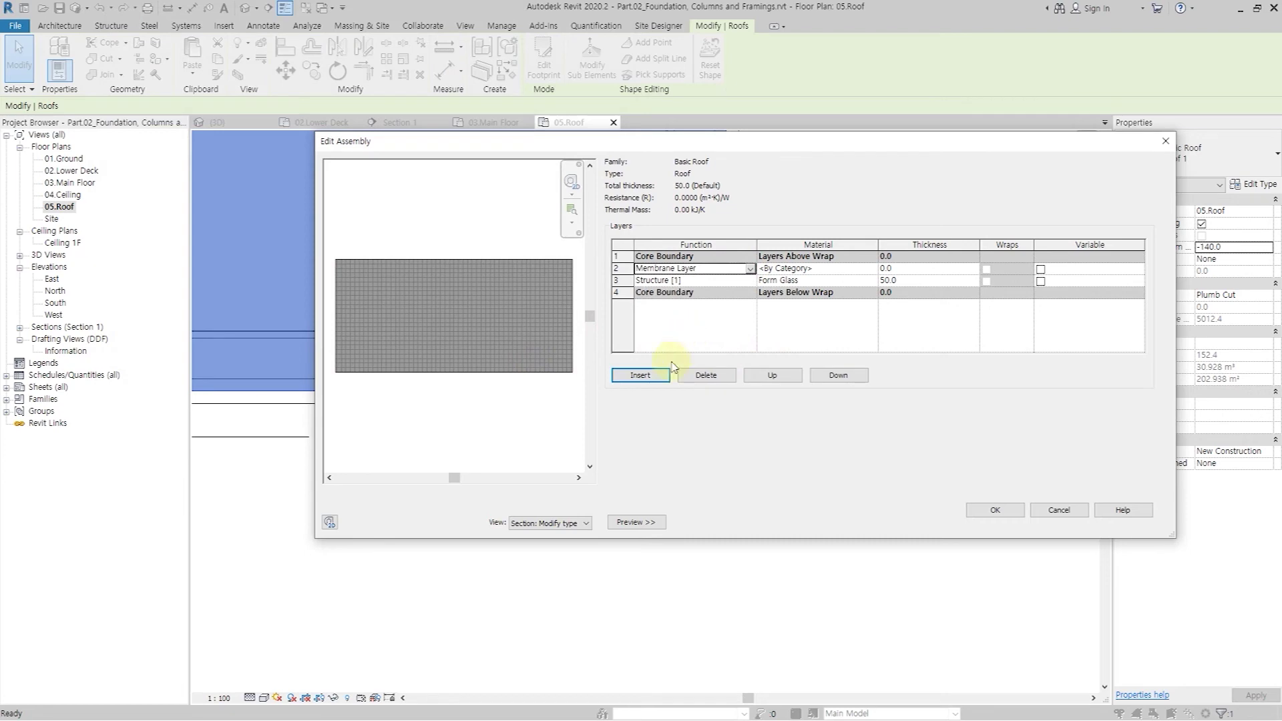
Step: Add a 10 mm Asphalt Roofing top layer with function Finish 1 [4]
{"action": "left_click", "coordinate": [640, 375]}
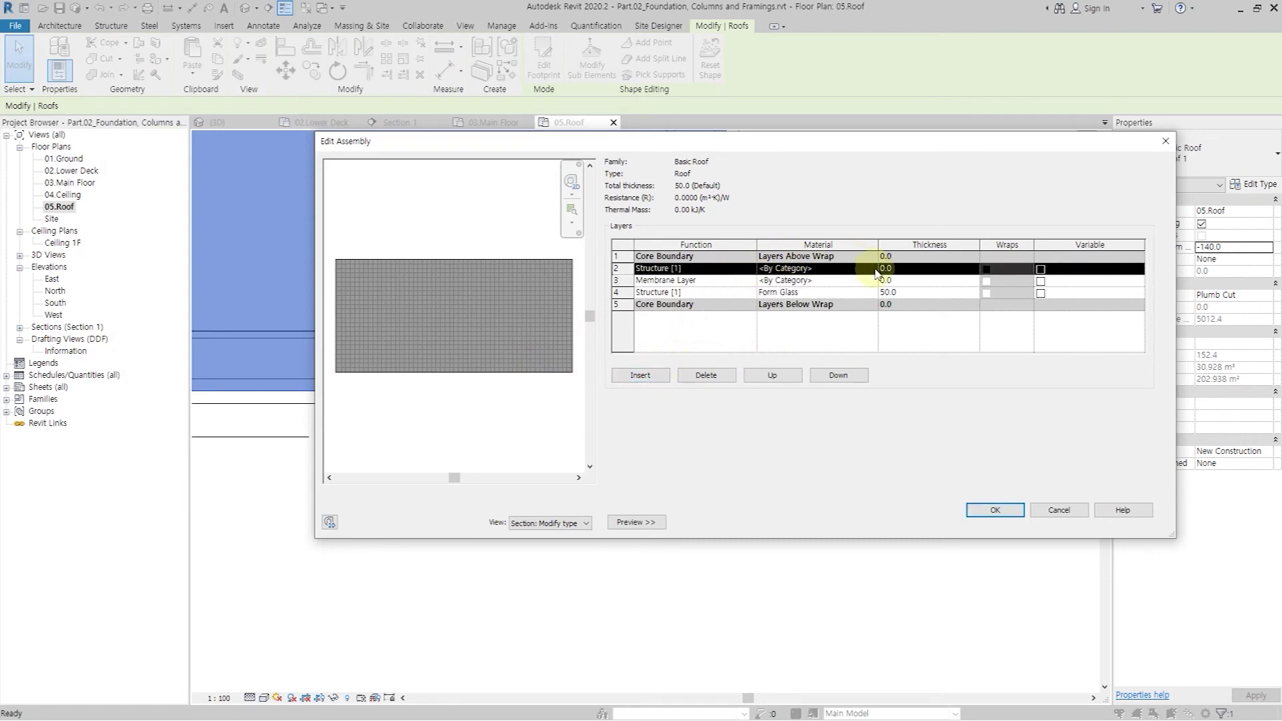
{"action": "left_click", "coordinate": [925, 270]}
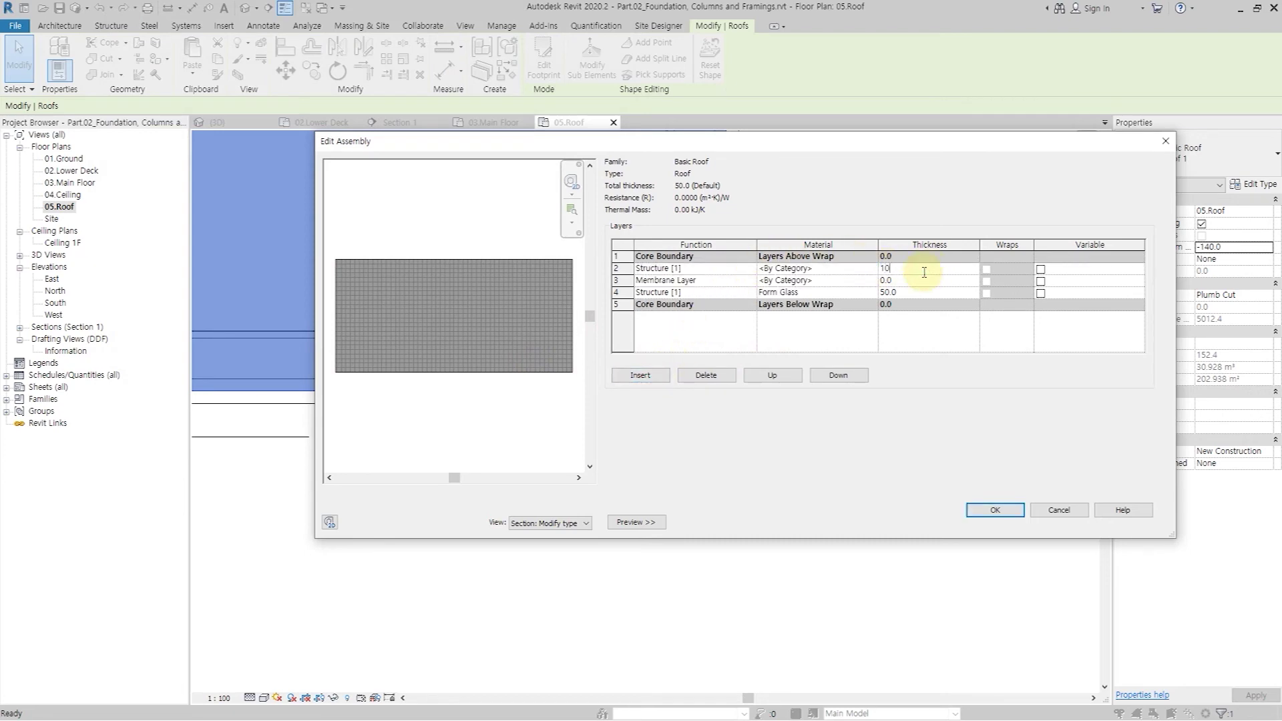
{"action": "left_click", "coordinate": [861, 268]}
{"action": "left_click", "coordinate": [870, 268]}
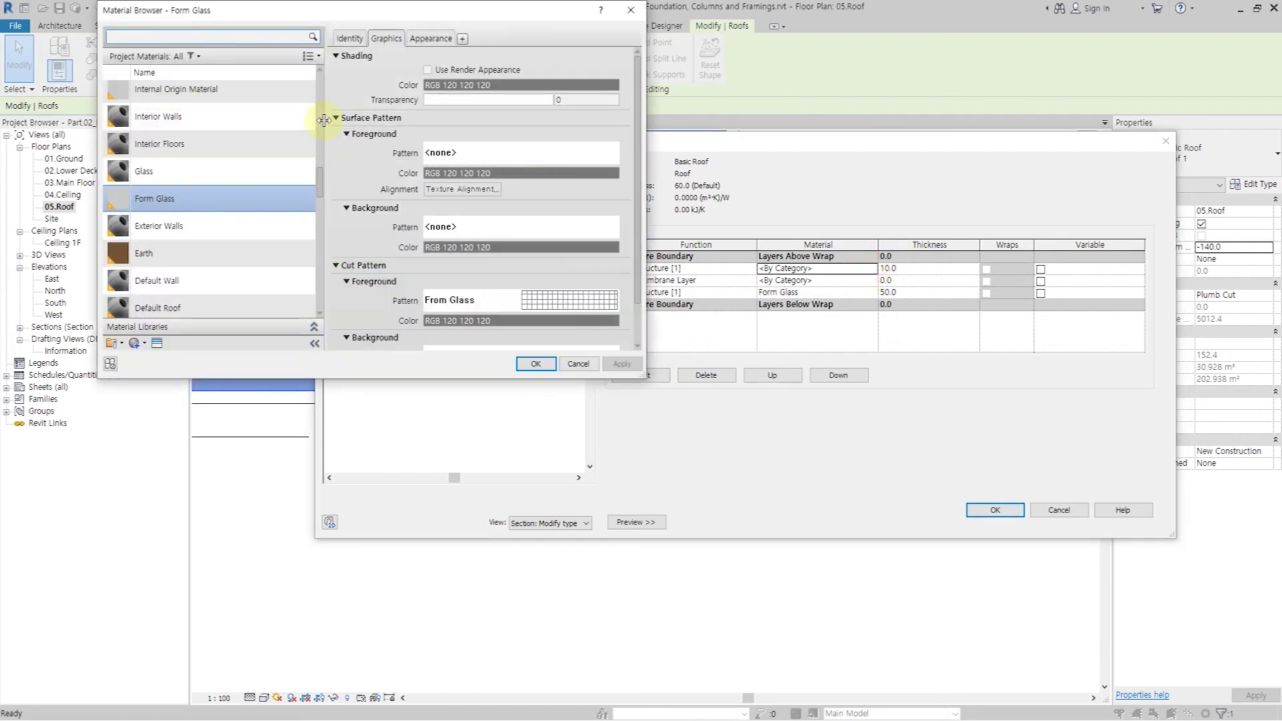
{"action": "left_click", "coordinate": [171, 38]}
{"action": "type", "text": "asph"}
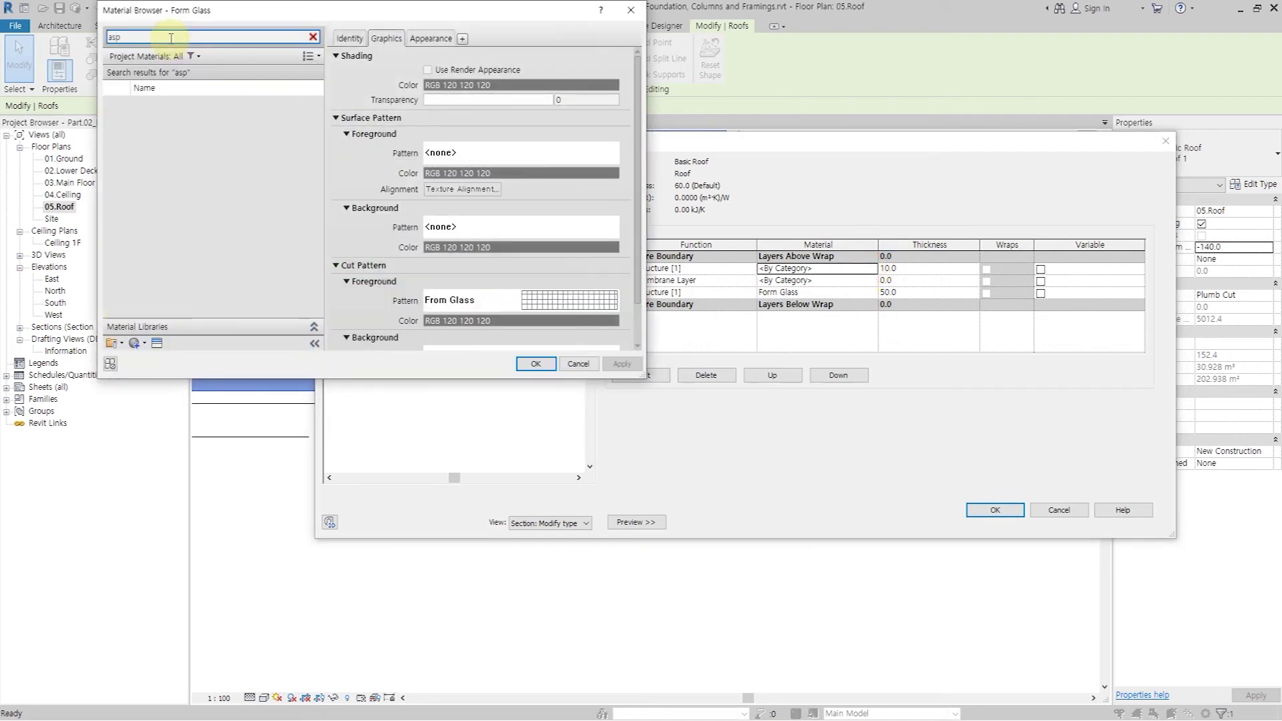
{"action": "left_click", "coordinate": [184, 111]}
{"action": "left_click", "coordinate": [535, 364]}
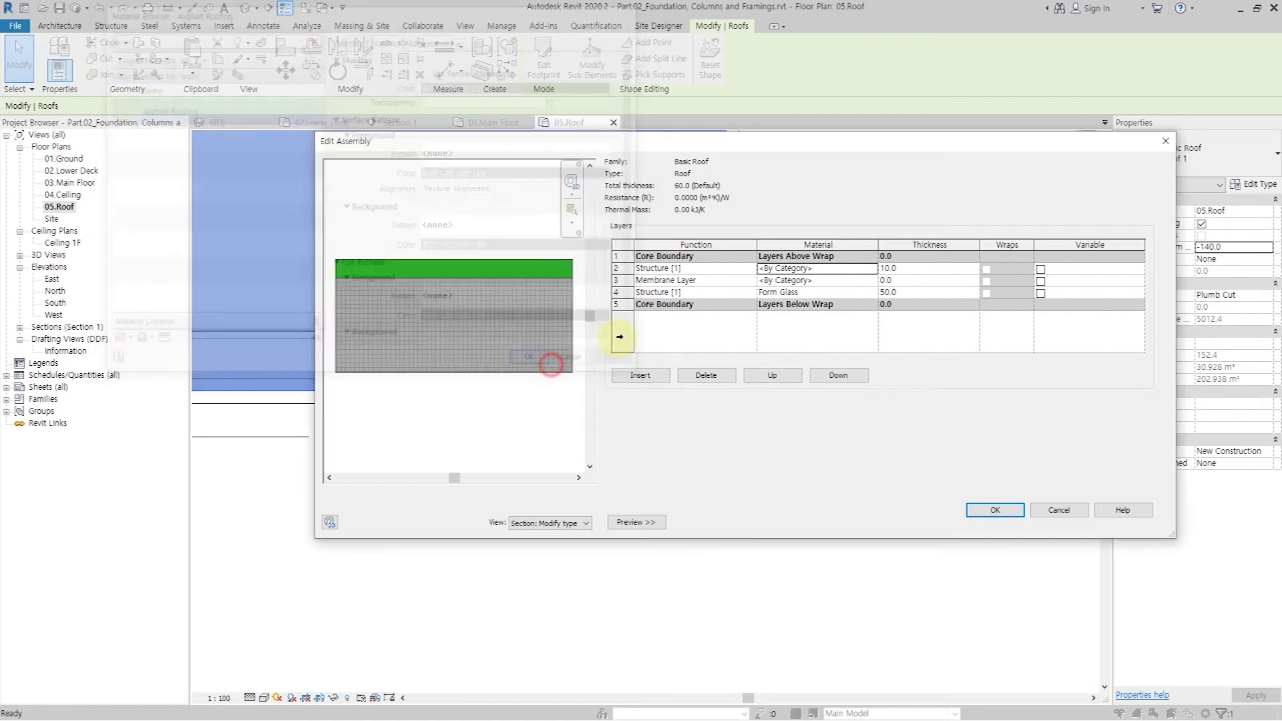
{"action": "left_click", "coordinate": [749, 269]}
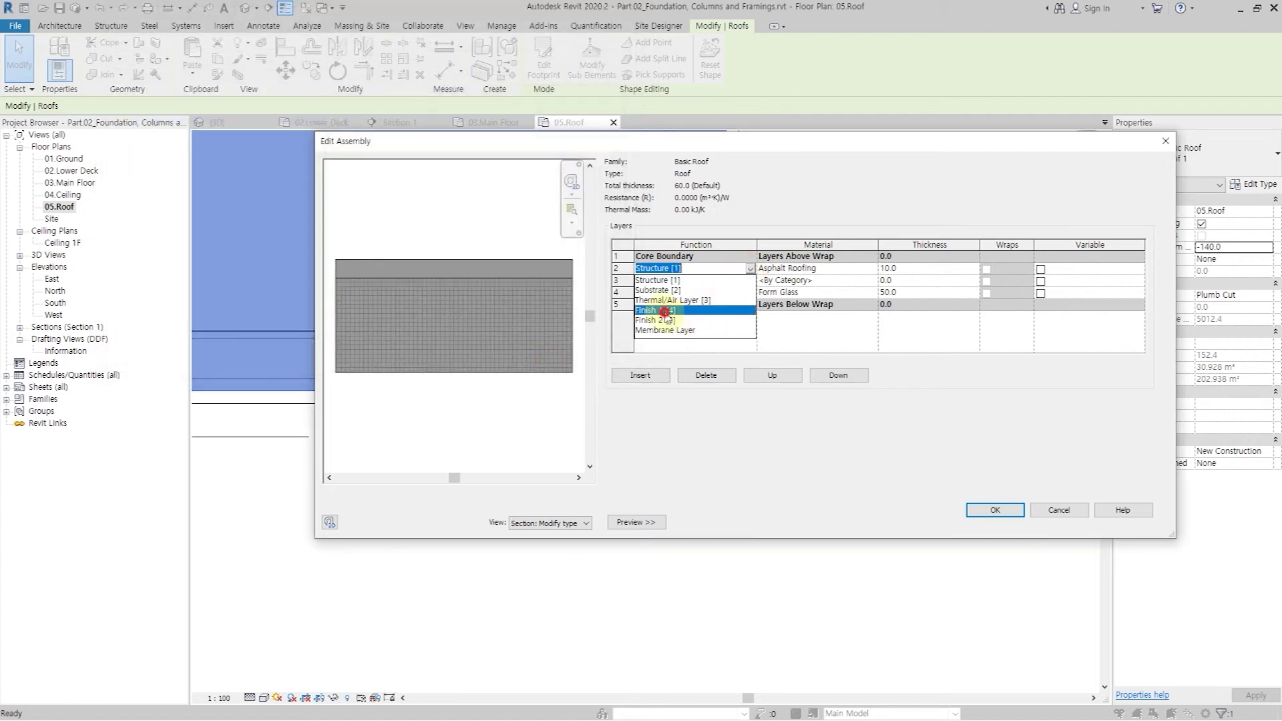
{"action": "left_click", "coordinate": [689, 317]}
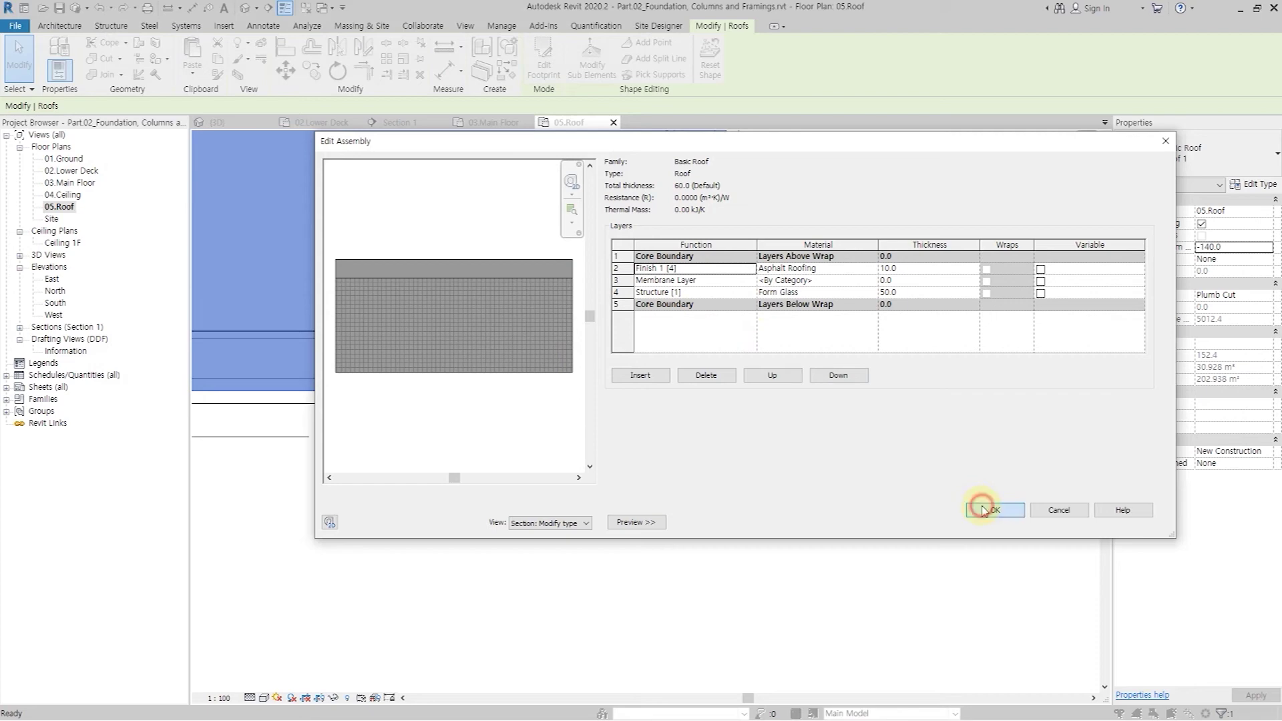
Step: Confirm the 60-thick layer assembly and type changes, then deselect the roof
{"action": "left_click", "coordinate": [981, 506]}
{"action": "left_click", "coordinate": [1007, 522]}
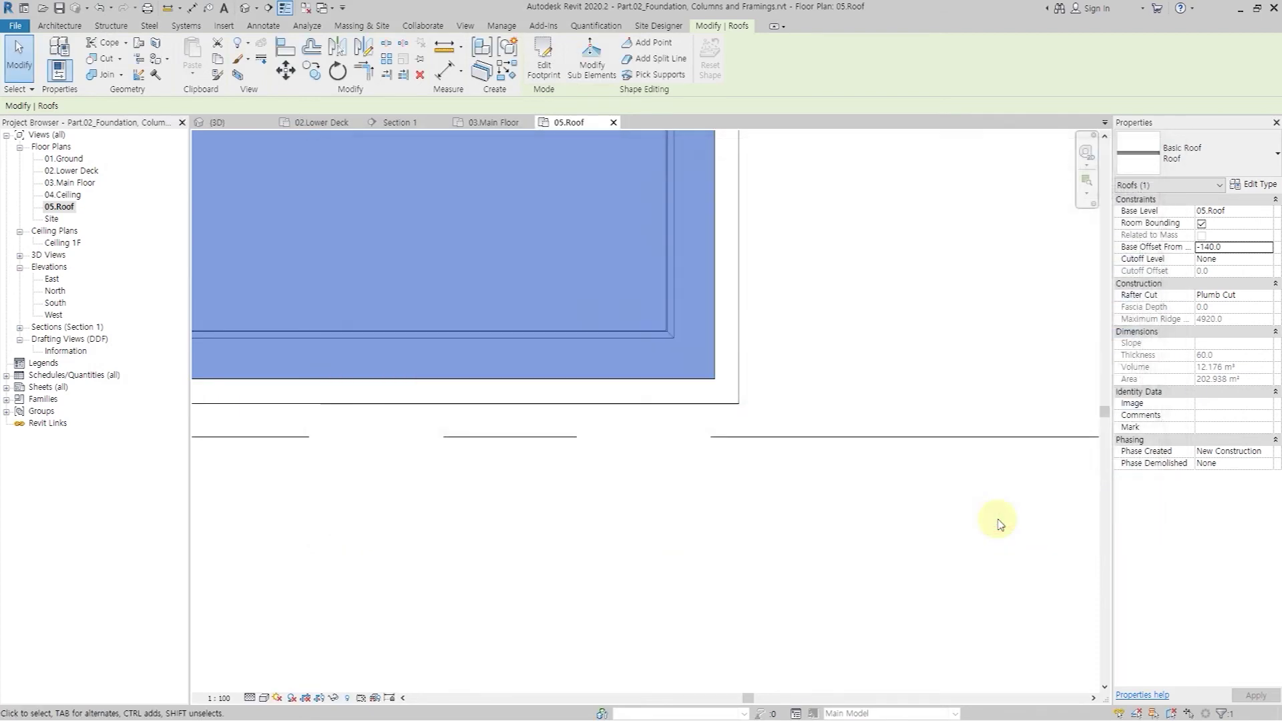
{"action": "left_click", "coordinate": [944, 382]}
{"action": "scroll", "coordinate": [921, 407], "scroll_direction": "down", "scroll_amount": 2}
{"action": "scroll", "coordinate": [895, 413], "scroll_direction": "down", "scroll_amount": 4}
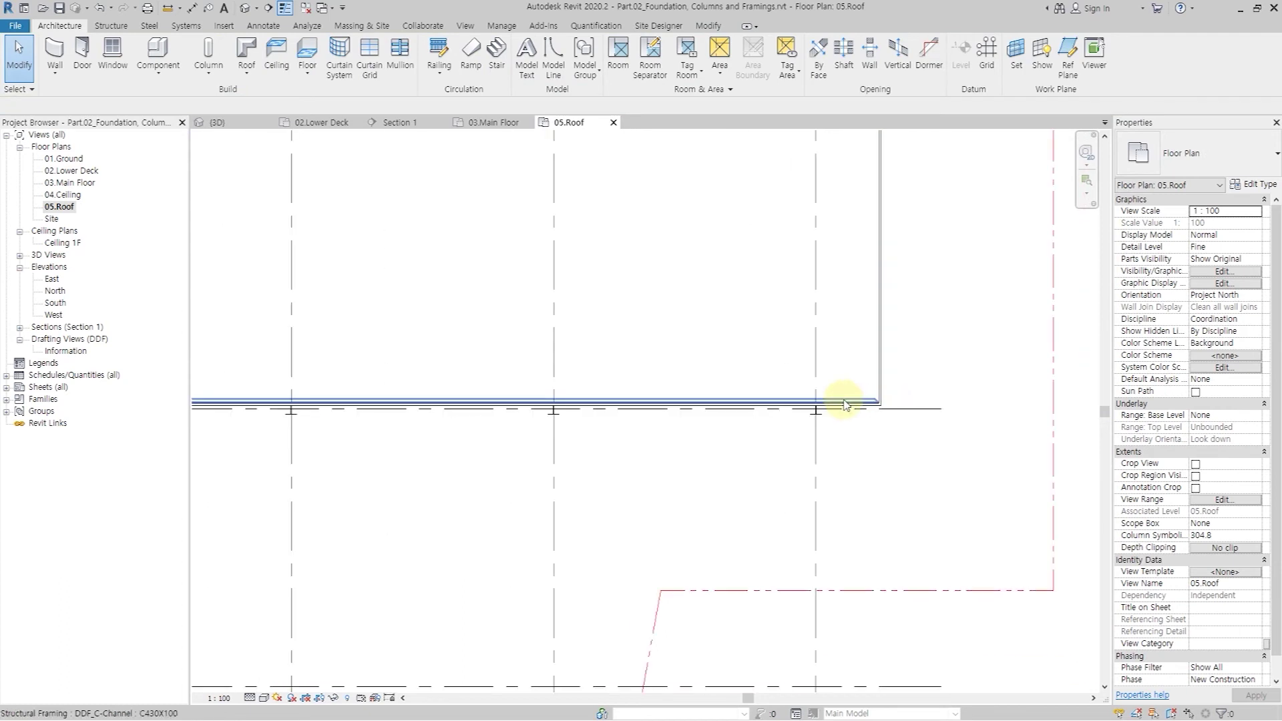
{"action": "scroll", "coordinate": [587, 295], "scroll_direction": "up", "scroll_amount": 3}
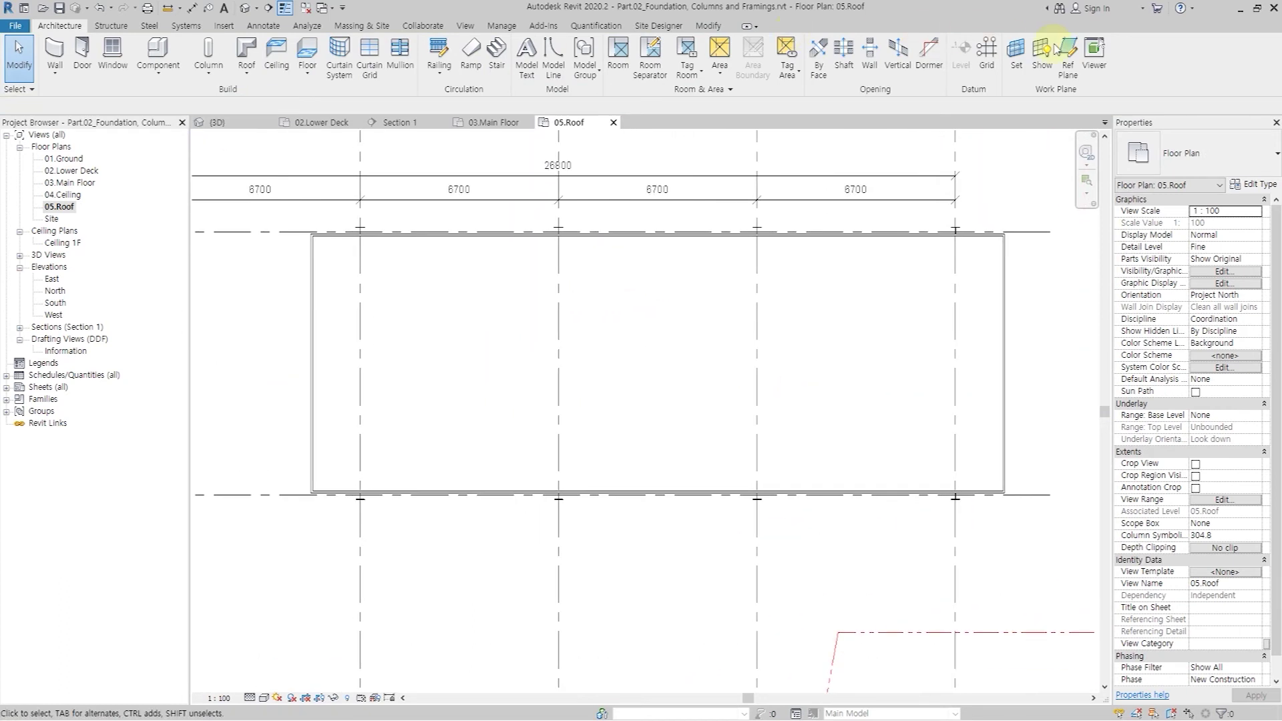
Step: Place reference planes offset 300 from the left and top wall edges
{"action": "left_click", "coordinate": [1067, 56]}
{"action": "double_click", "coordinate": [200, 106]}
{"action": "type", "text": "300"}
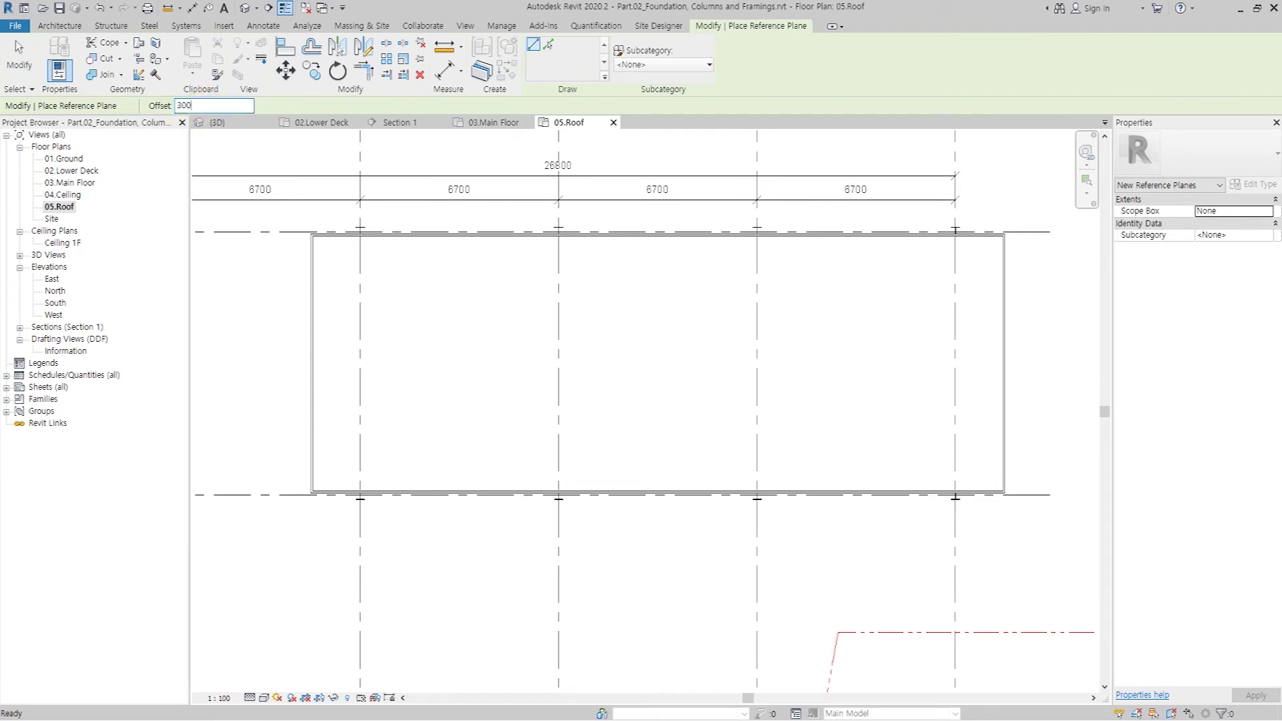
{"action": "left_click", "coordinate": [551, 45]}
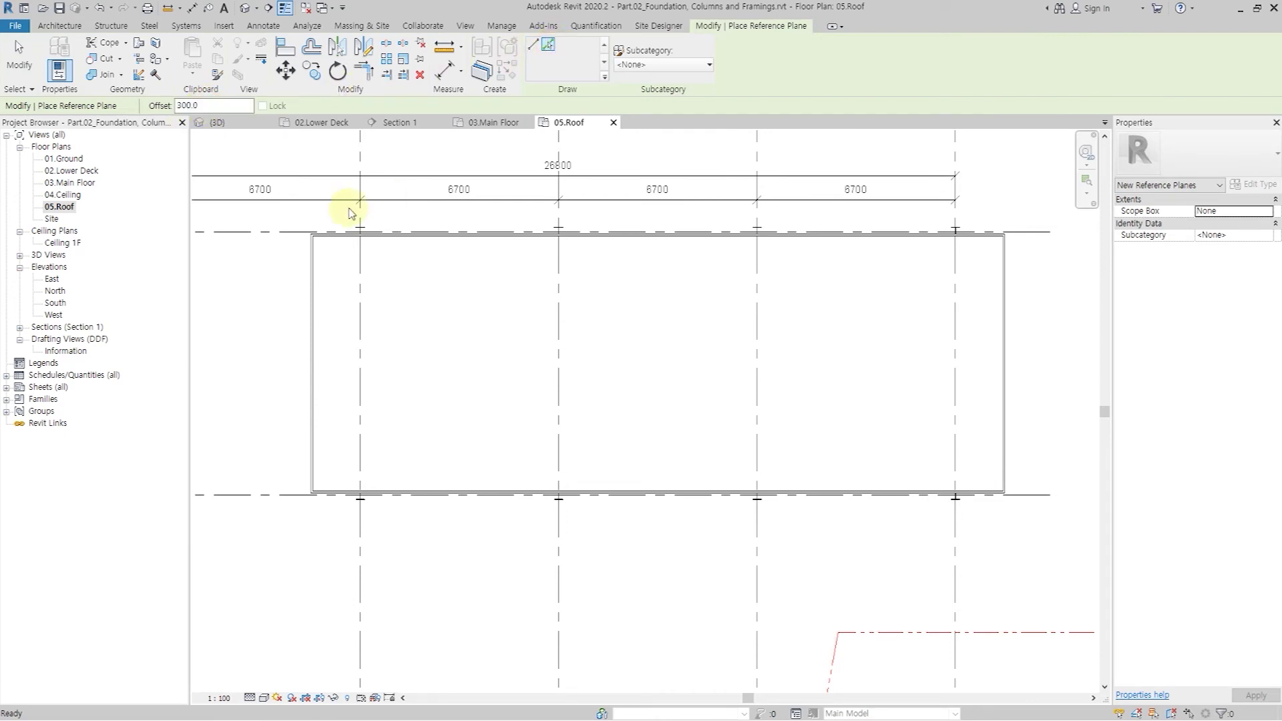
{"action": "scroll", "coordinate": [288, 261], "scroll_direction": "up", "scroll_amount": 2}
{"action": "scroll", "coordinate": [309, 209], "scroll_direction": "up", "scroll_amount": 4}
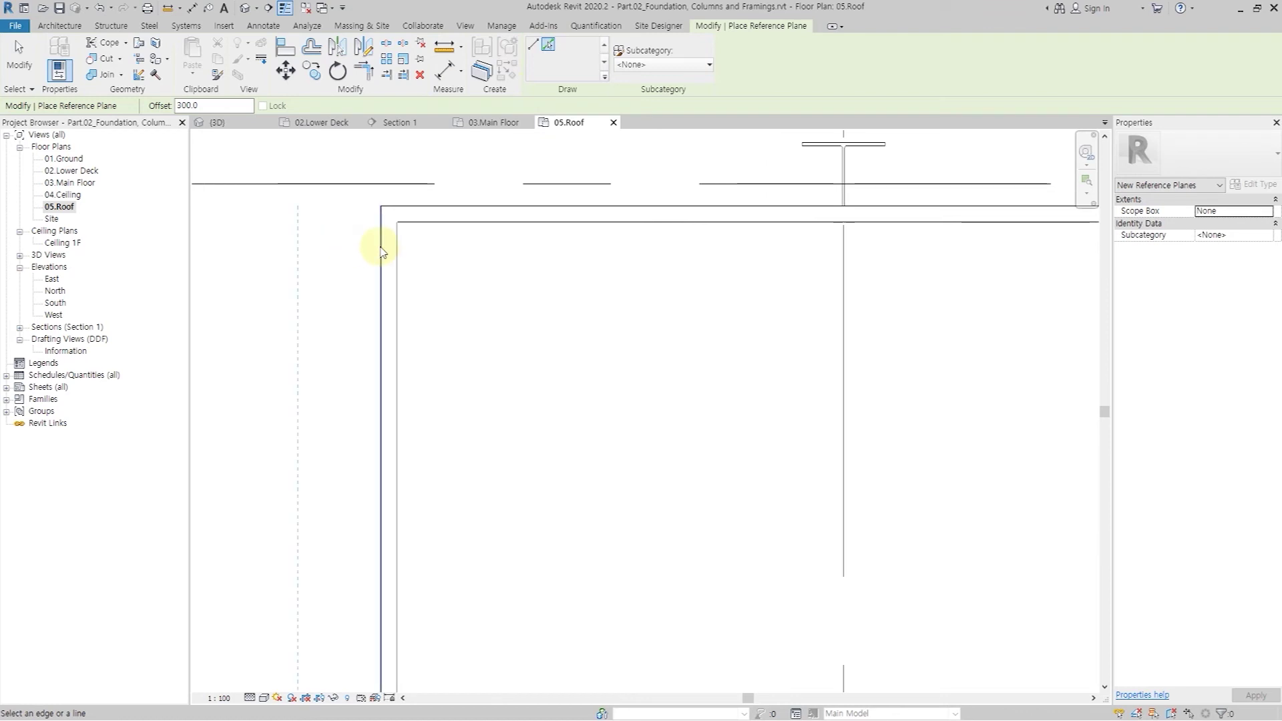
{"action": "left_click", "coordinate": [381, 248]}
{"action": "left_click", "coordinate": [480, 208]}
Step: Add 300-offset reference planes along the bottom and right wall edges
{"action": "scroll", "coordinate": [452, 182], "scroll_direction": "down", "scroll_amount": 2}
{"action": "scroll", "coordinate": [452, 182], "scroll_direction": "down", "scroll_amount": 2}
{"action": "scroll", "coordinate": [429, 480], "scroll_direction": "up", "scroll_amount": 4}
{"action": "left_click", "coordinate": [421, 427]}
{"action": "scroll", "coordinate": [323, 415], "scroll_direction": "down", "scroll_amount": 3}
{"action": "scroll", "coordinate": [609, 406], "scroll_direction": "up", "scroll_amount": 4}
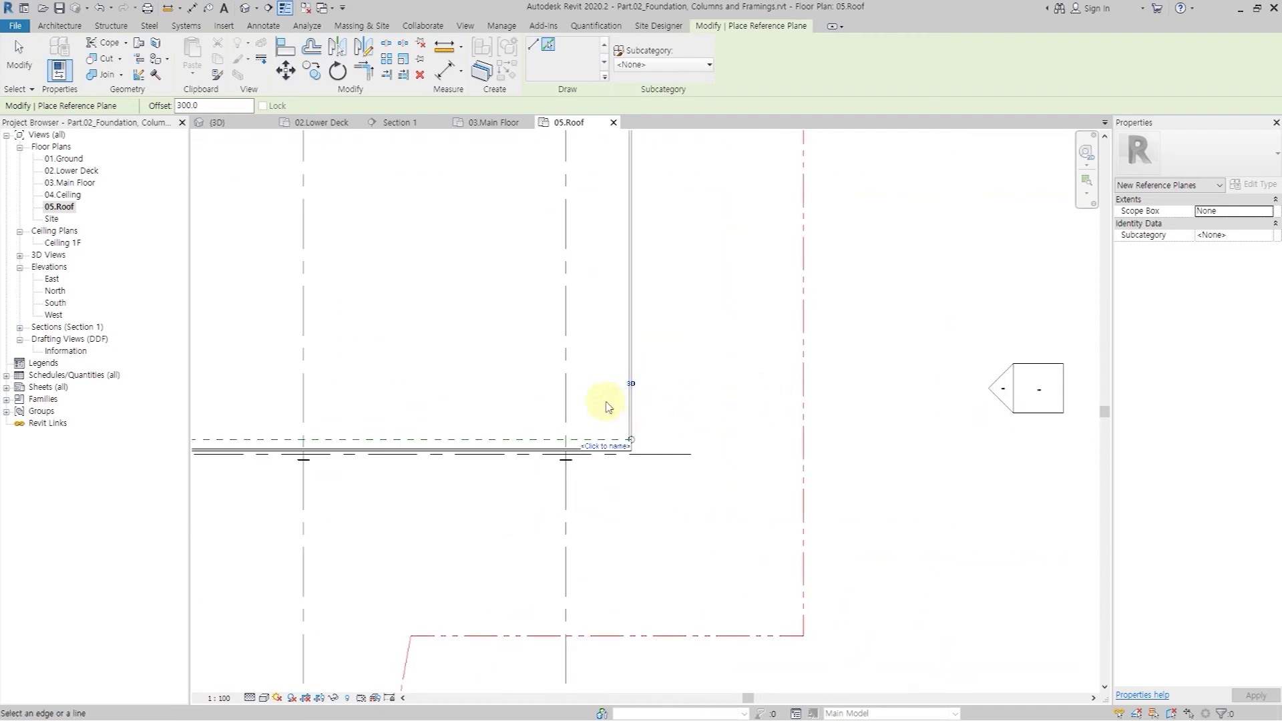
{"action": "scroll", "coordinate": [673, 440], "scroll_direction": "up", "scroll_amount": 2}
{"action": "left_click", "coordinate": [652, 431]}
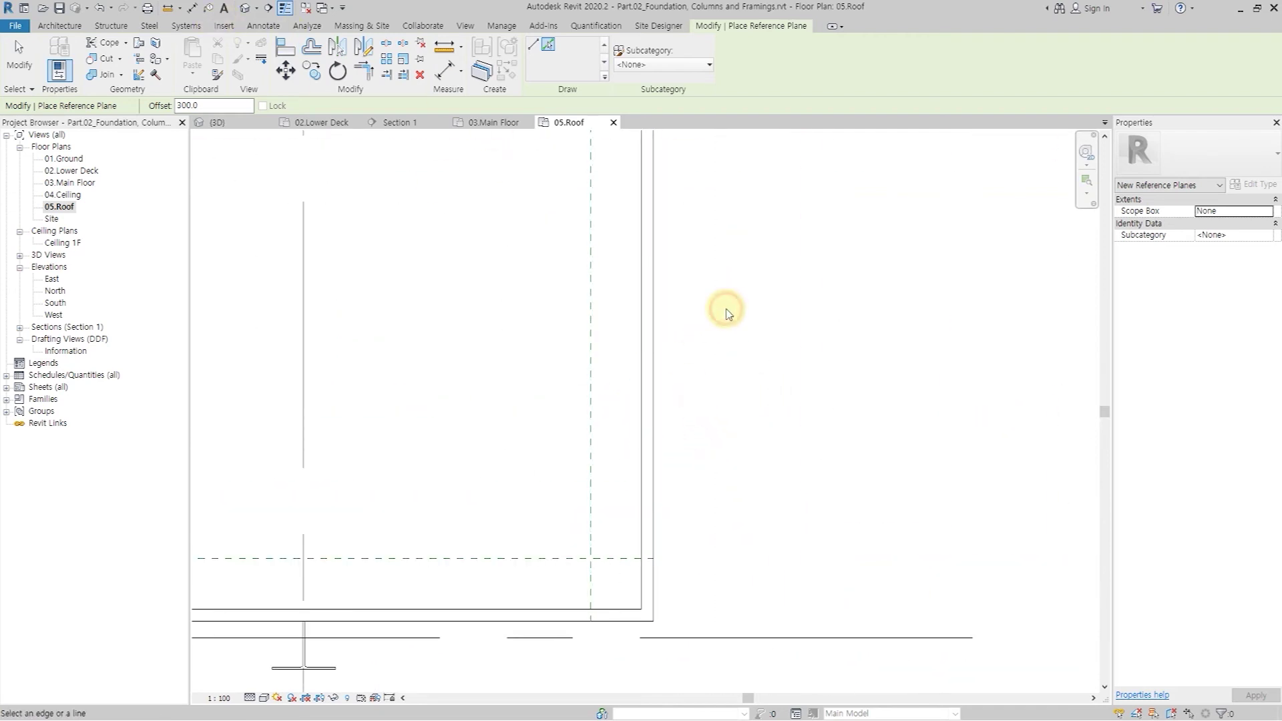
{"action": "key", "text": "Escape"}
{"action": "key", "text": "Escape"}
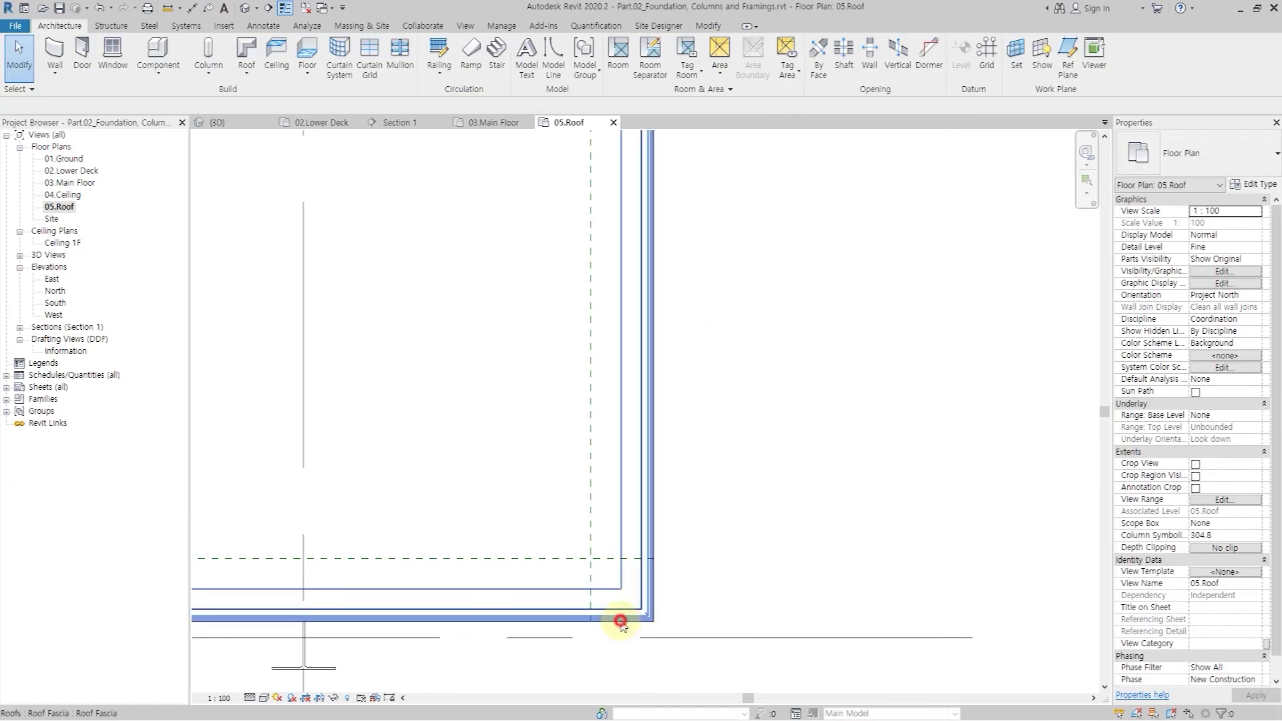
Step: Check the roof fascia, pan the plan, and return to the default 3D view
{"action": "left_click", "coordinate": [620, 621]}
{"action": "left_click", "coordinate": [701, 563]}
{"action": "middle_click_drag", "start_coordinate": [733, 535], "coordinate": [791, 427]}
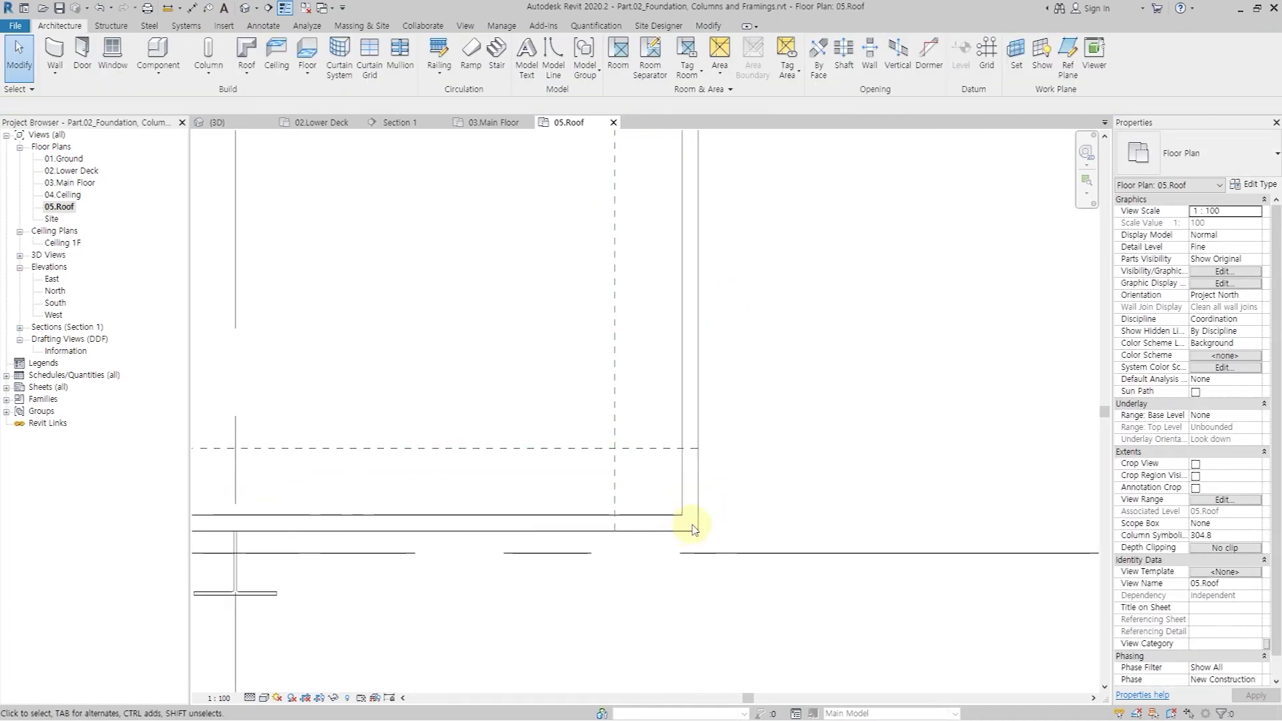
{"action": "left_click", "coordinate": [254, 12]}
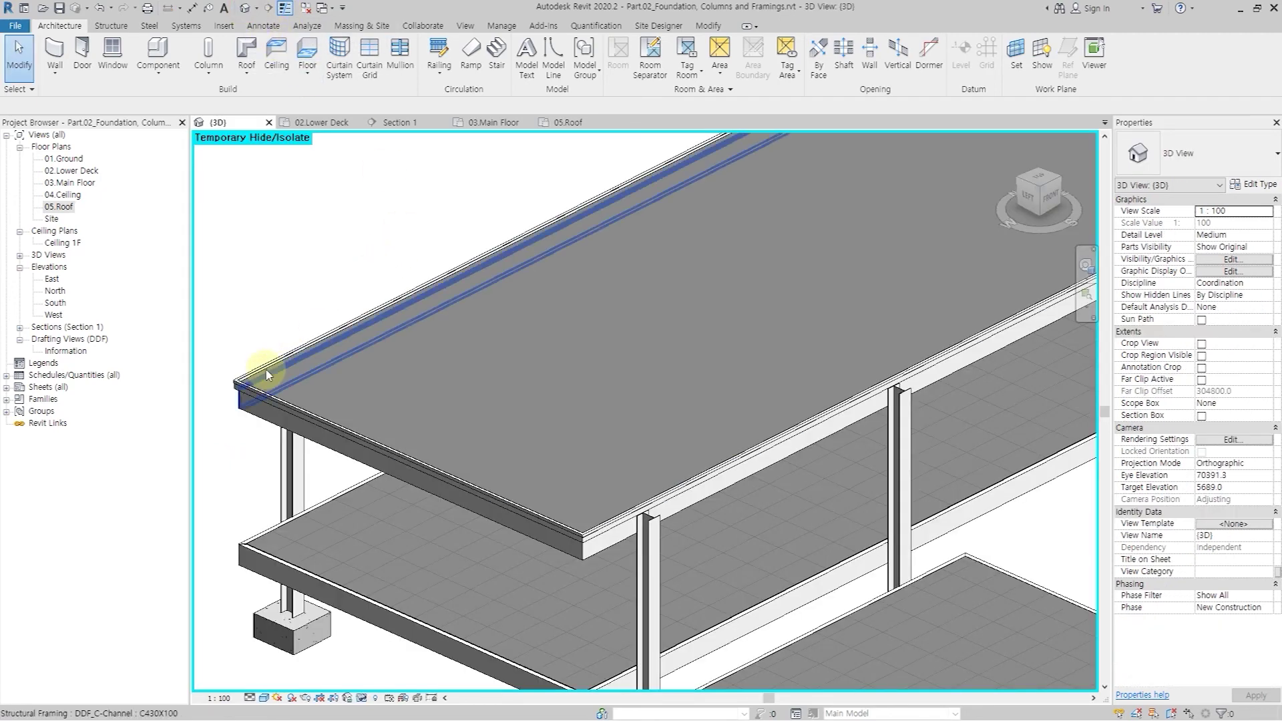
Step: Put the roof into Modify Sub Elements mode and switch to the 05.Roof plan
{"action": "scroll", "coordinate": [266, 380], "scroll_direction": "up", "scroll_amount": 5}
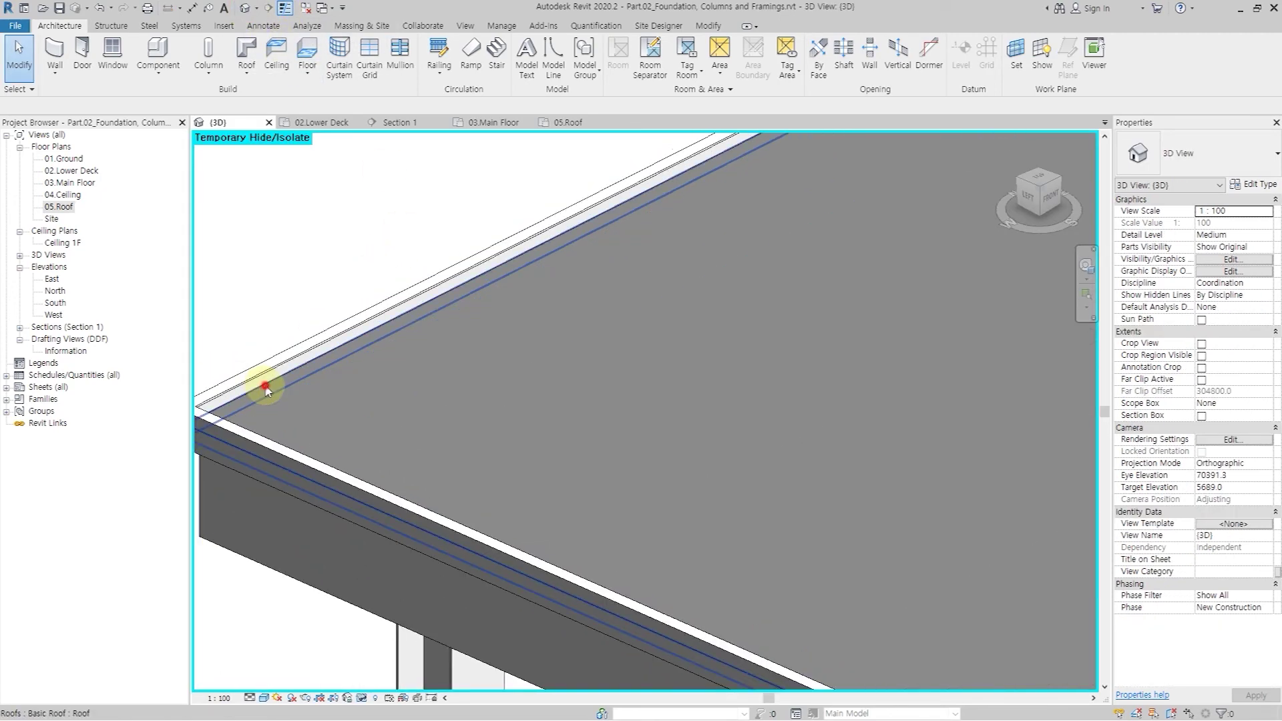
{"action": "left_click", "coordinate": [265, 387]}
{"action": "scroll", "coordinate": [294, 368], "scroll_direction": "down", "scroll_amount": 4}
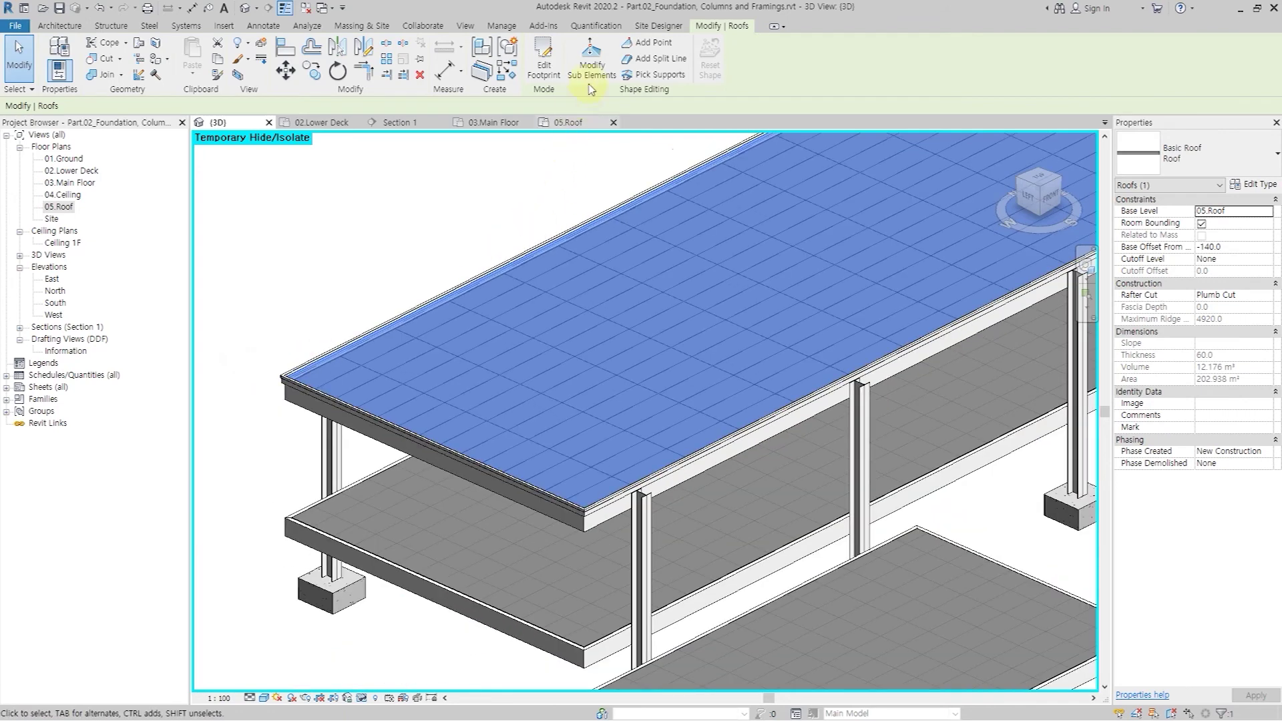
{"action": "left_click", "coordinate": [592, 63]}
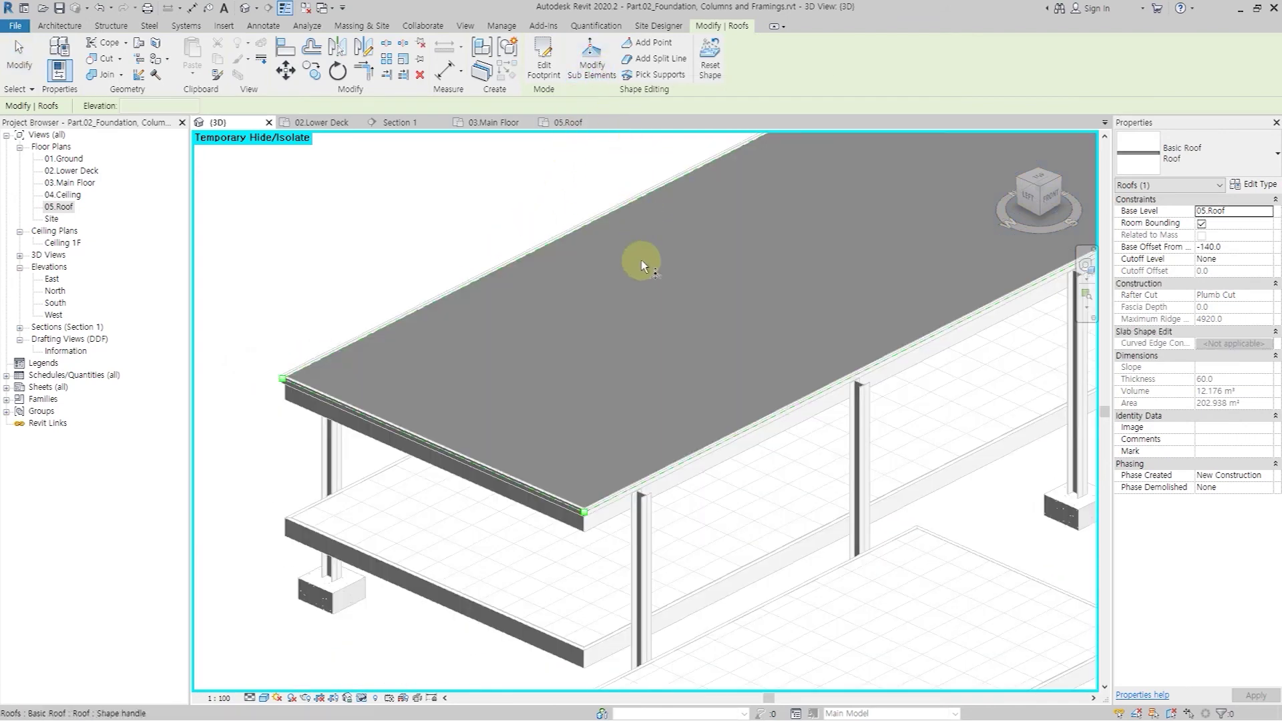
{"action": "left_click", "coordinate": [582, 126]}
Step: Add a shape point at the reference-plane intersection, then go back to 3D
{"action": "left_click", "coordinate": [653, 43]}
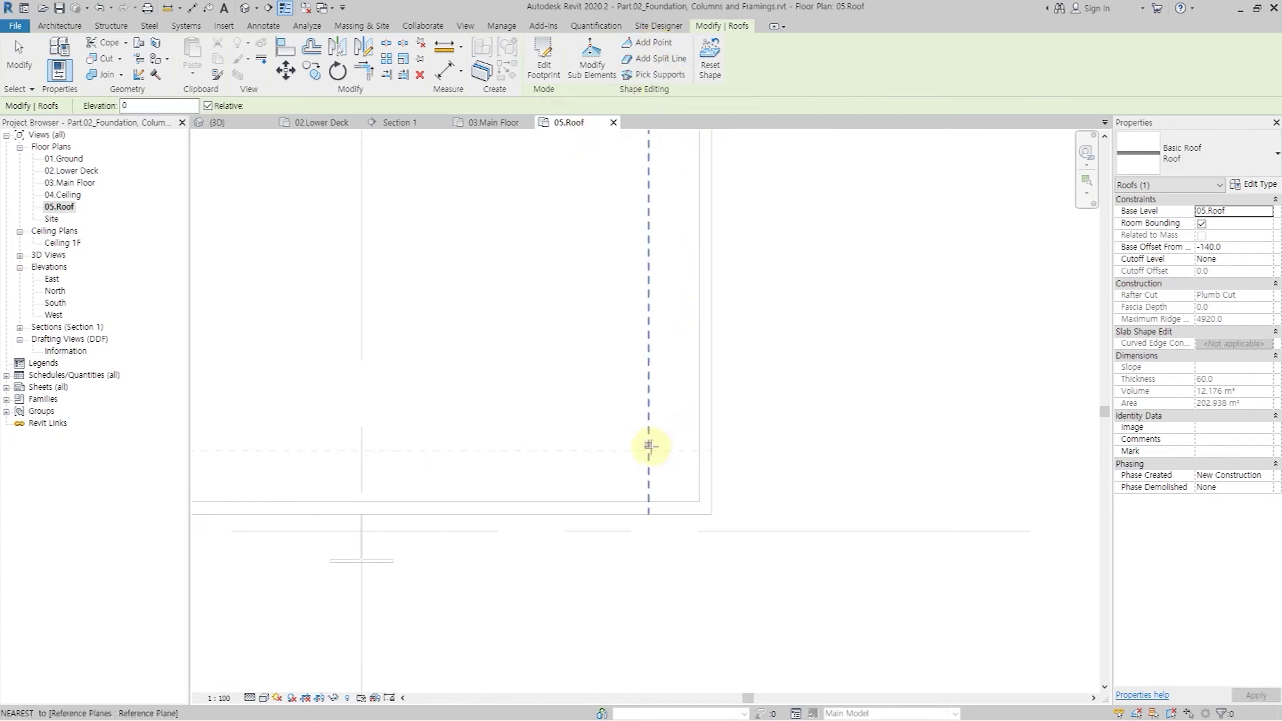
{"action": "scroll", "coordinate": [654, 467], "scroll_direction": "down", "scroll_amount": 4}
{"action": "scroll", "coordinate": [659, 163], "scroll_direction": "up", "scroll_amount": 3}
{"action": "left_click", "coordinate": [662, 412]}
{"action": "scroll", "coordinate": [791, 386], "scroll_direction": "down", "scroll_amount": 5}
{"action": "scroll", "coordinate": [497, 384], "scroll_direction": "up", "scroll_amount": 6}
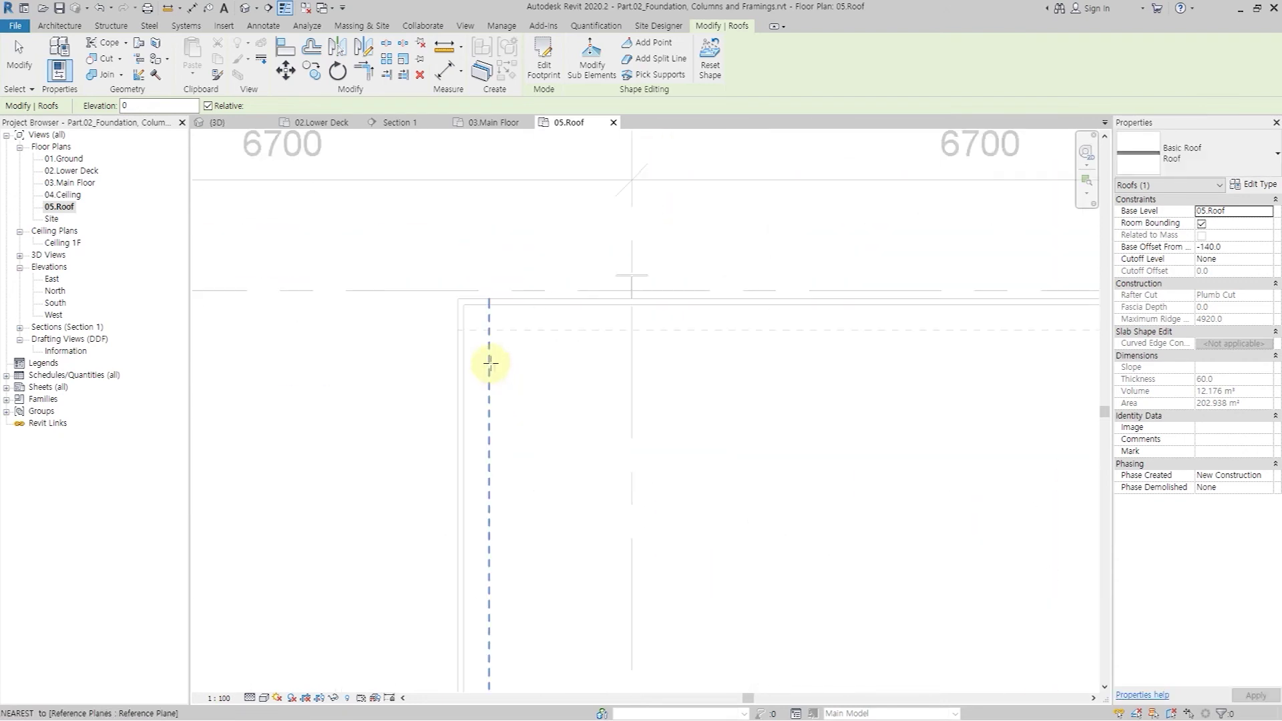
{"action": "scroll", "coordinate": [488, 304], "scroll_direction": "down", "scroll_amount": 2}
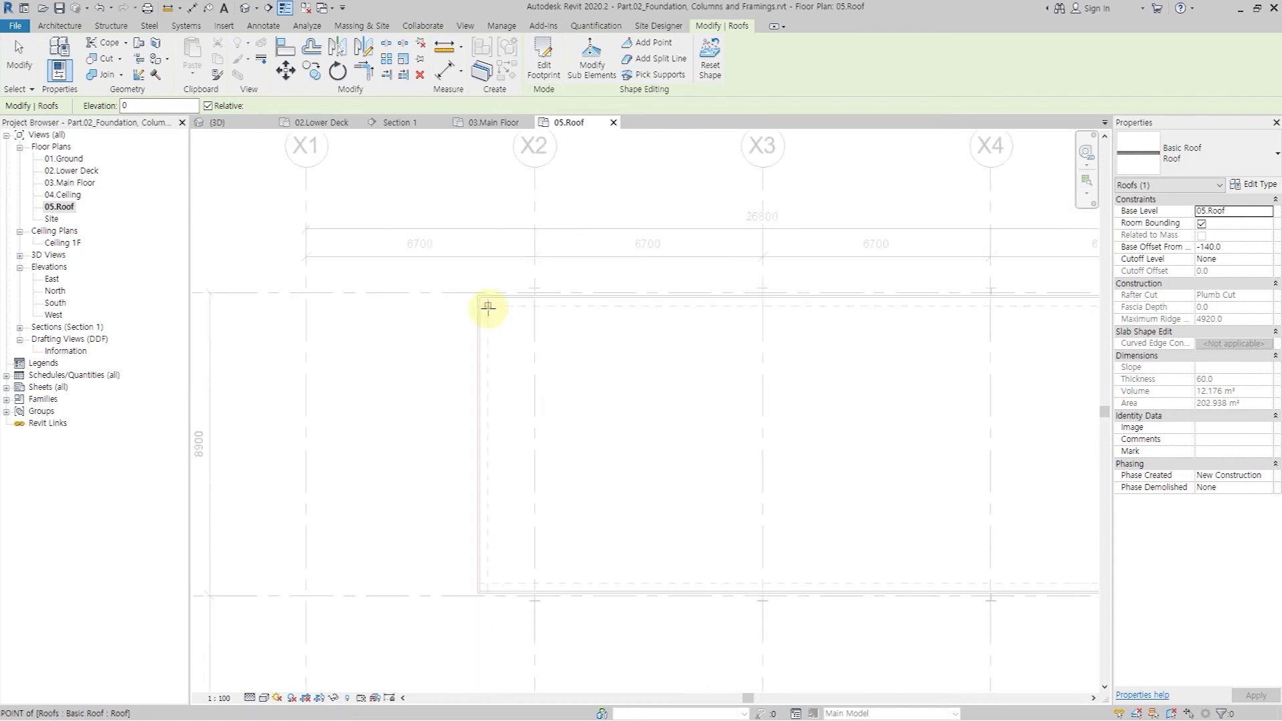
{"action": "scroll", "coordinate": [486, 452], "scroll_direction": "up", "scroll_amount": 4}
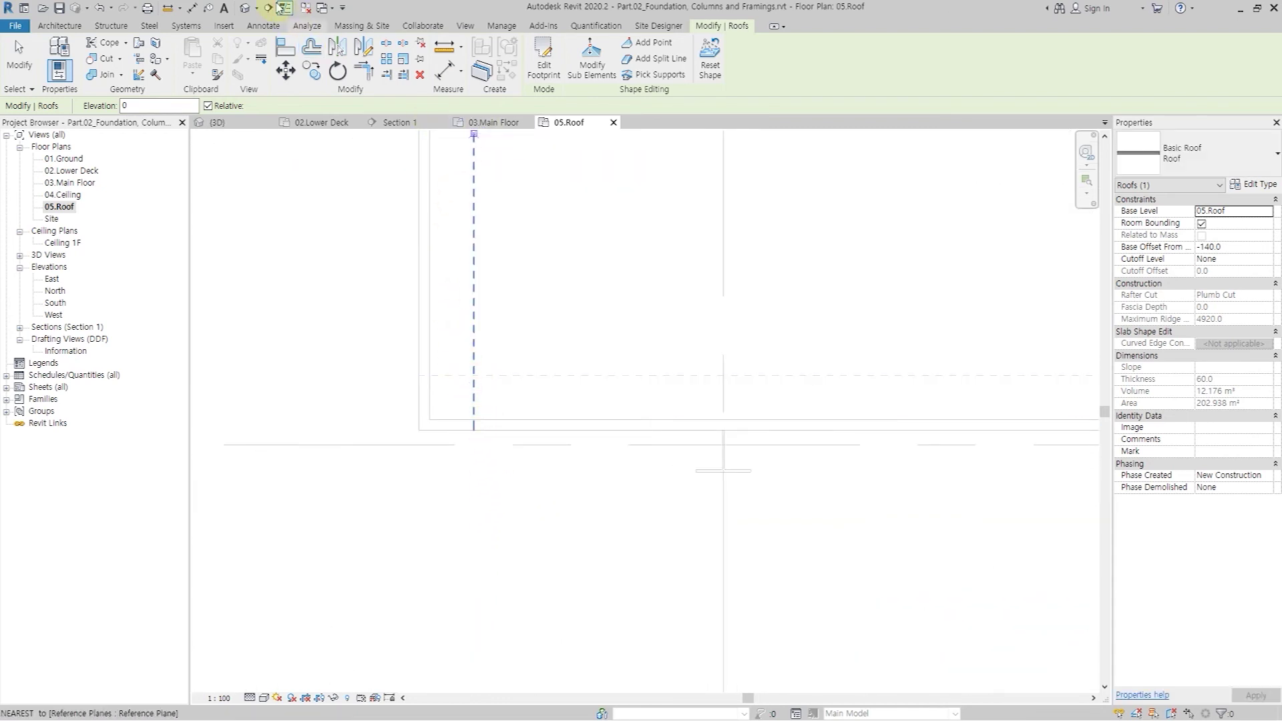
{"action": "left_click", "coordinate": [285, 8]}
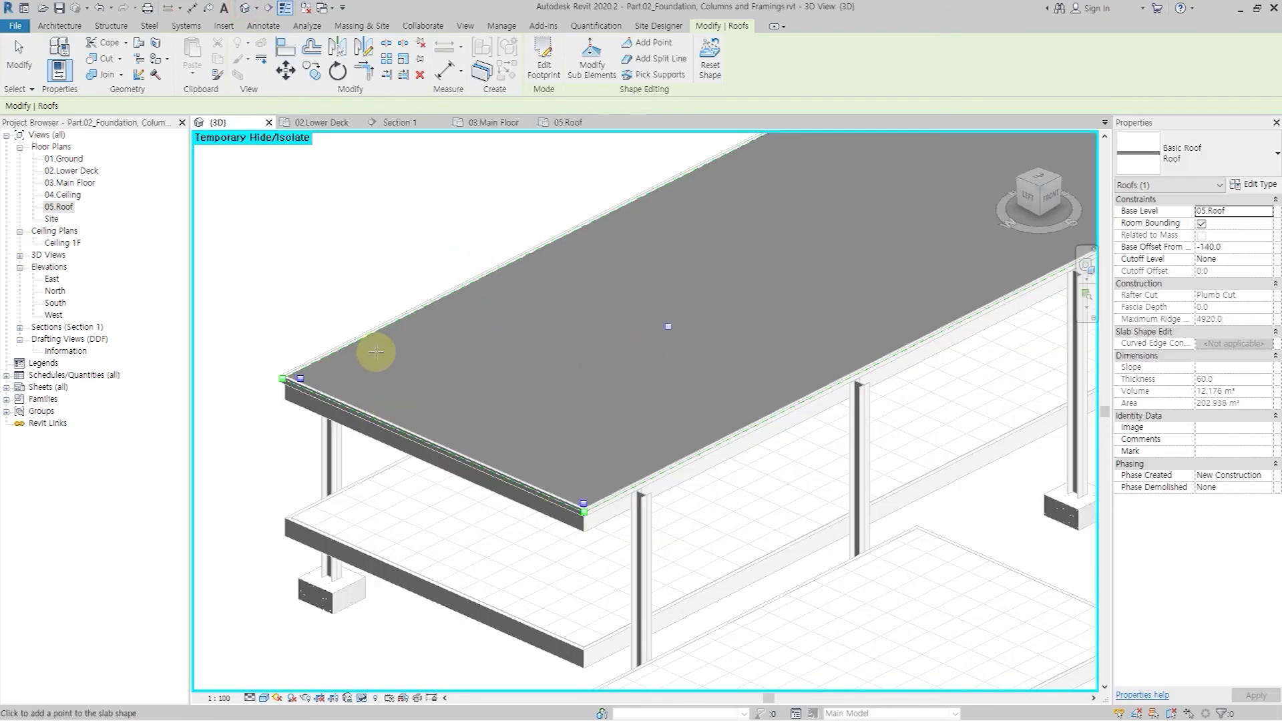
Step: Select the first two roof corner shape points
{"action": "scroll", "coordinate": [286, 364], "scroll_direction": "up", "scroll_amount": 5}
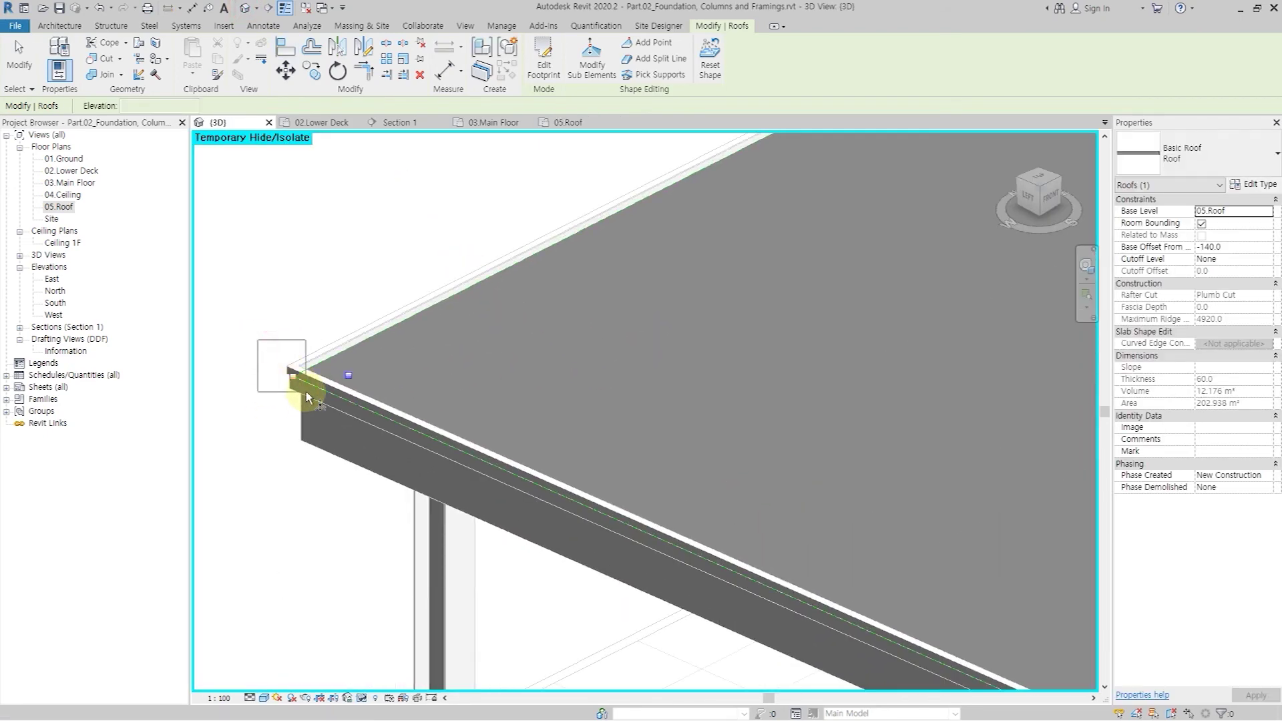
{"action": "left_click", "coordinate": [297, 374]}
{"action": "scroll", "coordinate": [300, 366], "scroll_direction": "down", "scroll_amount": 6}
{"action": "middle_click_drag", "start_coordinate": [523, 478], "coordinate": [942, 351], "text": "shift"}
{"action": "scroll", "coordinate": [939, 350], "scroll_direction": "up", "scroll_amount": 4}
{"action": "left_click", "coordinate": [896, 315], "text": "ctrl"}
{"action": "scroll", "coordinate": [719, 426], "scroll_direction": "down", "scroll_amount": 3}
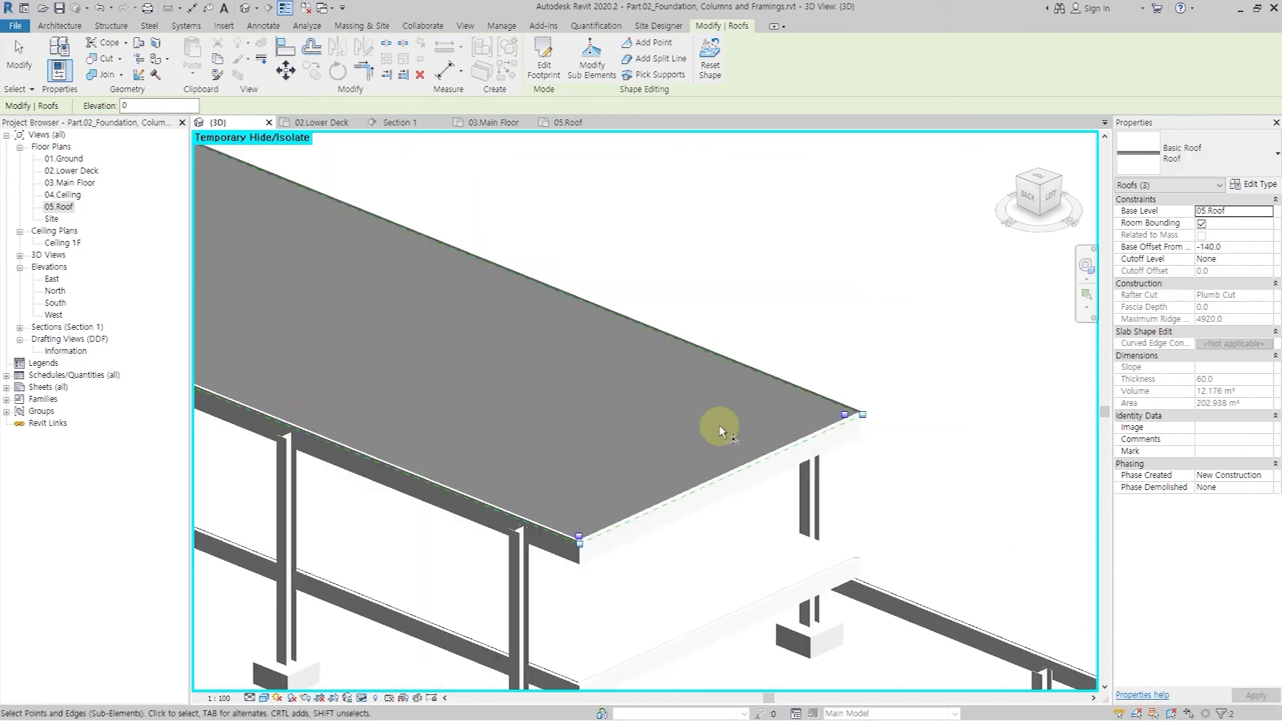
{"action": "scroll", "coordinate": [719, 426], "scroll_direction": "down", "scroll_amount": 3}
Step: Add the far corner and one more roof corner point to the selection
{"action": "middle_click_drag", "start_coordinate": [743, 358], "coordinate": [687, 278], "text": "shift"}
{"action": "scroll", "coordinate": [721, 272], "scroll_direction": "up", "scroll_amount": 5}
{"action": "left_click_drag", "start_coordinate": [688, 223], "coordinate": [761, 304], "text": "ctrl"}
{"action": "scroll", "coordinate": [810, 478], "scroll_direction": "down", "scroll_amount": 3}
{"action": "scroll", "coordinate": [459, 334], "scroll_direction": "down", "scroll_amount": 3}
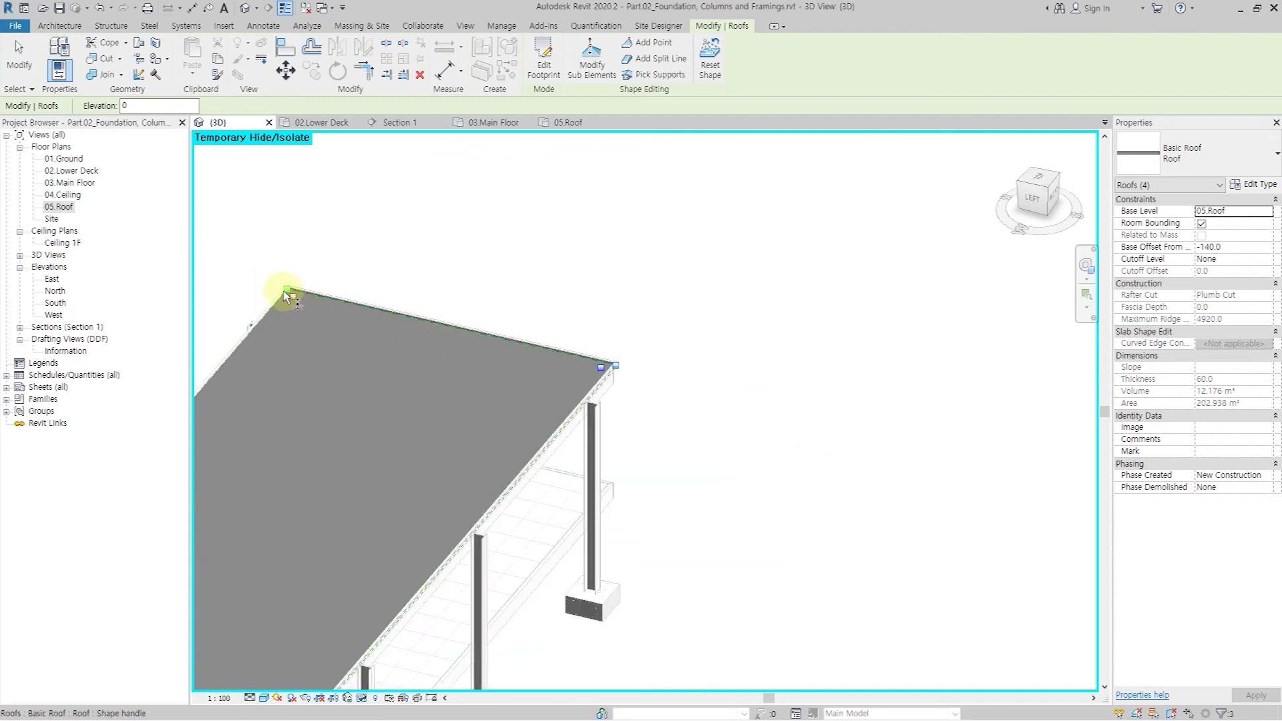
{"action": "scroll", "coordinate": [288, 294], "scroll_direction": "up", "scroll_amount": 3}
{"action": "left_click_drag", "start_coordinate": [289, 208], "coordinate": [381, 280], "text": "ctrl"}
{"action": "scroll", "coordinate": [458, 260], "scroll_direction": "down", "scroll_amount": 5}
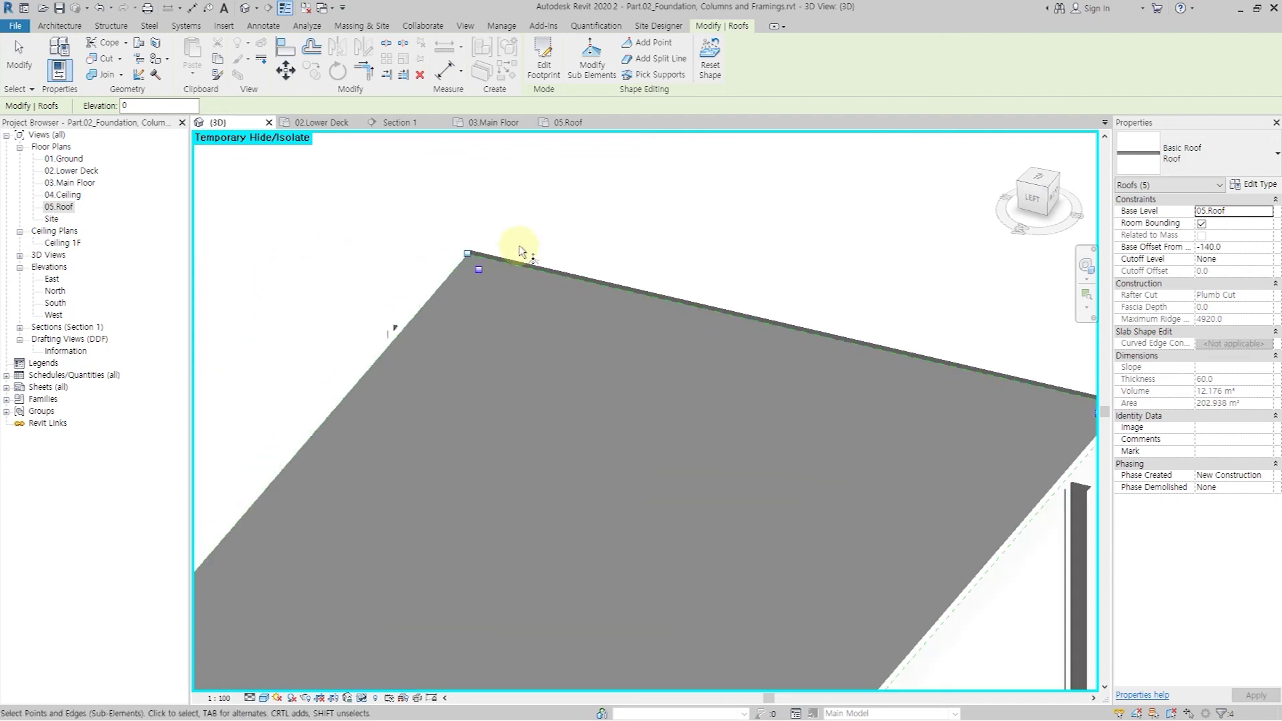
{"action": "middle_click_drag", "start_coordinate": [773, 350], "coordinate": [587, 349], "text": "shift"}
{"action": "scroll", "coordinate": [222, 221], "scroll_direction": "up", "scroll_amount": 1}
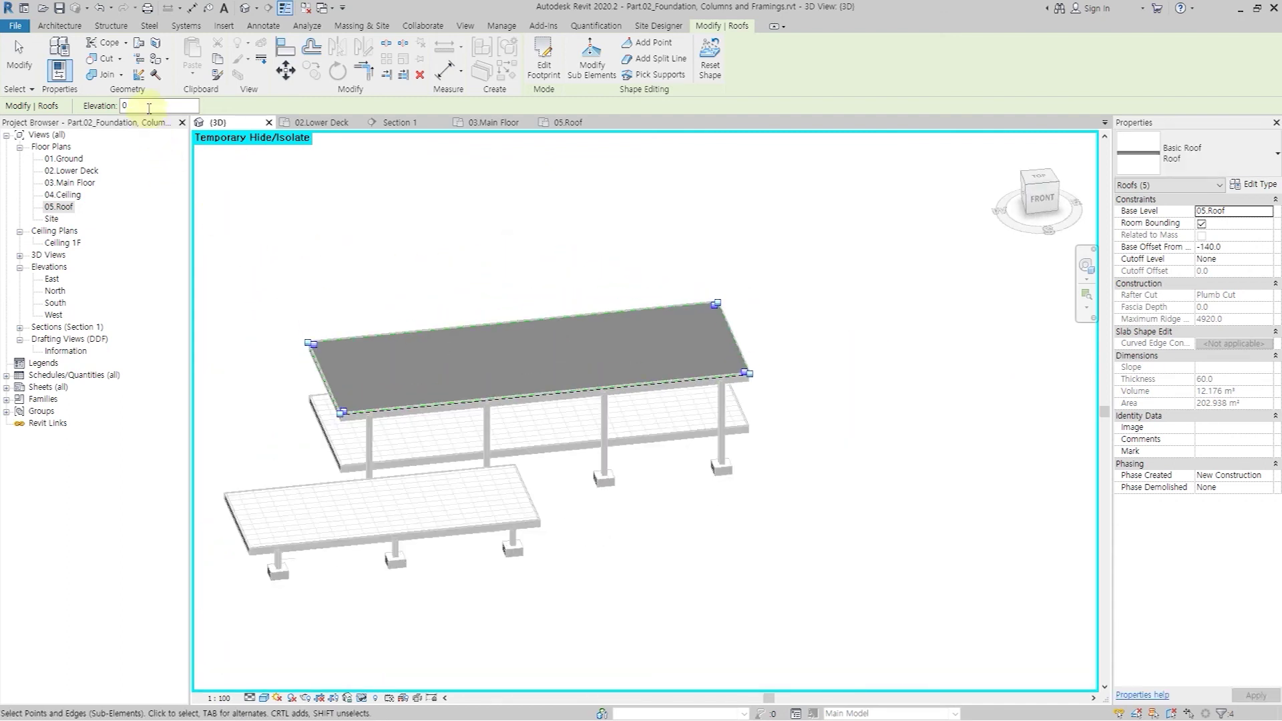
Step: Raise the selected corner points to elevation 60 and finish shape editing
{"action": "key", "text": "Return"}
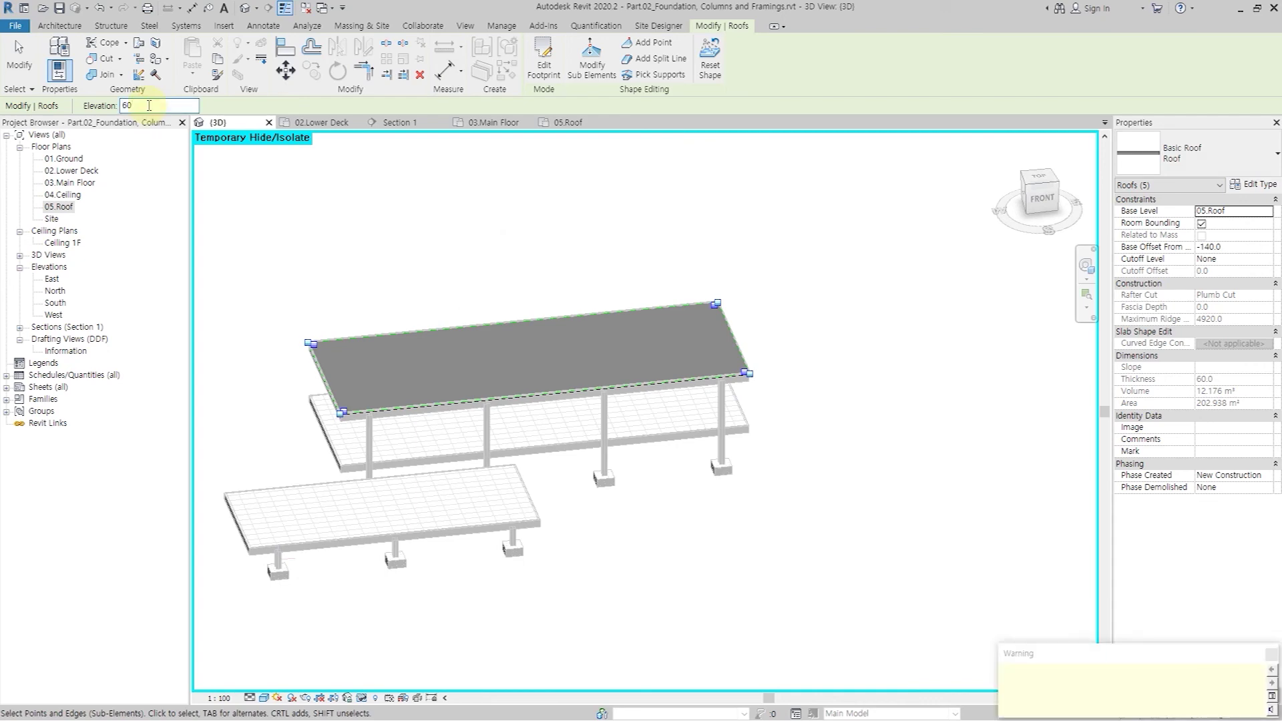
{"action": "left_click", "coordinate": [446, 264]}
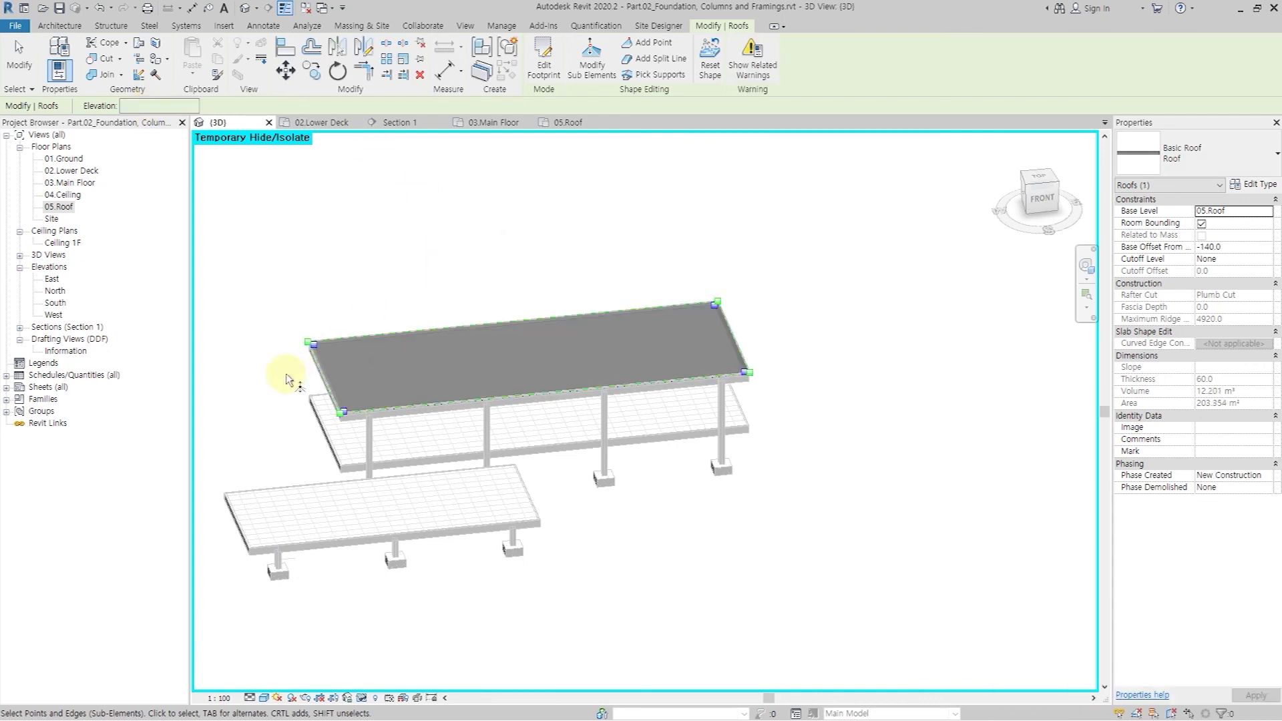
{"action": "key", "text": "Escape"}
{"action": "scroll", "coordinate": [264, 374], "scroll_direction": "up", "scroll_amount": 8}
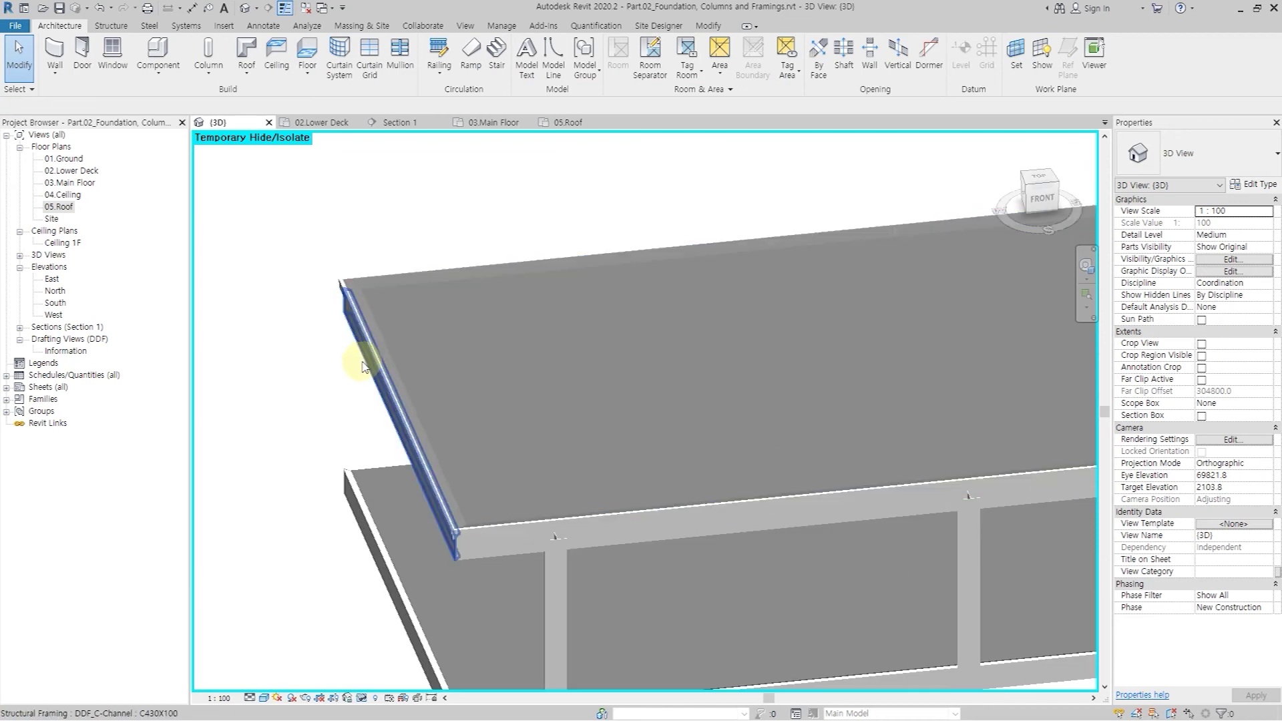
{"action": "scroll", "coordinate": [361, 367], "scroll_direction": "down", "scroll_amount": 10}
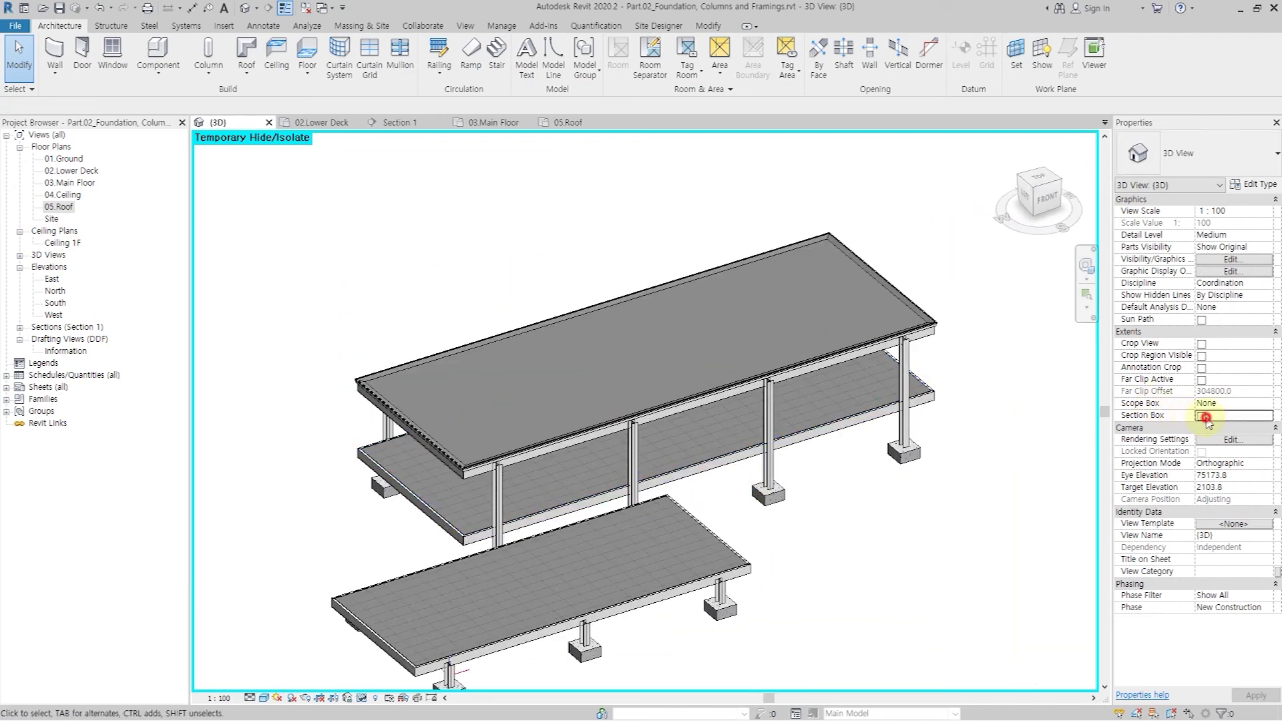
{"action": "left_click", "coordinate": [944, 579]}
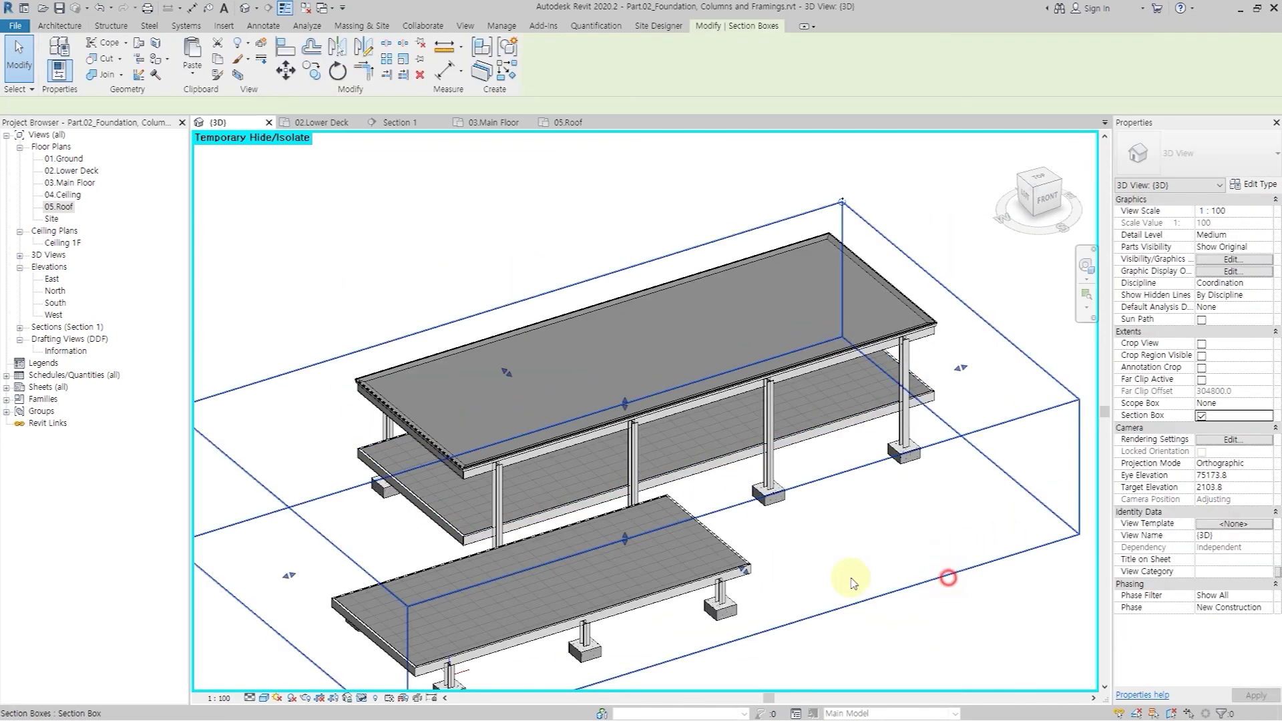
{"action": "left_click_drag", "start_coordinate": [746, 568], "coordinate": [604, 407]}
{"action": "left_click", "coordinate": [790, 613]}
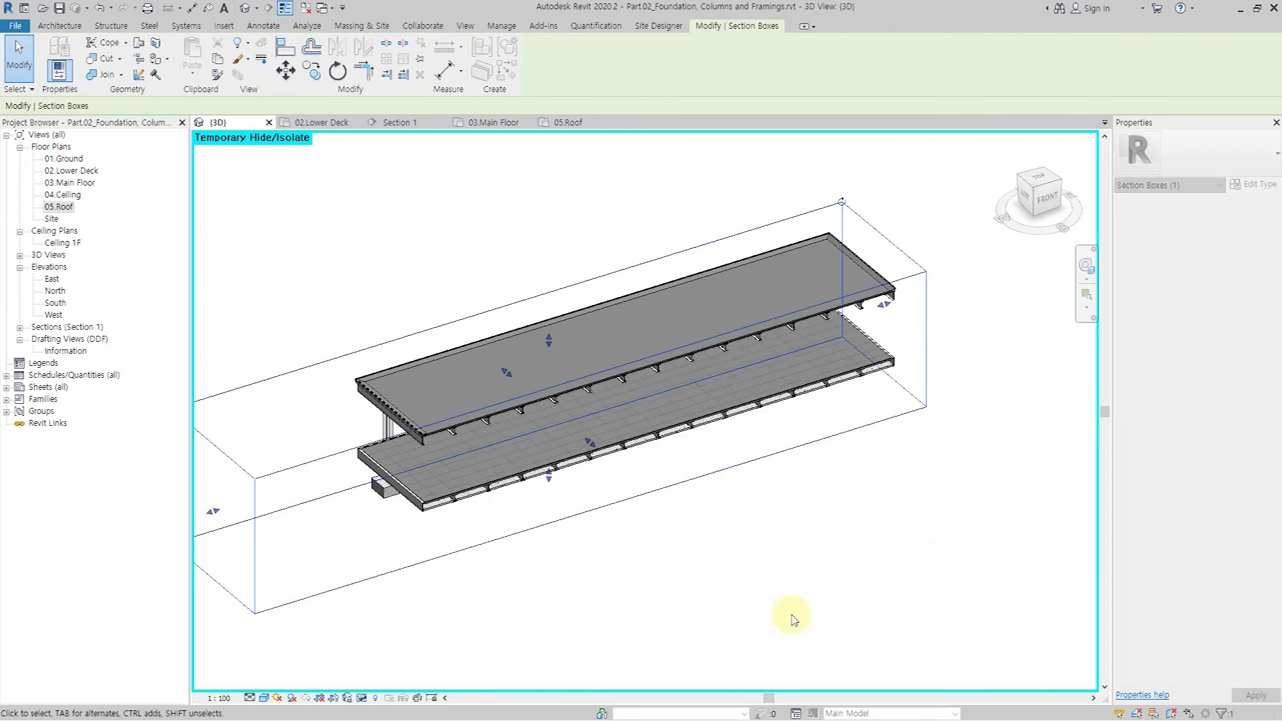
{"action": "scroll", "coordinate": [454, 458], "scroll_direction": "up", "scroll_amount": 5}
{"action": "scroll", "coordinate": [454, 458], "scroll_direction": "up", "scroll_amount": 6}
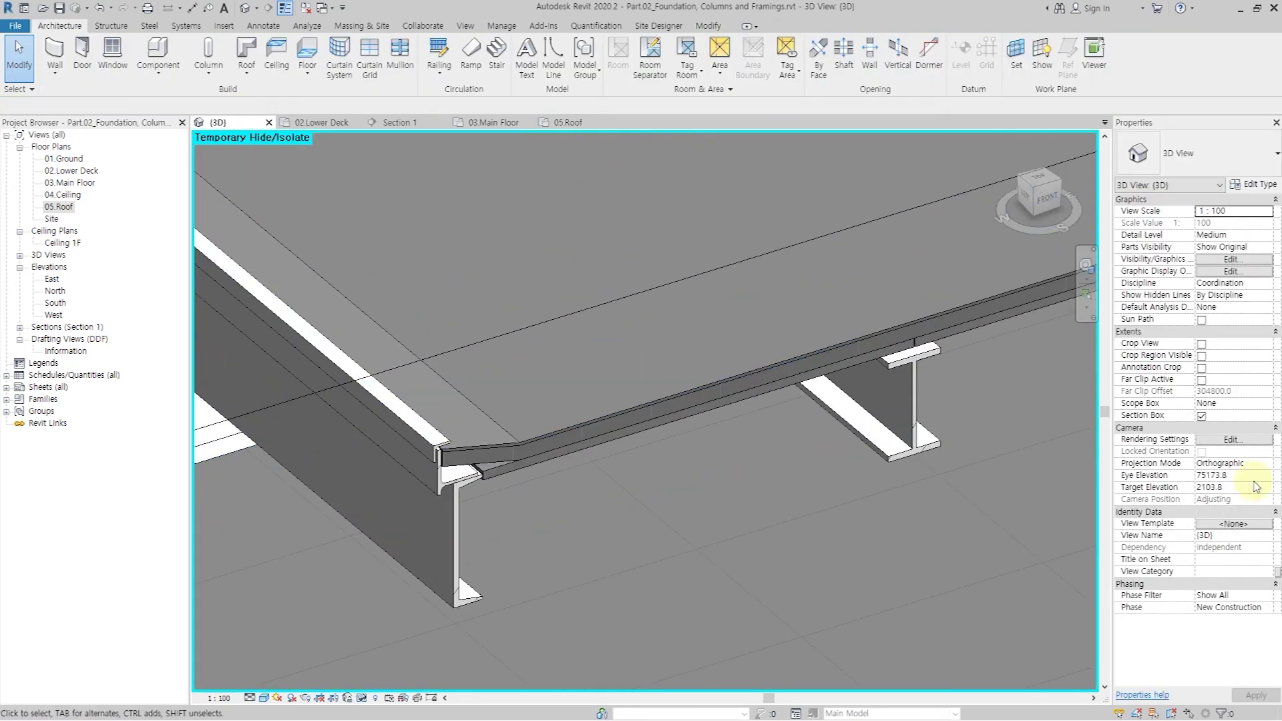
{"action": "left_click", "coordinate": [1201, 416]}
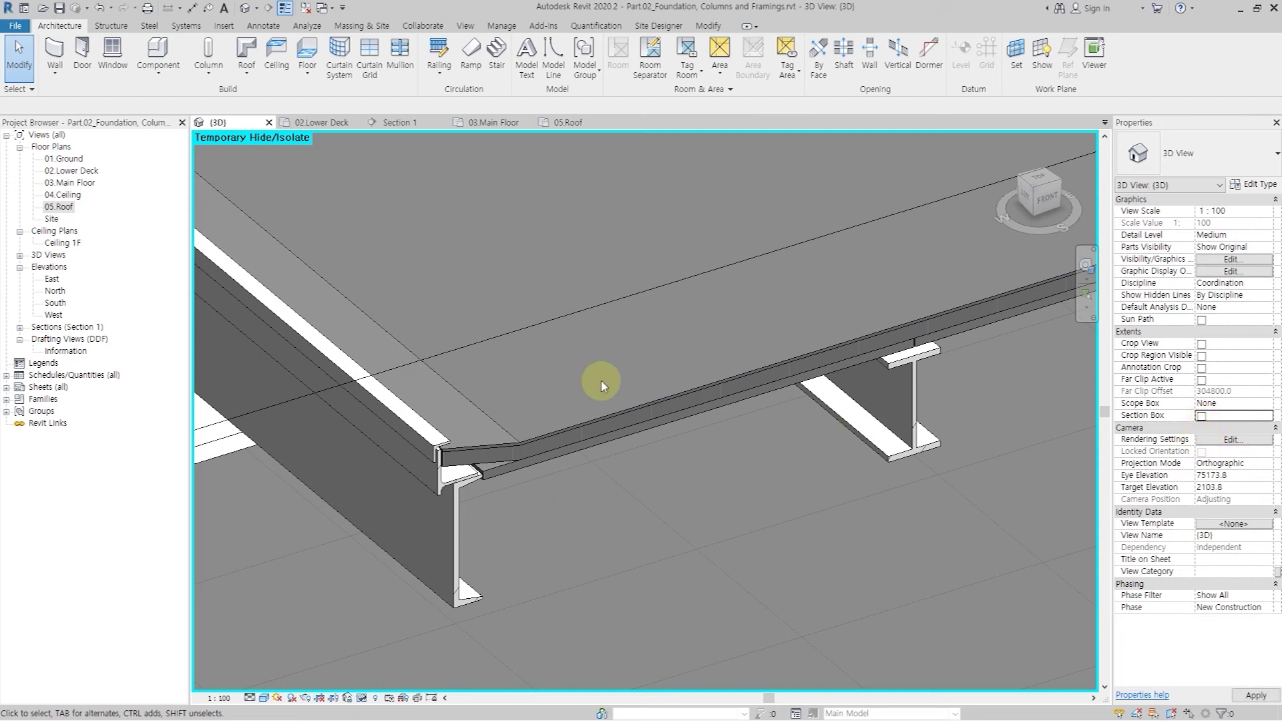
{"action": "left_click", "coordinate": [62, 243]}
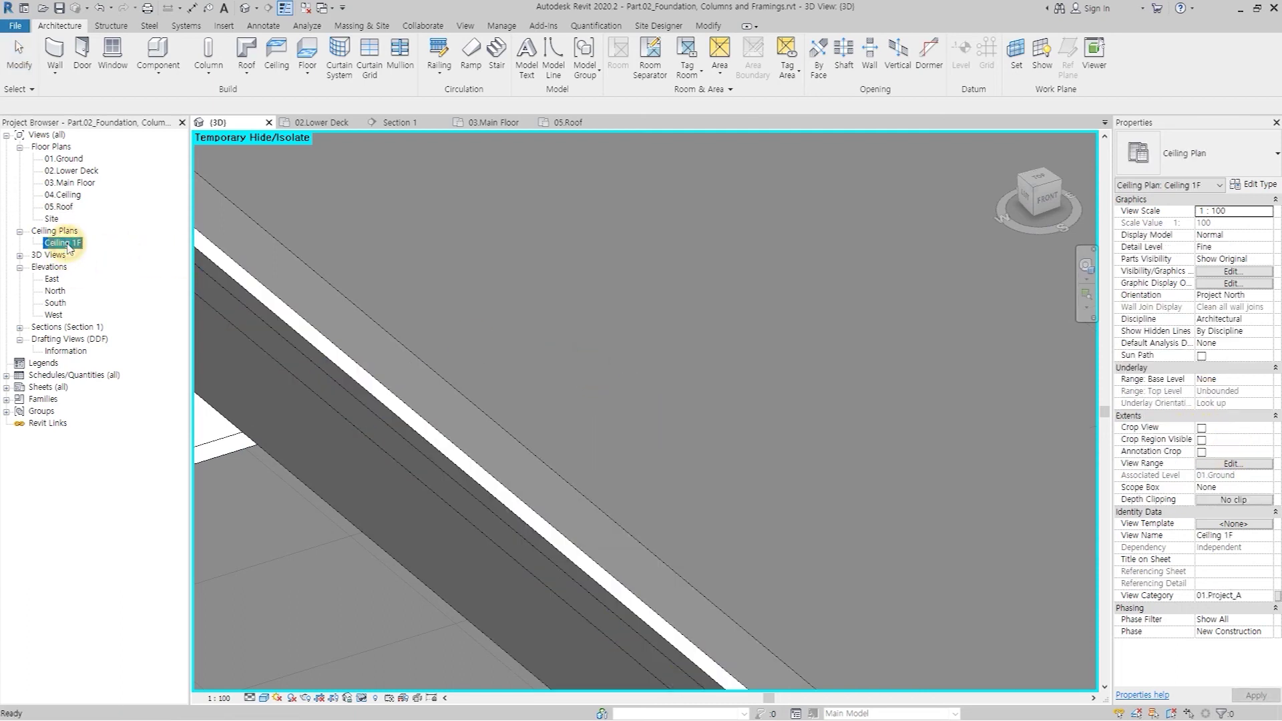
Step: In Ceiling 1F, select the roof area and filter to Structural Framing (Other) only
{"action": "double_click", "coordinate": [67, 247]}
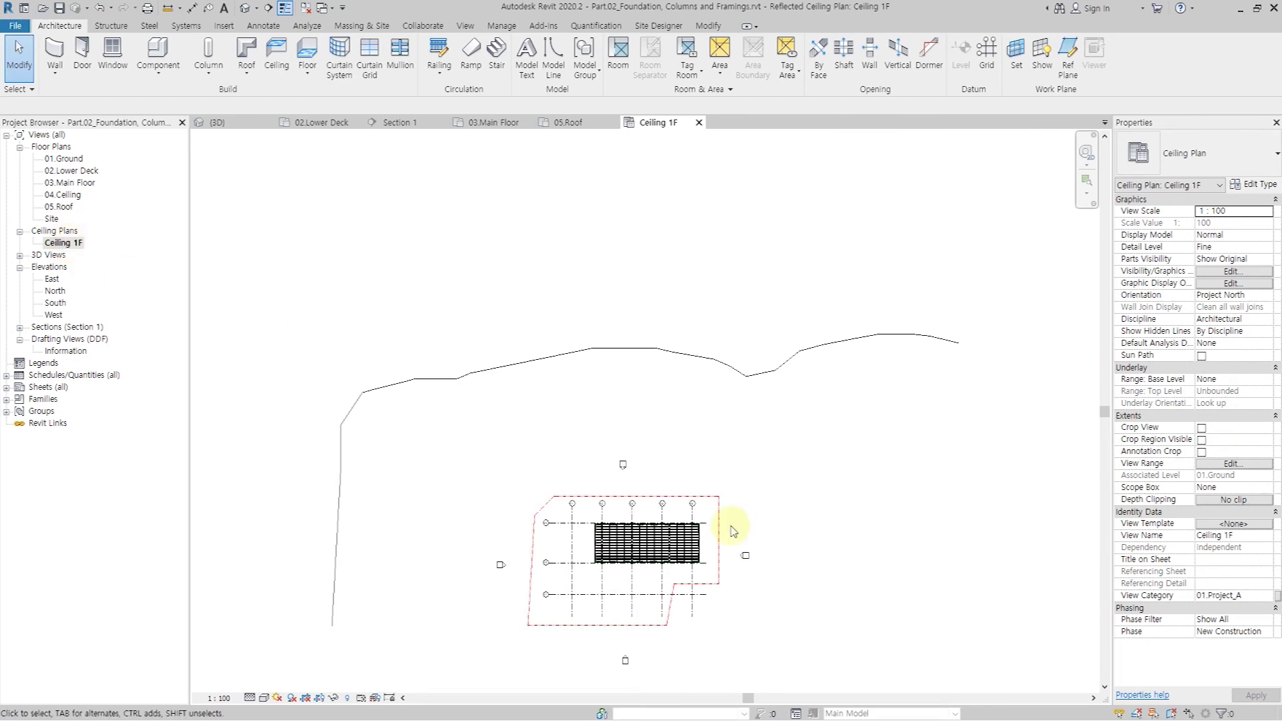
{"action": "scroll", "coordinate": [639, 566], "scroll_direction": "up", "scroll_amount": 3}
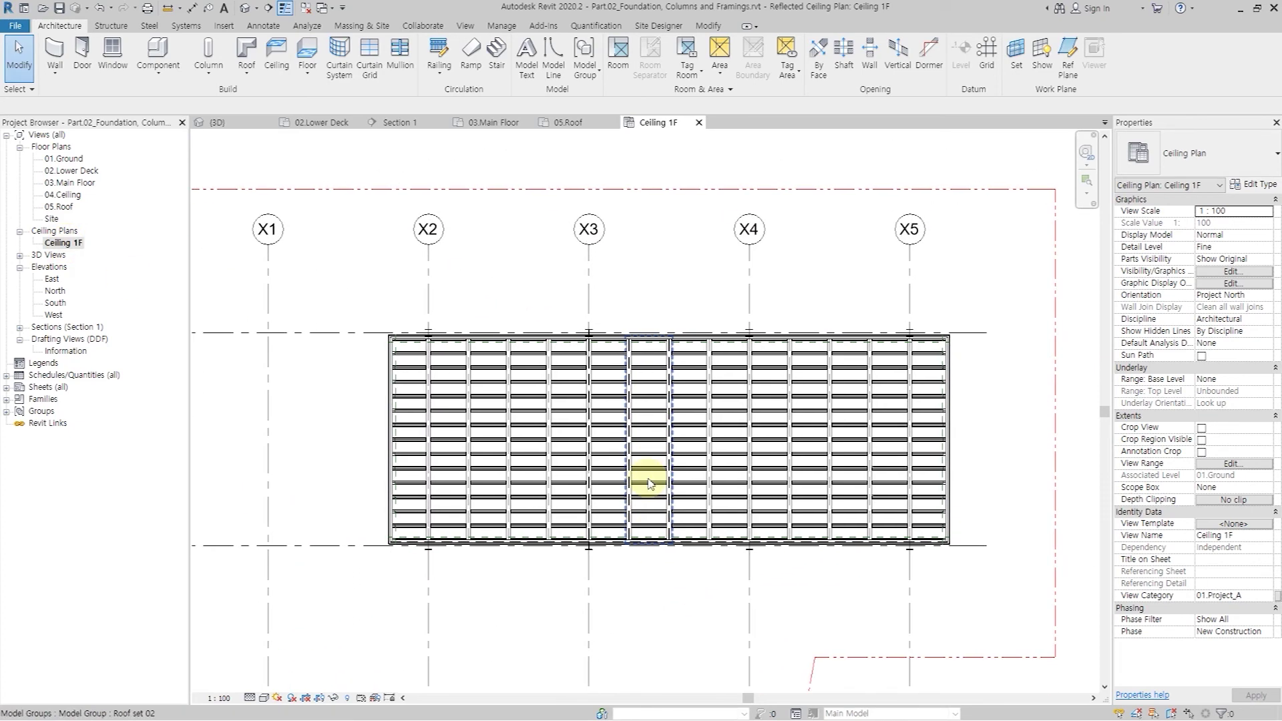
{"action": "left_click_drag", "start_coordinate": [330, 279], "coordinate": [1015, 591]}
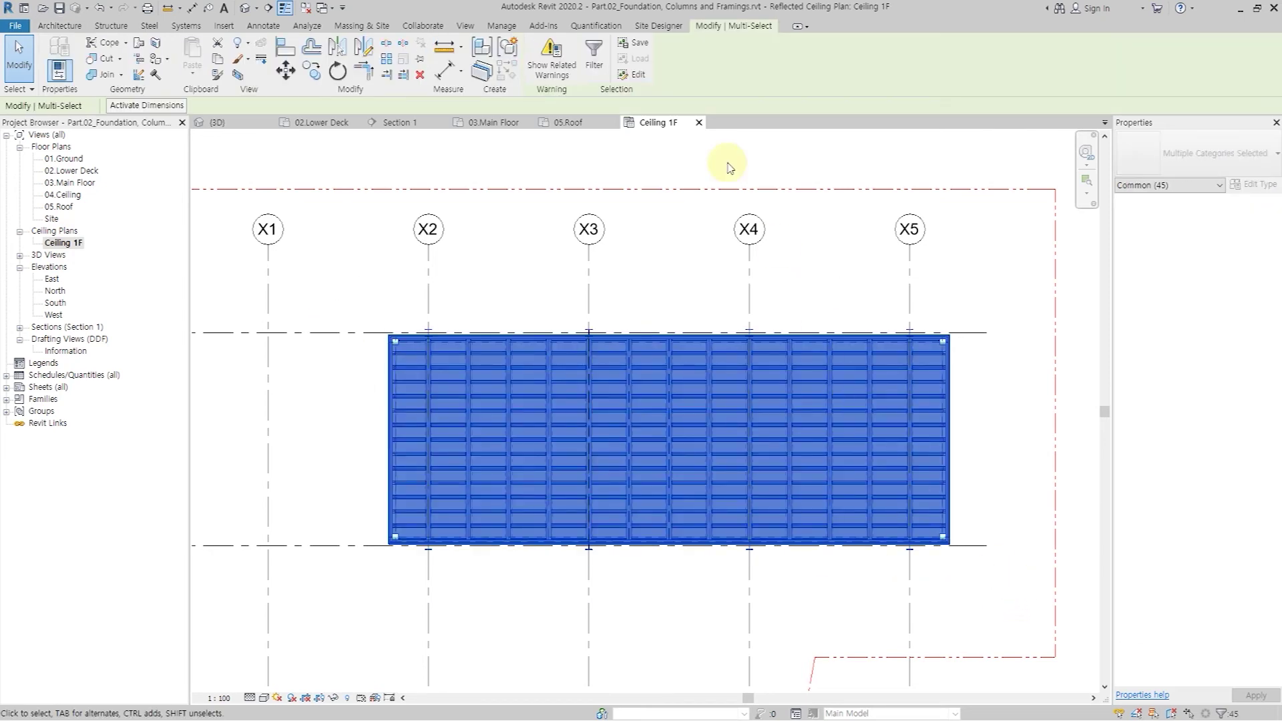
{"action": "left_click", "coordinate": [595, 57]}
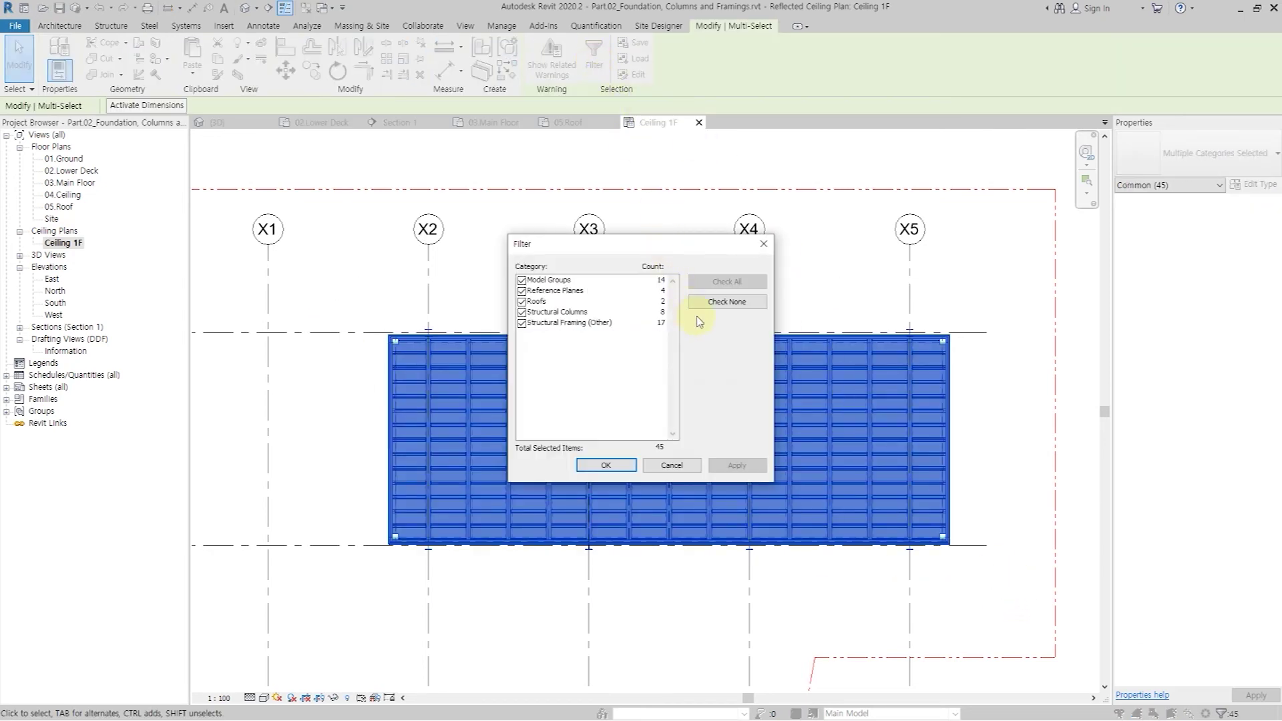
{"action": "left_click", "coordinate": [739, 303]}
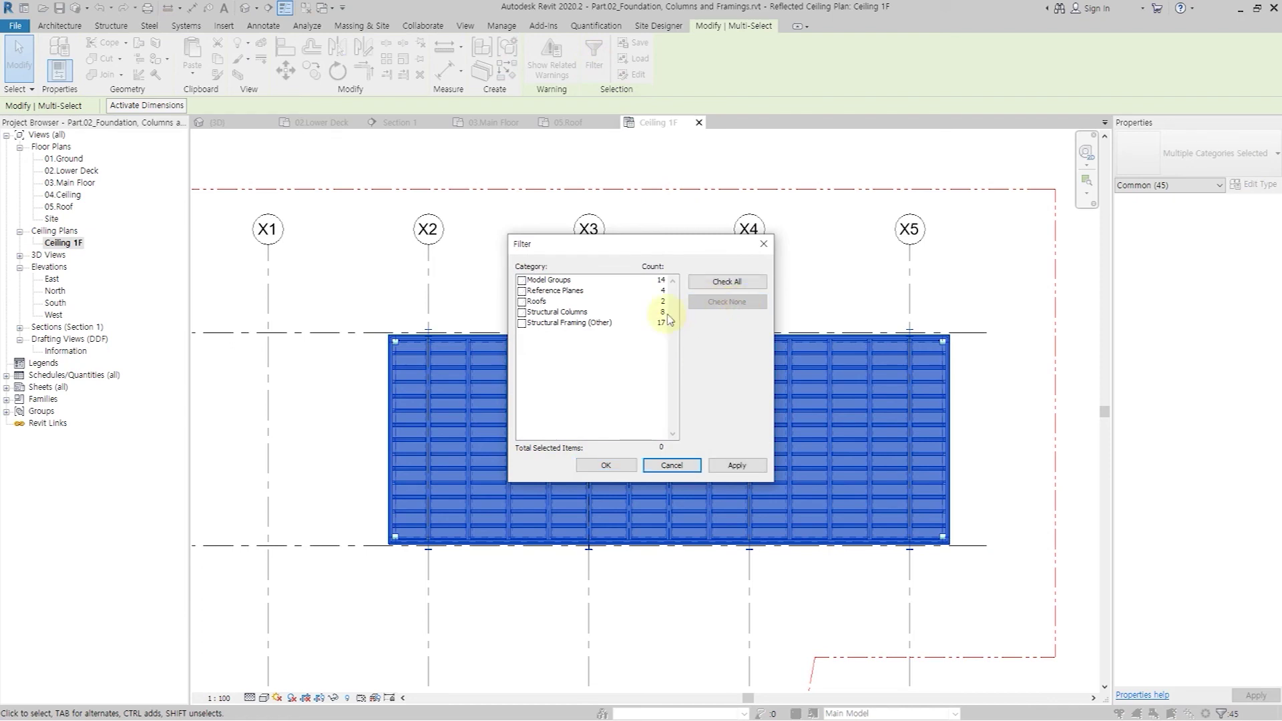
{"action": "left_click", "coordinate": [523, 324]}
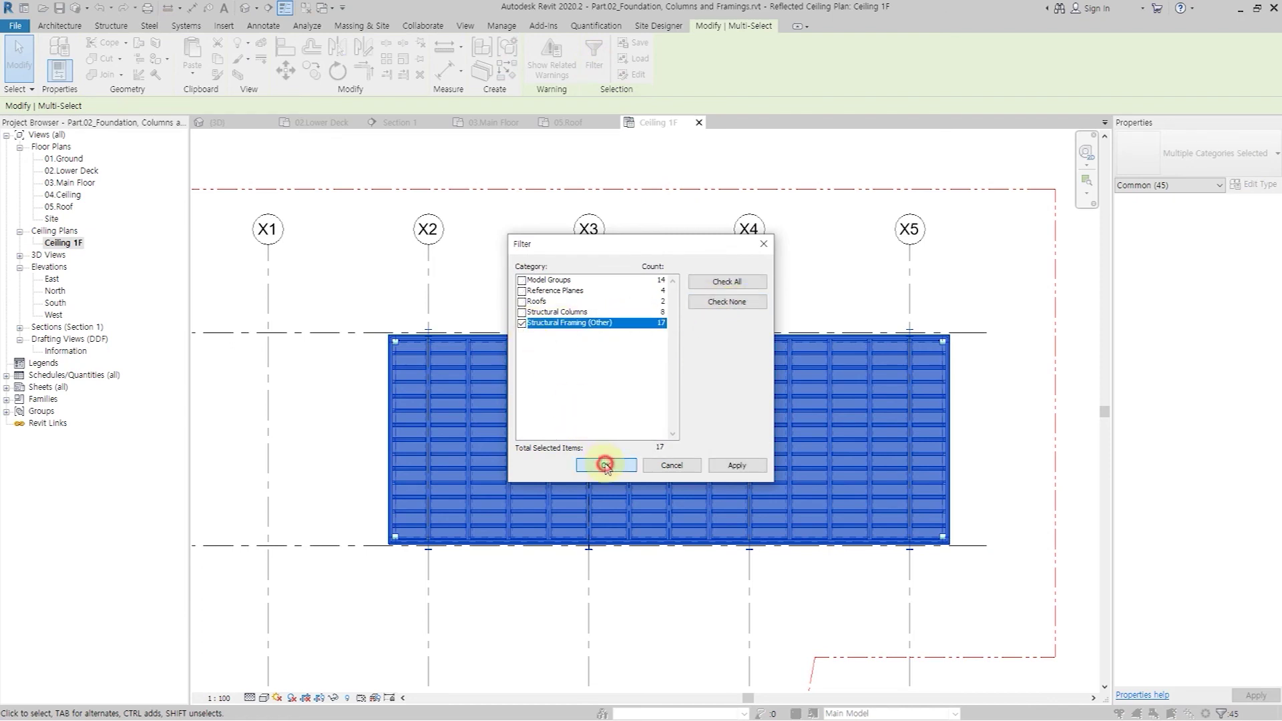
{"action": "left_click", "coordinate": [606, 465]}
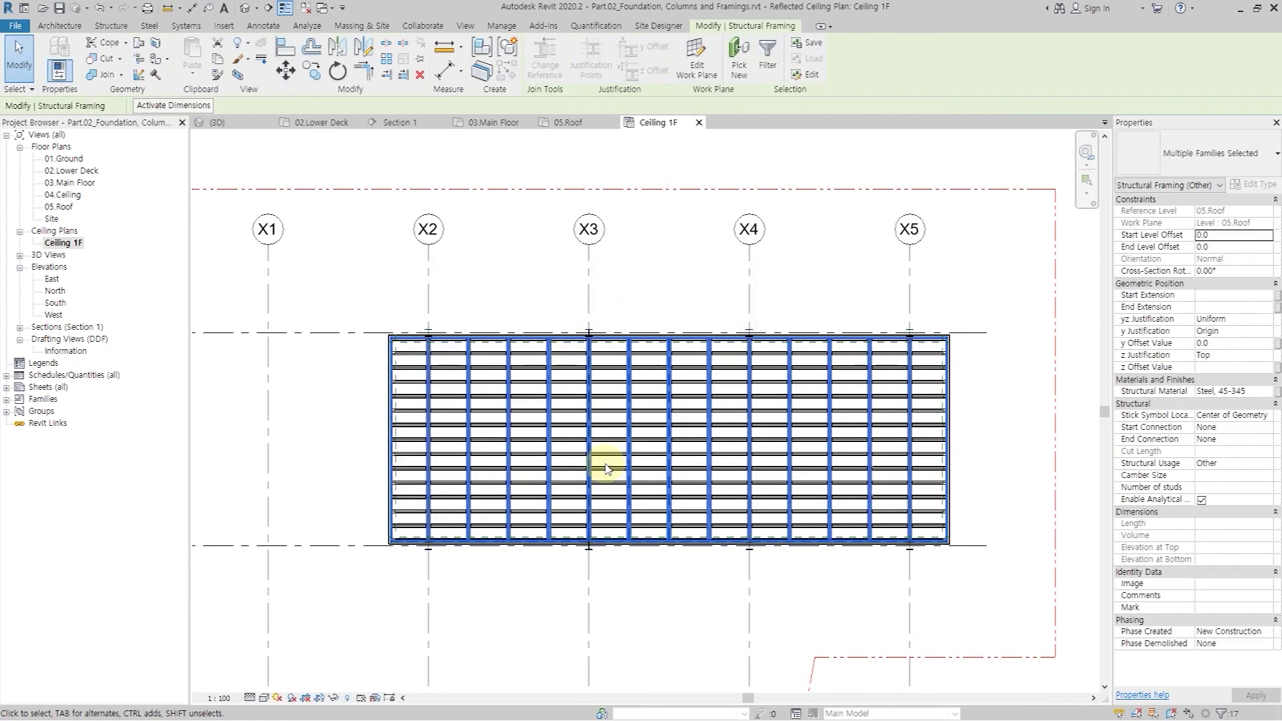
Step: Temporarily isolate the 17 framing beams and clear the selection
{"action": "left_click", "coordinate": [332, 697]}
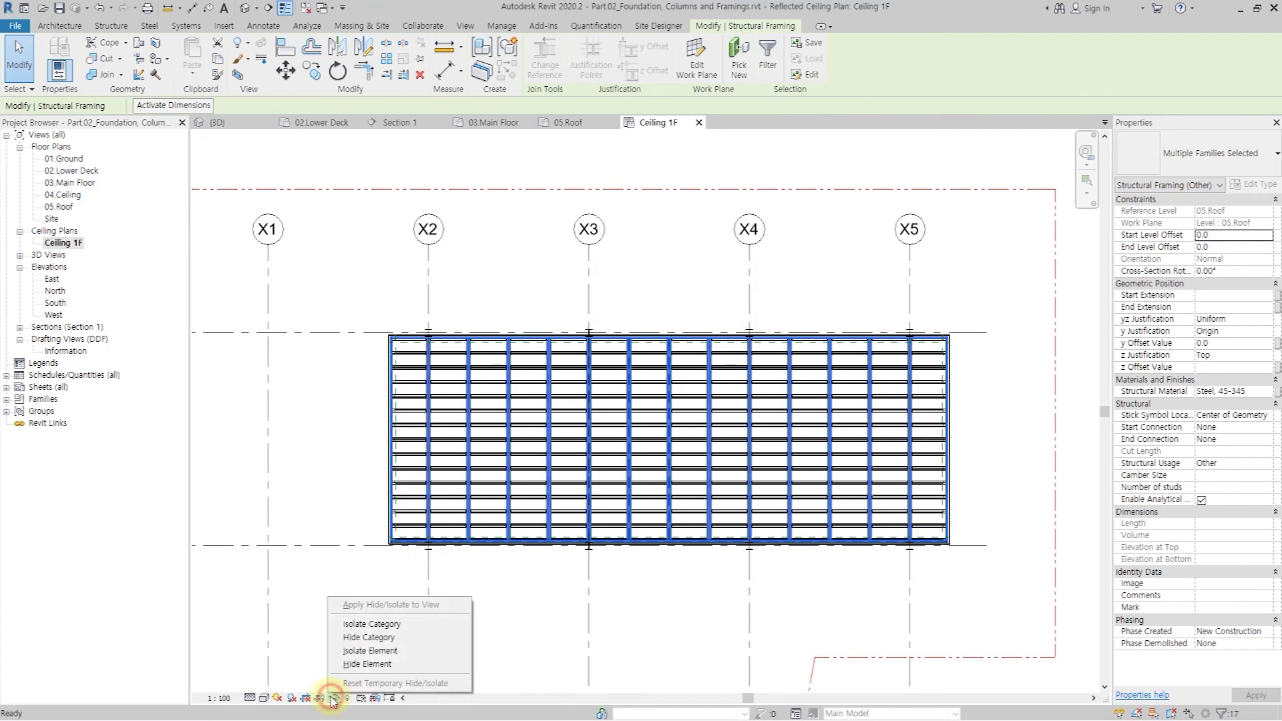
{"action": "left_click", "coordinate": [372, 650]}
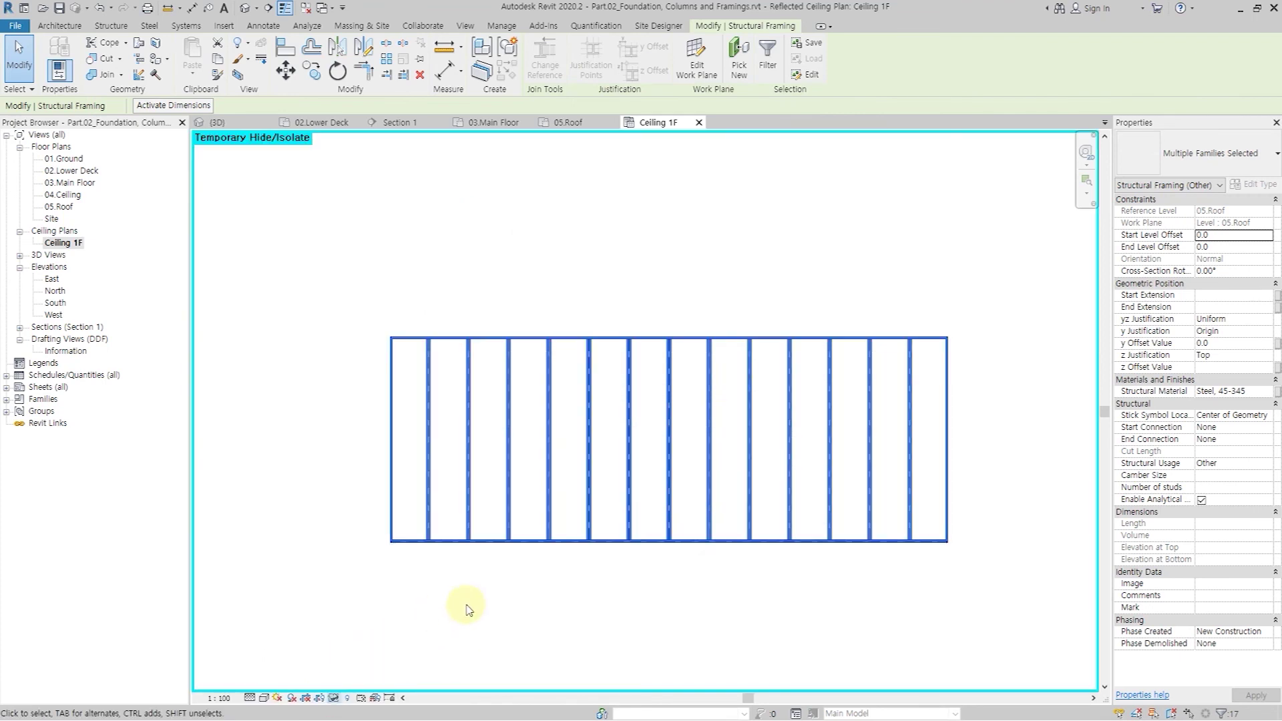
{"action": "left_click", "coordinate": [469, 604]}
{"action": "scroll", "coordinate": [544, 588], "scroll_direction": "up", "scroll_amount": 2}
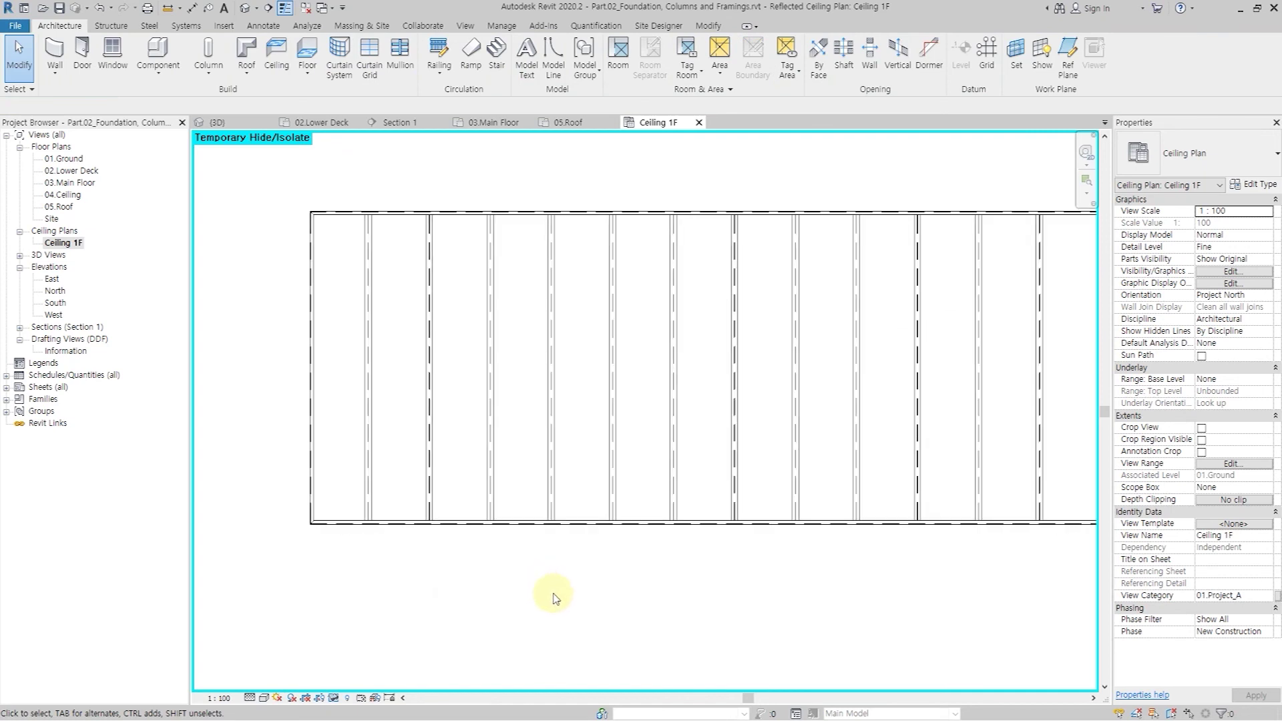
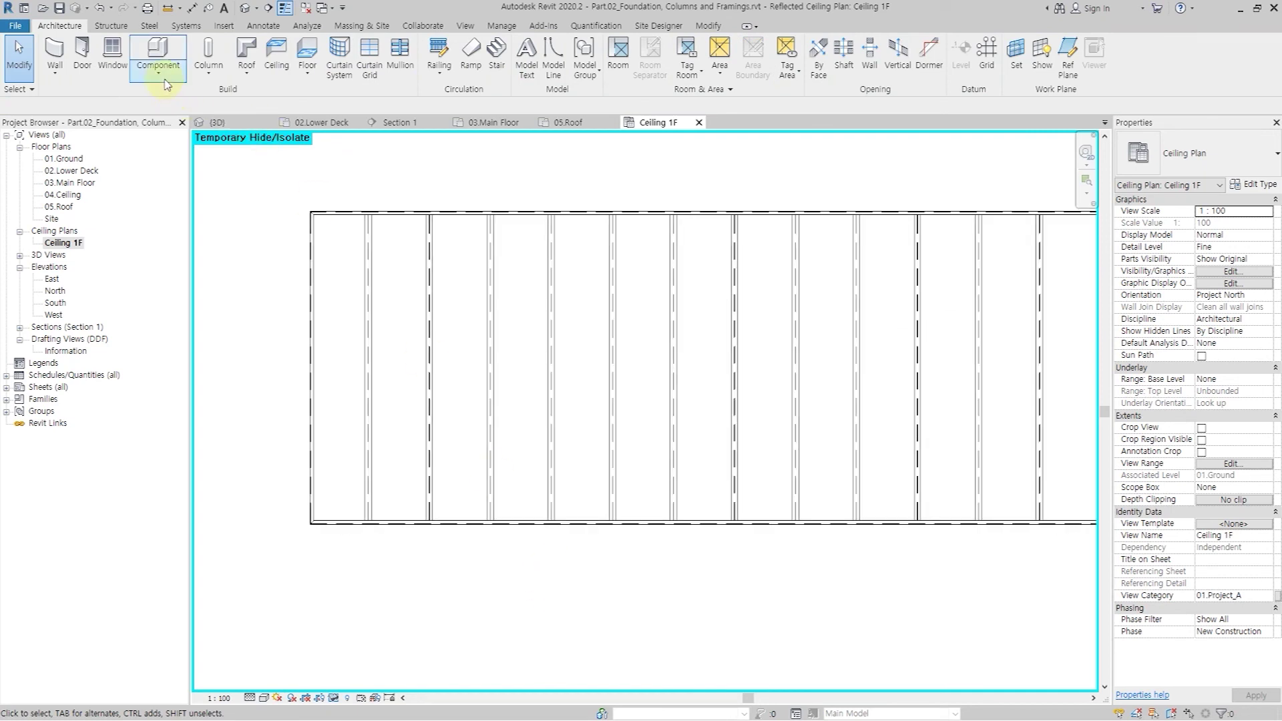
Step: Start a ceiling and switch its type to a Compound Ceiling named Ceiling
{"action": "left_click", "coordinate": [282, 75]}
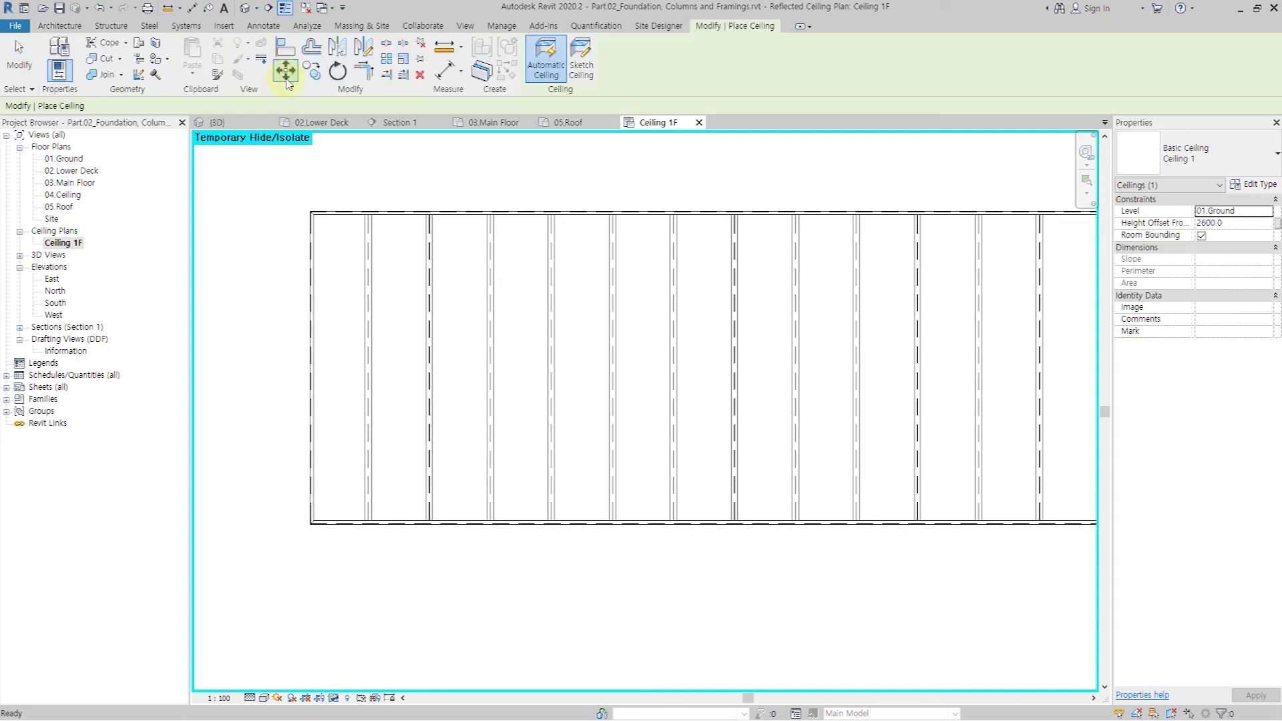
{"action": "left_click", "coordinate": [1253, 186]}
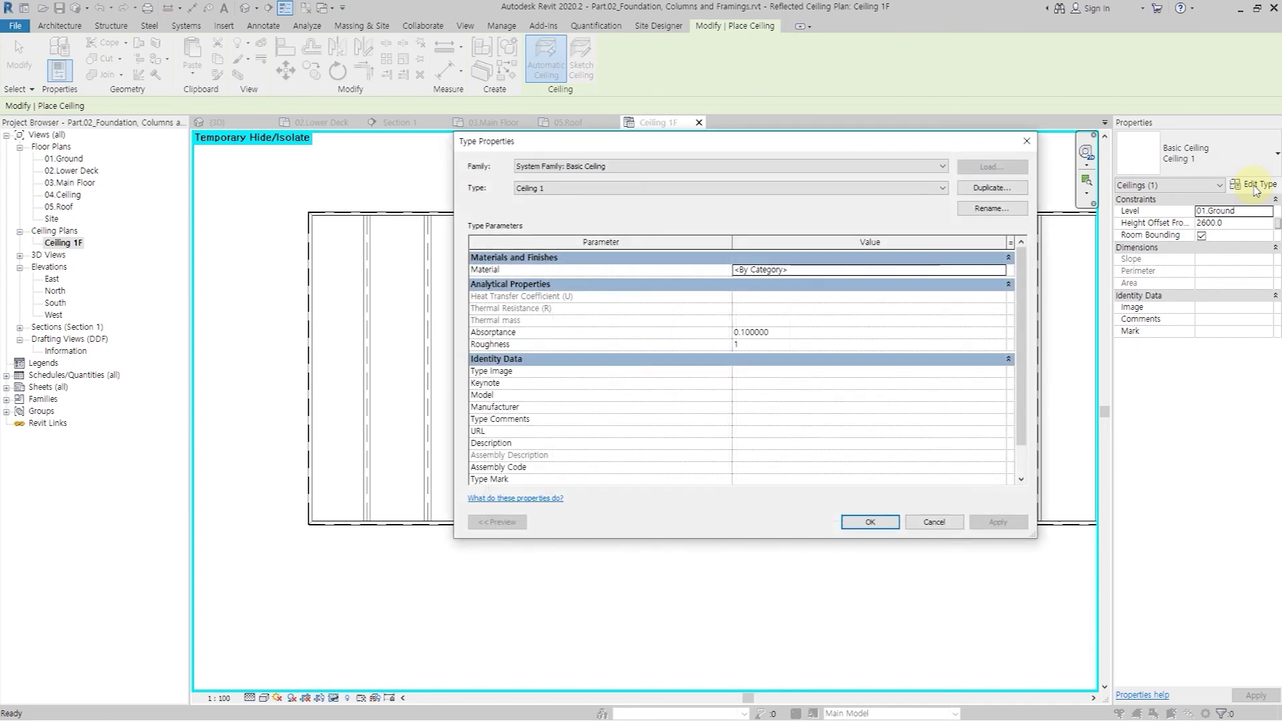
{"action": "left_click", "coordinate": [940, 168]}
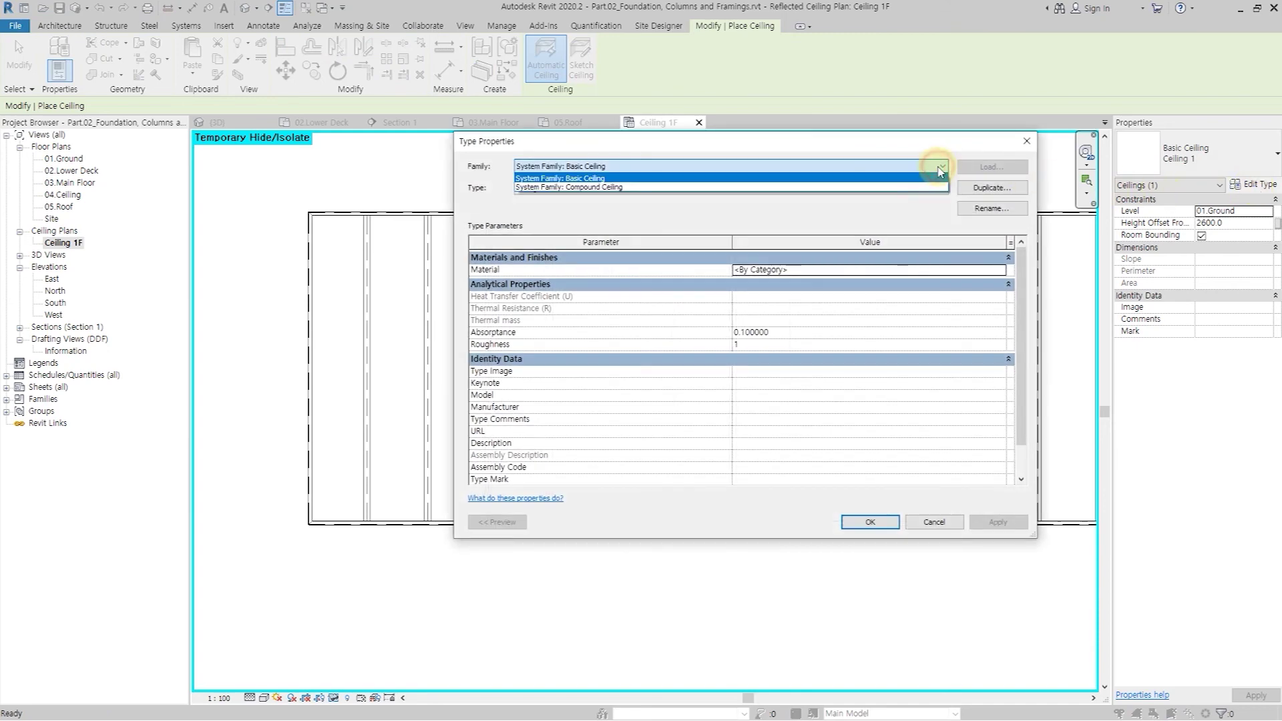
{"action": "left_click", "coordinate": [570, 188]}
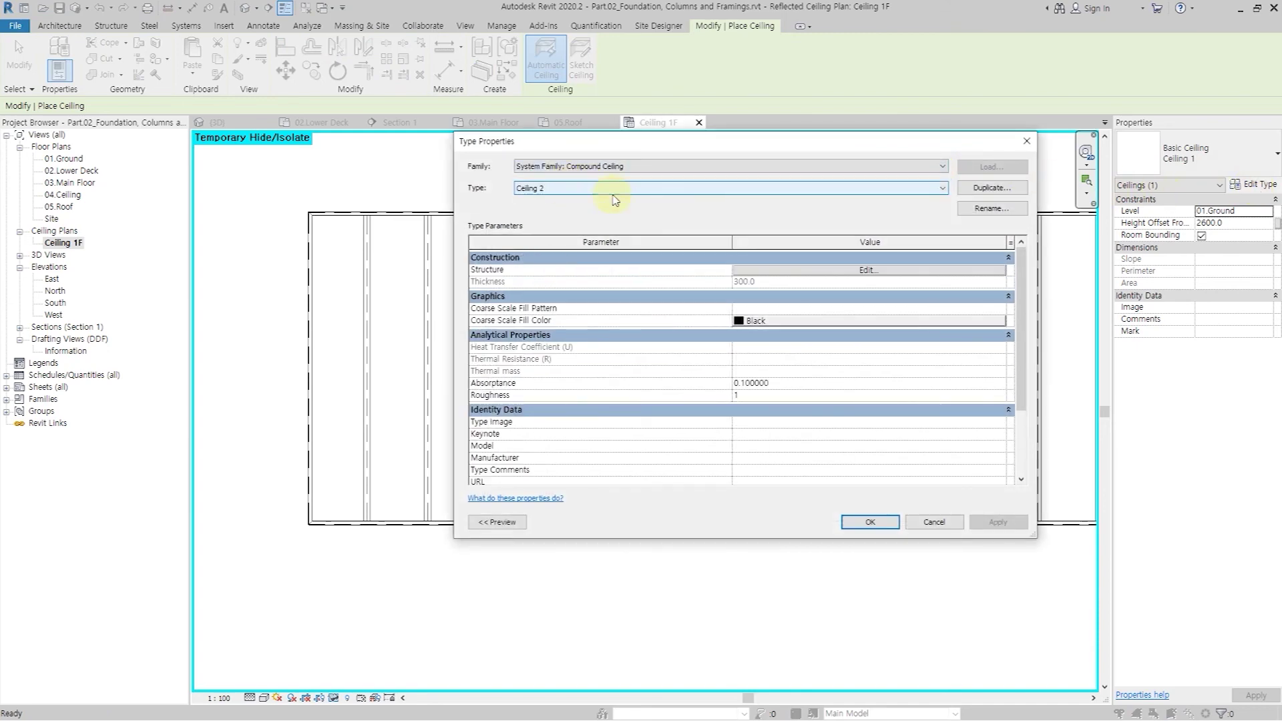
{"action": "left_click", "coordinate": [989, 208]}
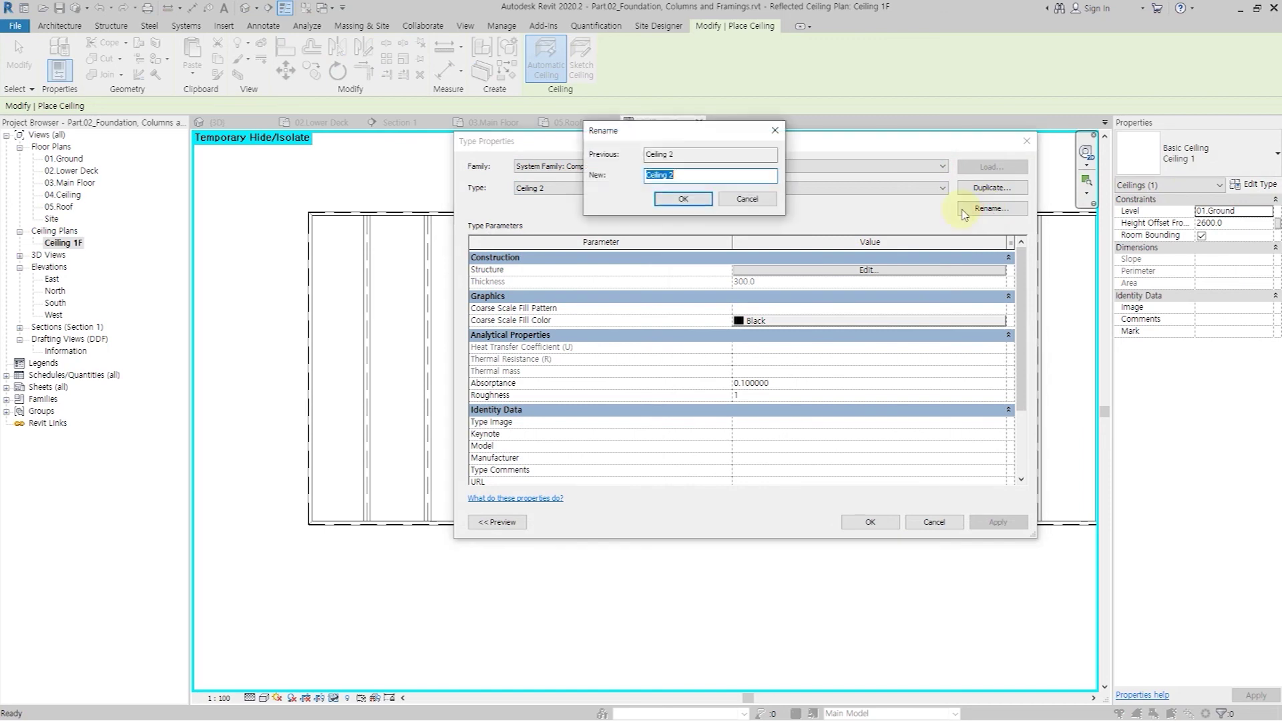
{"action": "left_click", "coordinate": [685, 199]}
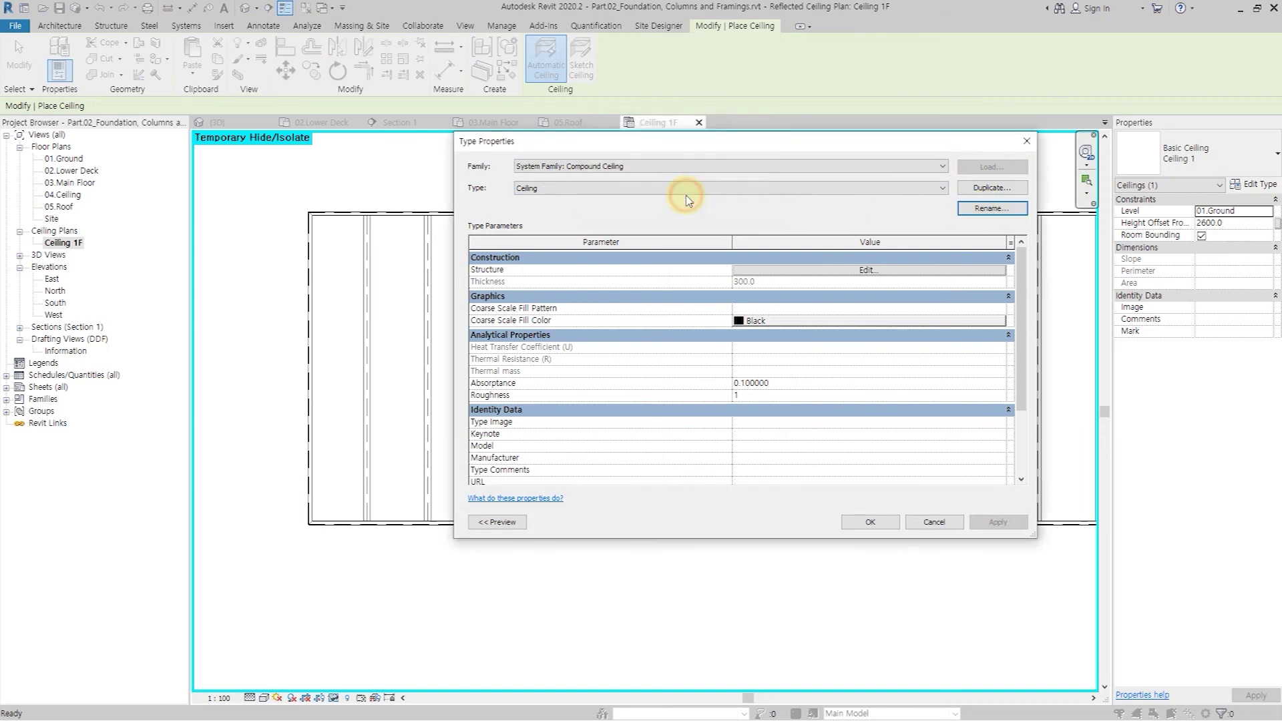
Step: Set the ceiling's structure layer to 24.0 thick with Ceilings material and apply
{"action": "left_click", "coordinate": [857, 271]}
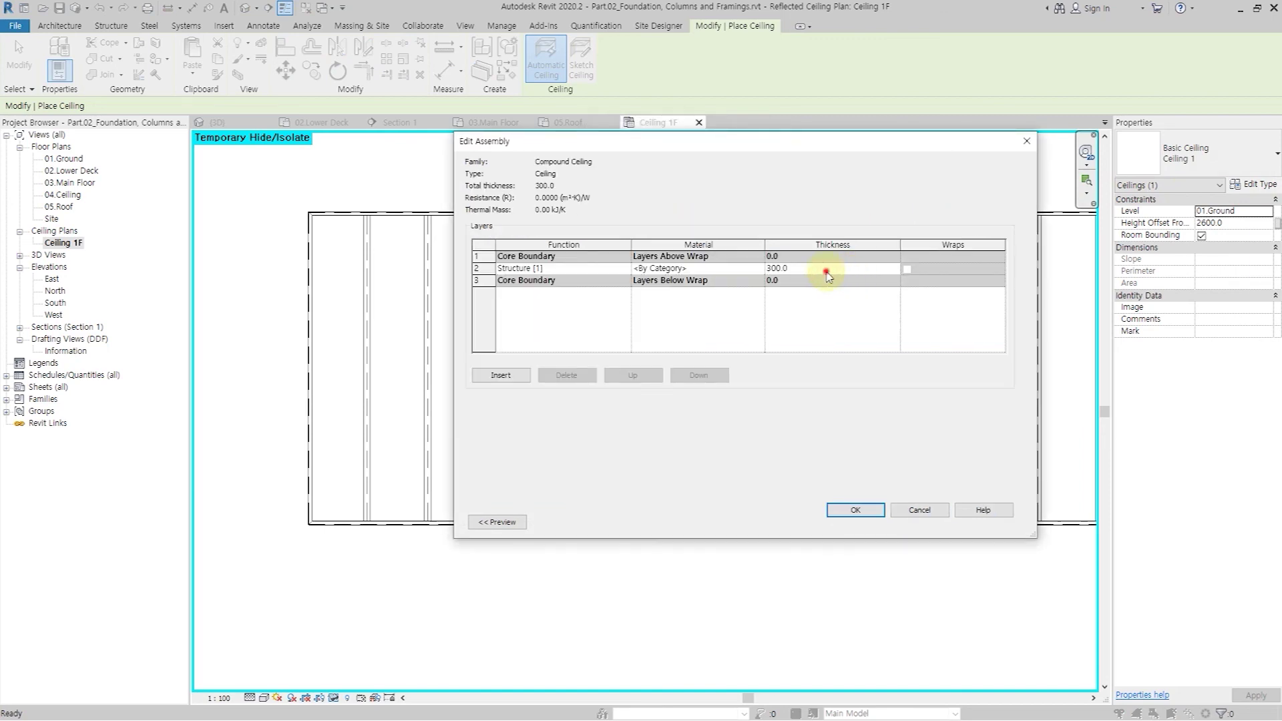
{"action": "left_click", "coordinate": [760, 269]}
{"action": "left_click", "coordinate": [759, 269]}
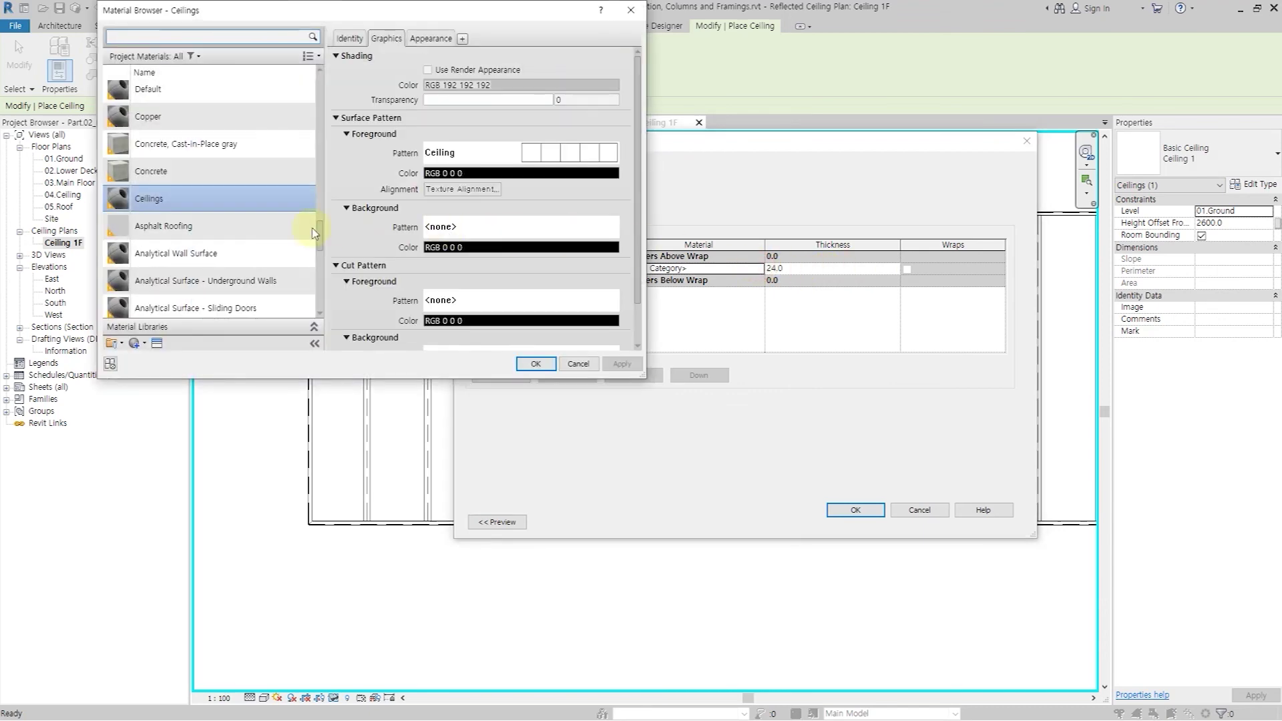
{"action": "left_click", "coordinate": [536, 364]}
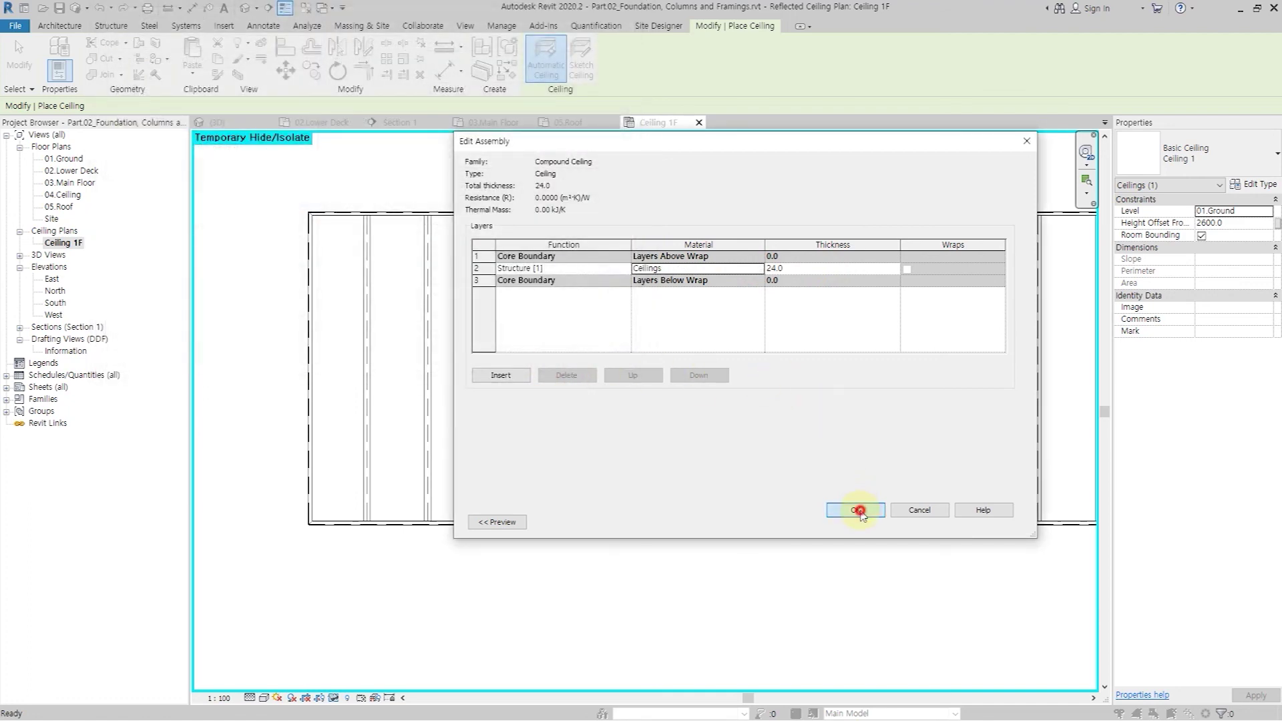
{"action": "left_click", "coordinate": [859, 510]}
{"action": "left_click", "coordinate": [861, 525]}
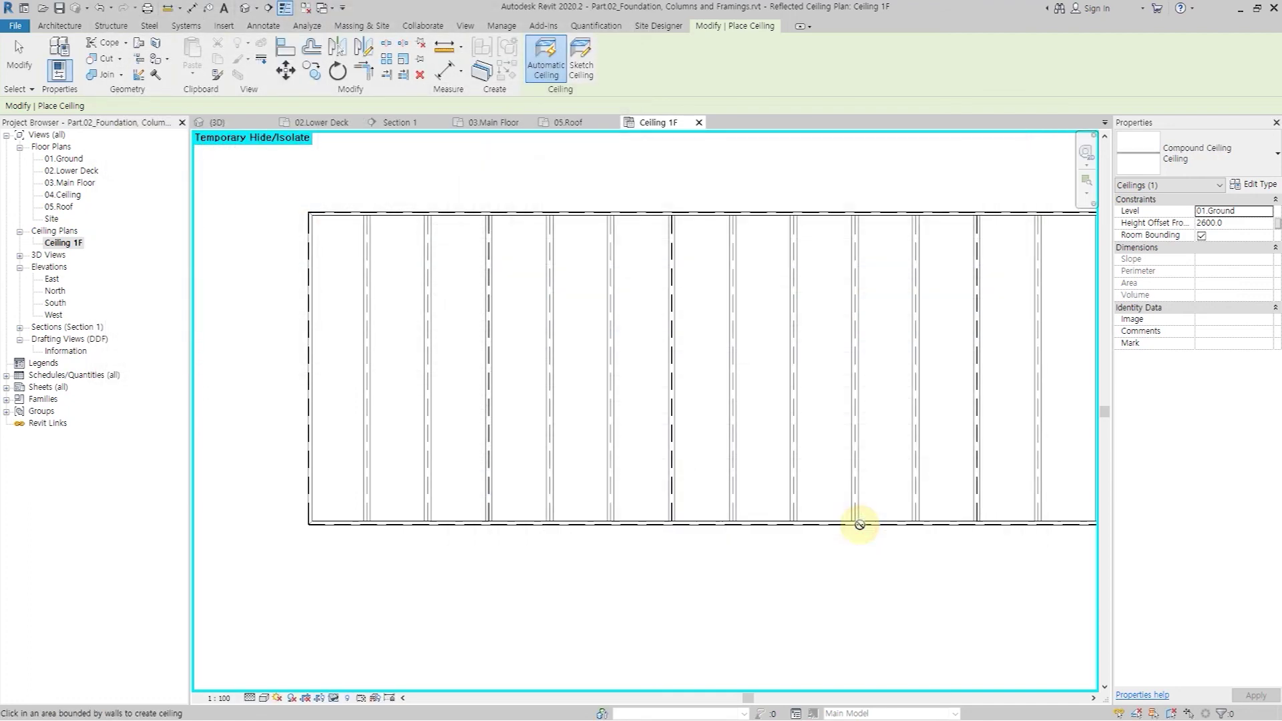
Step: Sketch a rectangular ceiling boundary from the top-left beam end to the opposite corner
{"action": "left_click", "coordinate": [580, 70]}
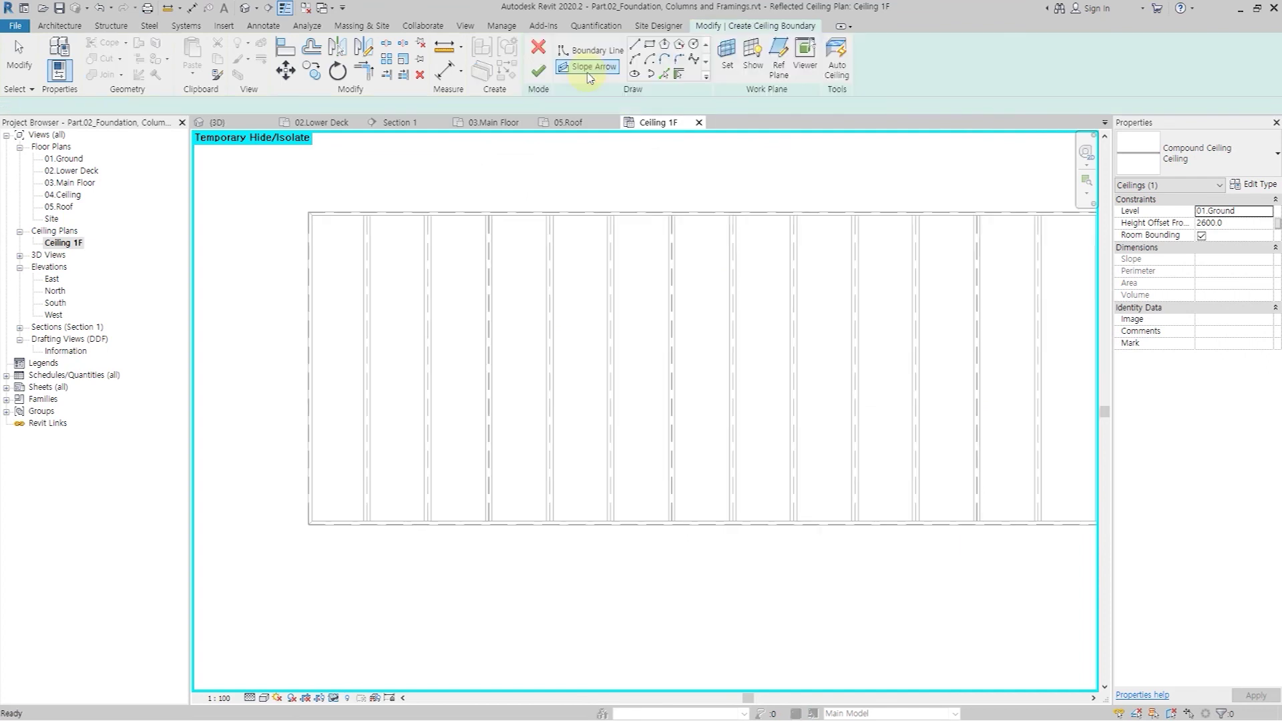
{"action": "left_click", "coordinate": [649, 44]}
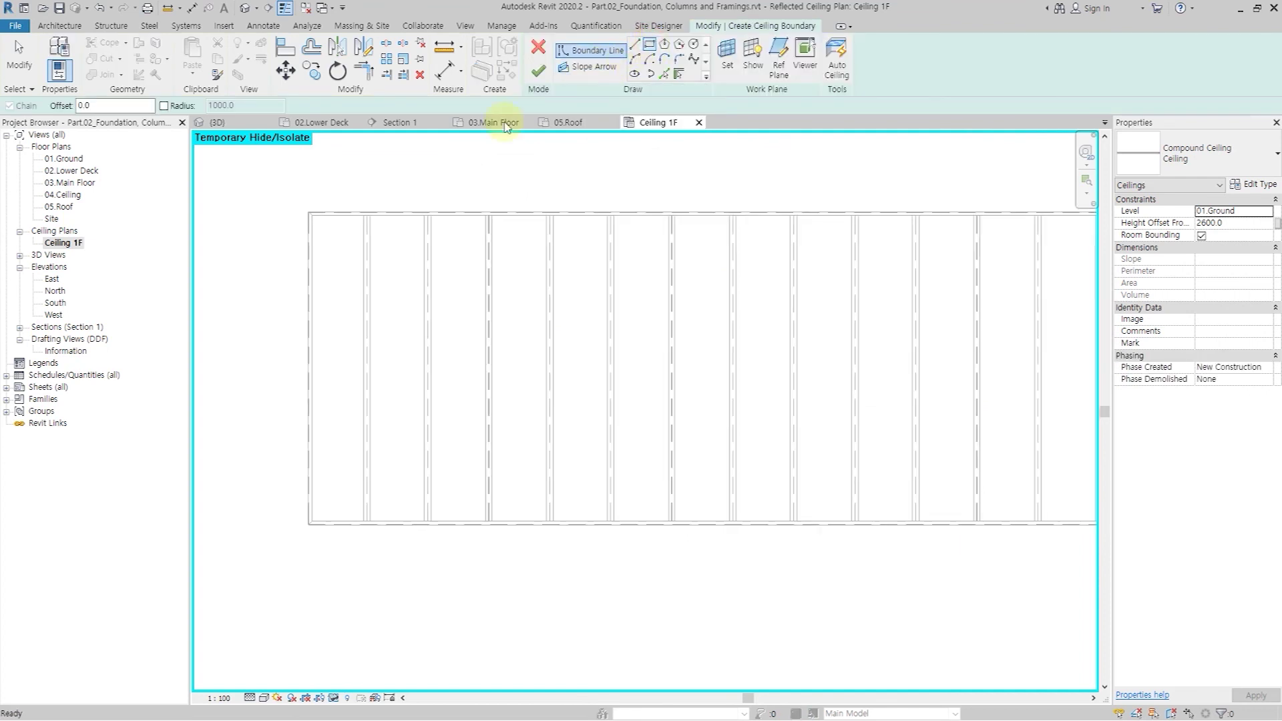
{"action": "scroll", "coordinate": [312, 217], "scroll_direction": "up", "scroll_amount": 3}
{"action": "scroll", "coordinate": [312, 219], "scroll_direction": "up", "scroll_amount": 3}
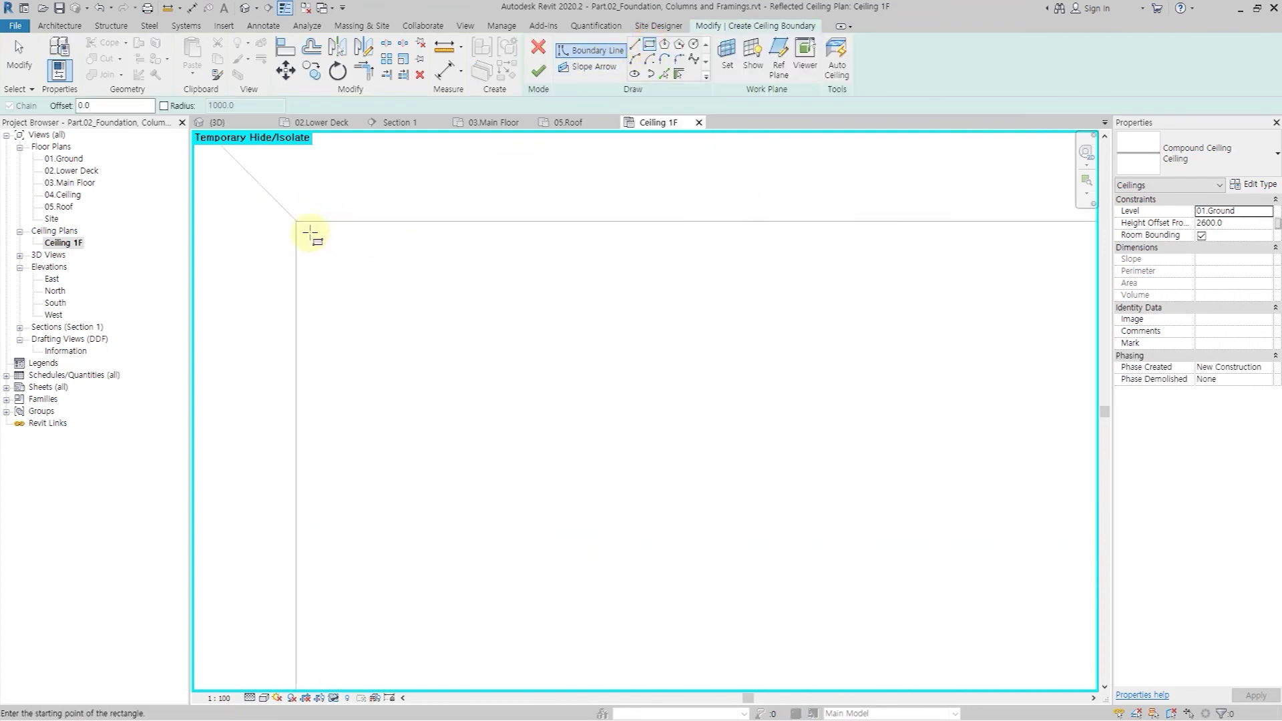
{"action": "left_click", "coordinate": [297, 224]}
{"action": "scroll", "coordinate": [366, 221], "scroll_direction": "down", "scroll_amount": 5}
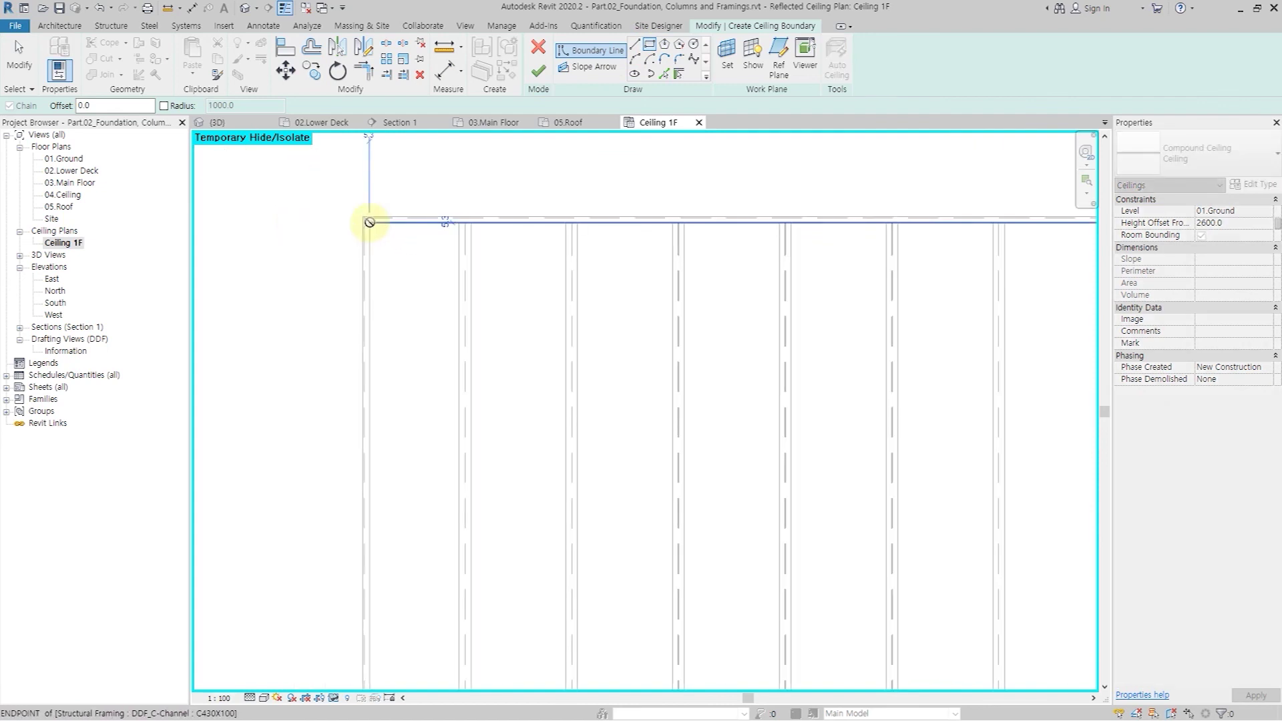
{"action": "scroll", "coordinate": [968, 432], "scroll_direction": "up", "scroll_amount": 3}
{"action": "scroll", "coordinate": [967, 432], "scroll_direction": "up", "scroll_amount": 5}
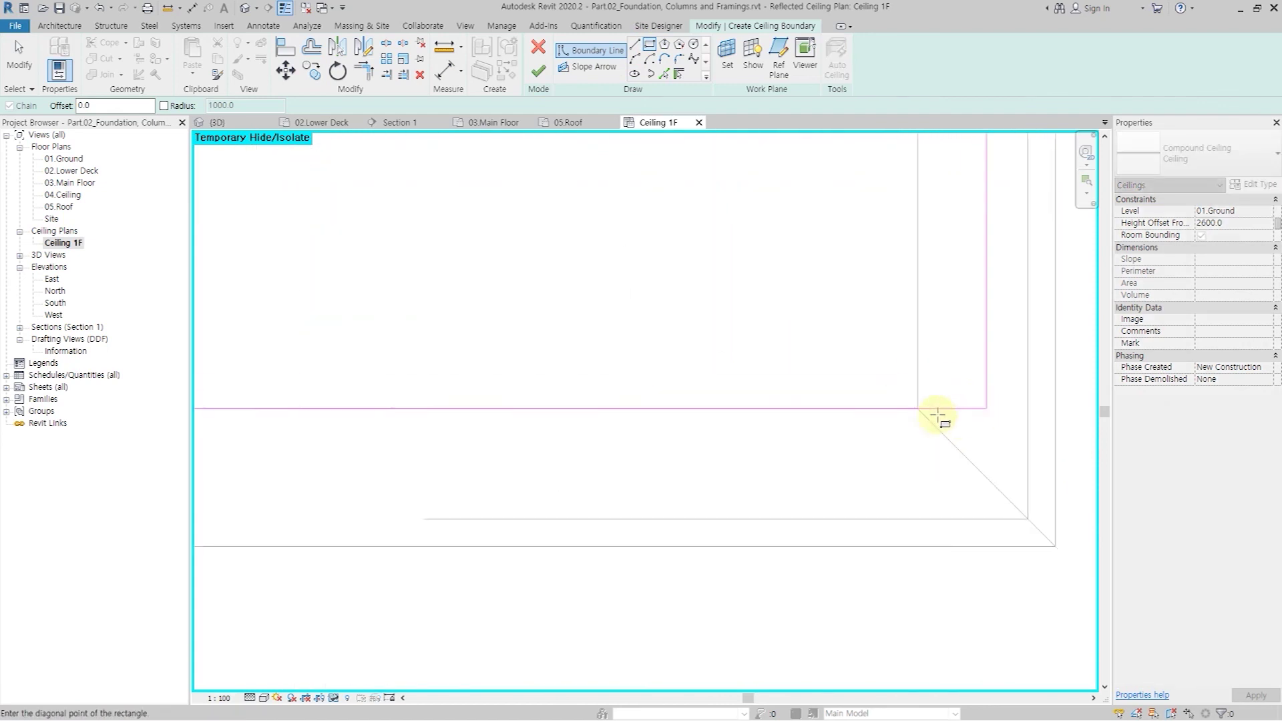
{"action": "left_click", "coordinate": [930, 378]}
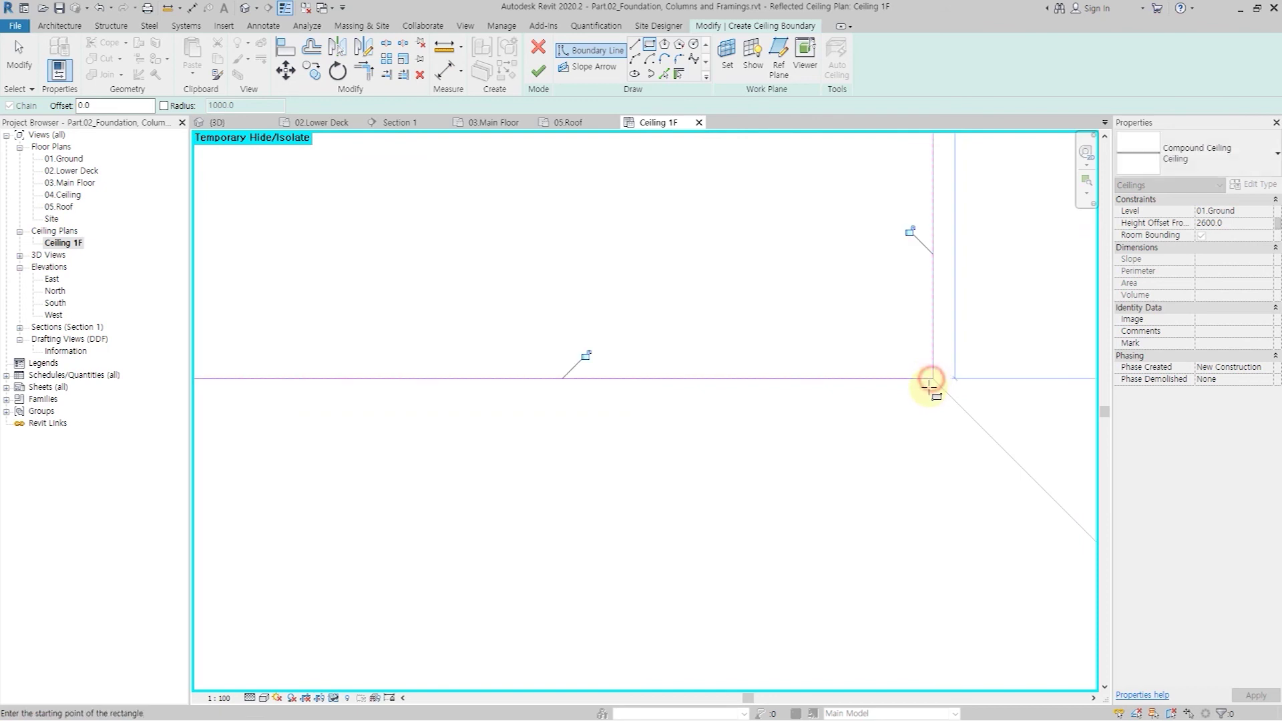
Step: Place the ceiling on level 04.Ceiling and finish the boundary sketch
{"action": "left_click", "coordinate": [1263, 214]}
{"action": "left_click", "coordinate": [1265, 212]}
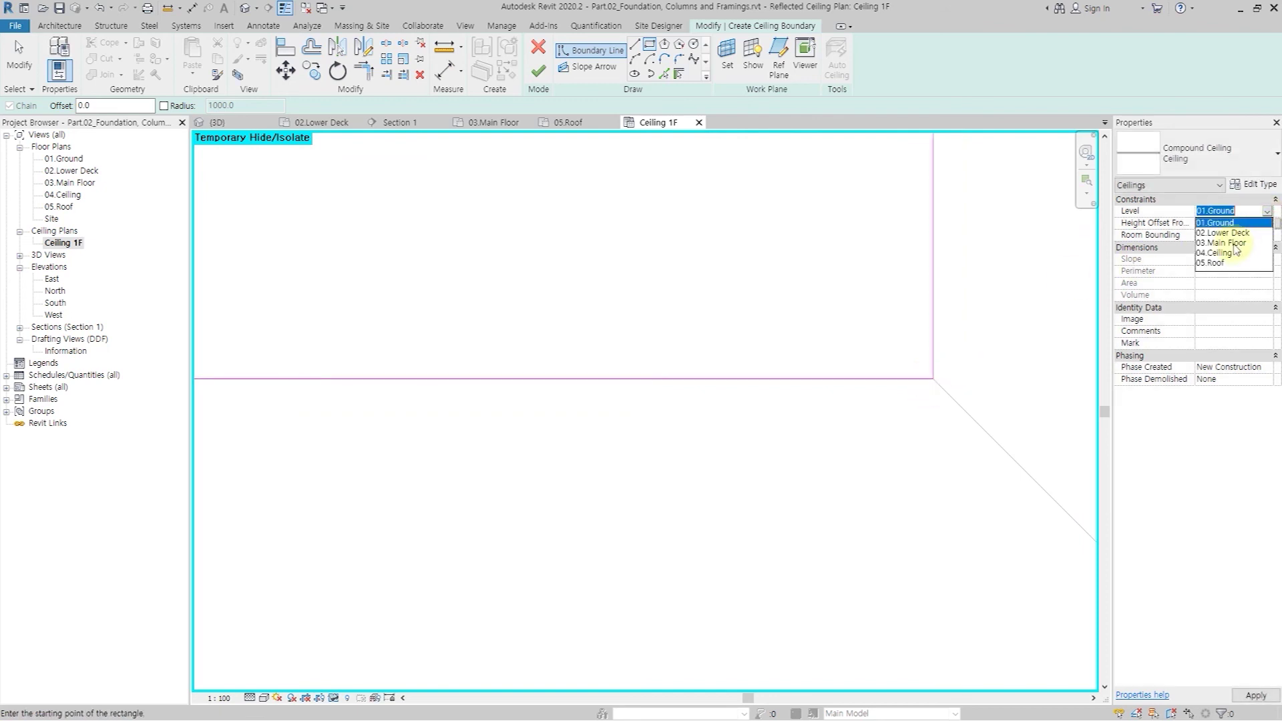
{"action": "left_click", "coordinate": [1219, 252]}
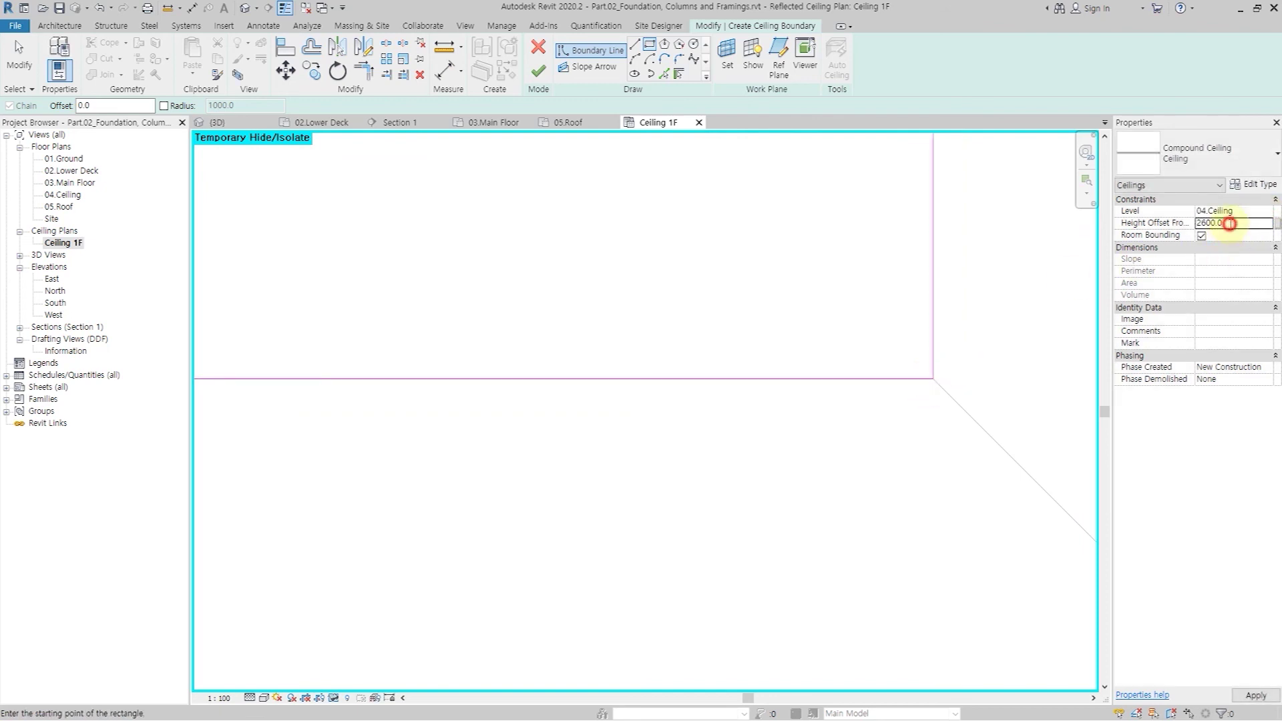
{"action": "left_click", "coordinate": [538, 70]}
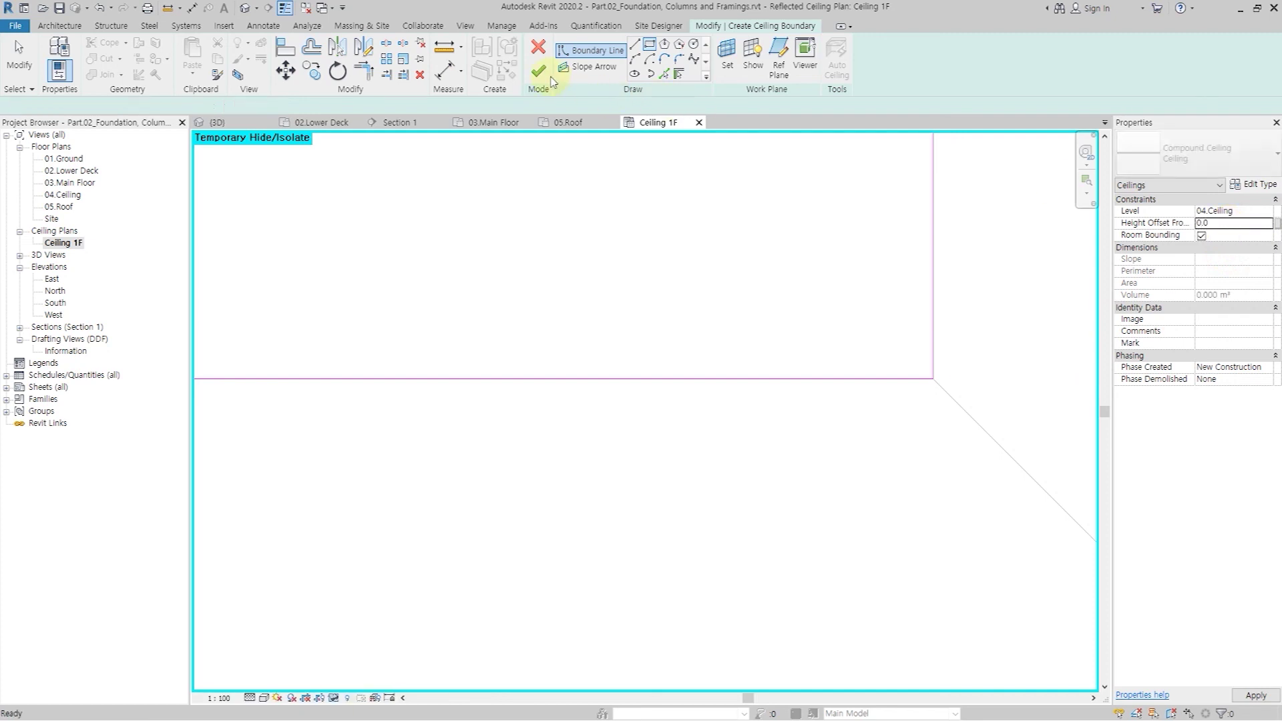
{"action": "scroll", "coordinate": [944, 423], "scroll_direction": "down", "scroll_amount": 2}
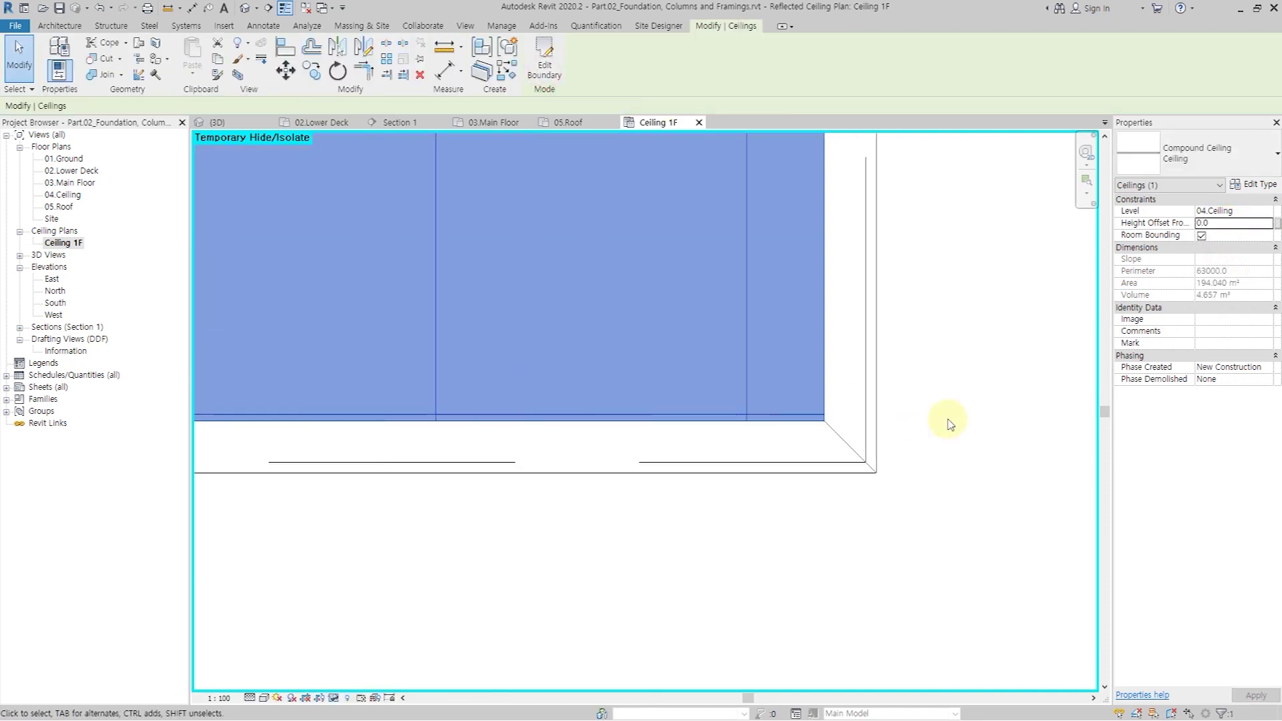
{"action": "left_click", "coordinate": [944, 420]}
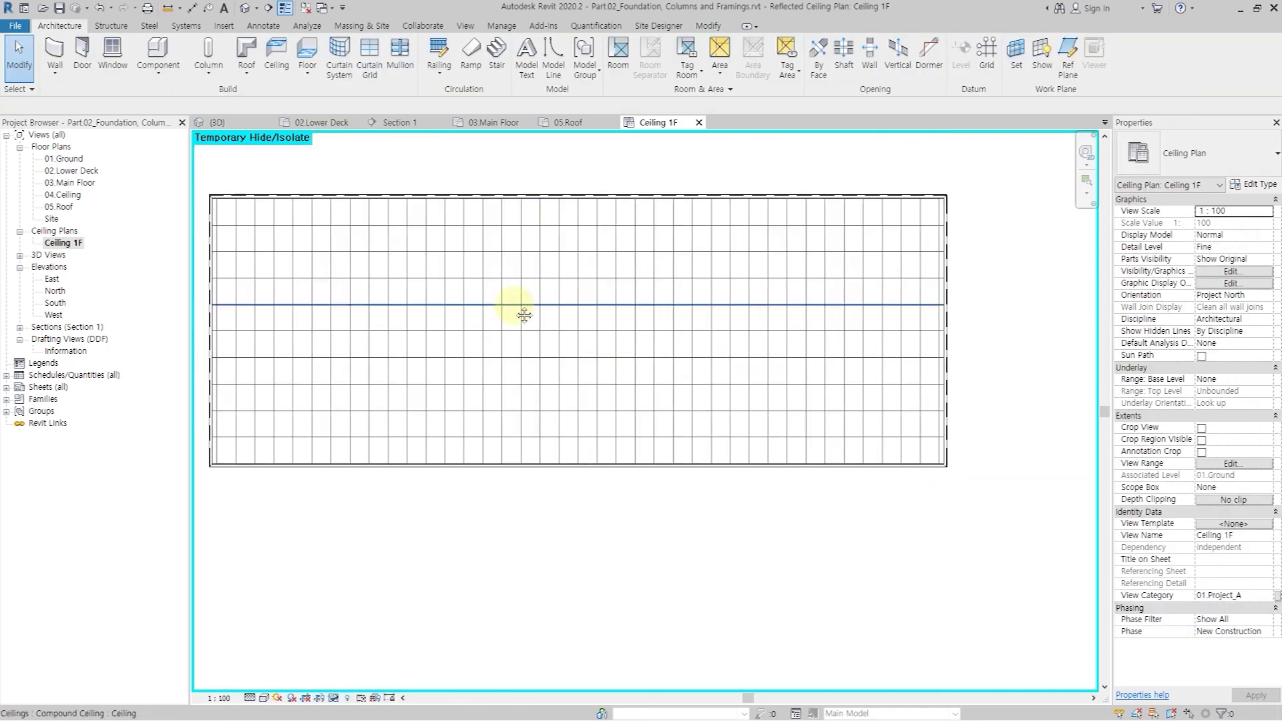
Step: Open the default 3D view and orbit to see the model's underside
{"action": "middle_click_drag", "start_coordinate": [524, 309], "coordinate": [578, 315]}
{"action": "left_click", "coordinate": [245, 8]}
{"action": "scroll", "coordinate": [361, 366], "scroll_direction": "up", "scroll_amount": 3}
{"action": "middle_click_drag", "start_coordinate": [361, 367], "coordinate": [447, 382], "text": "shift"}
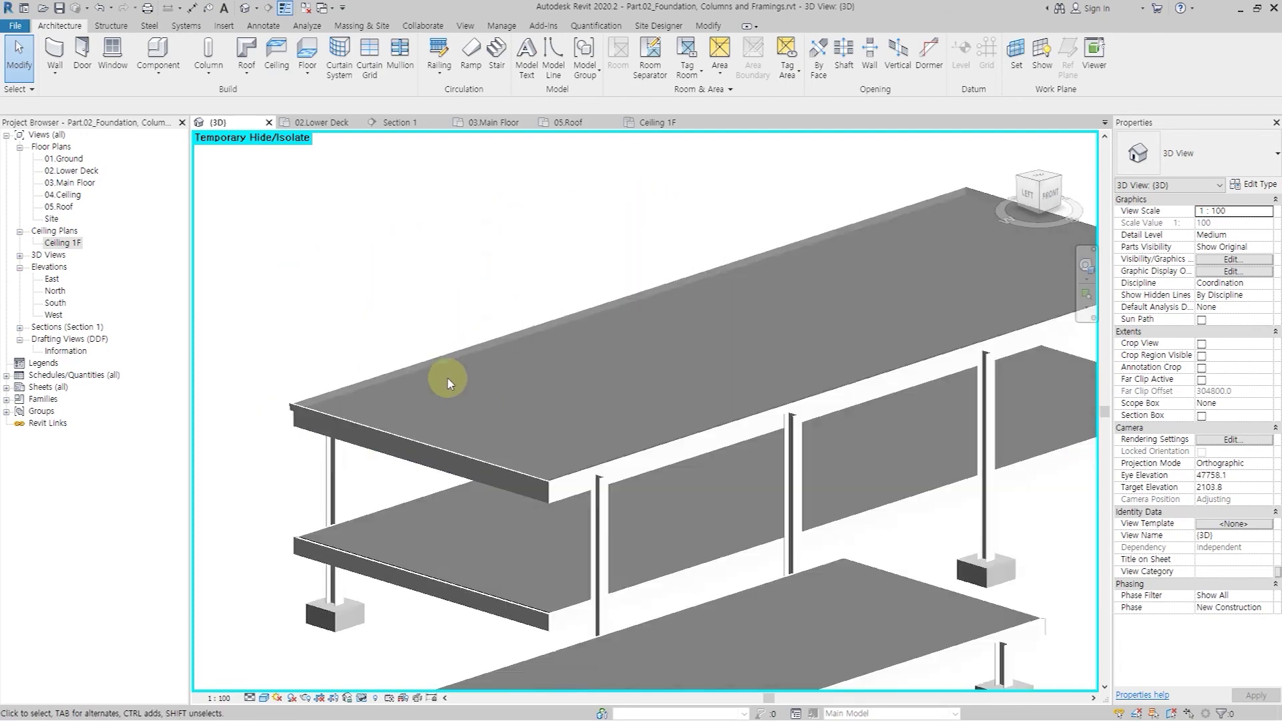
{"action": "scroll", "coordinate": [447, 382], "scroll_direction": "down", "scroll_amount": 3}
Step: Turn on the section box and drag its side grip inward to cut the model
{"action": "left_click", "coordinate": [1201, 418]}
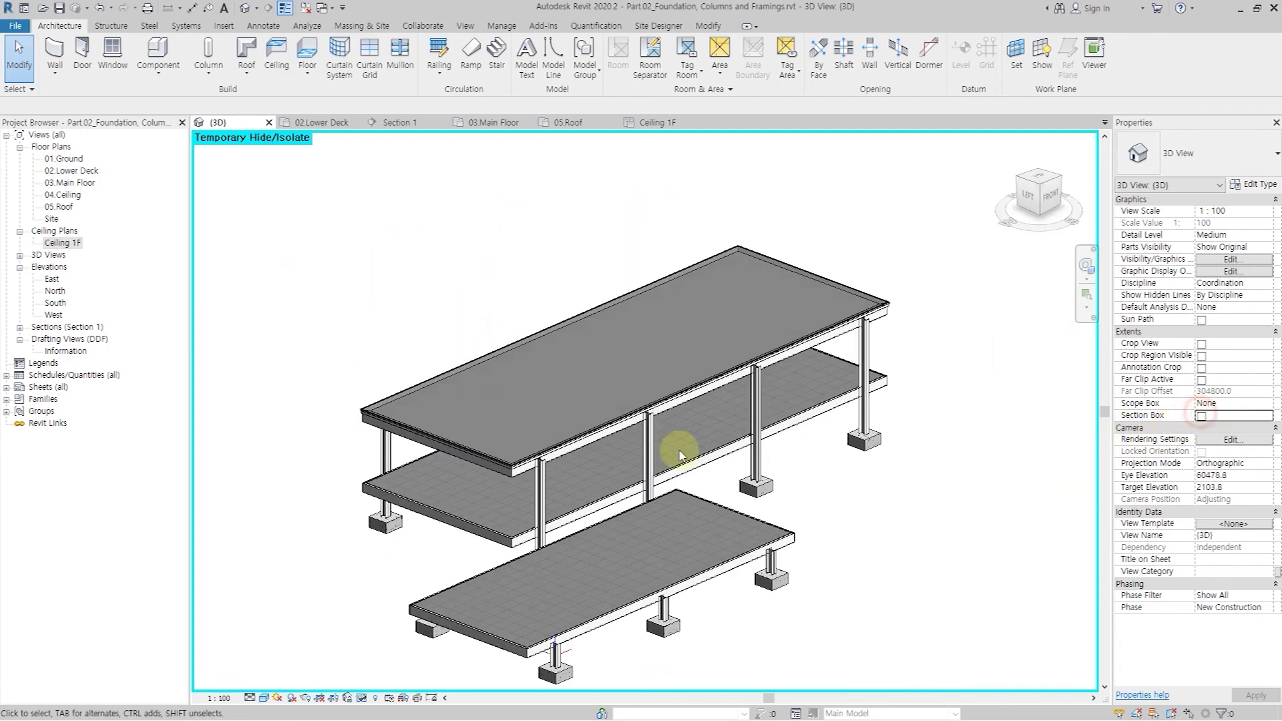
{"action": "middle_click_drag", "start_coordinate": [675, 443], "coordinate": [609, 486], "text": "shift"}
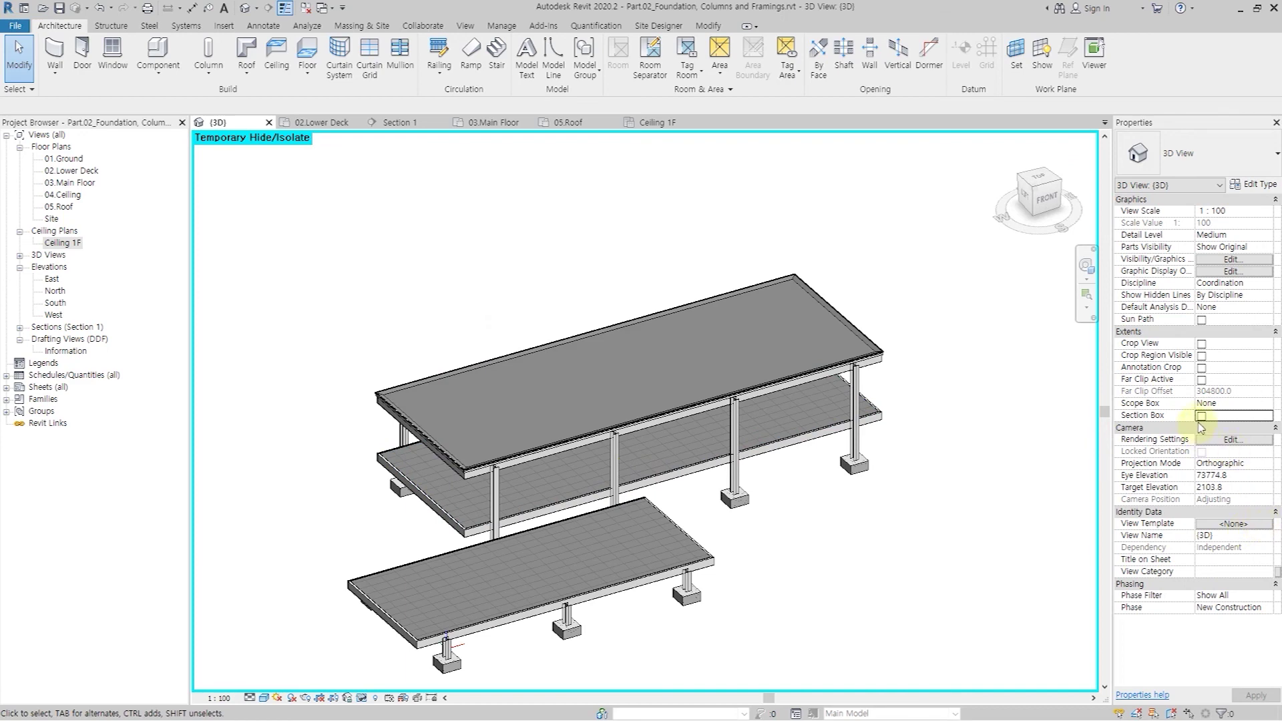
{"action": "left_click", "coordinate": [329, 483]}
{"action": "left_click_drag", "start_coordinate": [338, 531], "coordinate": [501, 500]}
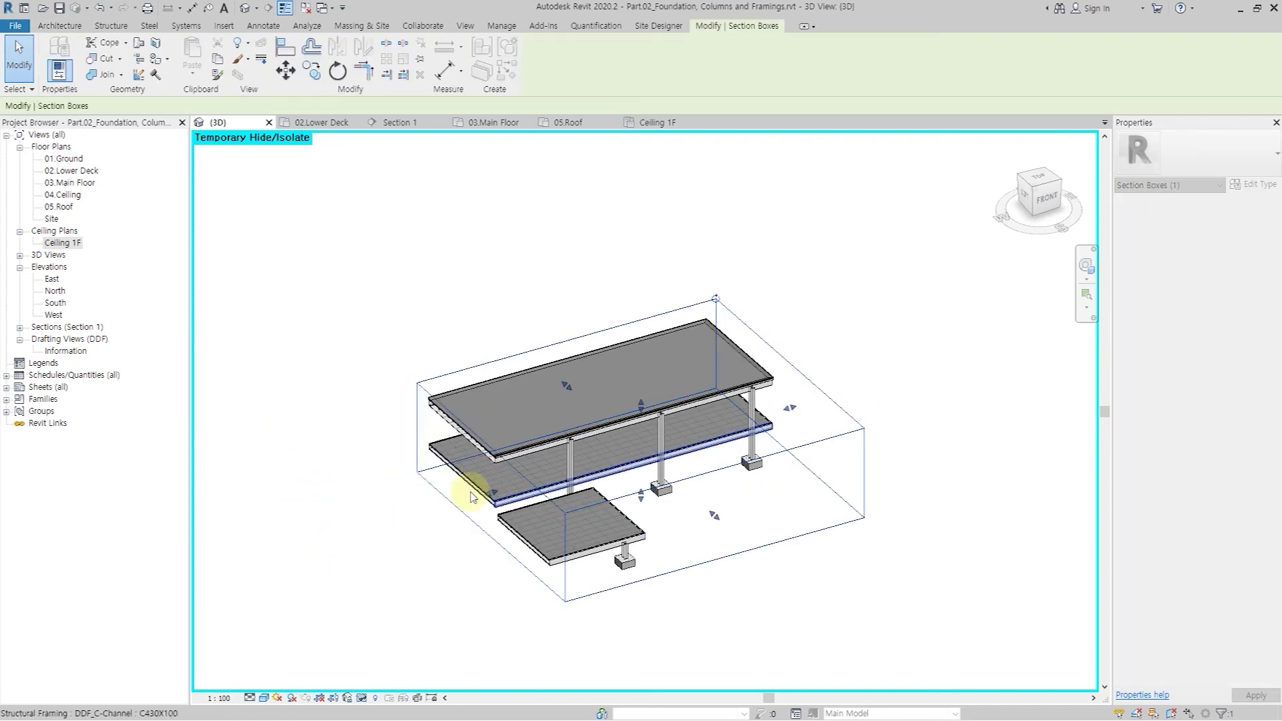
{"action": "left_click", "coordinate": [382, 331]}
Step: Orbit around the cut model to inspect the ceiling beneath the roof slab
{"action": "middle_click_drag", "start_coordinate": [398, 467], "coordinate": [609, 435], "text": "shift"}
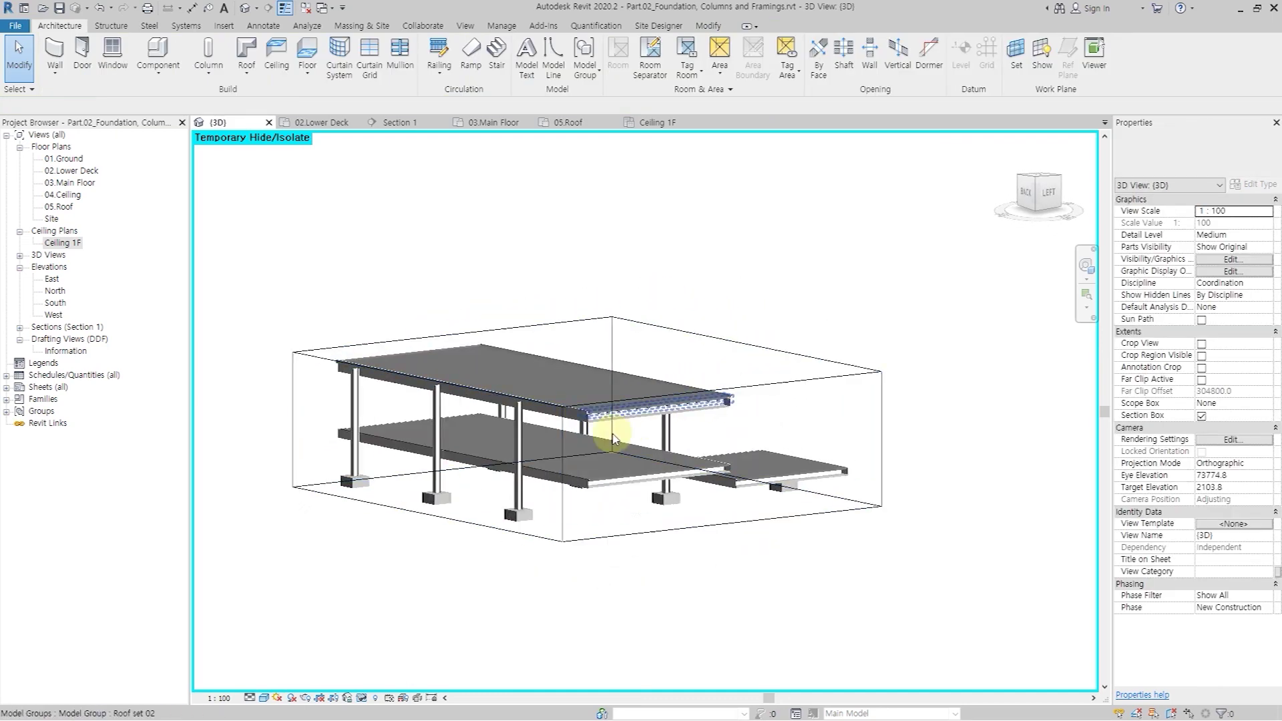
{"action": "scroll", "coordinate": [552, 430], "scroll_direction": "up", "scroll_amount": 5}
{"action": "scroll", "coordinate": [551, 429], "scroll_direction": "up", "scroll_amount": 4}
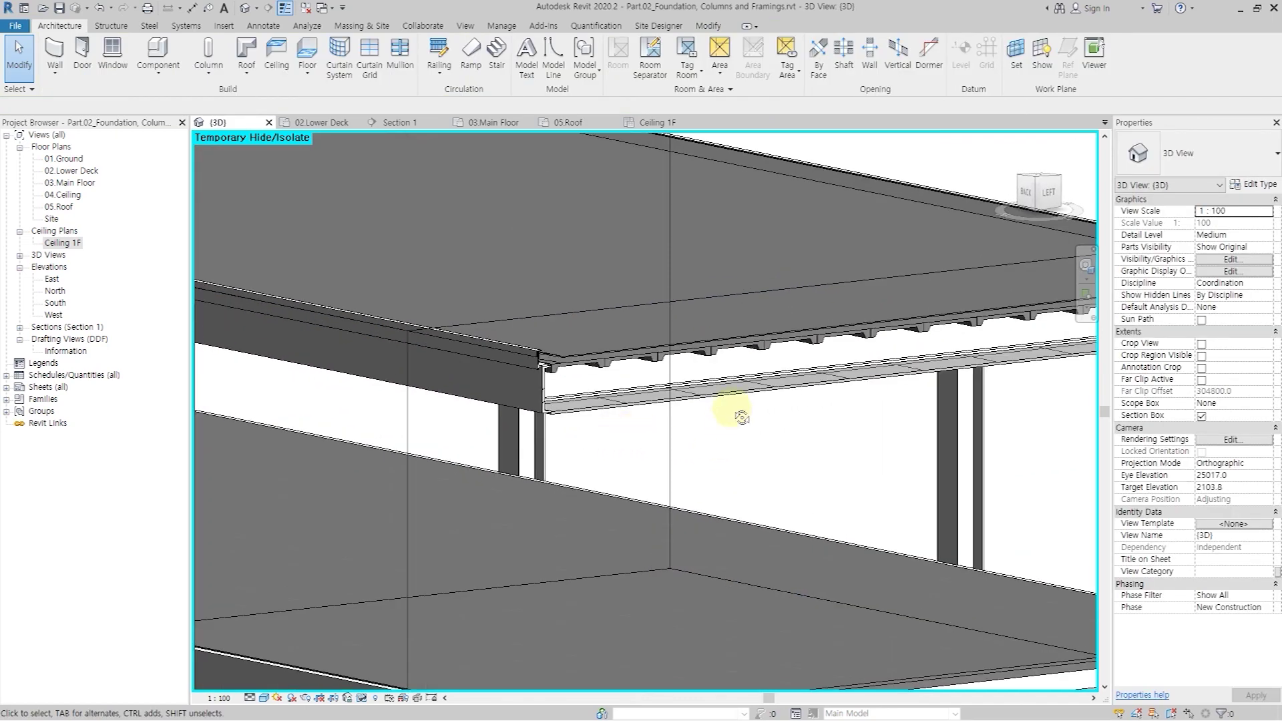
{"action": "middle_click_drag", "start_coordinate": [738, 415], "coordinate": [626, 440], "text": "shift"}
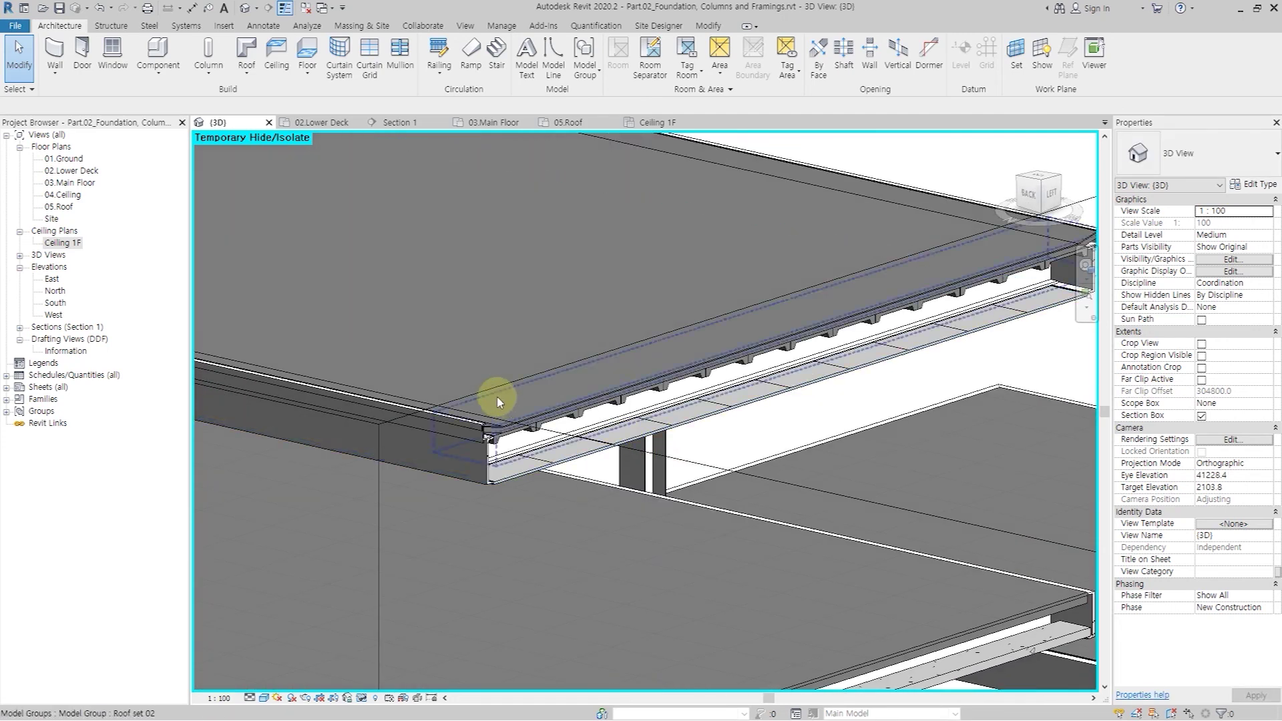
{"action": "scroll", "coordinate": [498, 401], "scroll_direction": "down", "scroll_amount": 5}
{"action": "middle_click_drag", "start_coordinate": [601, 387], "coordinate": [559, 397], "text": "shift"}
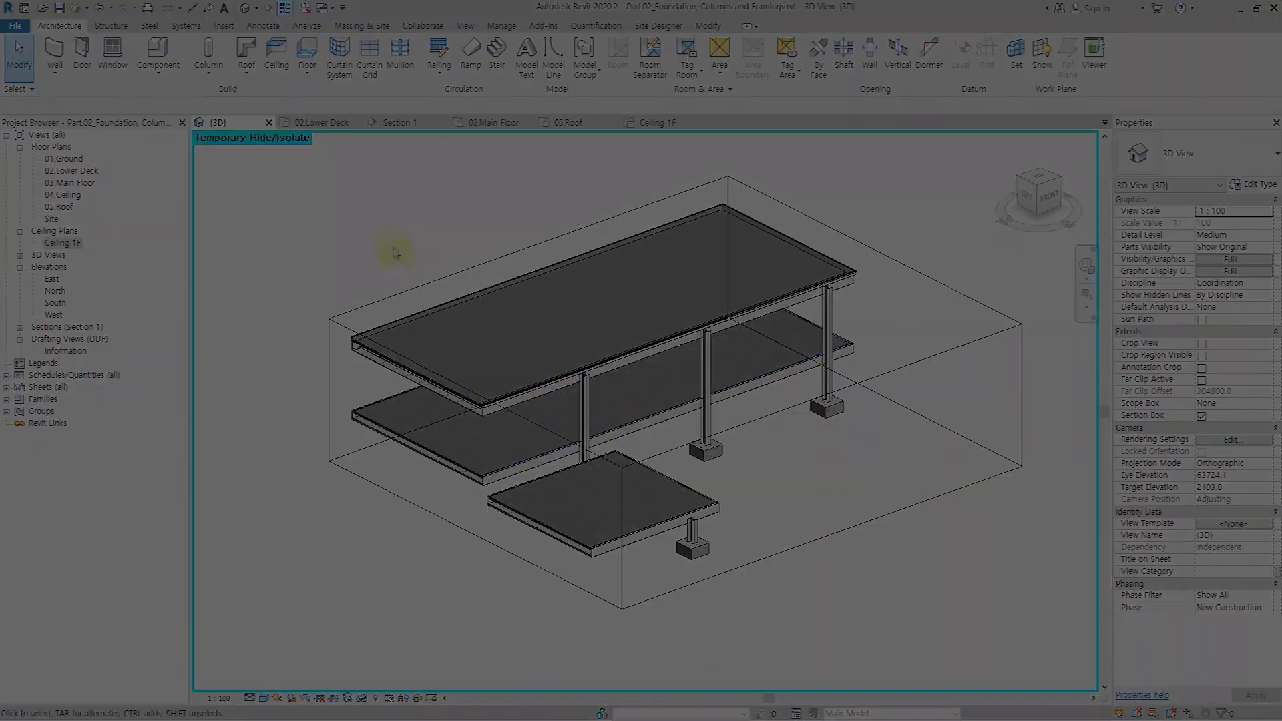